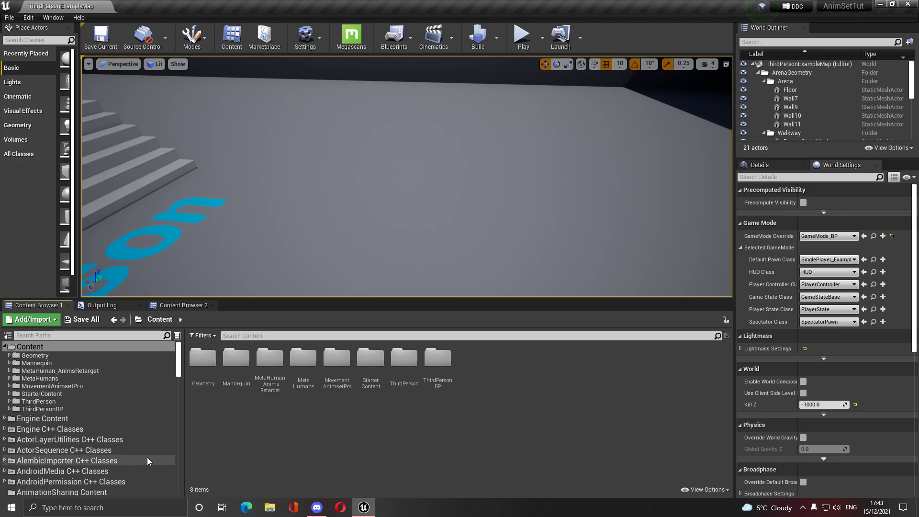
scroll(155, 380, "down", 2)
scroll(156, 395, "up", 2)
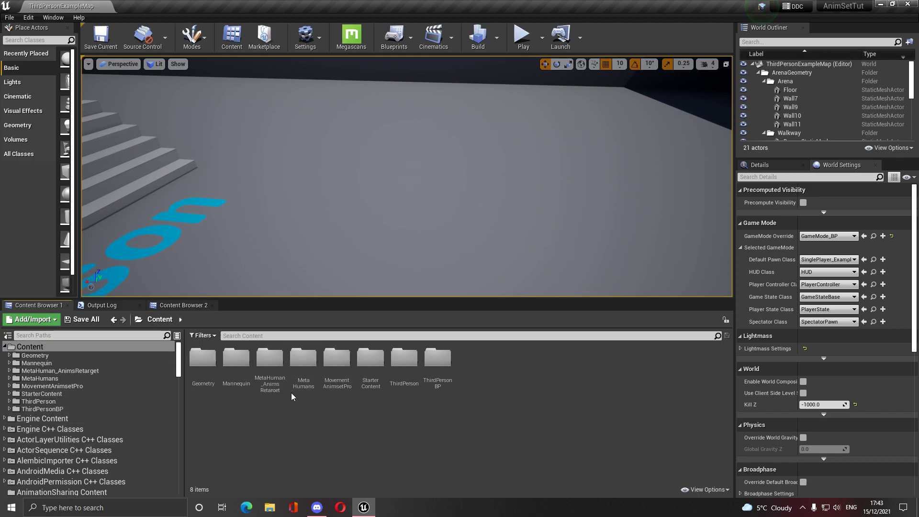
scroll(128, 397, "down", 20)
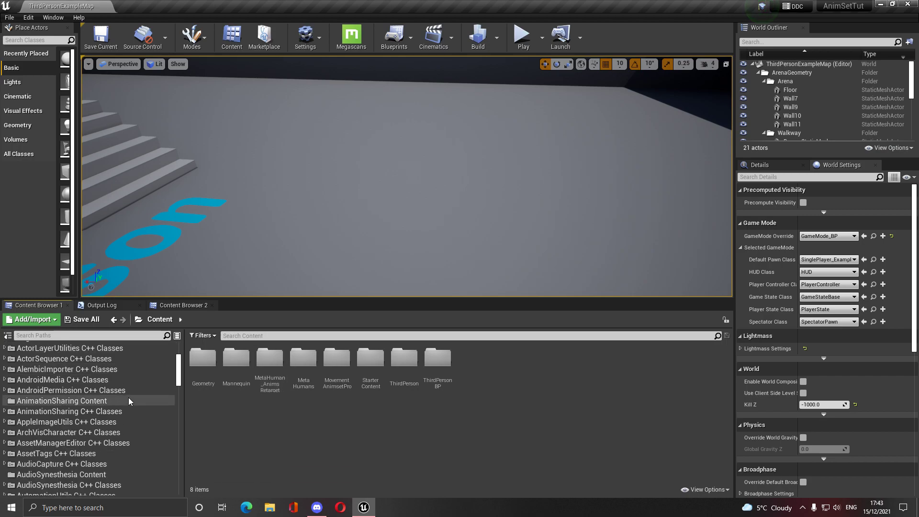
scroll(108, 418, "up", 20)
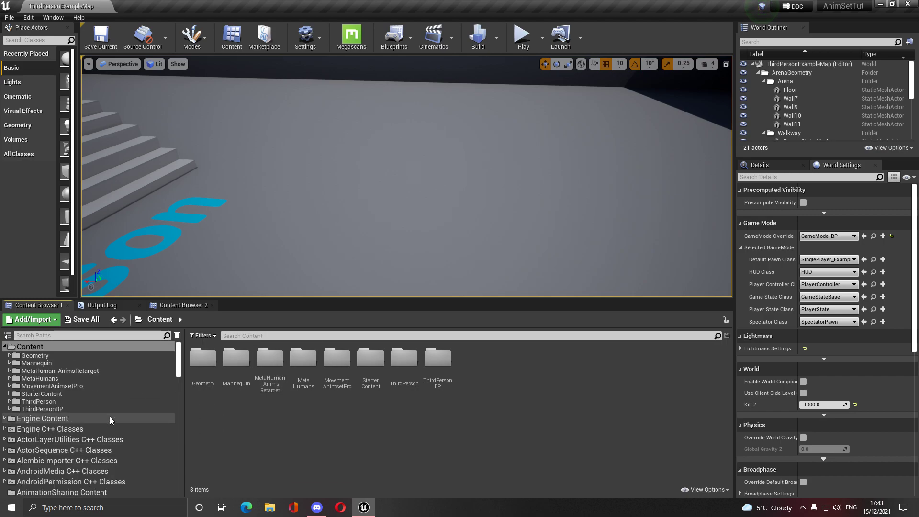
- Open the RootMotion folder inside MovementAnimsetPro's Animations folder and look over its animations
left_click(81, 387)
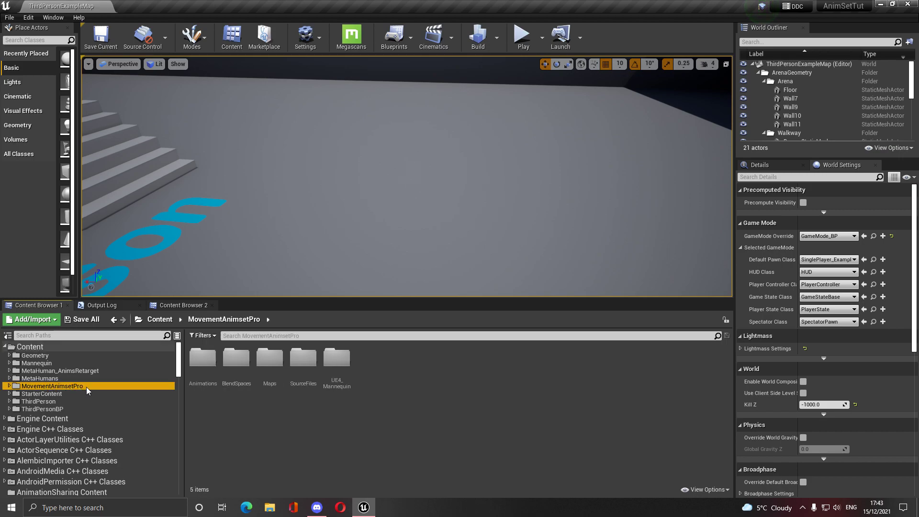
double_click(201, 369)
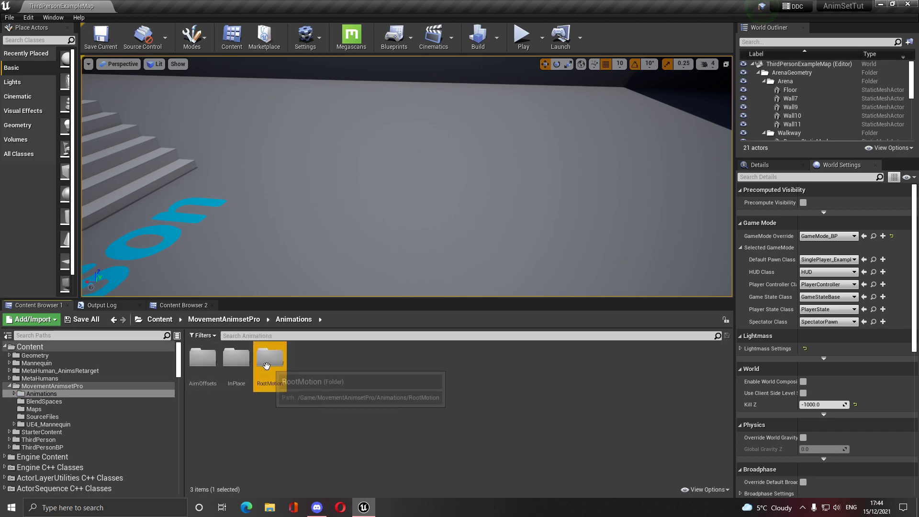
double_click(270, 358)
scroll(314, 395, "down", 5)
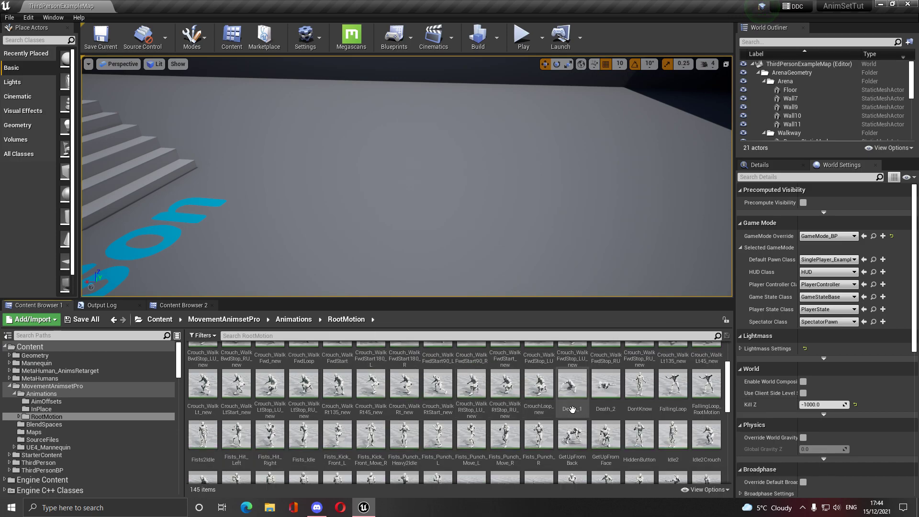
scroll(526, 407, "up", 5)
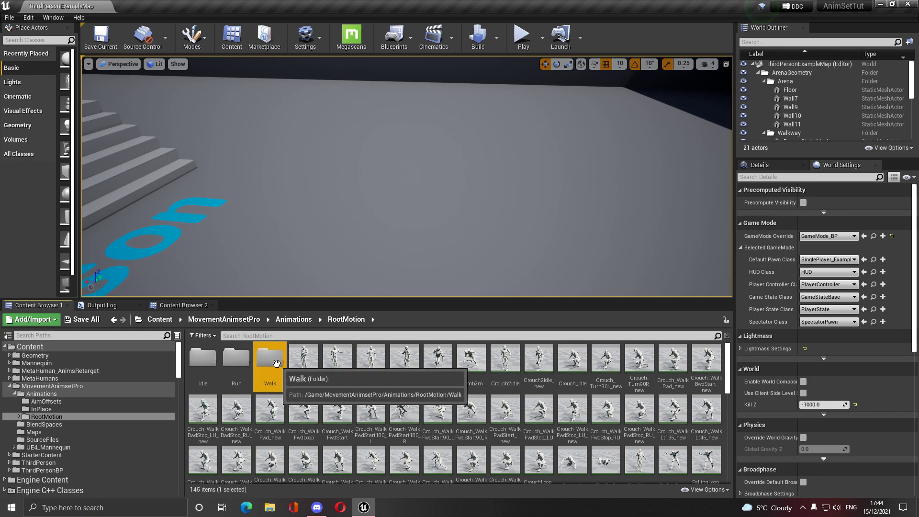
- Examine the animations in RootMotion's Walk and Run subfolders and return to the RootMotion folder
double_click(270, 358)
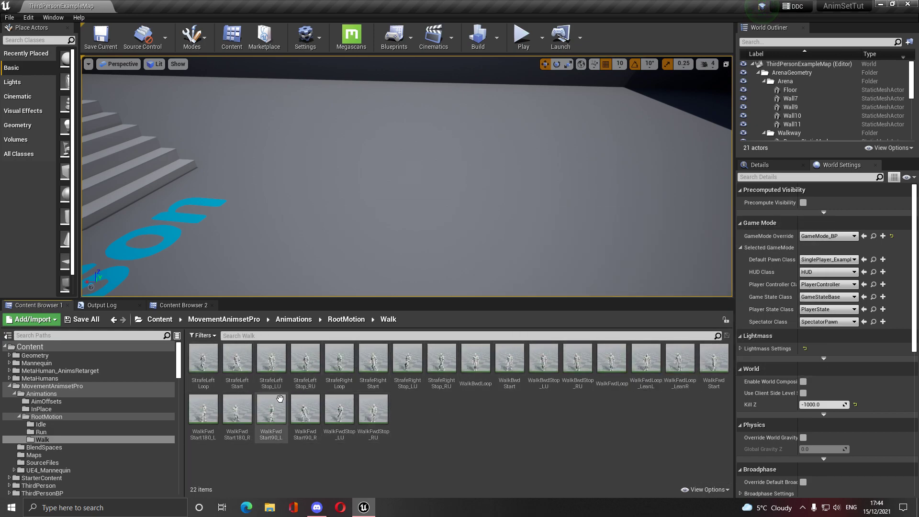
left_click(115, 321)
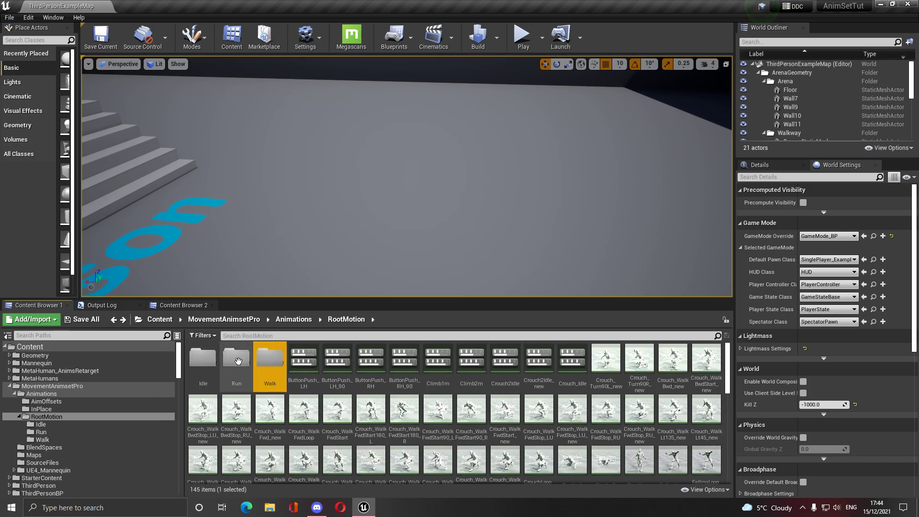
double_click(240, 368)
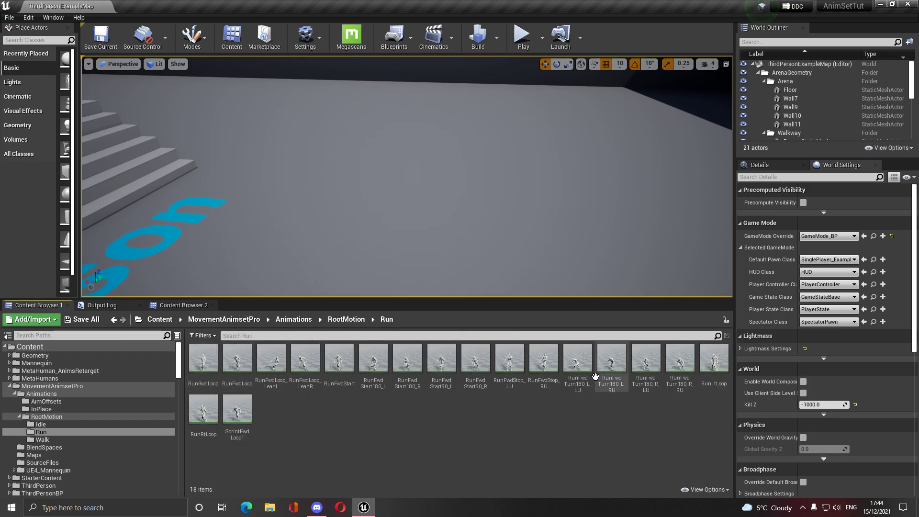
left_click(114, 320)
left_click(203, 361)
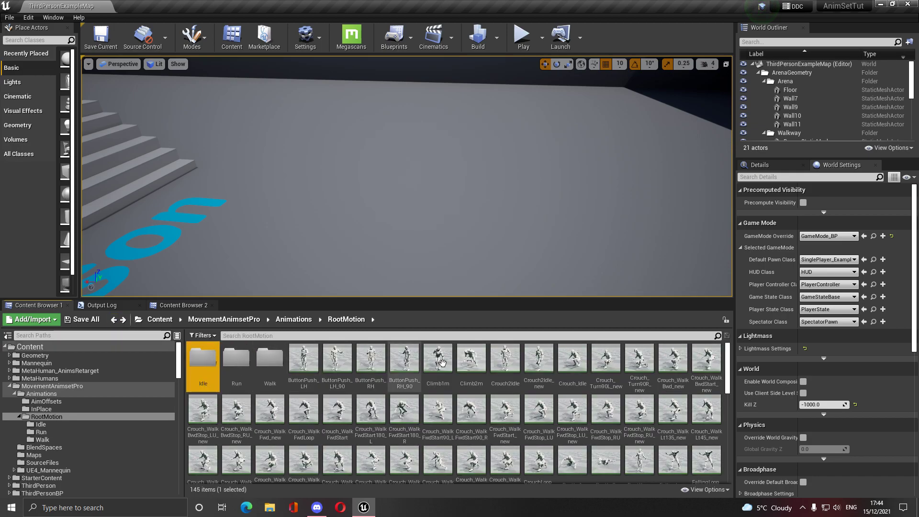
scroll(481, 438, "down", 1)
scroll(443, 352, "up", 1)
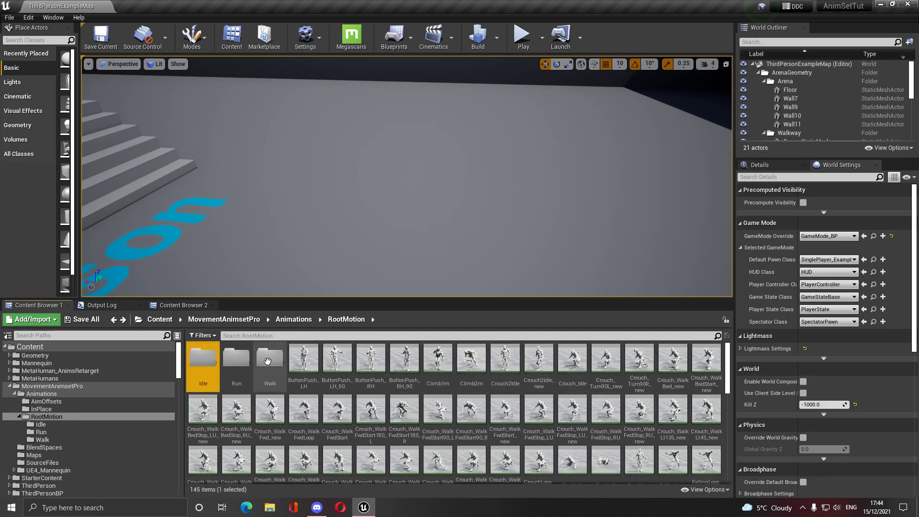
- Create a data asset of class StandingLocomotionData in the RootMotion folder and name it Kubold_MotionSet
scroll(403, 449, "down", 10)
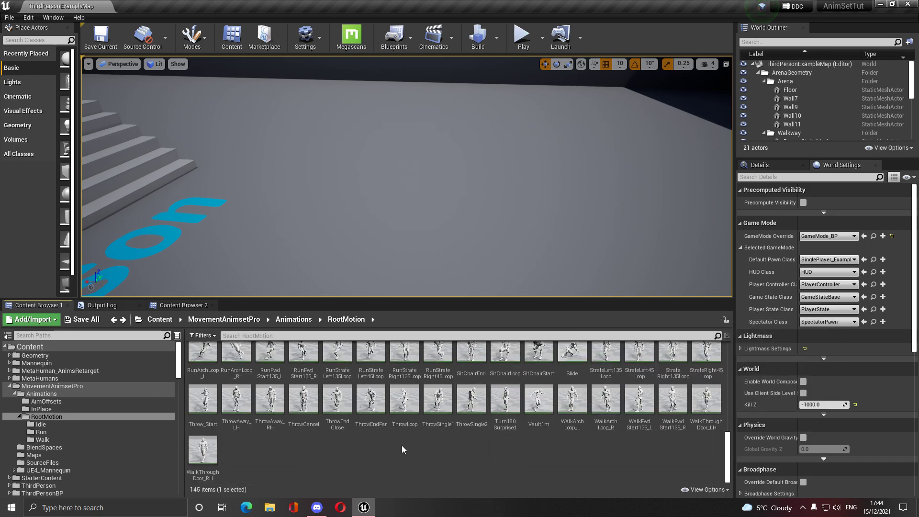
right_click(332, 450)
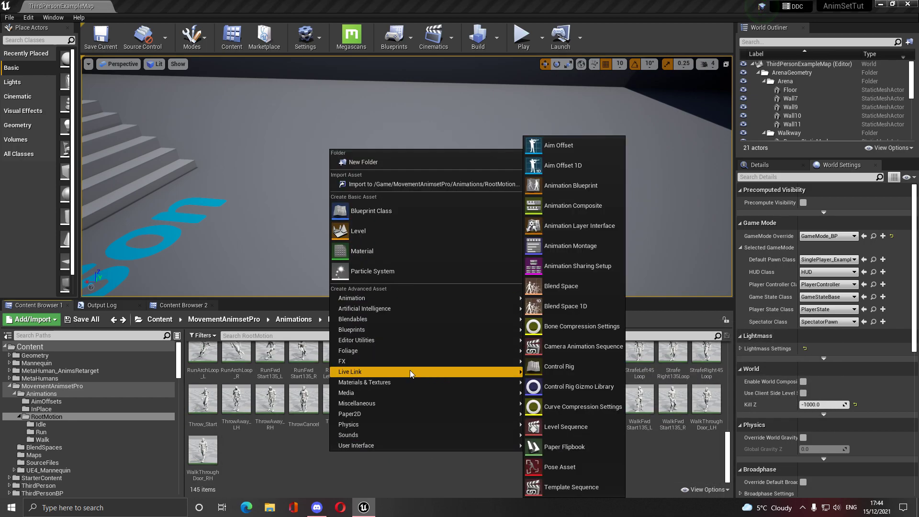
mouse_move(410, 401)
left_click(567, 210)
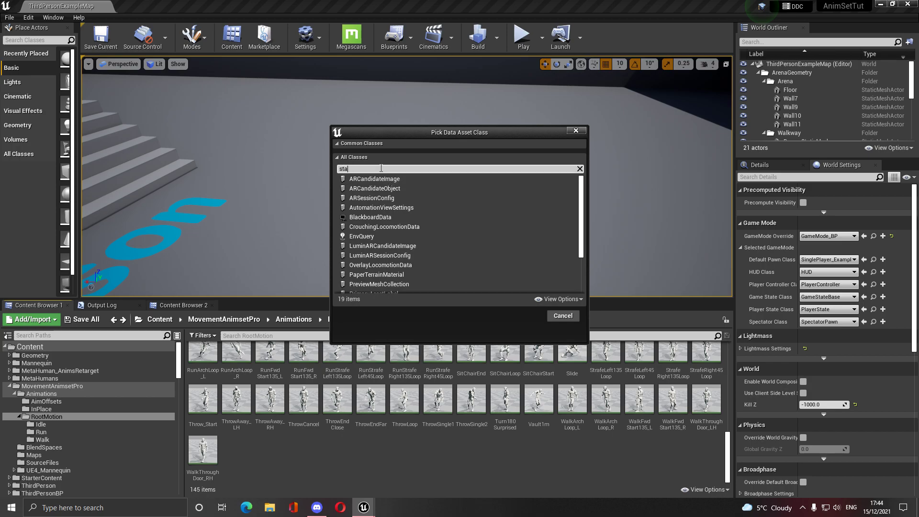
key("BackSpace")
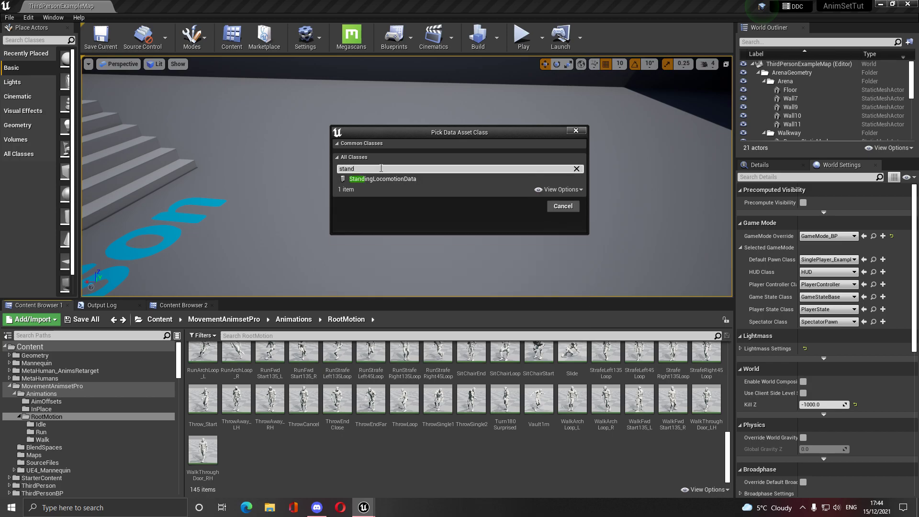
left_click(402, 180)
left_click(521, 209)
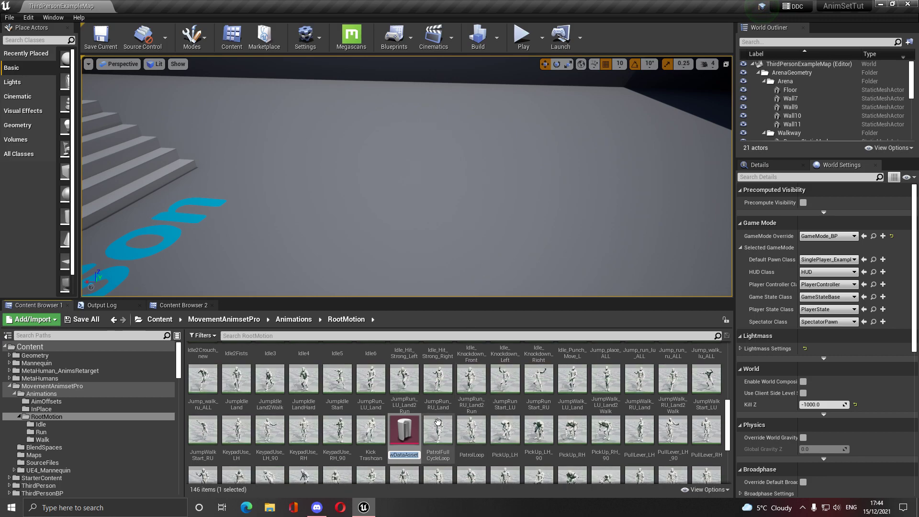
type("Kubold_")
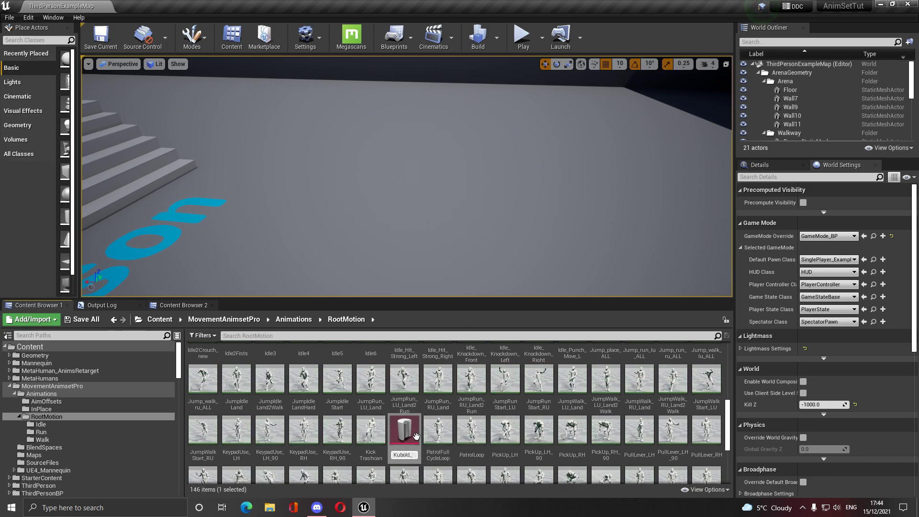
type("MotionSet")
key("Return")
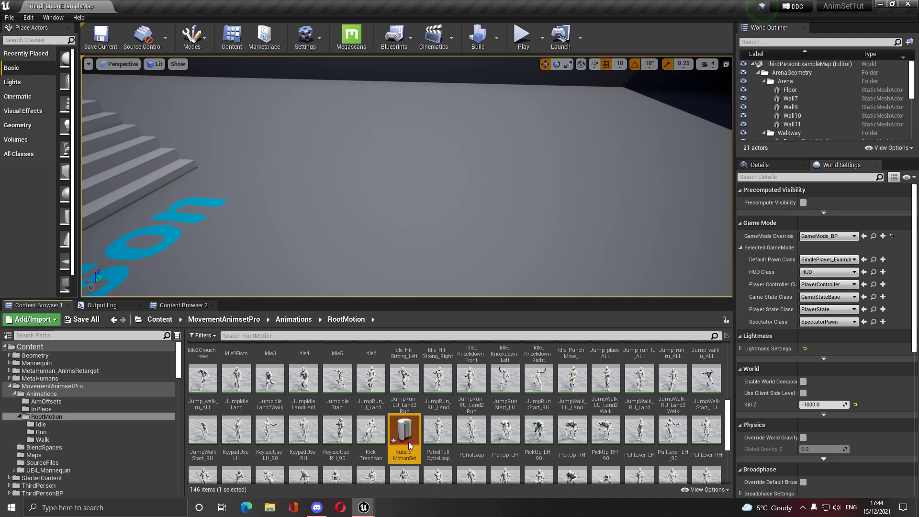
- Open the Kubold_MotionSet asset, collapse its Standing Loop and Standing Start categories, and examine the Standing Jump animation slots
double_click(405, 433)
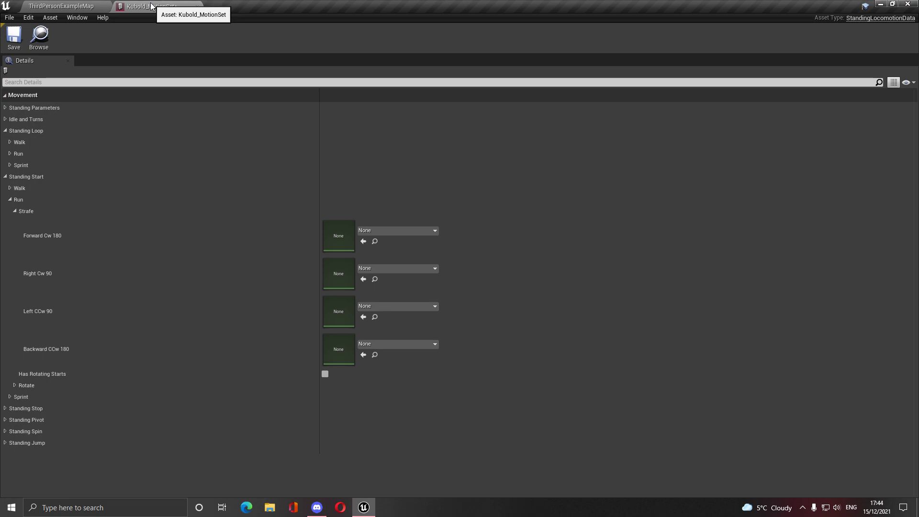
left_click(7, 134)
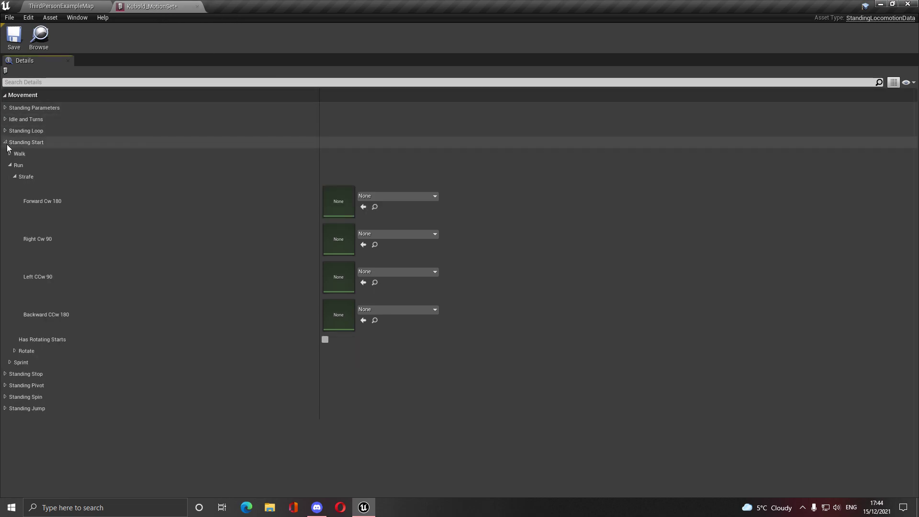
left_click(6, 143)
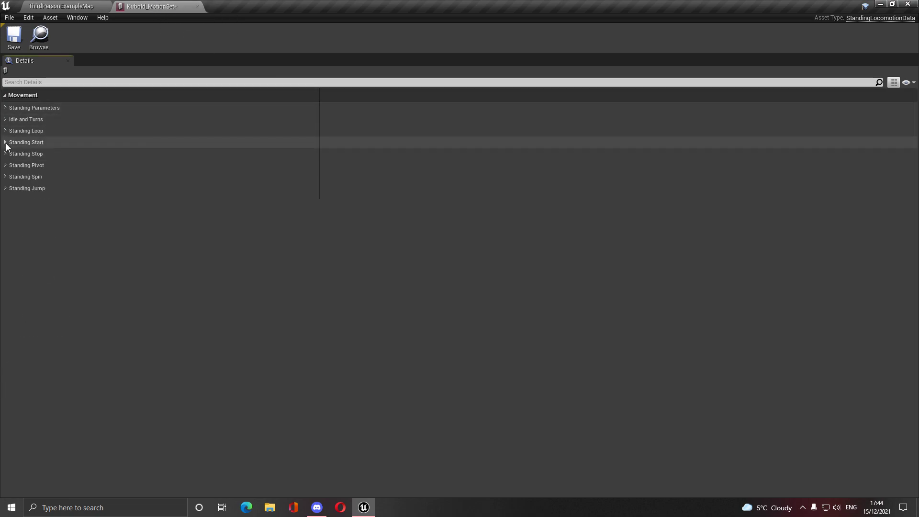
left_click(6, 189)
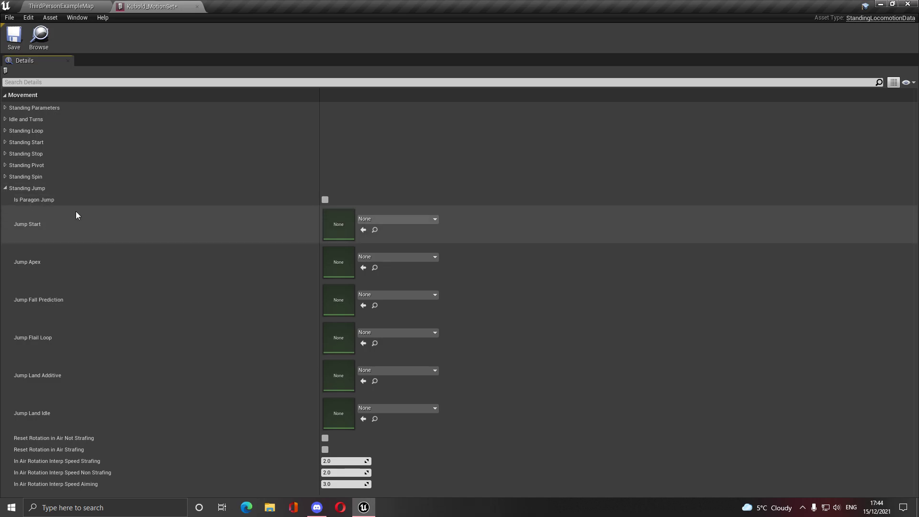
left_click(6, 188)
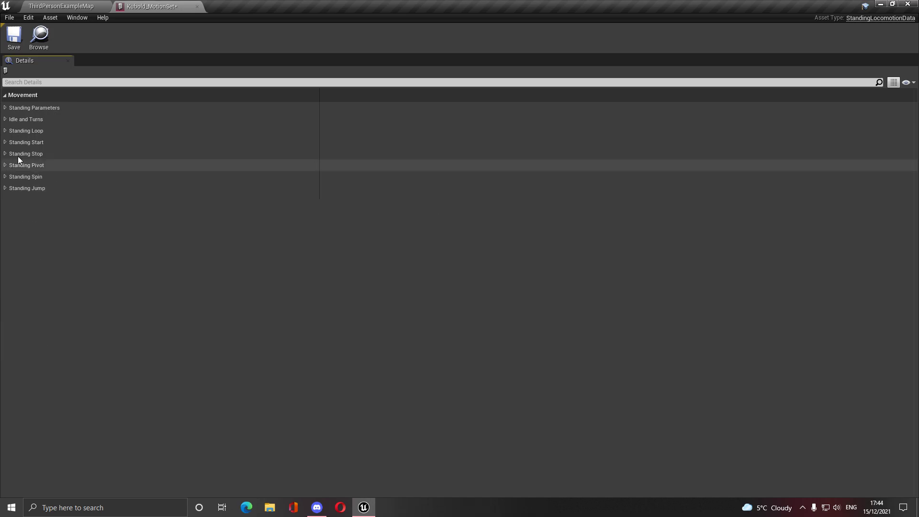
- Open the Jump_place_ALL_short animation from RootMotion's Idle folder in the level's content and pause its preview
left_click(60, 5)
left_click(294, 319)
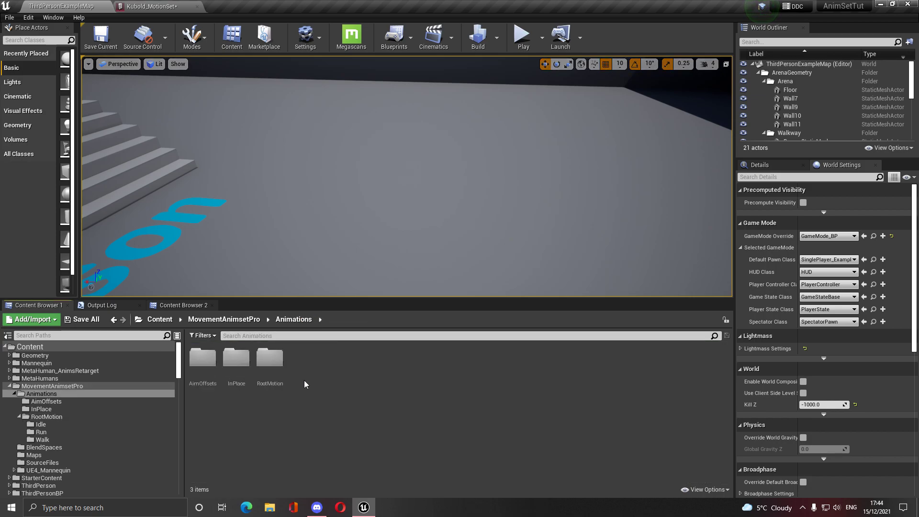
double_click(270, 360)
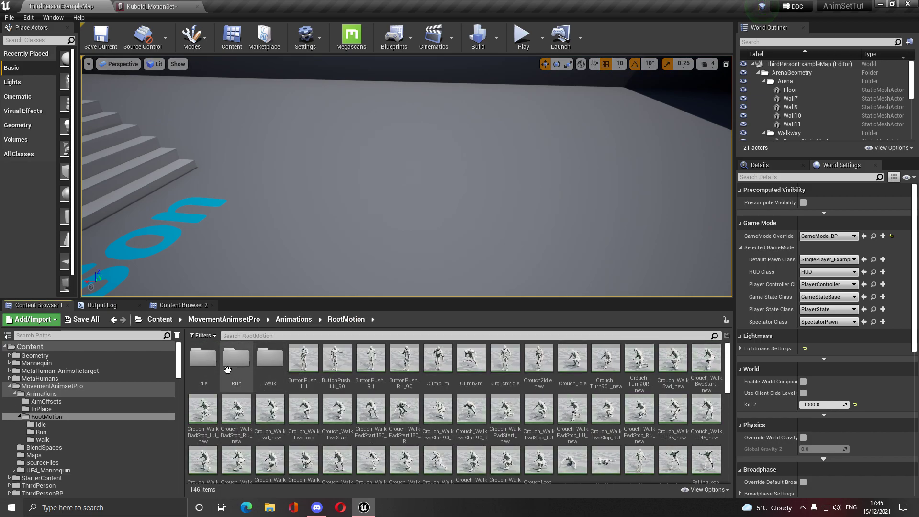
double_click(203, 359)
left_click(236, 362)
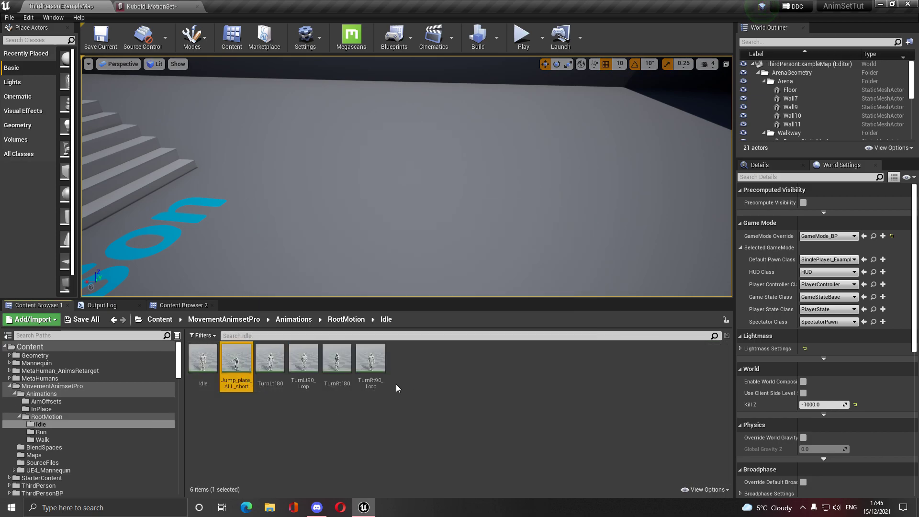
double_click(239, 376)
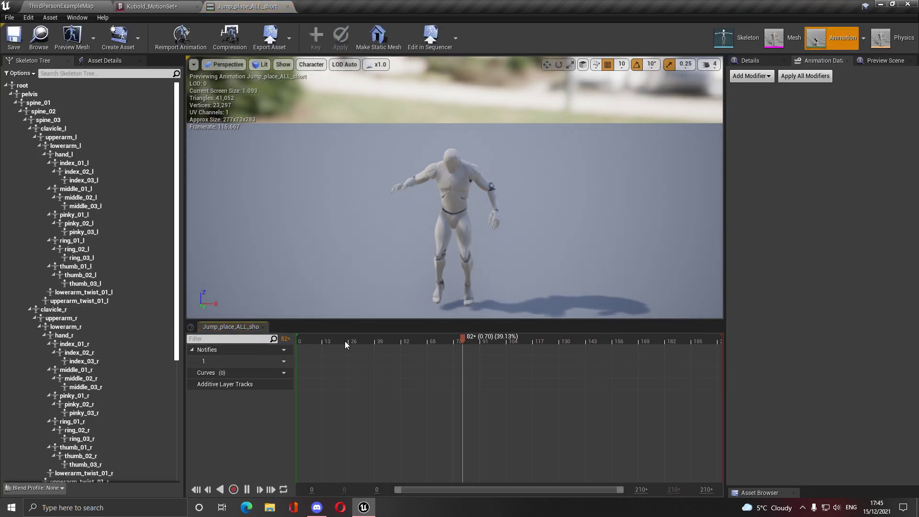
left_click(247, 489)
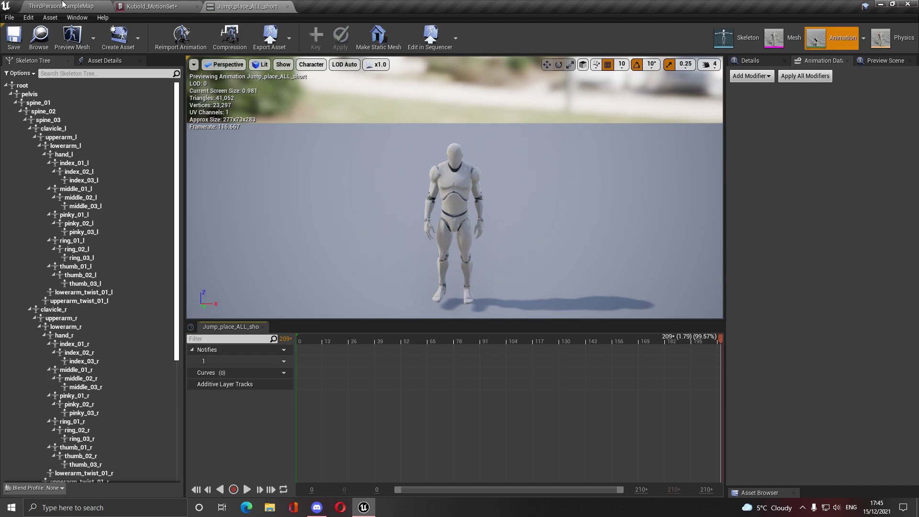
- Create a folder named Jump inside the Idle folder and move the Jump_place_ALL_short animation into it
left_click(62, 4)
right_click(410, 410)
left_click(479, 85)
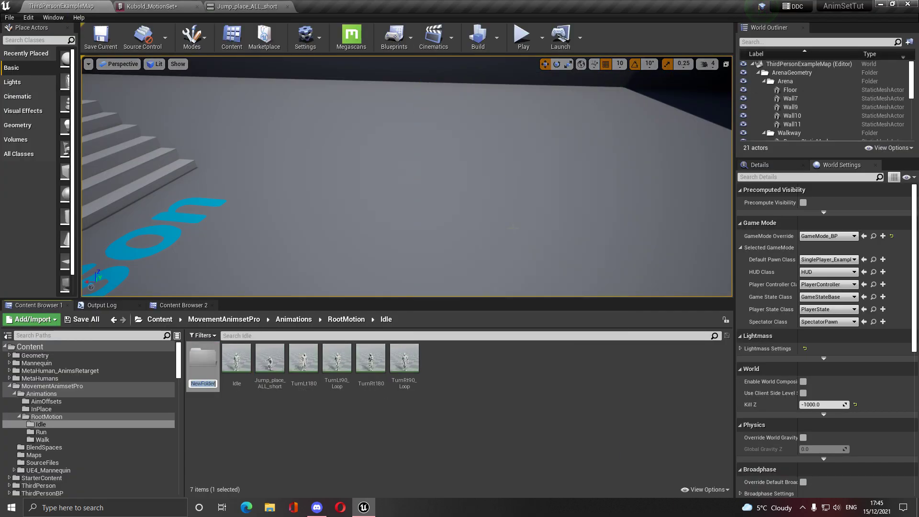
key("Return")
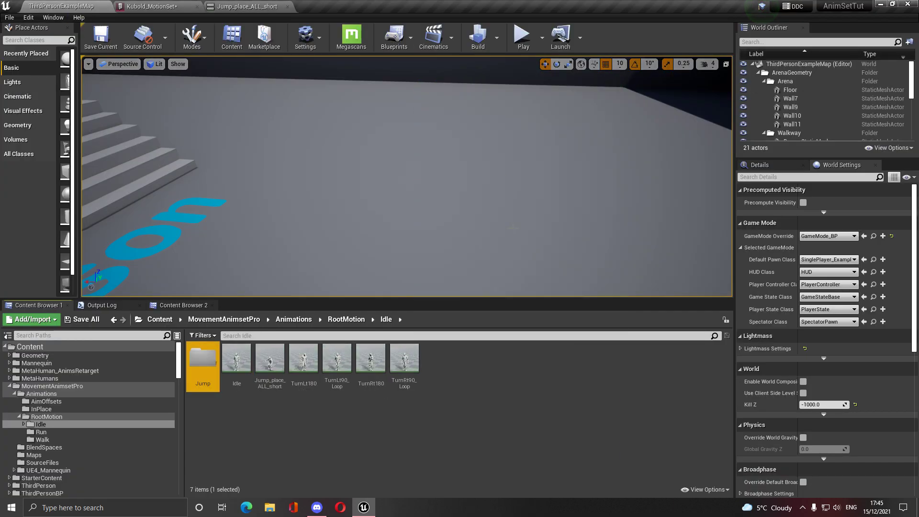
left_click_drag(270, 359, 207, 367)
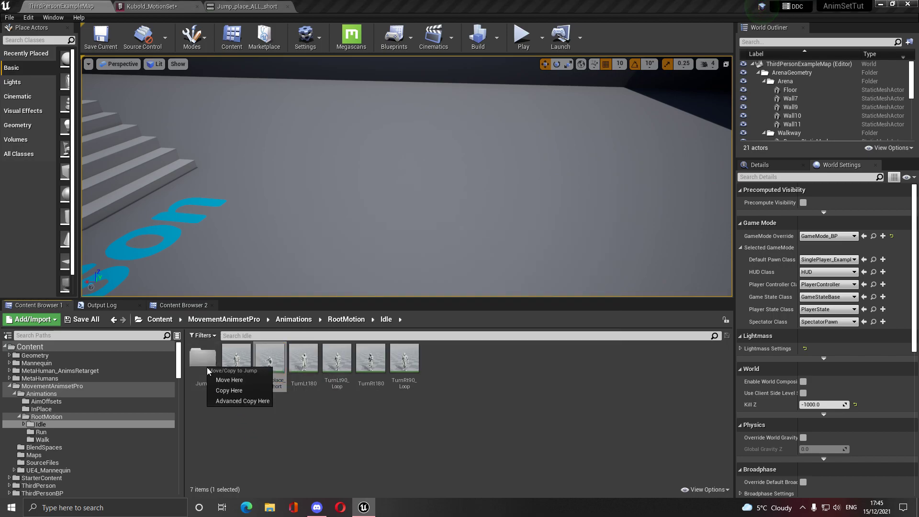
left_click(246, 381)
double_click(202, 356)
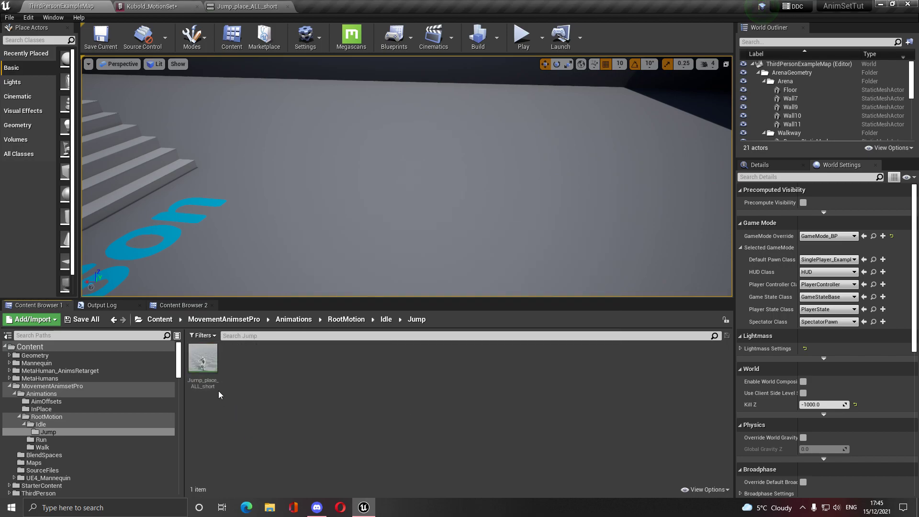
- Duplicate the Jump_place_ALL_short animation within the Jump folder, keeping the suggested name, and select the original
right_click(211, 364)
left_click(274, 188)
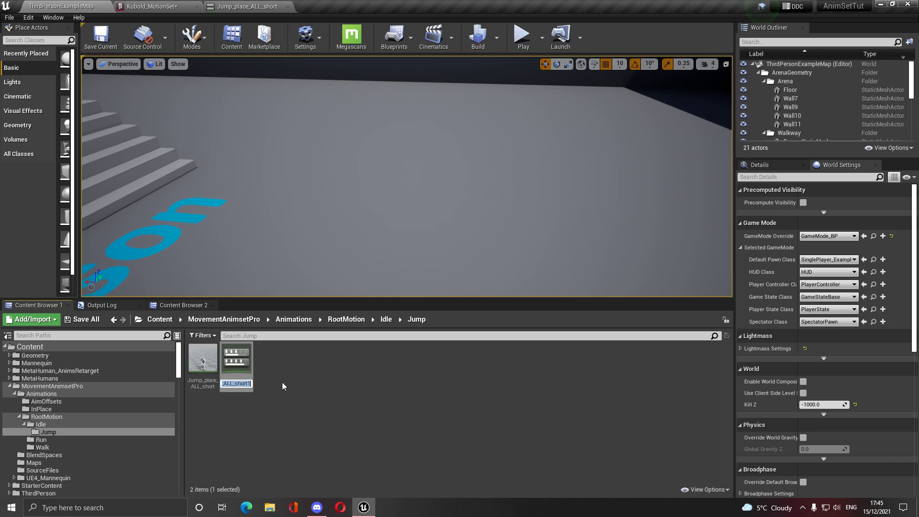
key("Return")
left_click(200, 387)
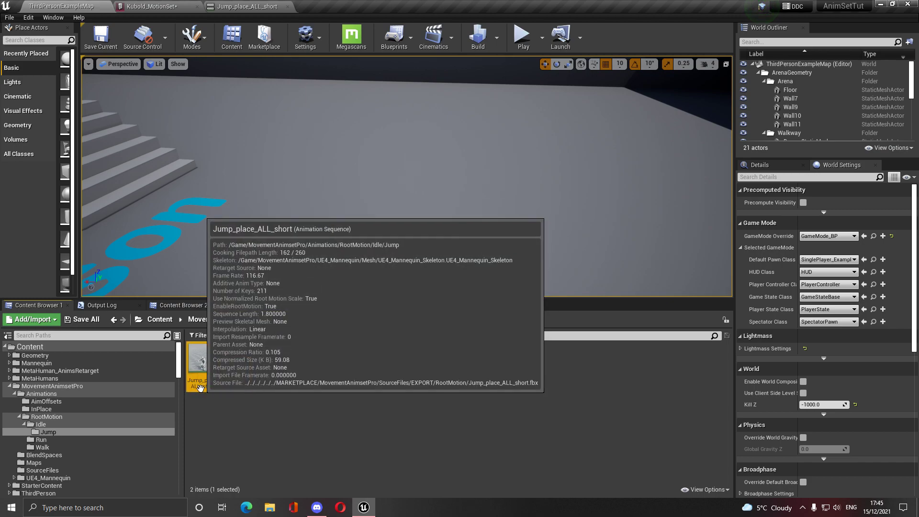
- Rename the original Jump_place_ALL_short animation as JumpStart and open it
key("F2")
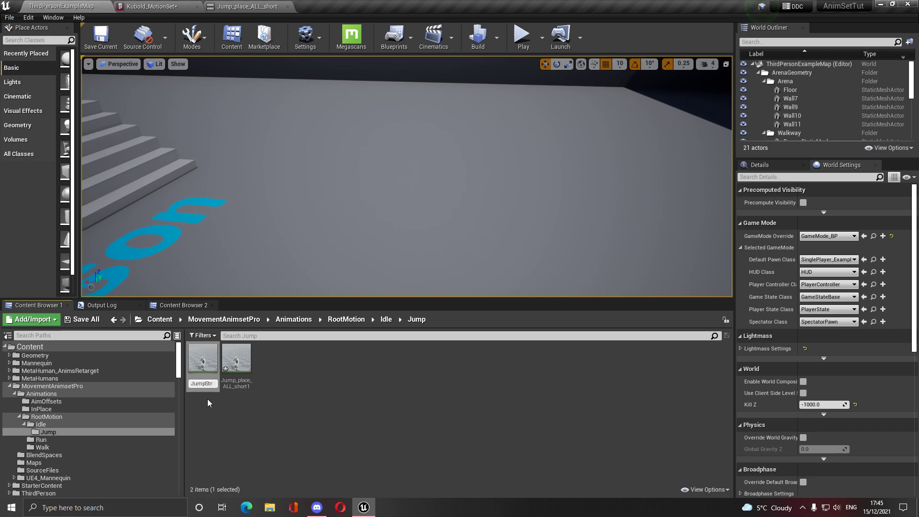
key("Return")
double_click(245, 368)
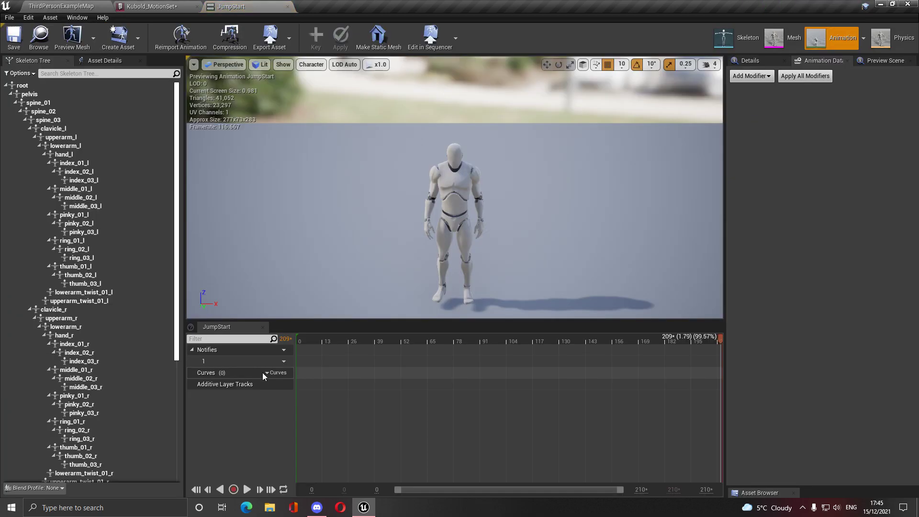
- Scrub JumpStart from its start to about frame 51 and disable its EnableRootMotion setting
left_click_drag(457, 346, 268, 341)
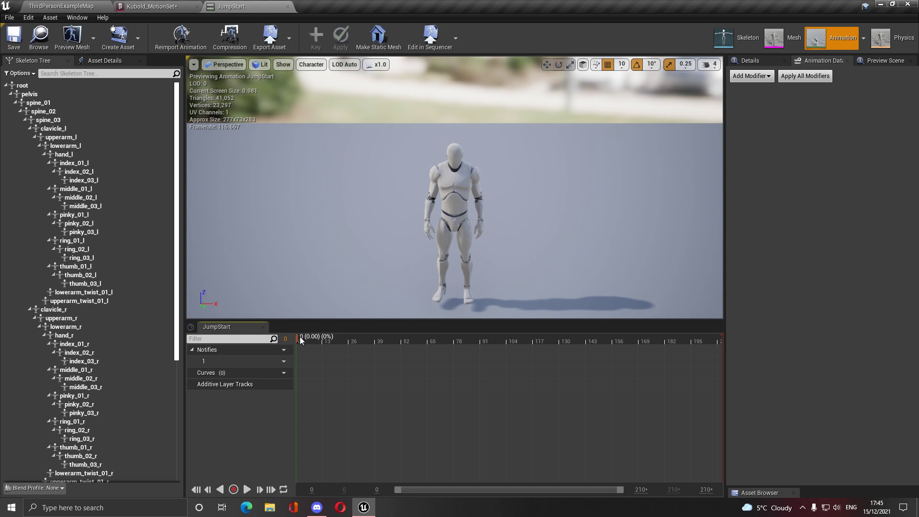
left_click_drag(298, 337, 401, 340)
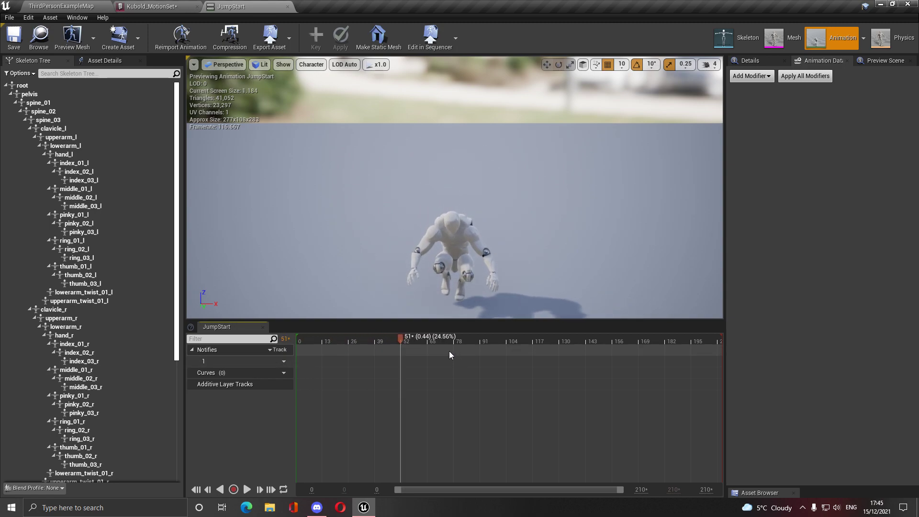
left_click(103, 60)
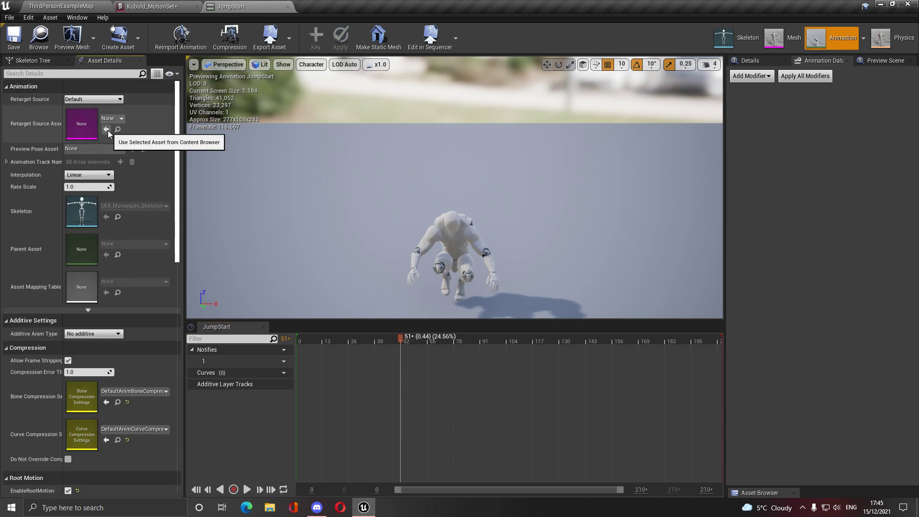
scroll(105, 367, "down", 5)
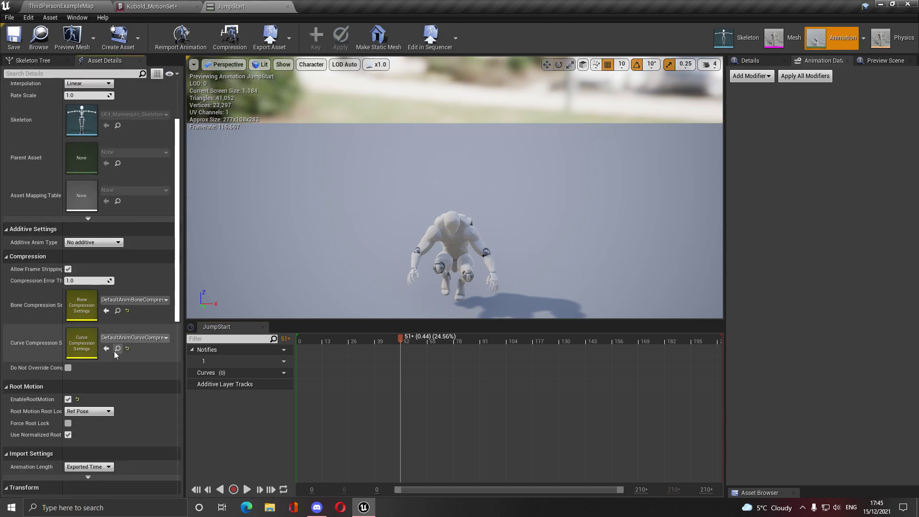
left_click(68, 353)
- Scrub JumpStart back to the mid-air pose at about frame 39 and remove frames 39 to 211
left_click_drag(392, 342, 400, 363)
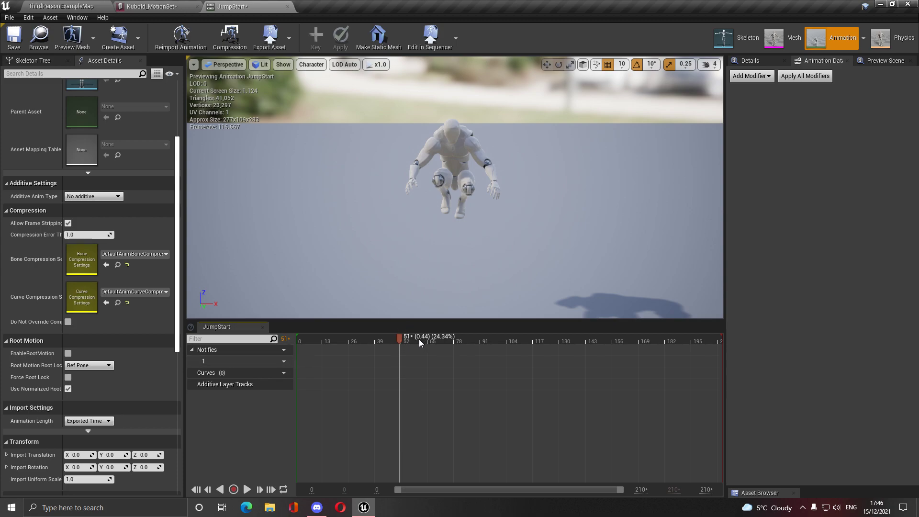
left_click_drag(424, 338, 400, 338)
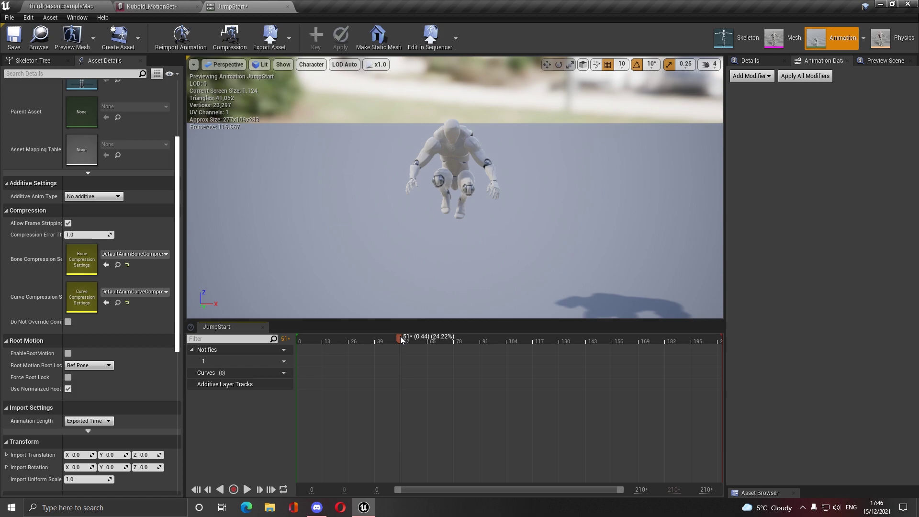
left_click_drag(401, 337, 377, 337)
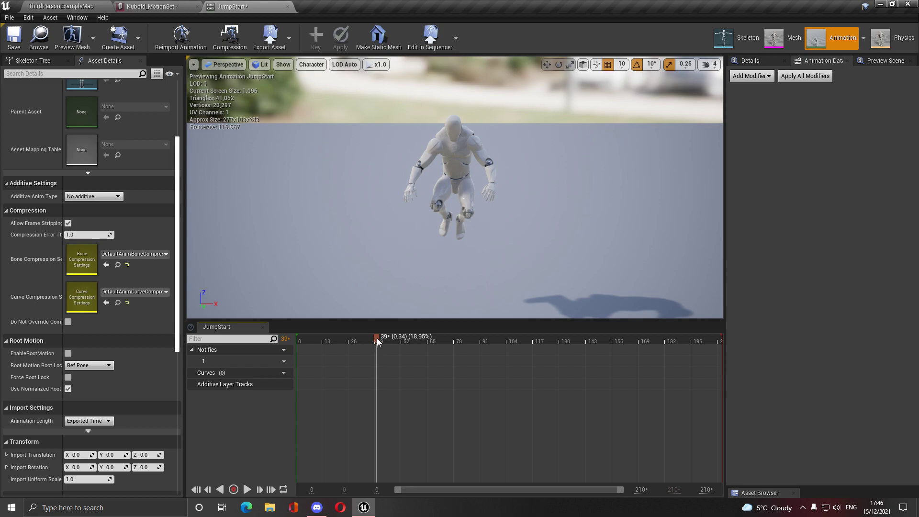
mouse_move(378, 341)
left_mouse_down()
mouse_move(286, 339)
mouse_move(376, 349)
left_mouse_up()
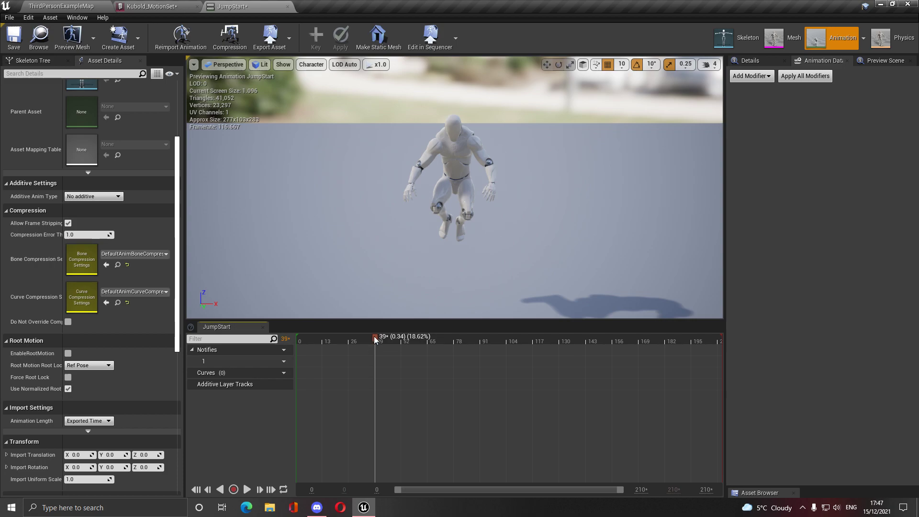
right_click(374, 336)
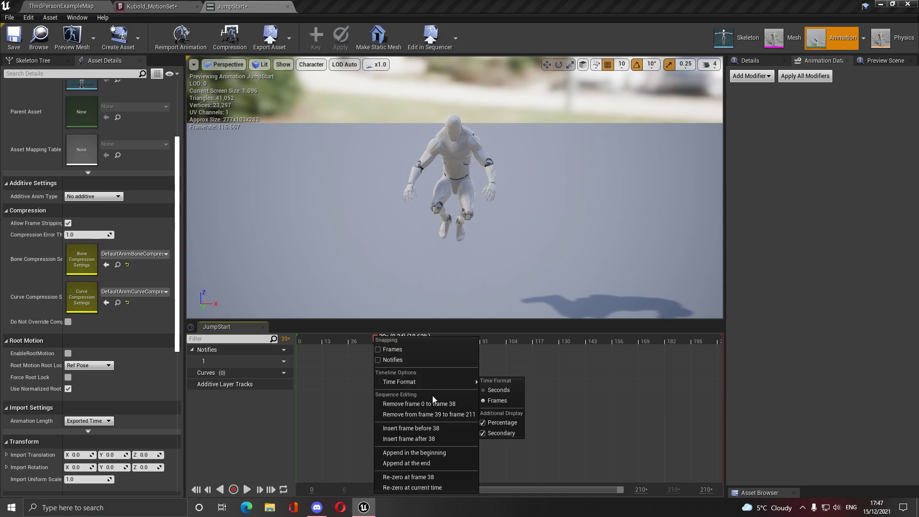
left_click(456, 415)
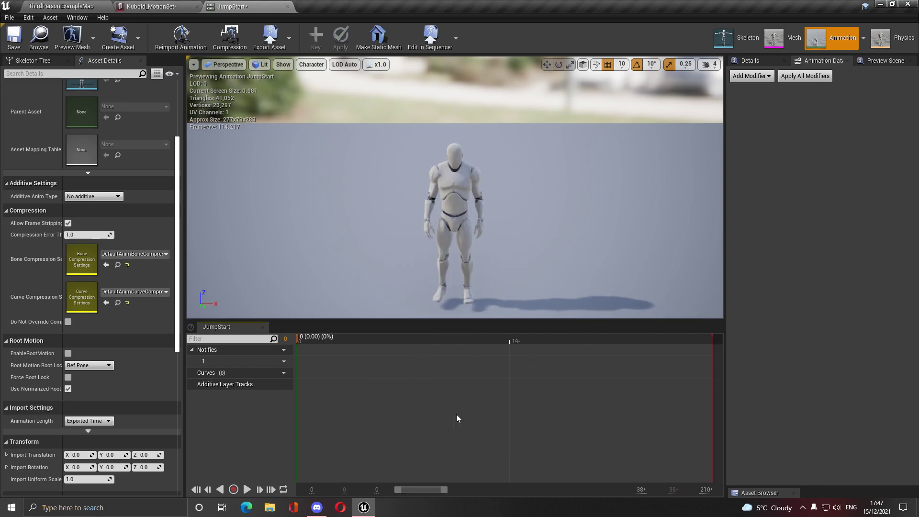
- Scrub the shortened JumpStart animation to its end and save it
left_click(329, 341)
left_click_drag(329, 341, 713, 341)
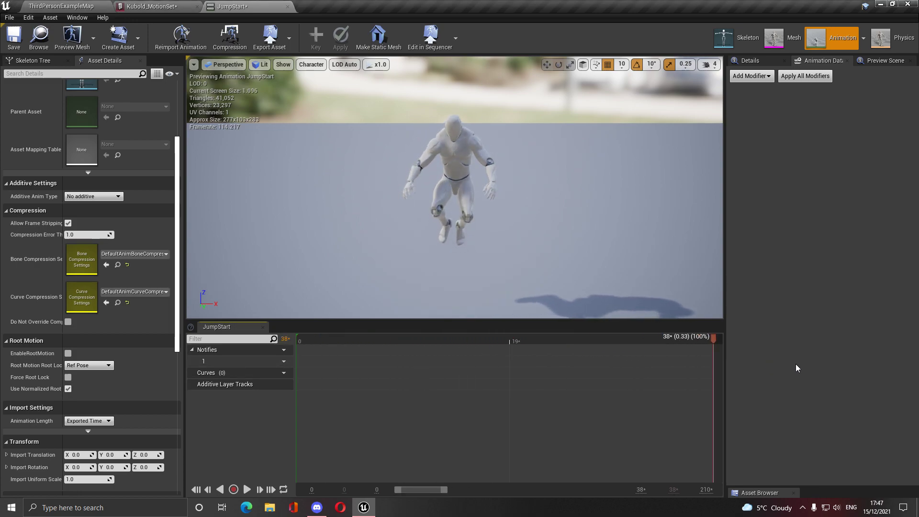
left_click(15, 45)
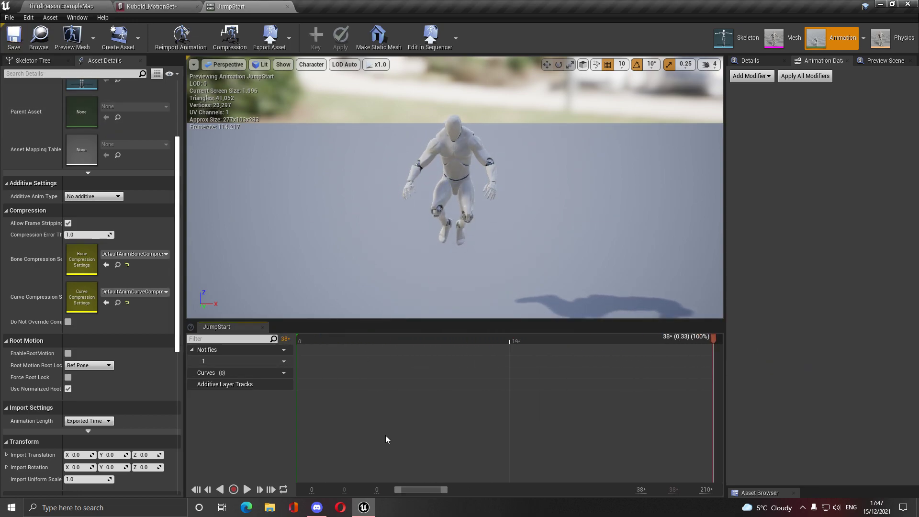
- Check which existing curves JumpStart offers for adding, without creating one
left_click(280, 374)
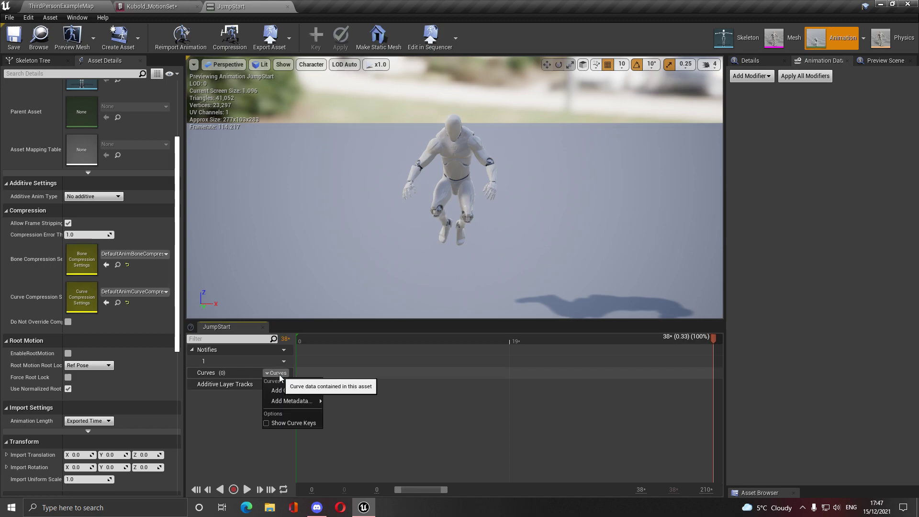
mouse_move(296, 390)
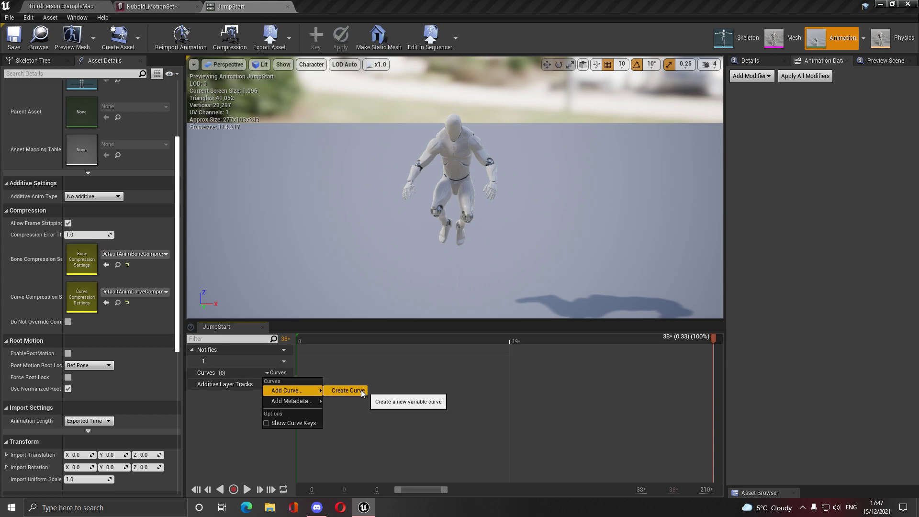
left_click(356, 372)
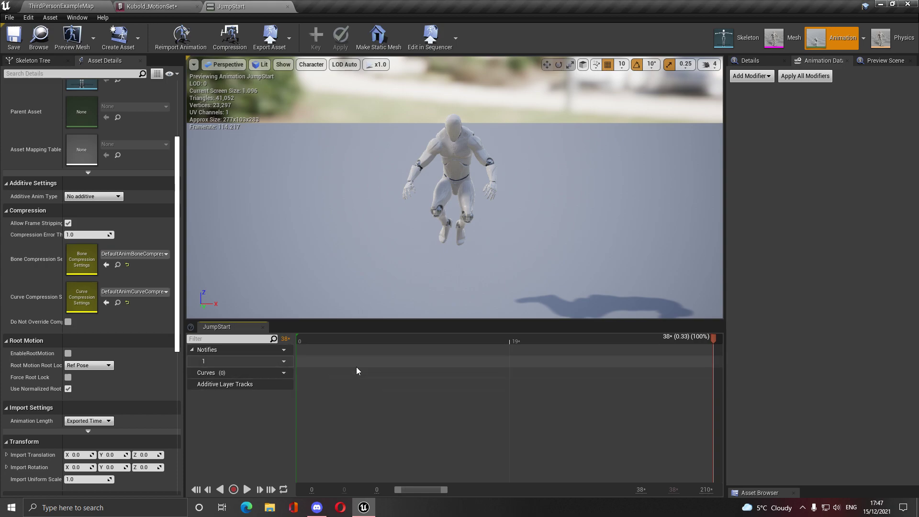
left_click(279, 374)
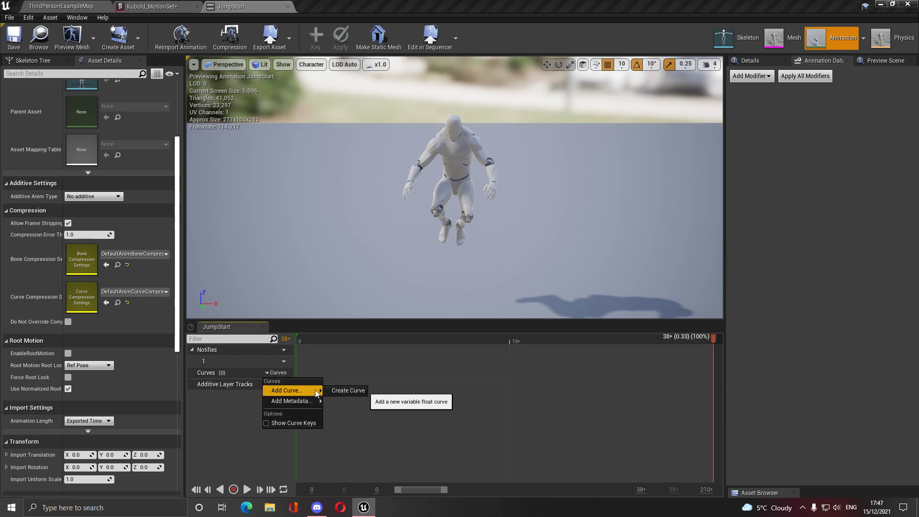
left_click(349, 373)
left_click(14, 38)
- Return to the level's content and find the skeleton used by the JumpStart animation
left_click(61, 6)
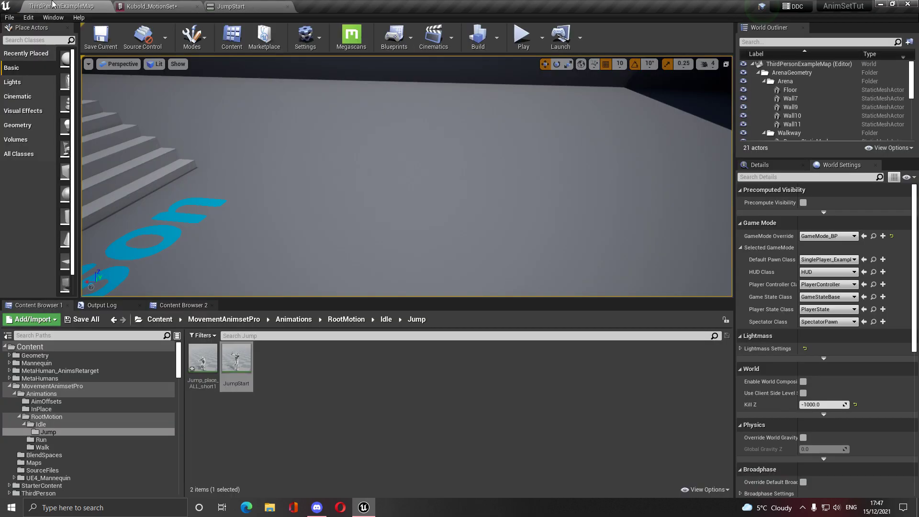
right_click(233, 359)
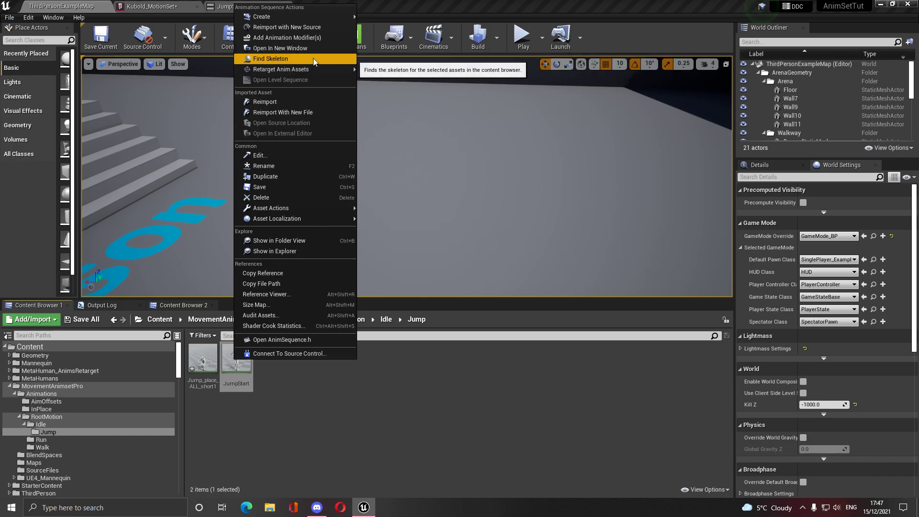
left_click(270, 58)
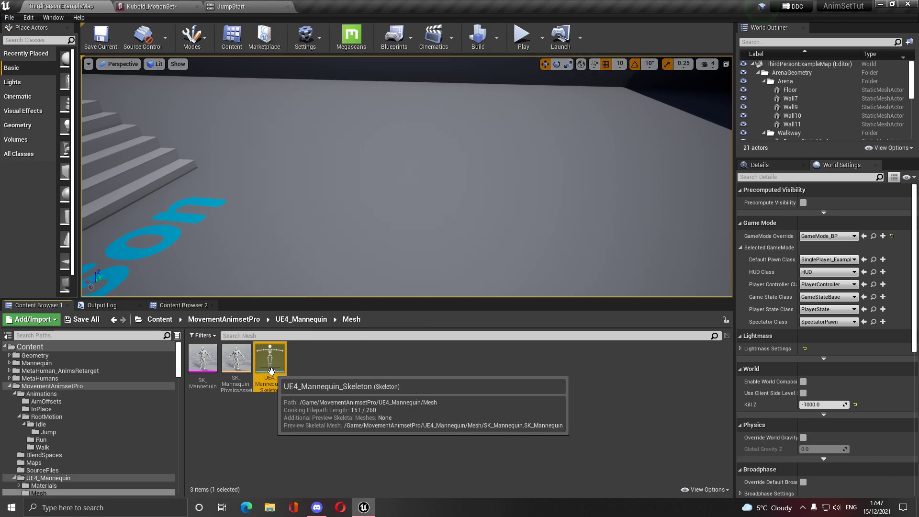
- Delete UE4_Mannequin_Skeleton from the Mesh folder, replacing its references with UE4_Mannequin_Skelly and declining to save the listed content
key("Delete")
left_click(376, 388)
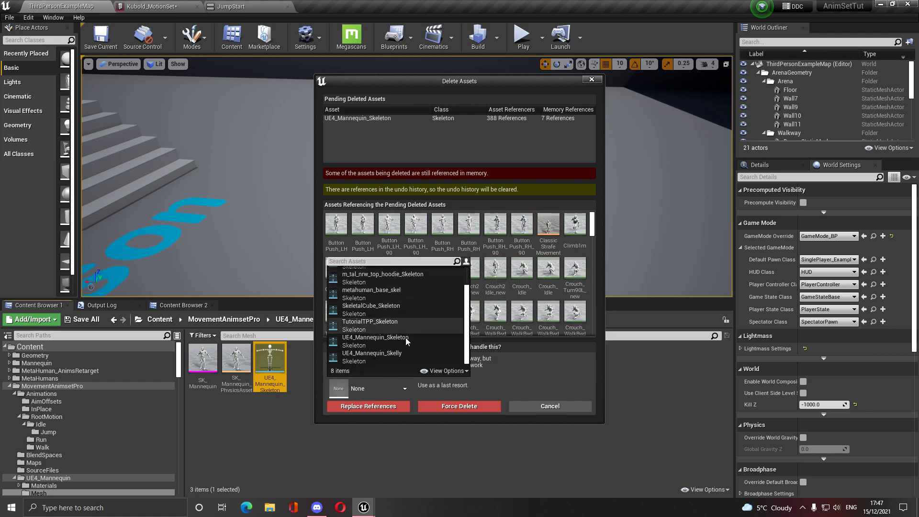
left_click(388, 357)
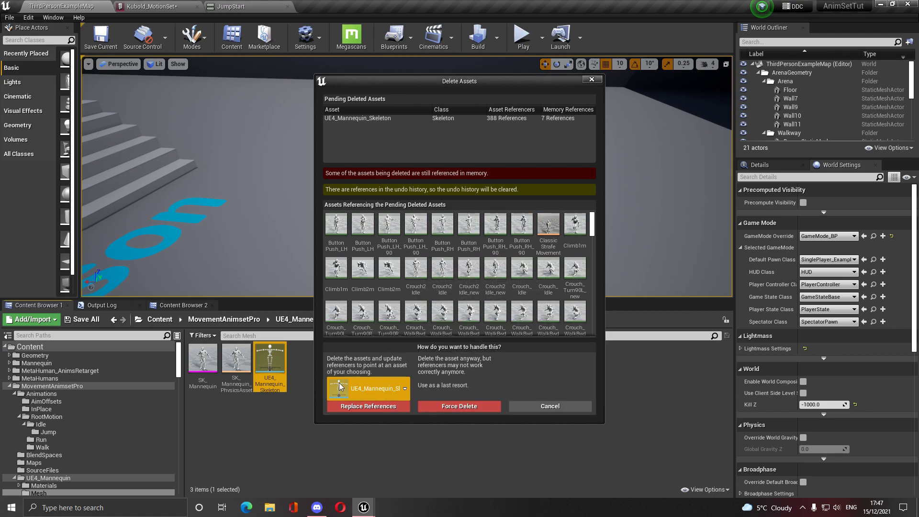
left_click(371, 407)
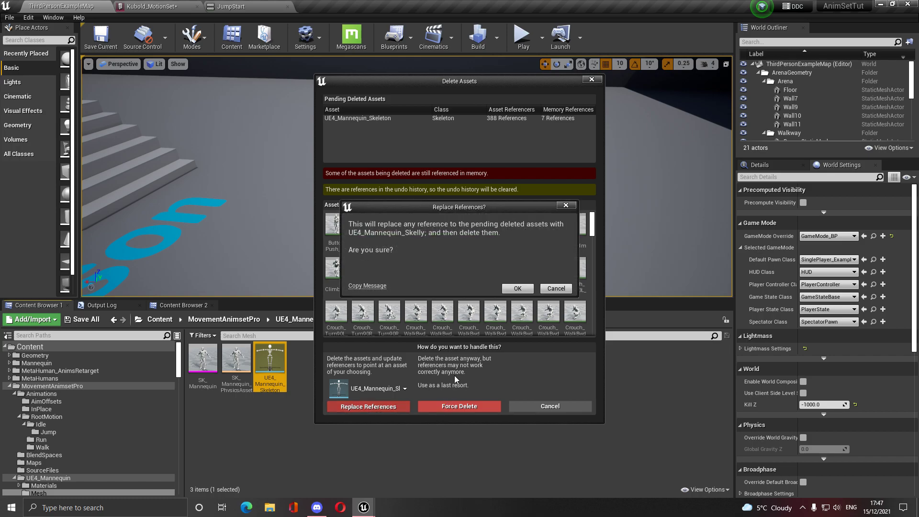
left_click(518, 289)
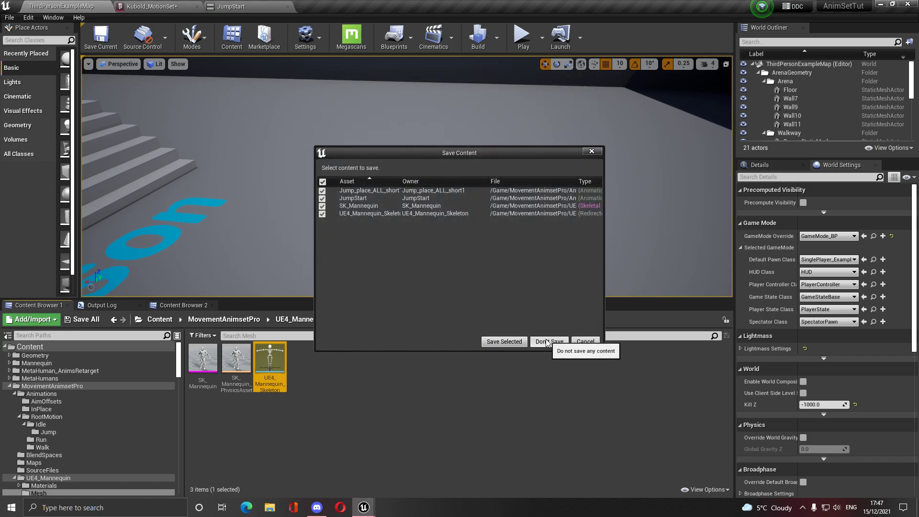
left_click(547, 341)
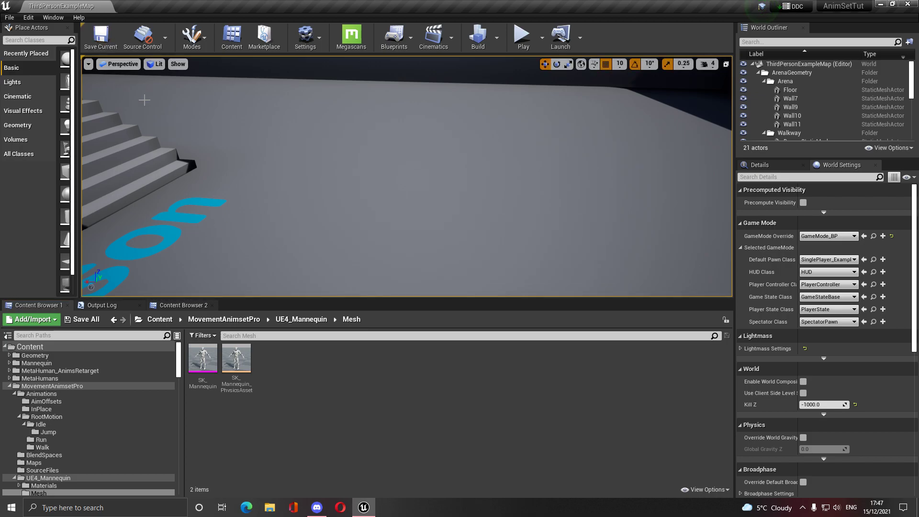
- Reopen JumpStart from the Jump folder and add the Grounded curve to it
left_click(114, 320)
double_click(243, 366)
left_click(272, 373)
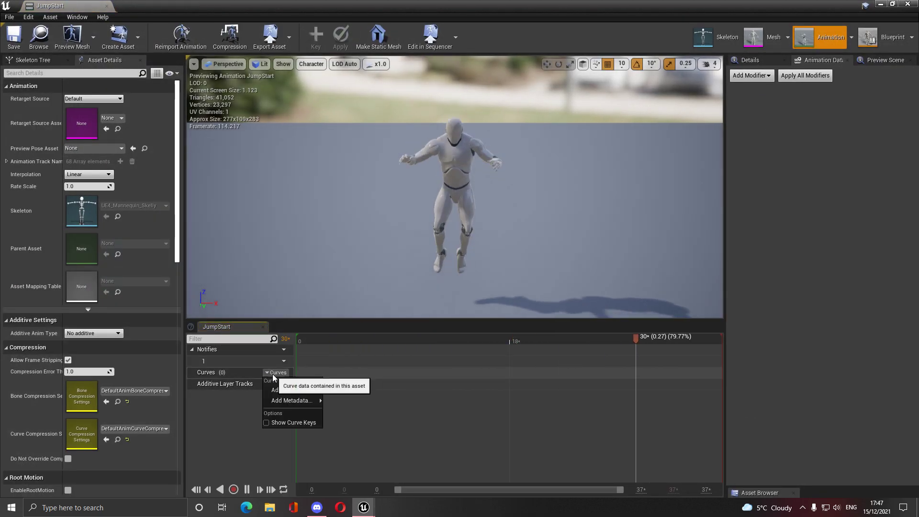
scroll(364, 243, "down", 2)
scroll(358, 111, "up", 2)
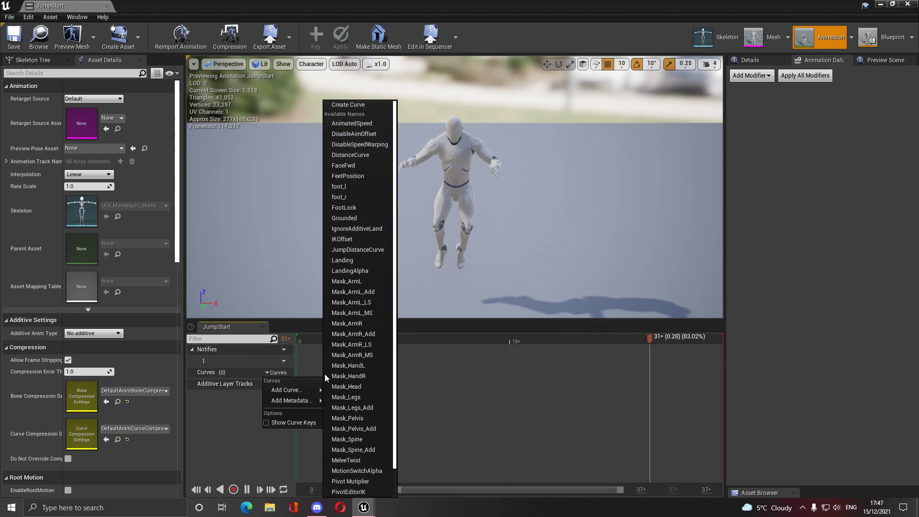
left_click(367, 217)
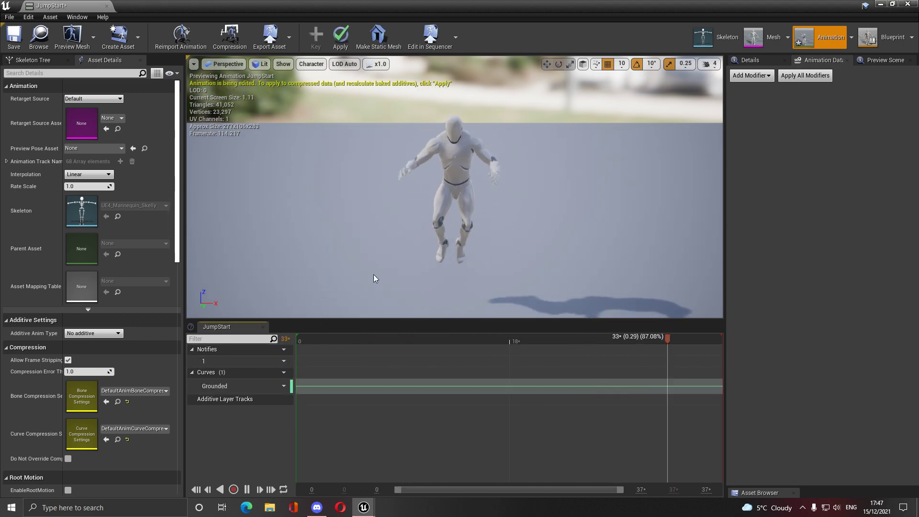
- Add a key at time 0 on JumpStart's Grounded curve and set its value to 1
double_click(302, 388)
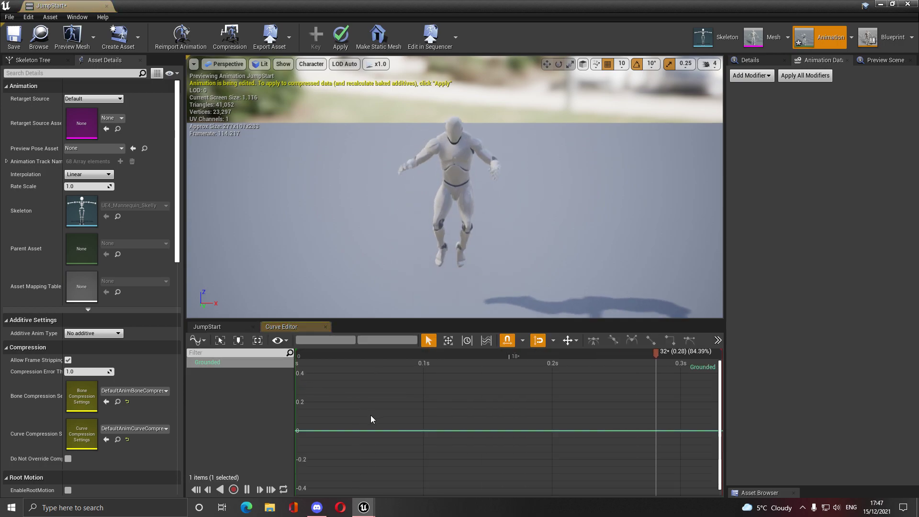
right_click(297, 434)
left_click(375, 336)
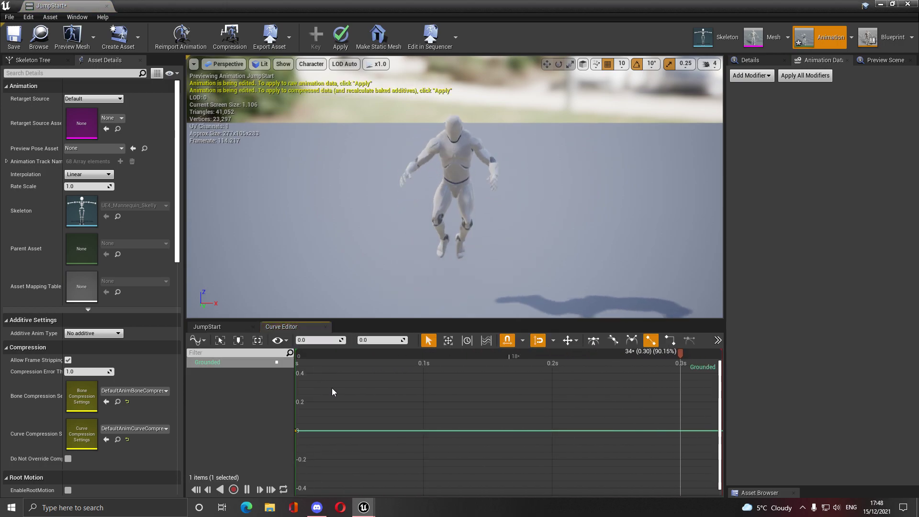
left_click(376, 340)
type("1")
key("Return")
- Add a key with value 1 to JumpStart's Grounded curve at about 0.13 seconds, just before the feet leave the ground
left_click(230, 328)
left_click_drag(306, 340, 288, 343)
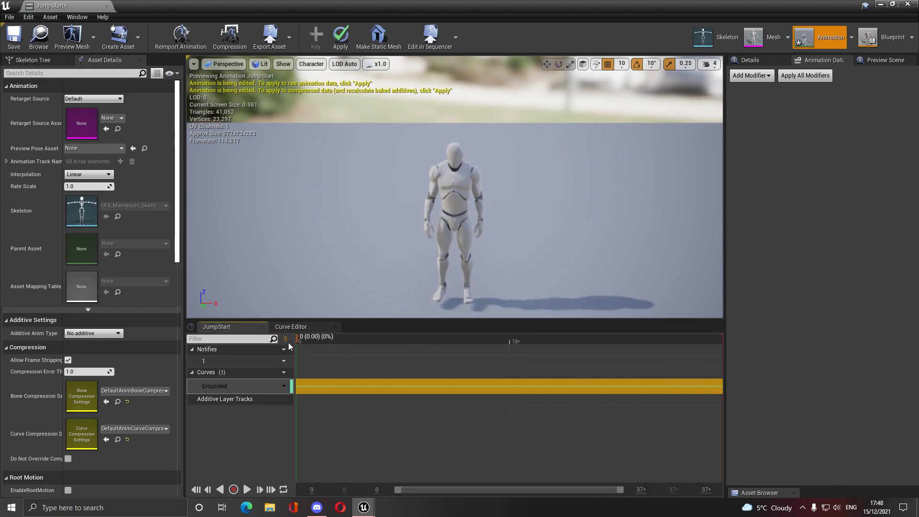
double_click(310, 389)
left_click_drag(510, 353, 712, 381)
right_click_drag(671, 392, 507, 382)
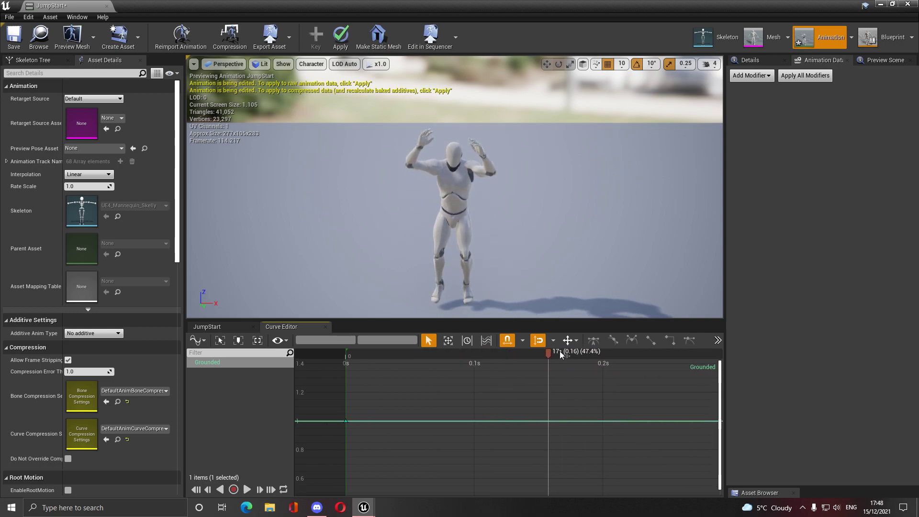
left_click_drag(550, 354, 531, 353)
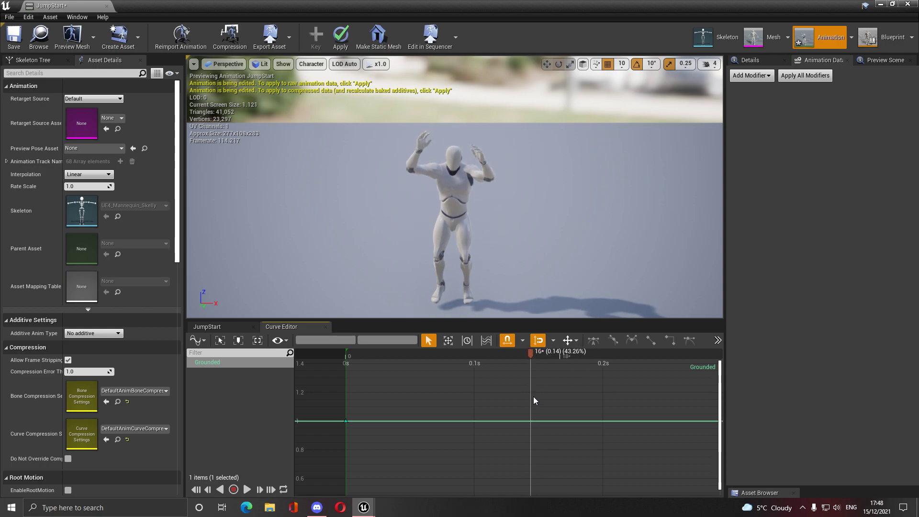
mouse_move(527, 358)
left_mouse_down()
mouse_move(488, 358)
mouse_move(516, 362)
mouse_move(519, 371)
left_mouse_up()
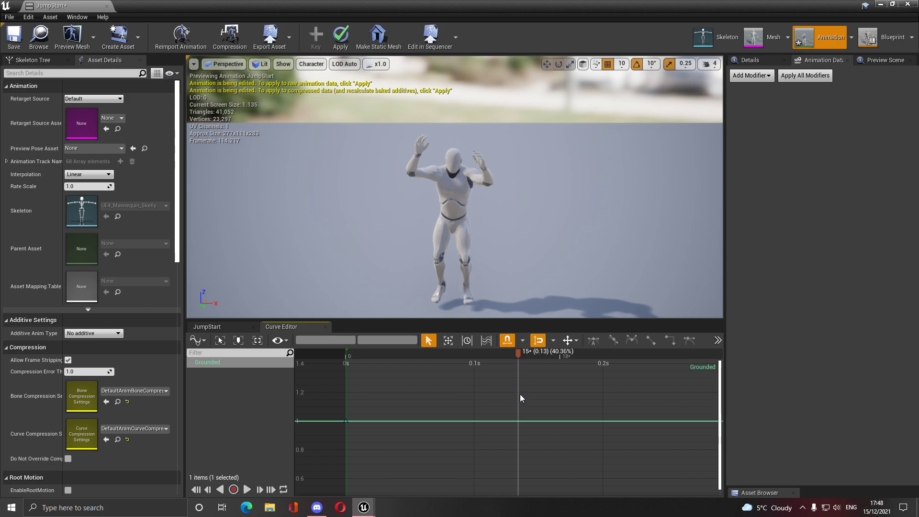
right_click(520, 421)
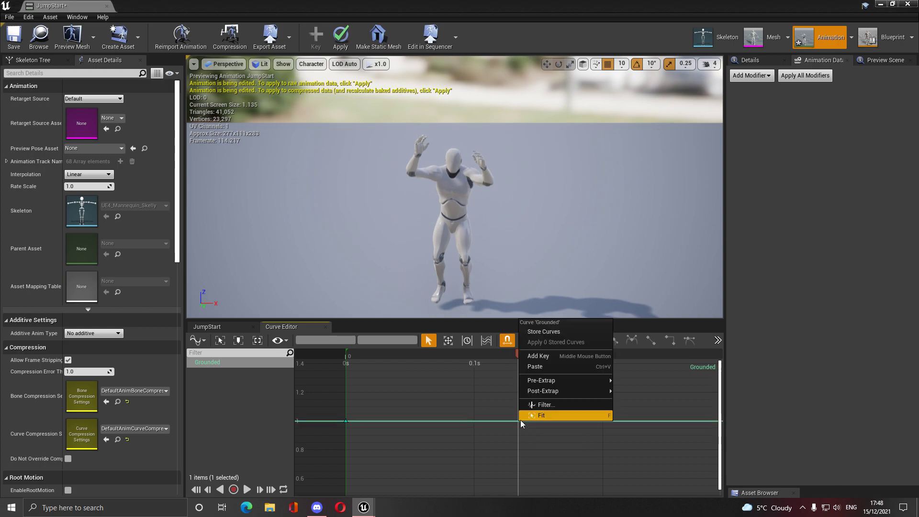
left_click(543, 356)
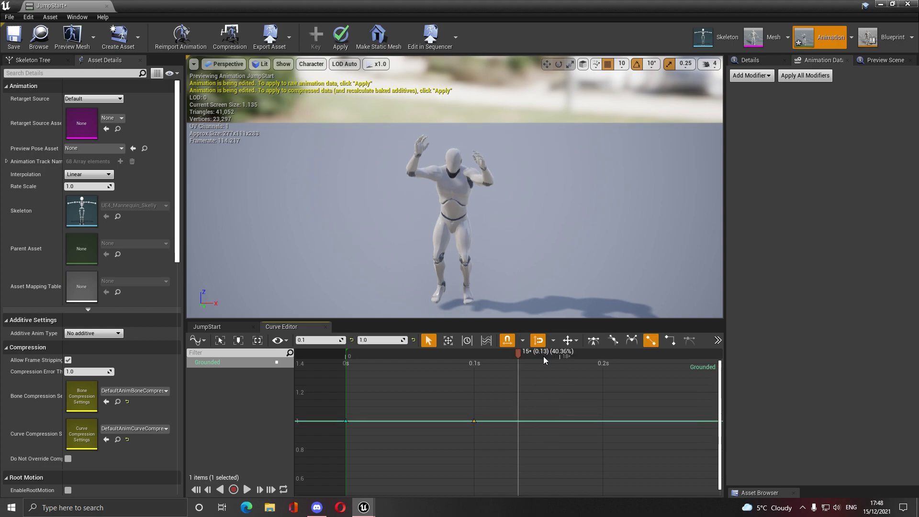
left_click_drag(474, 420, 519, 421)
- Add another Grounded key at about 0.24 seconds, where the character is airborne, and set its value to 0
right_click_drag(489, 387, 410, 353)
left_click_drag(410, 354, 551, 391)
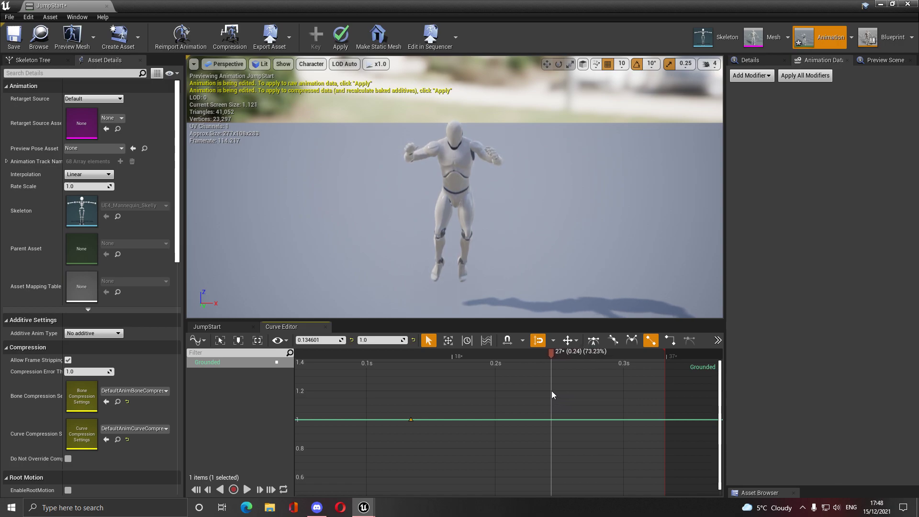
right_click(551, 420)
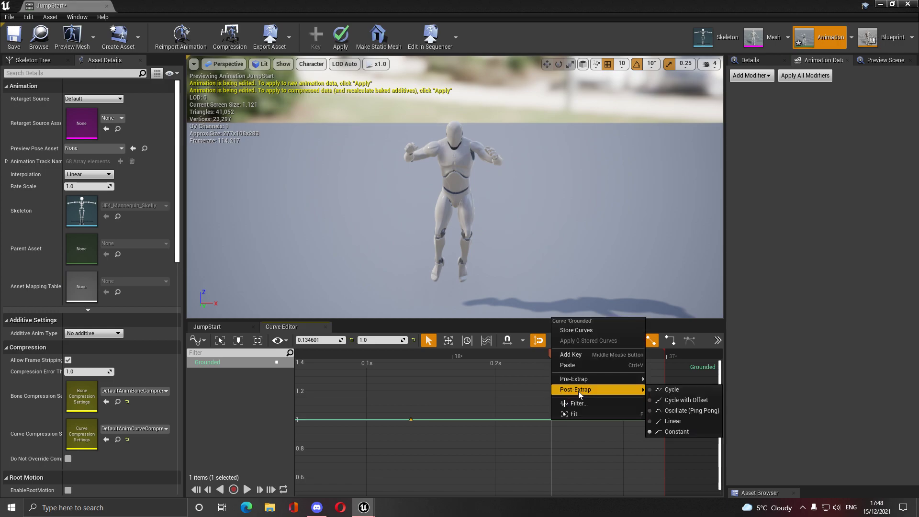
left_click(570, 365)
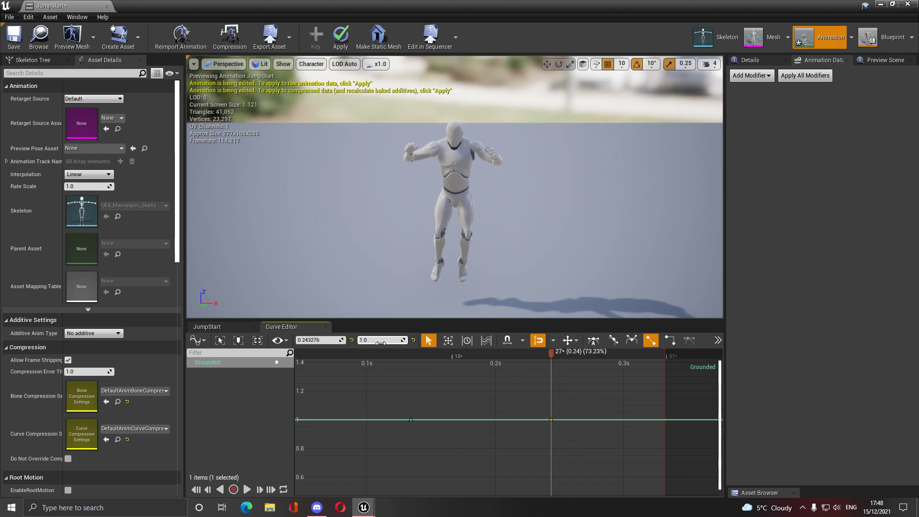
scroll(474, 363, "down", 4)
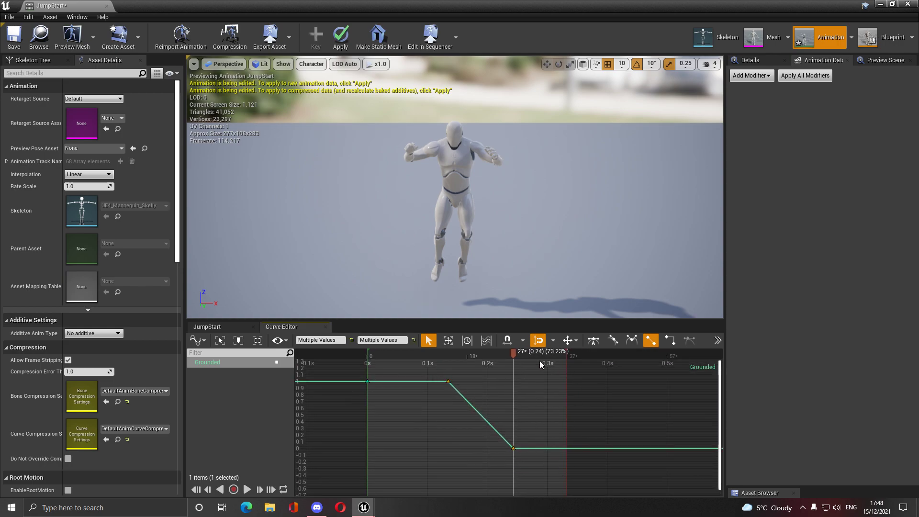
- Set the last two Grounded keys to cubic interpolation with flat tangents and save the JumpStart animation
left_click(613, 340)
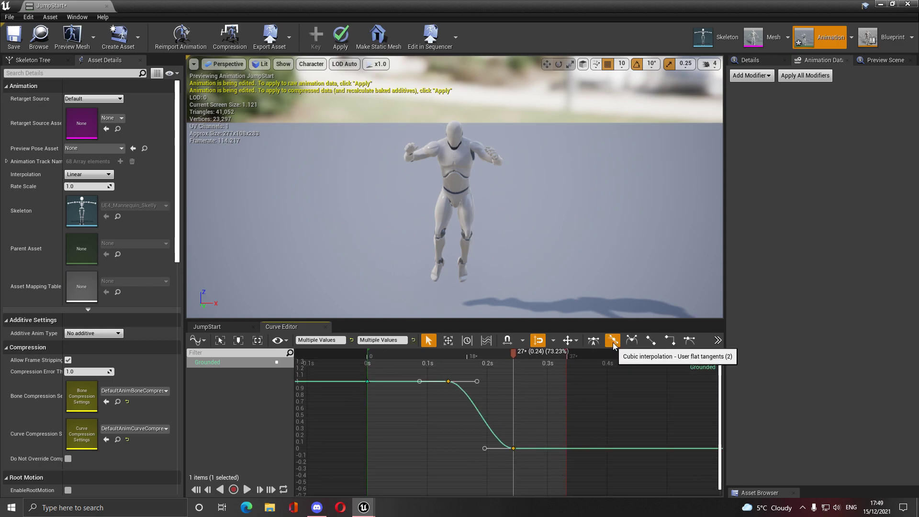
scroll(527, 399, "down", 2)
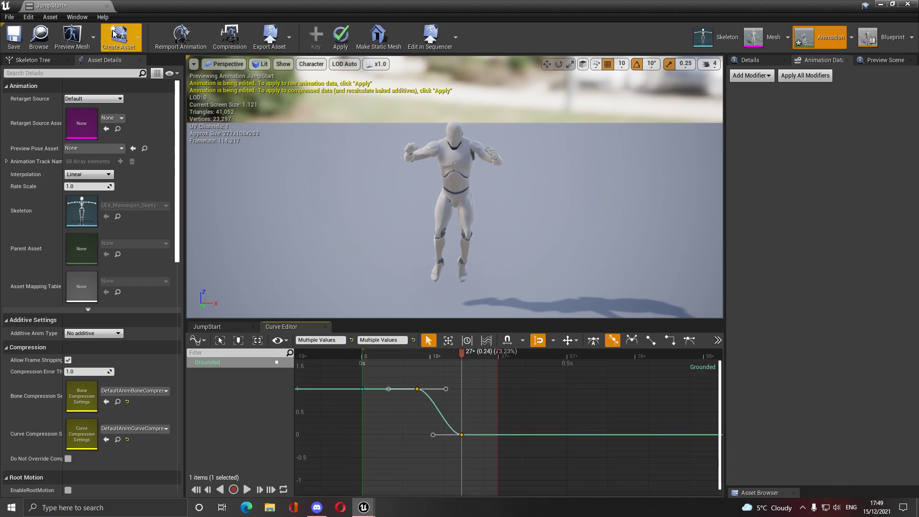
left_click(14, 36)
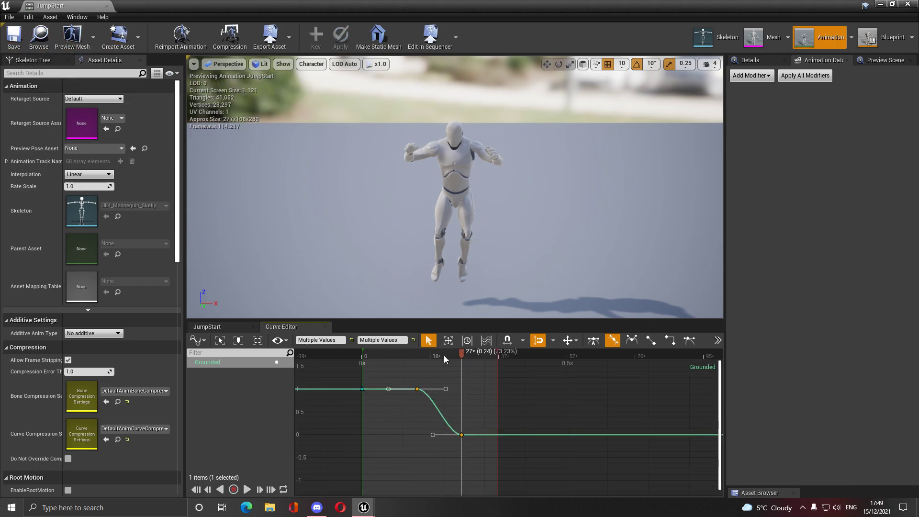
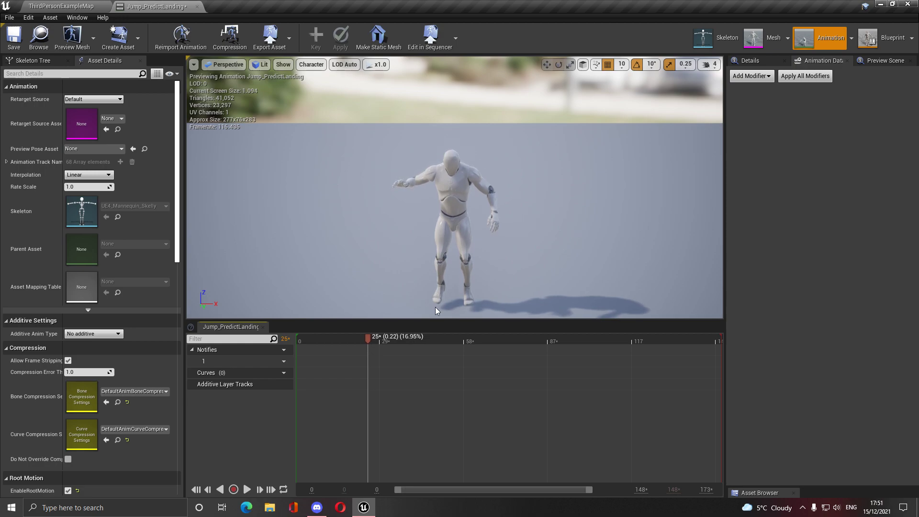
- Locate the frame where the feet touch down in Jump_PredictLanding, around frame 24, and save the animation
left_click_drag(455, 268, 532, 306, "alt")
right_click_drag(413, 277, 496, 283)
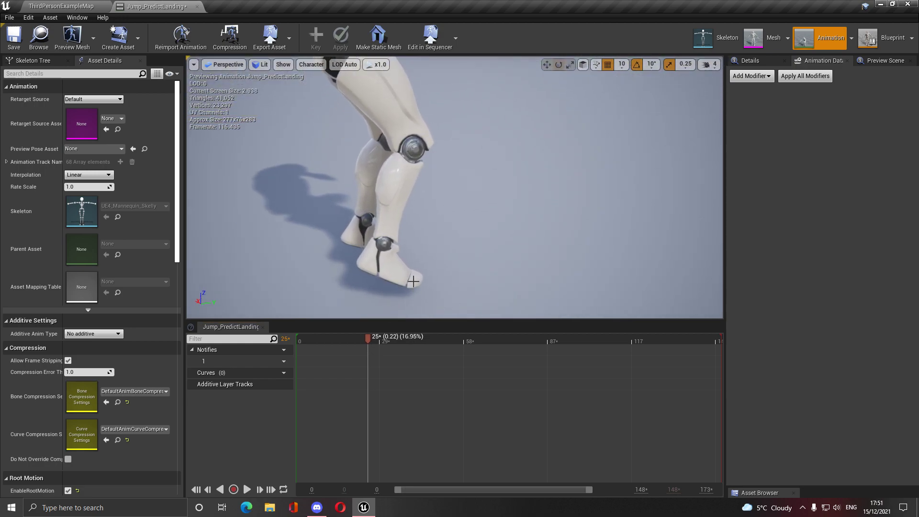
left_click(412, 281)
mouse_move(367, 340)
left_mouse_down()
mouse_move(351, 338)
mouse_move(366, 337)
left_mouse_up()
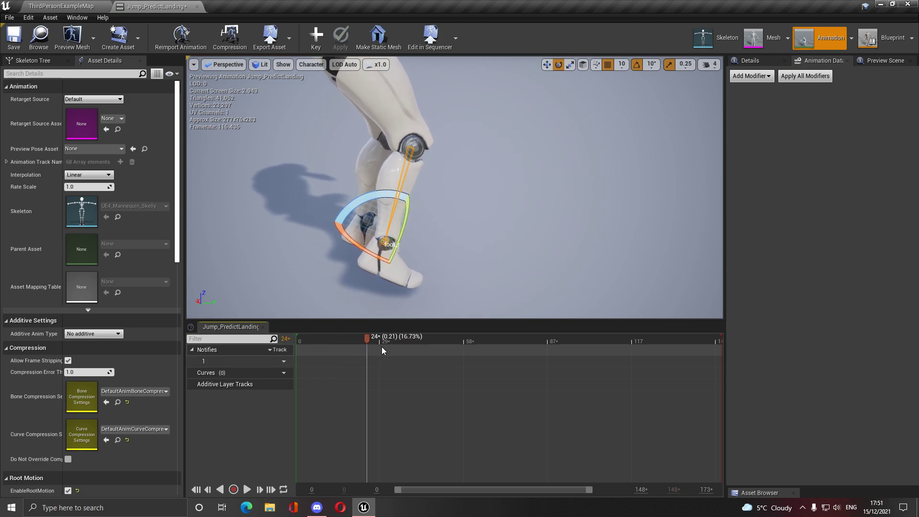
right_click(366, 337)
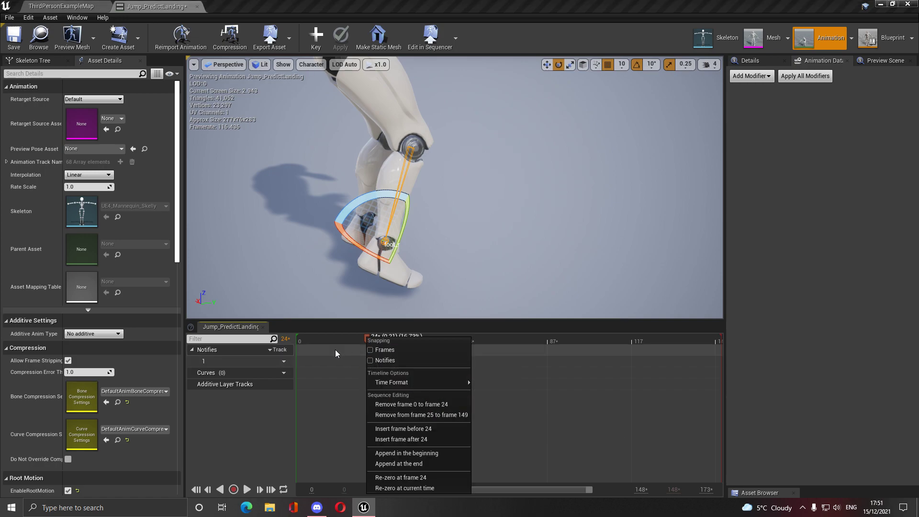
left_click(442, 415)
left_click(15, 36)
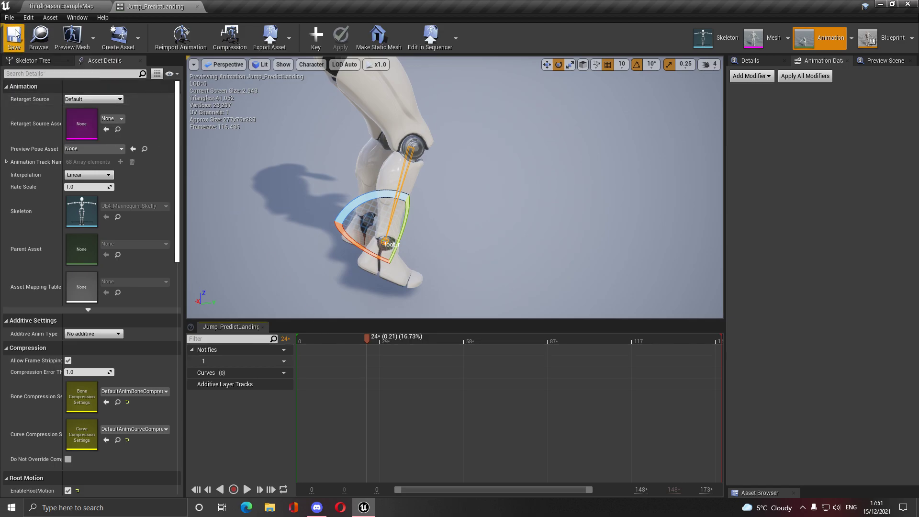
- Duplicate Jump_PredictLanding in the Jump folder and name the copy Jump_Land
left_click(40, 37)
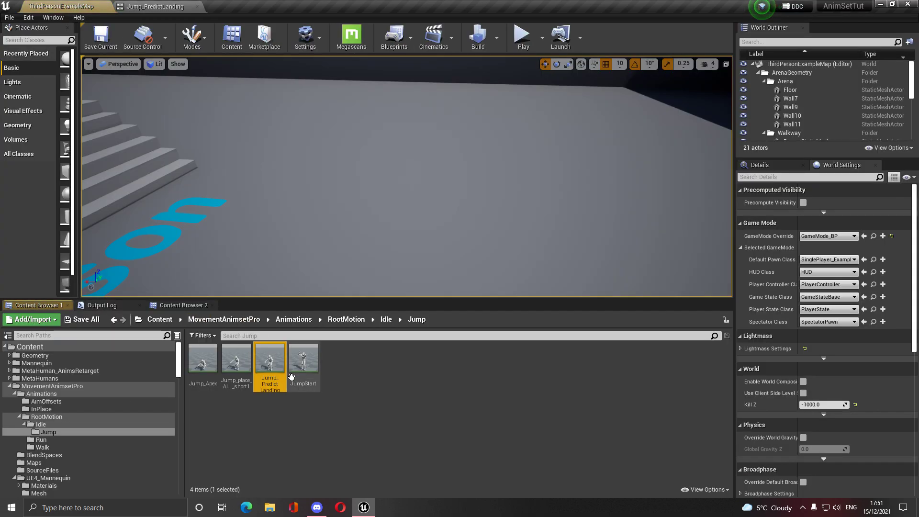
right_click(275, 375)
mouse_move(321, 231)
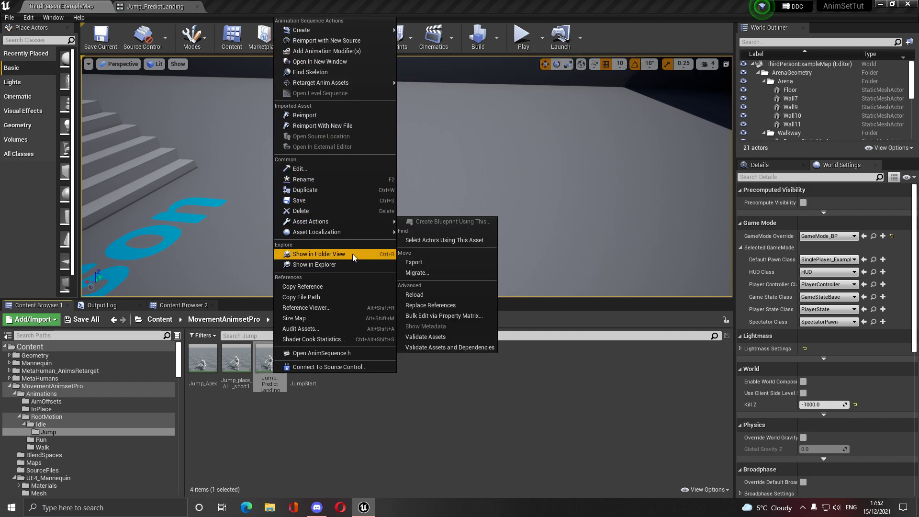
left_click(335, 191)
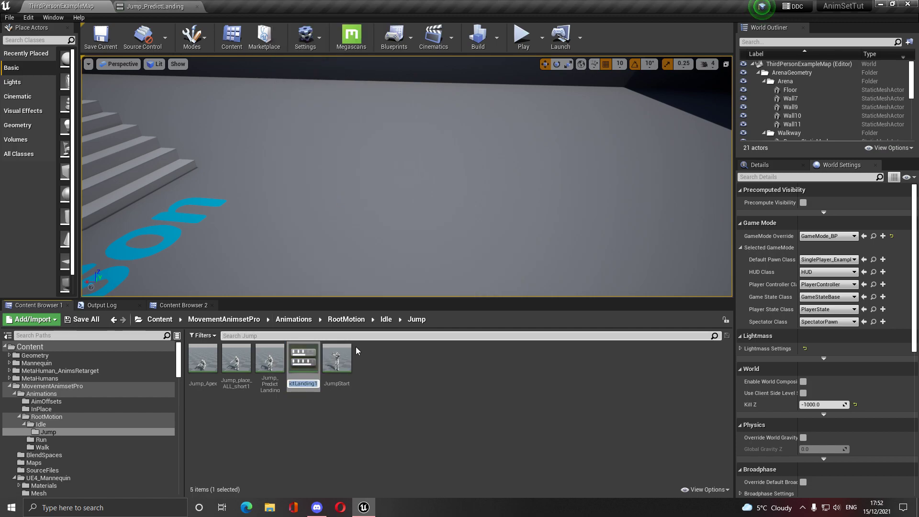
type("Jump_")
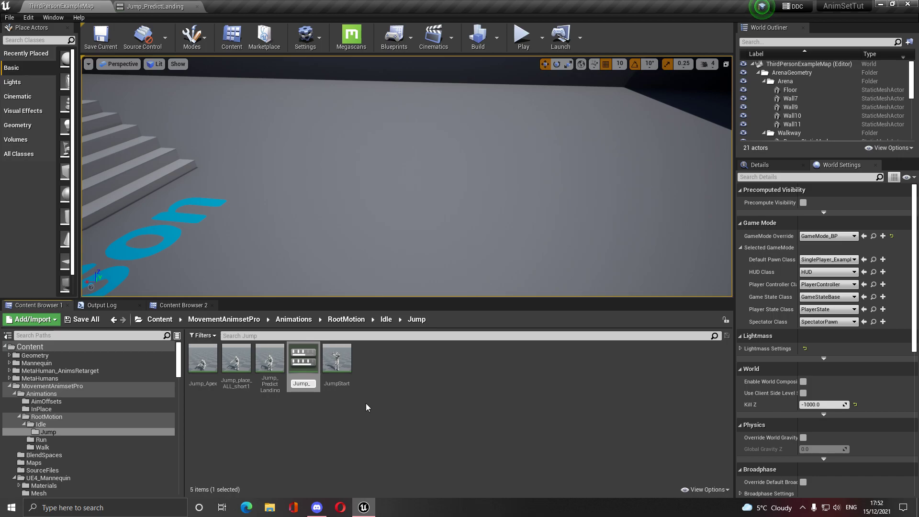
type("Land")
key("Return")
- Open Jump_Land and scrub through the start of its timeline to examine the landing motion
double_click(240, 363)
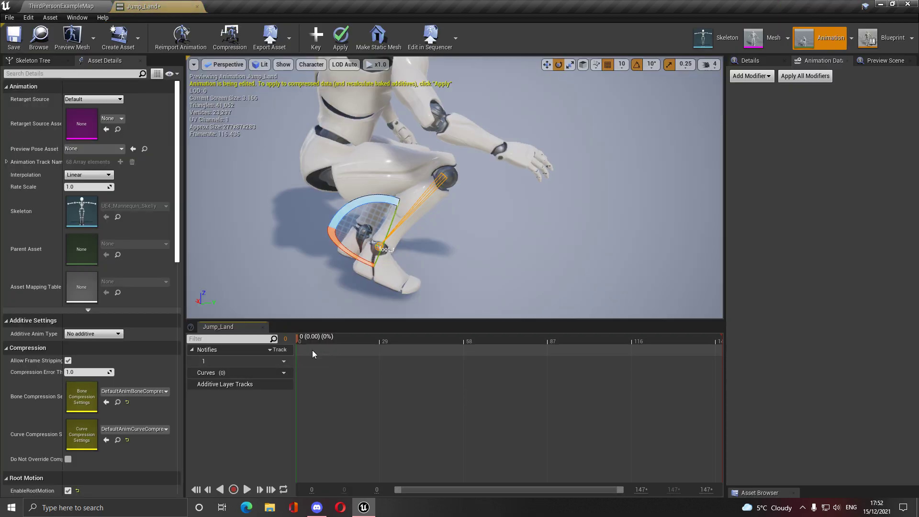
right_click_drag(335, 292, 191, 272)
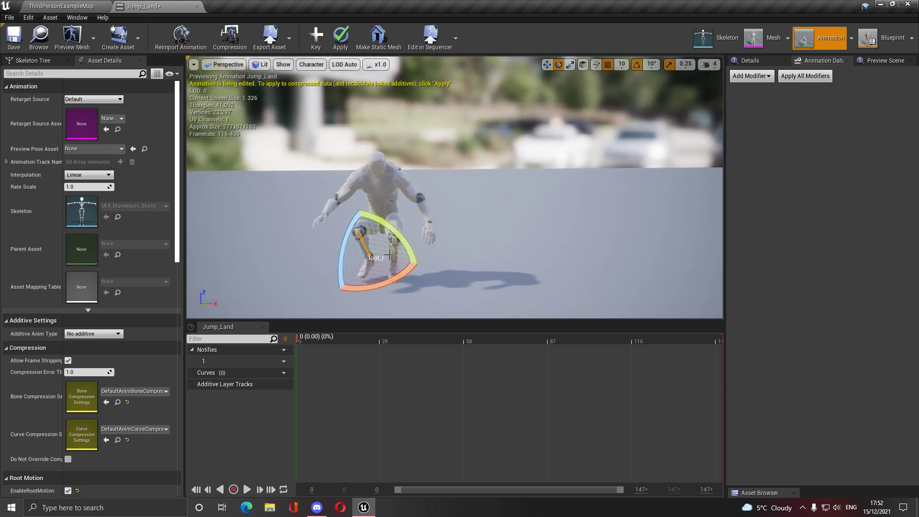
left_click_drag(299, 339, 379, 343)
- Reopen Jump_PredictLanding, remove frames 25 to 149 after the touchdown, and scrub through the trimmed animation
left_click(61, 5)
double_click(304, 359)
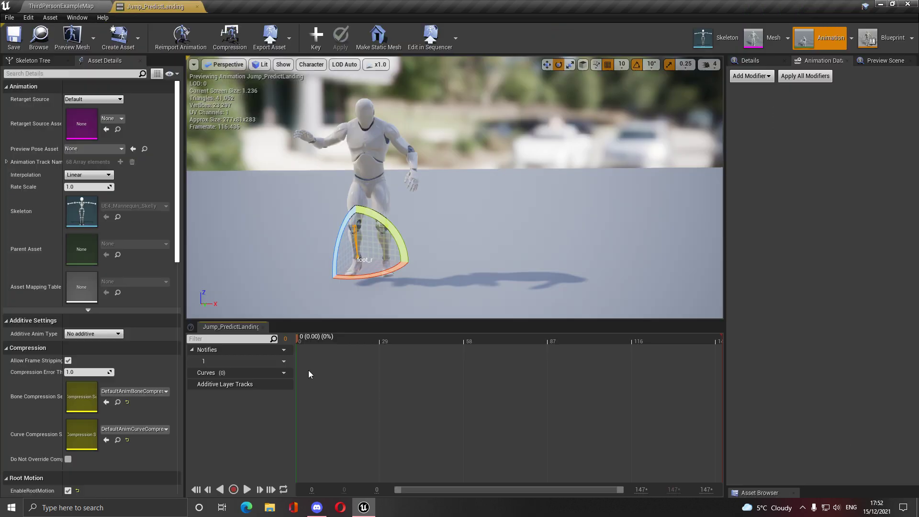
left_click_drag(323, 338, 377, 341)
right_click_drag(412, 269, 383, 268)
mouse_move(382, 300)
right_mouse_down()
mouse_move(421, 297)
mouse_move(373, 306)
mouse_move(383, 299)
right_mouse_up()
mouse_move(377, 340)
left_mouse_down()
mouse_move(292, 340)
mouse_move(376, 345)
mouse_move(370, 341)
left_mouse_up()
right_click(370, 343)
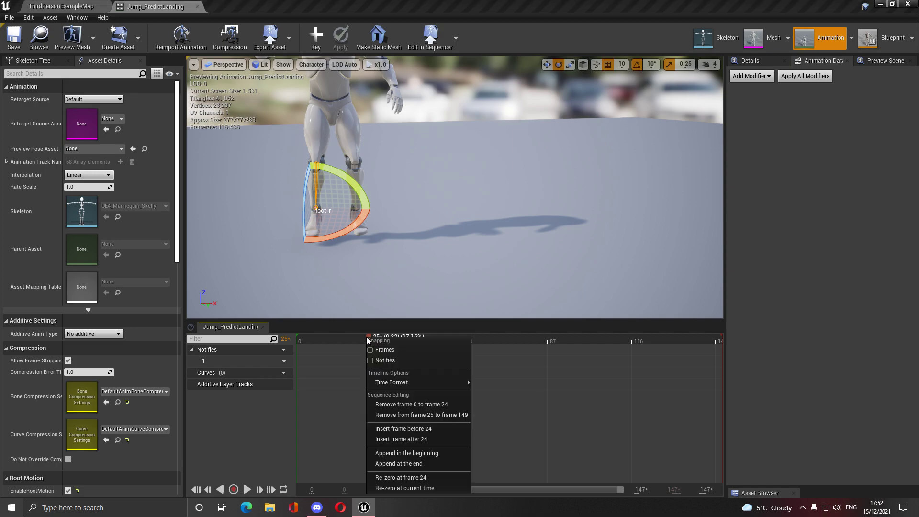
left_click(444, 414)
left_click_drag(310, 346, 735, 356)
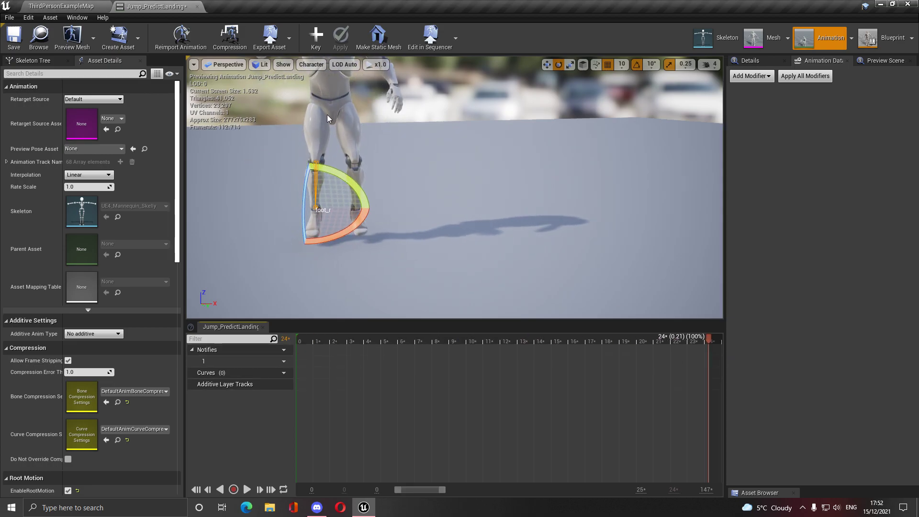
- Open Jump_Land, remove frames 0 to 25 before the touchdown, and save the animation
left_click(61, 6)
double_click(237, 359)
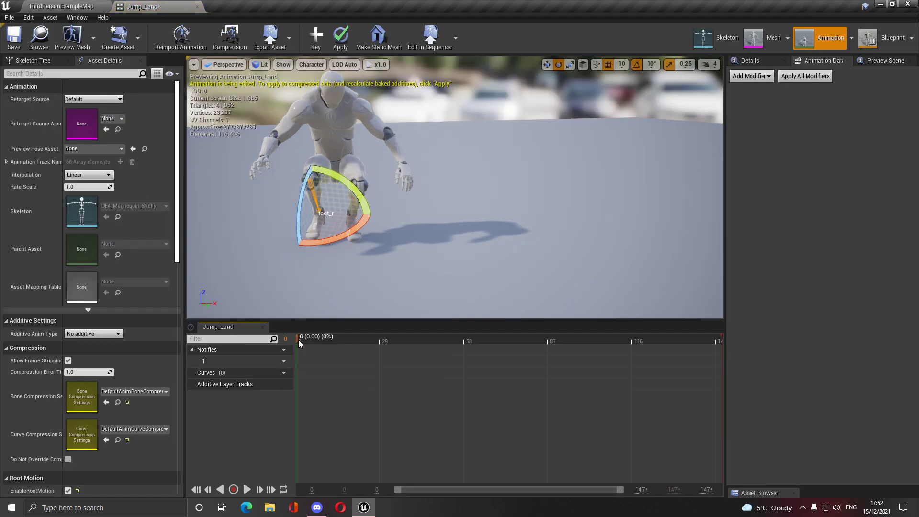
left_click_drag(298, 340, 372, 338)
right_click(371, 338)
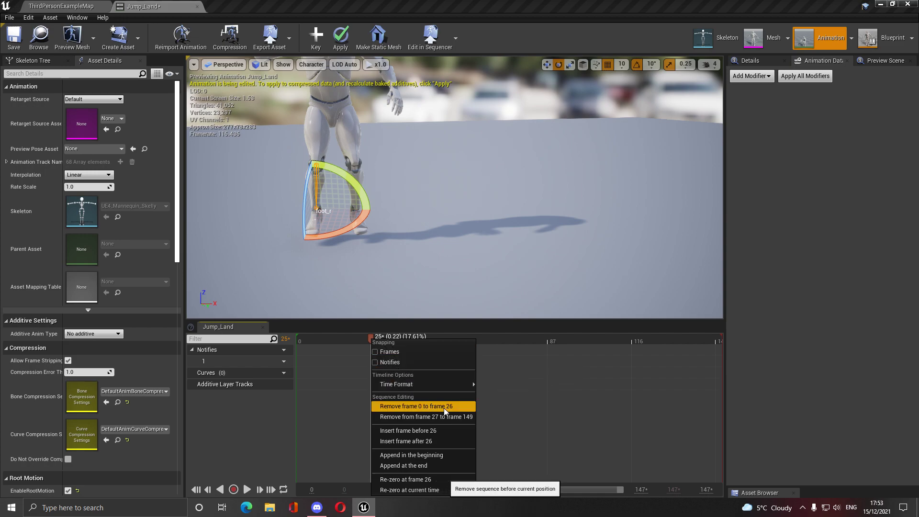
left_click(370, 336)
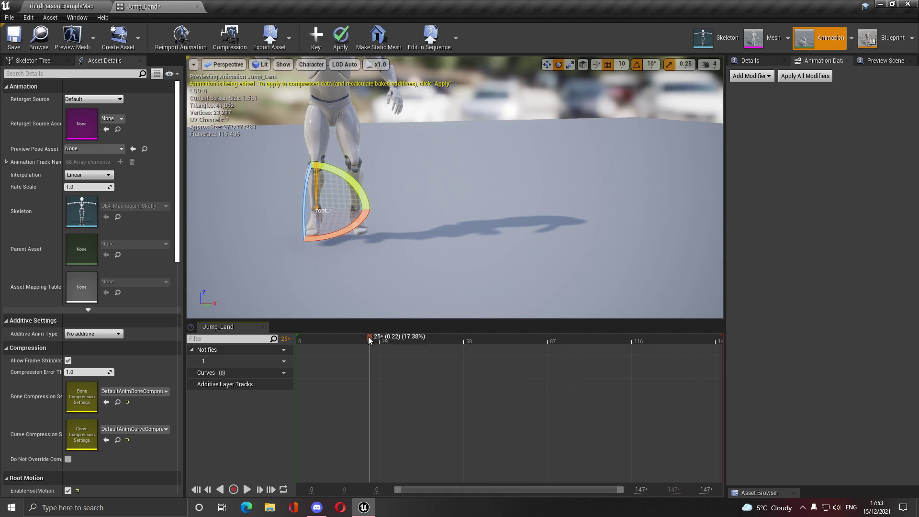
right_click(367, 337)
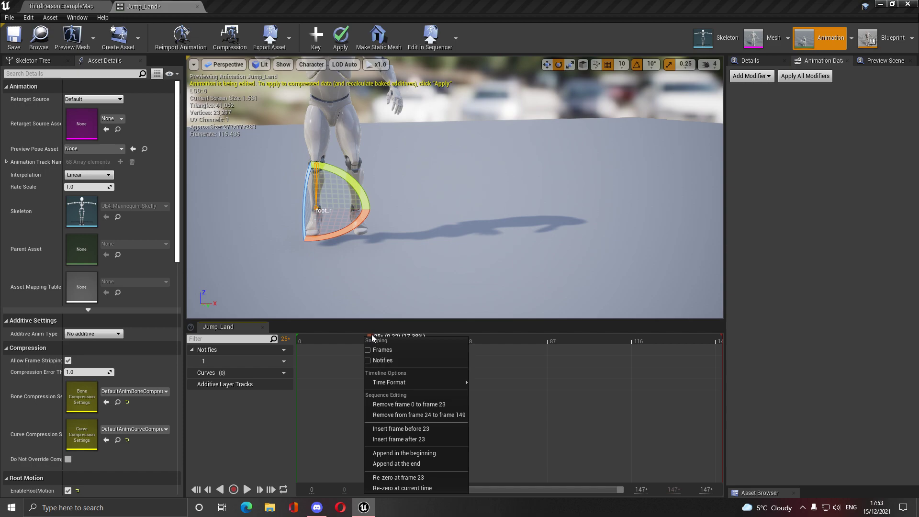
right_click(372, 334)
right_click(369, 334)
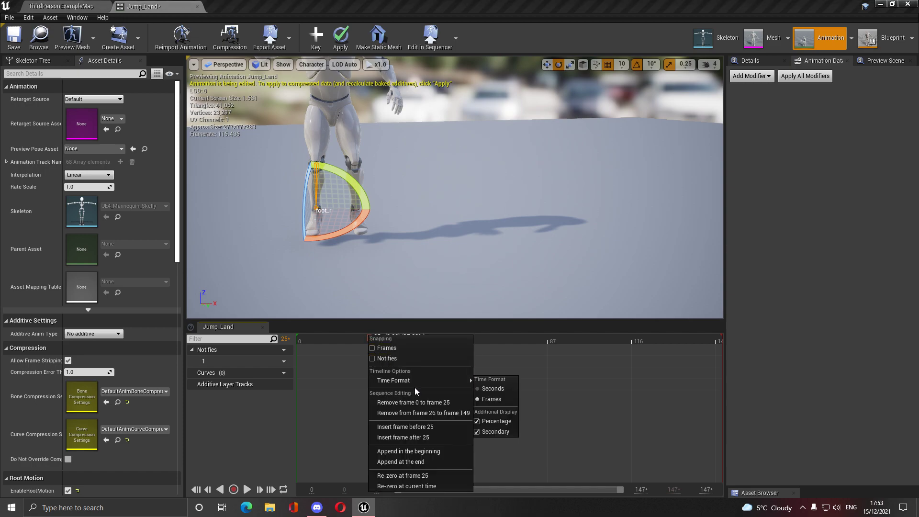
left_click(411, 402)
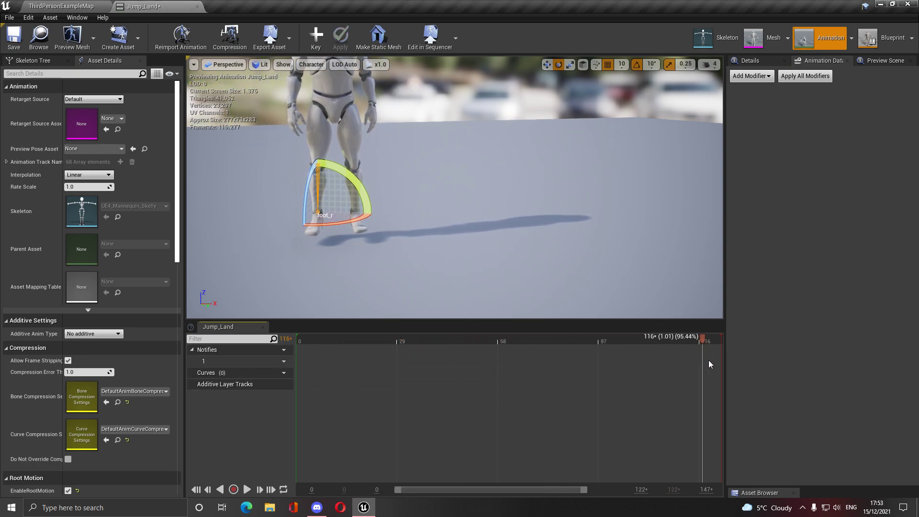
left_click(13, 38)
- Delete the Jump_place_ALL_short1 animation from the Jump folder and save all modified assets
left_click(61, 6)
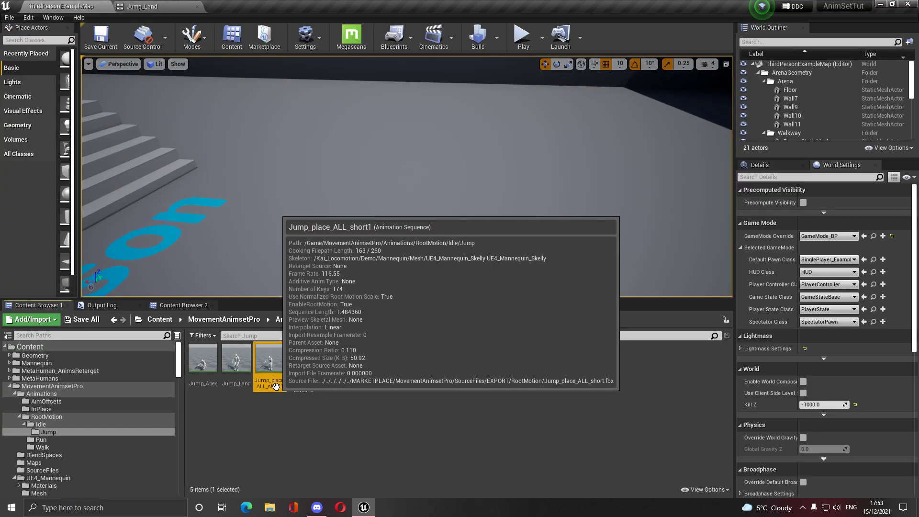
mouse_move(275, 381)
key("Delete")
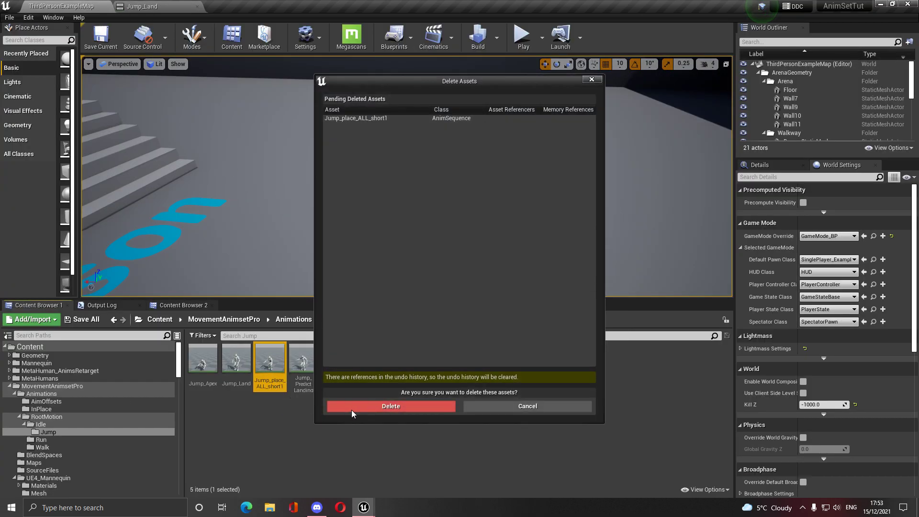
left_click(386, 403)
left_click(300, 379)
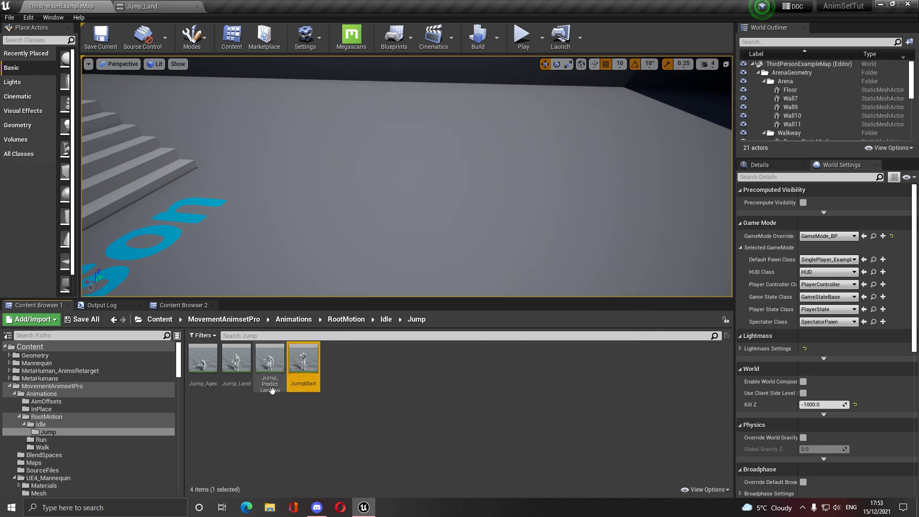
left_click(203, 364)
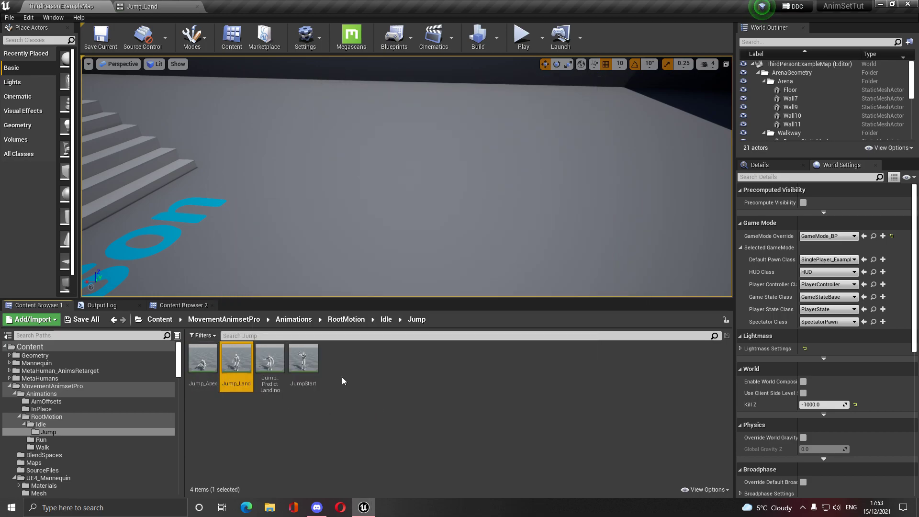
left_click(82, 319)
left_click(543, 341)
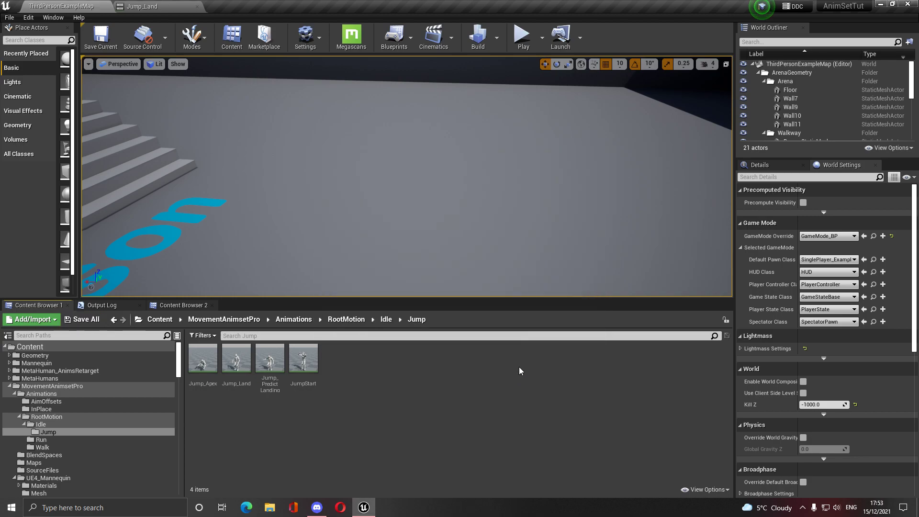
- Go up to the RootMotion folder and open the Kubold_MotionSet asset
left_click(114, 323)
left_click(114, 323)
left_click(114, 323)
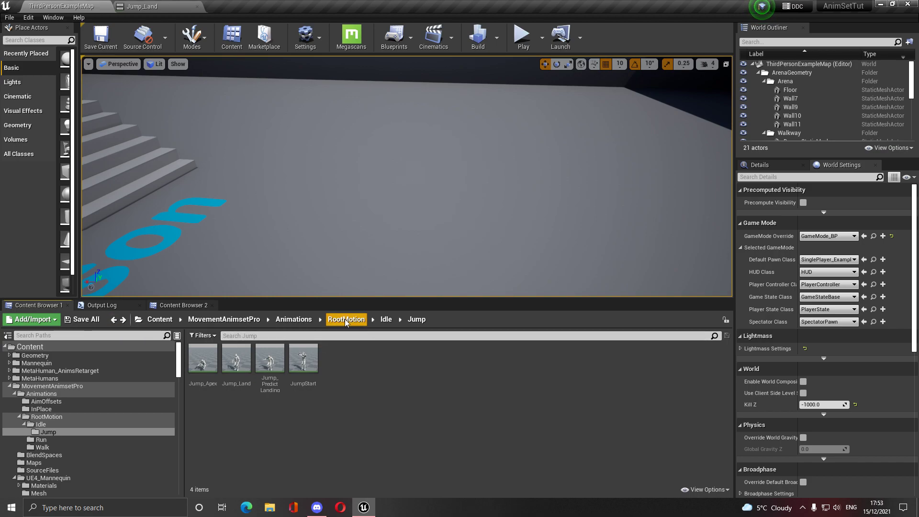
left_click(386, 319)
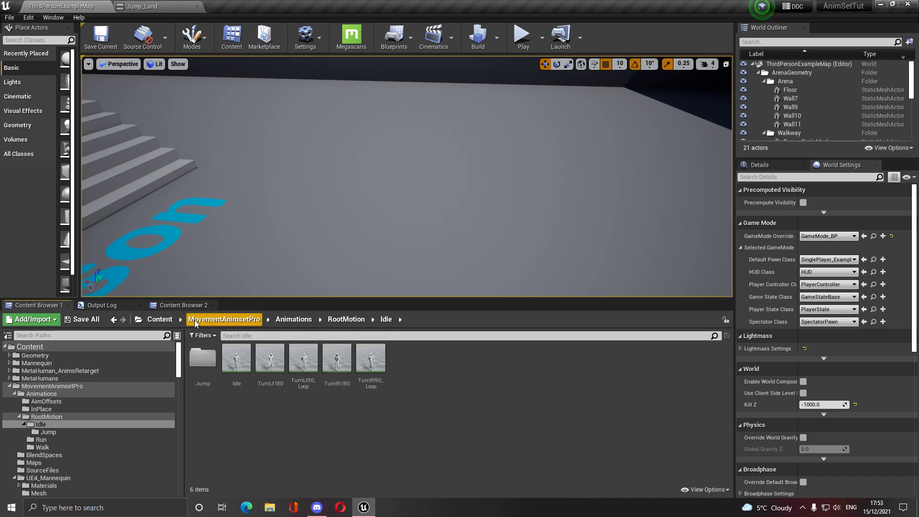
left_click(294, 320)
double_click(269, 358)
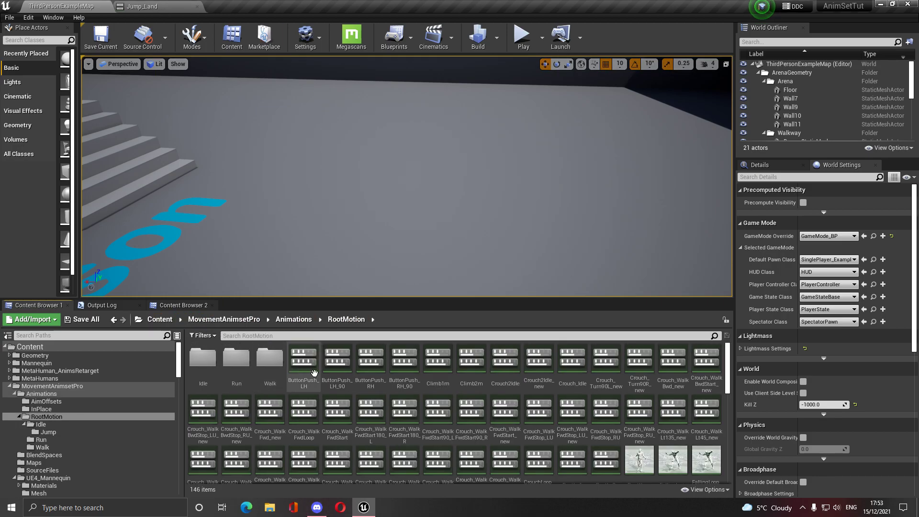
scroll(421, 408, "down", 3)
scroll(421, 408, "up", 1)
double_click(404, 368)
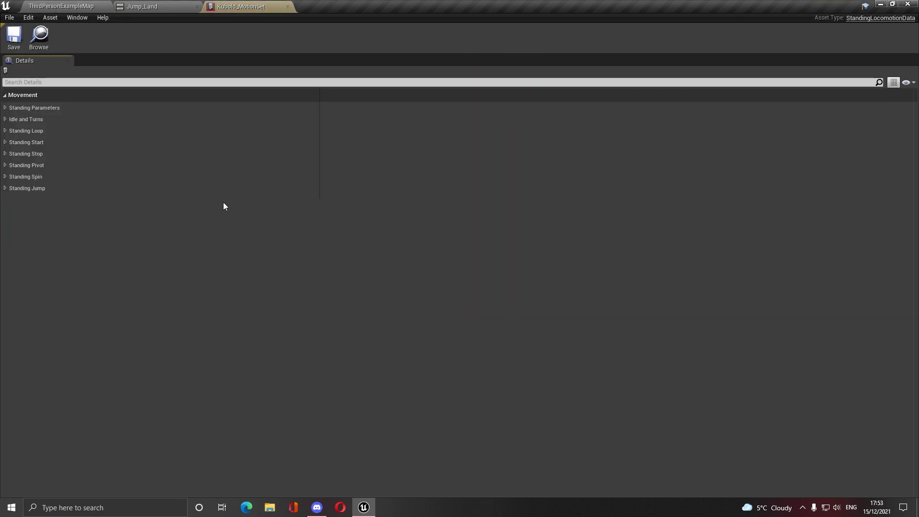
- Expand the Standing Pivot category and its Walk entry to examine the strafe and rotating pivot settings
left_click(5, 177)
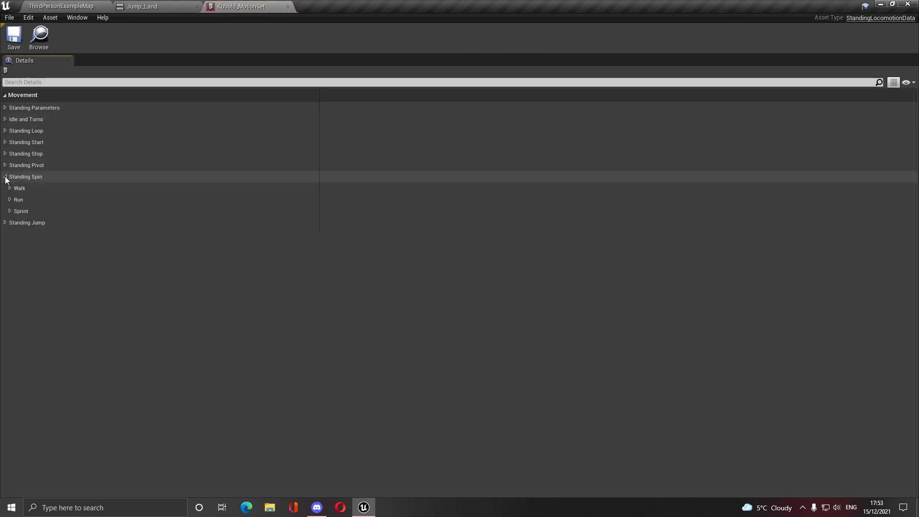
left_click(5, 177)
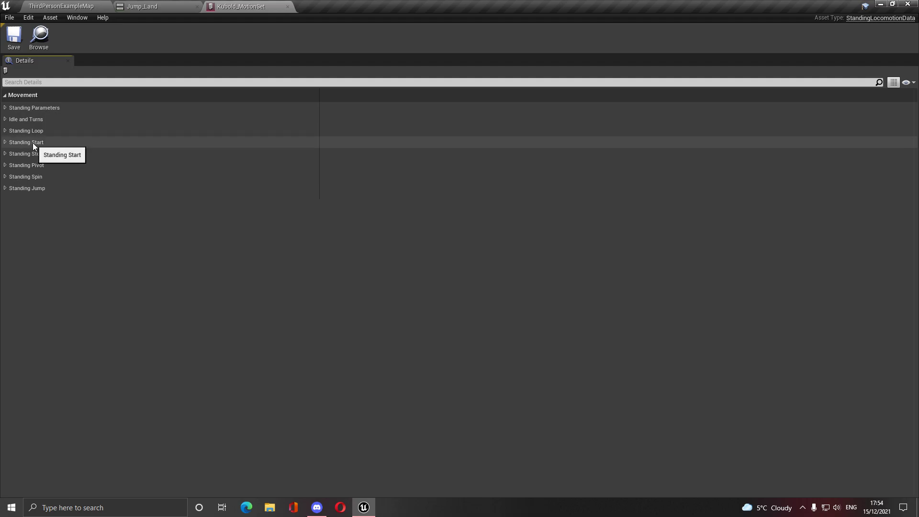
left_click(5, 165)
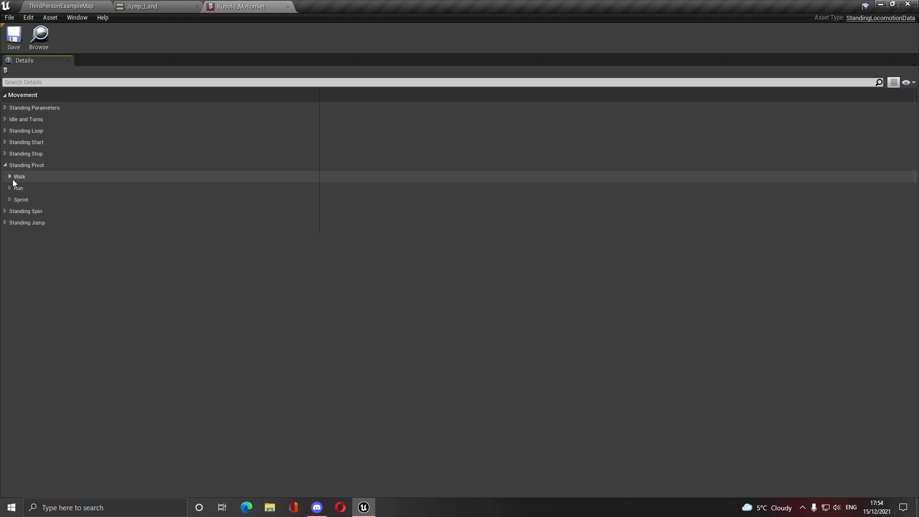
left_click(6, 165)
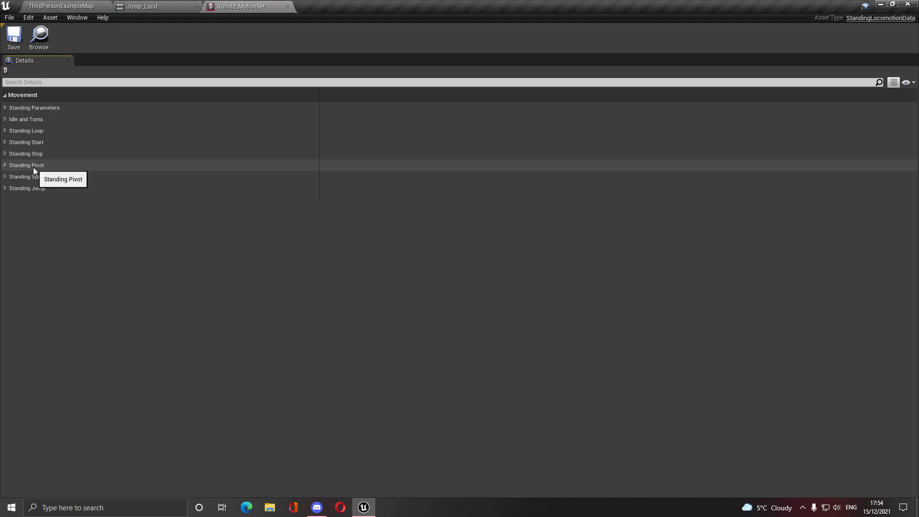
left_click(6, 165)
left_click(10, 177)
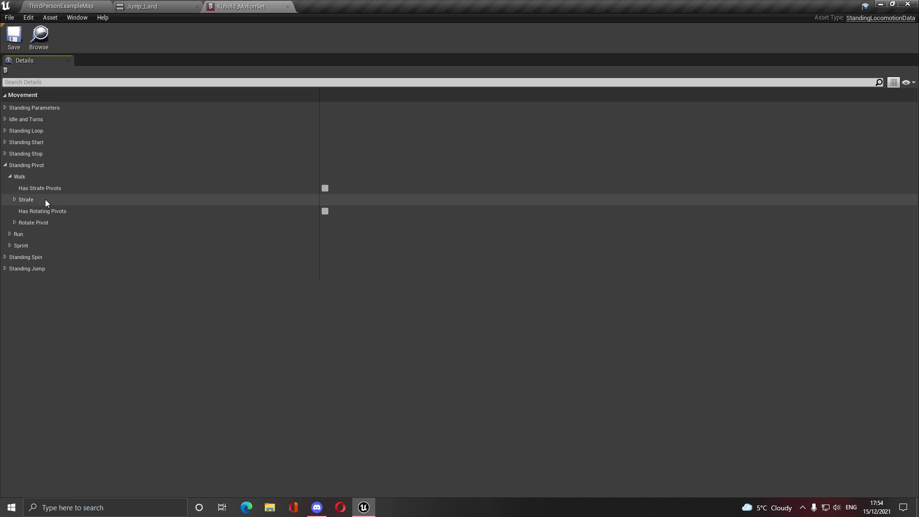
- Return to the level editor and create a new folder named Pivot inside RootMotion's Run folder
left_click(76, 7)
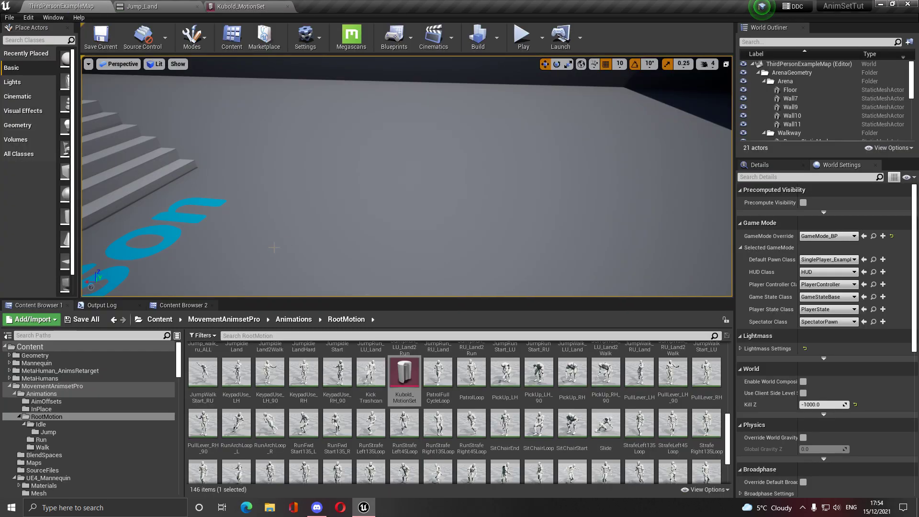
scroll(346, 404, "up", 1)
scroll(346, 405, "up", 5)
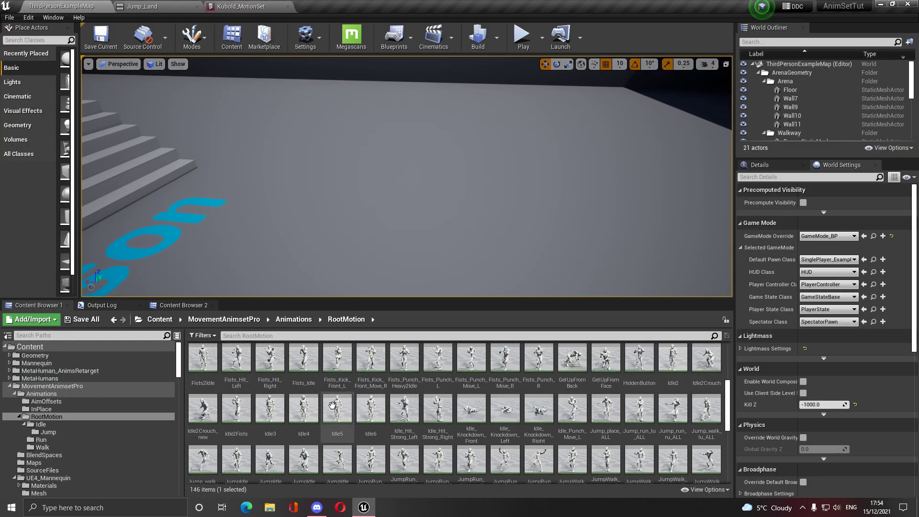
double_click(236, 363)
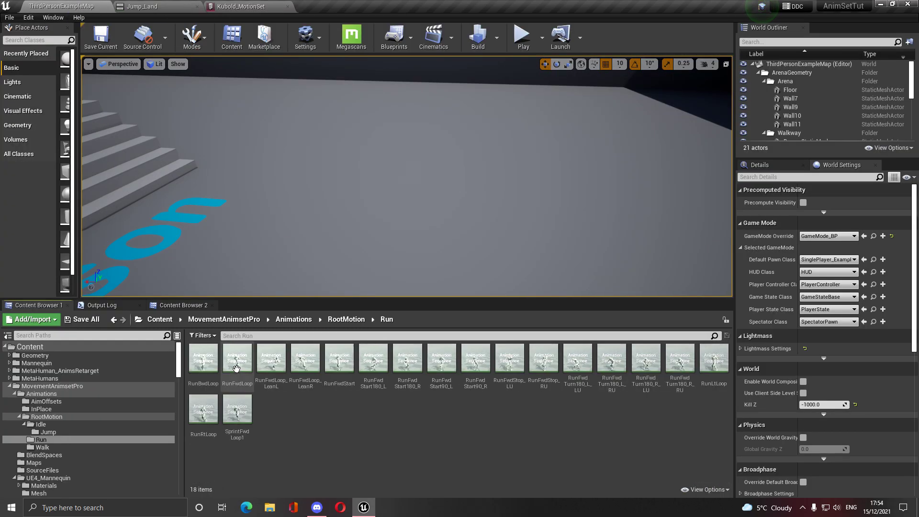
right_click(351, 427)
left_click(384, 136)
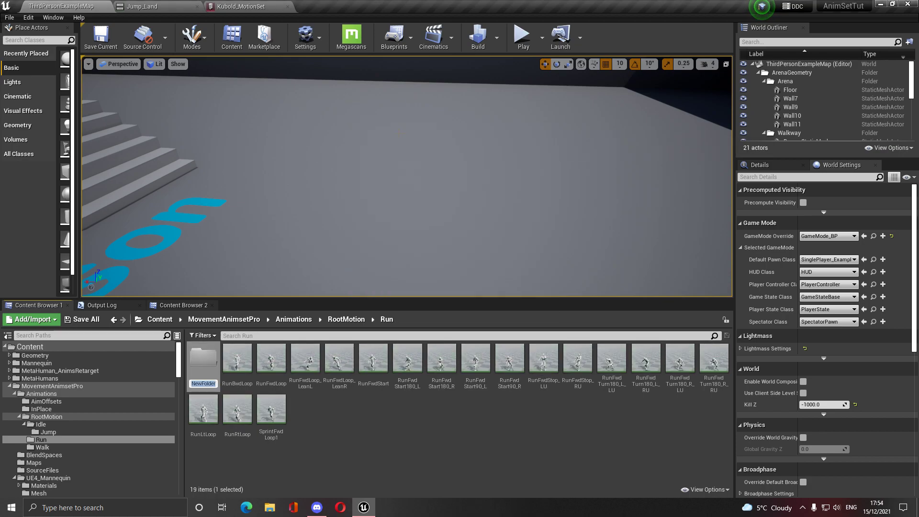
type("Pivo")
key("Return")
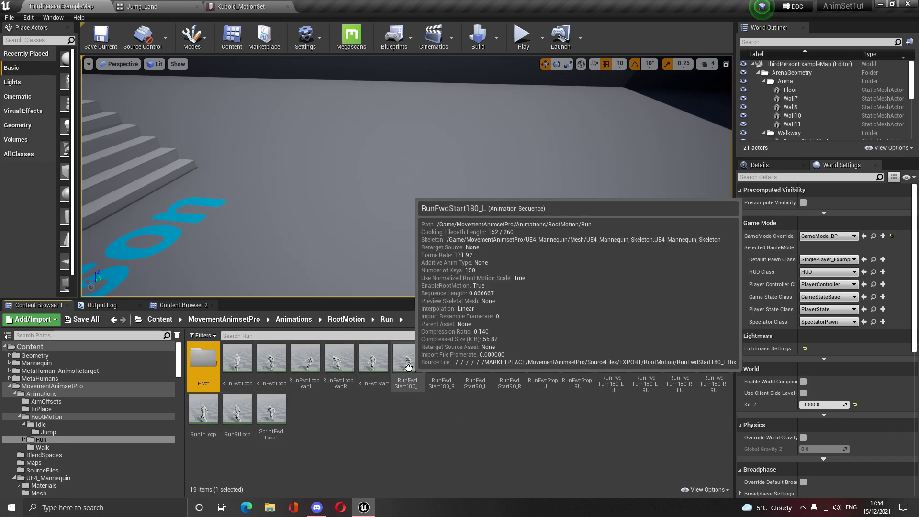
- Move the four RunFwdTurn180 animations (L_LU, L_RU, R_LU and R_RU) from the Run folder into the Pivot folder
left_click(407, 364)
left_click(441, 364, "ctrl")
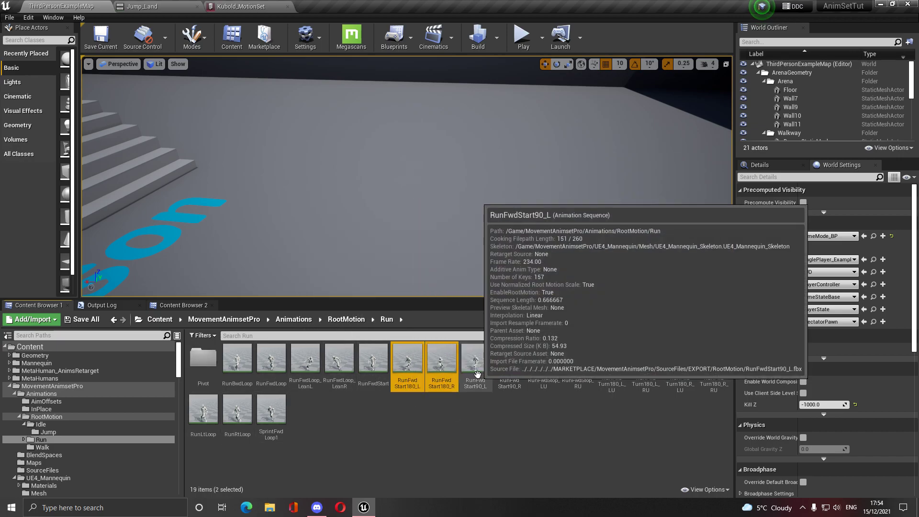
left_click(506, 418)
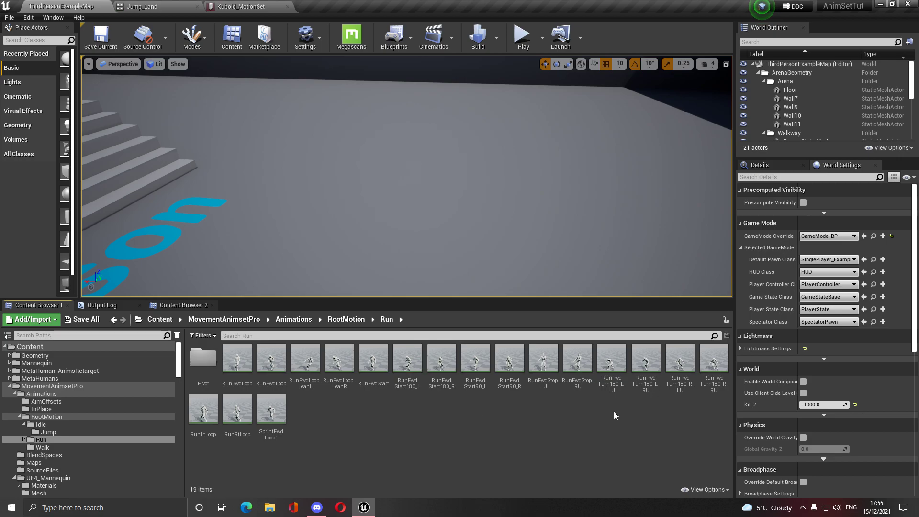
left_click(612, 359)
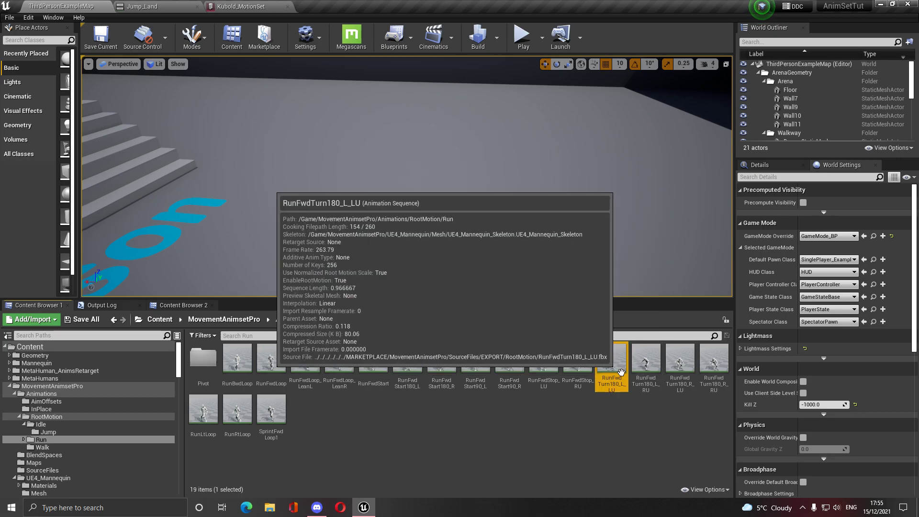
left_click(646, 359, "ctrl")
left_click(680, 364, "ctrl")
left_click(714, 364, "ctrl")
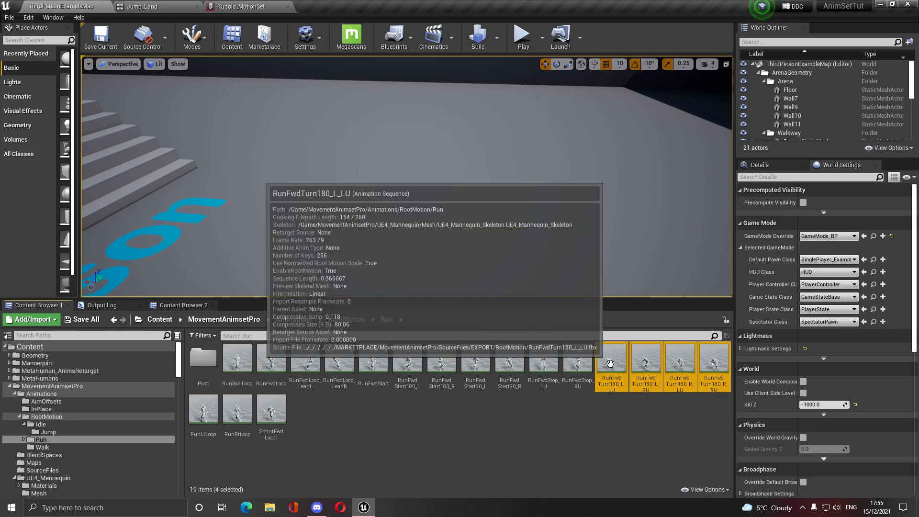
left_click_drag(612, 361, 200, 360)
left_click(242, 376)
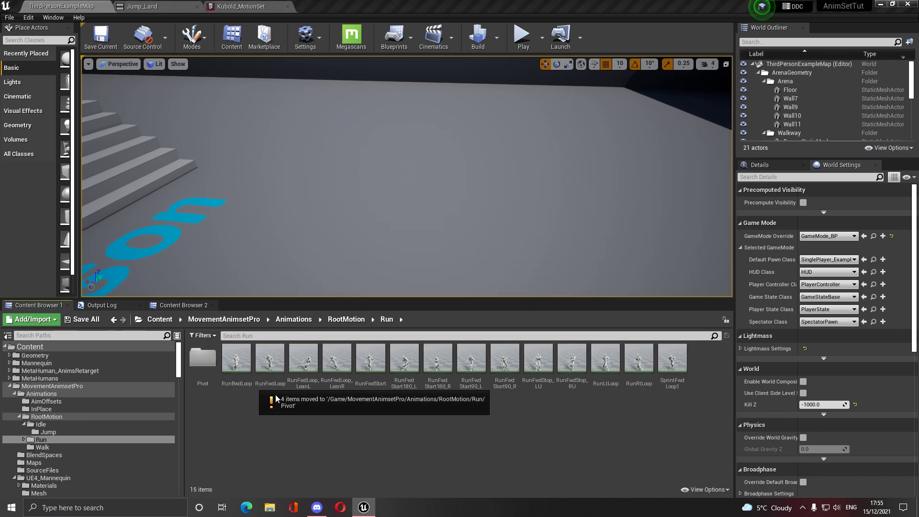
- Duplicate RunFwdTurn180_L_LU in the Pivot folder and name the copy RunFwdTurn180_L_LU_PP
double_click(207, 360)
left_click(216, 391)
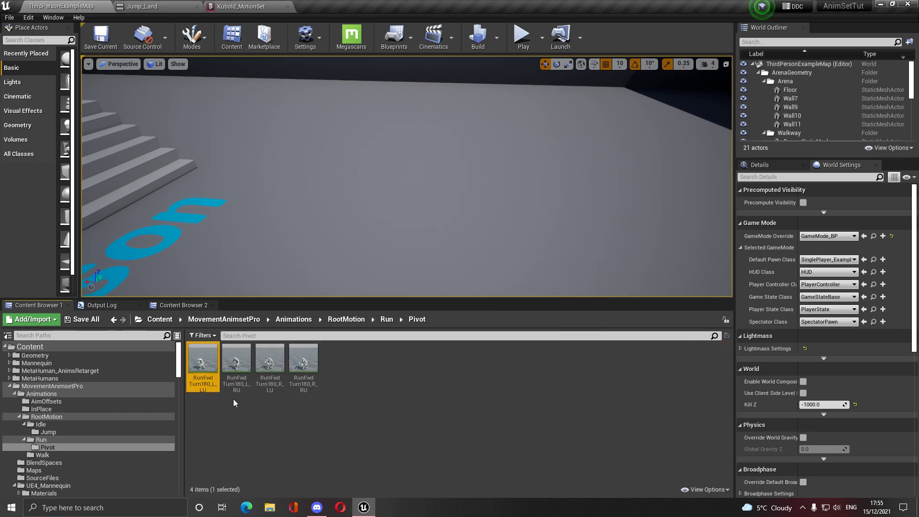
right_click(208, 363)
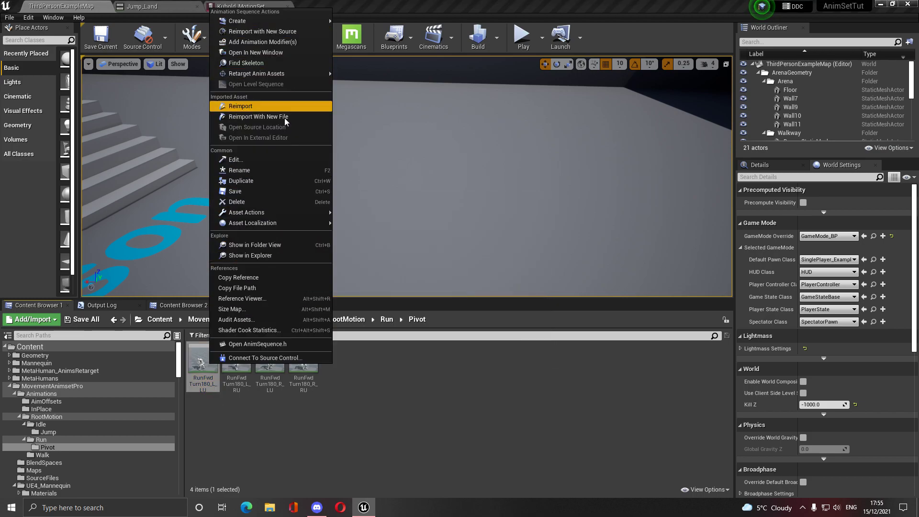
left_click(268, 181)
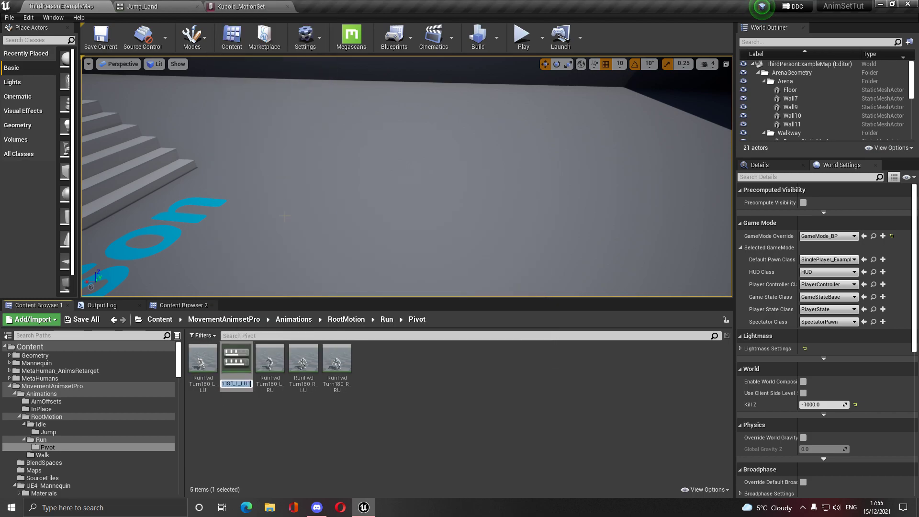
key("BackSpace")
type("_PP")
key("Return")
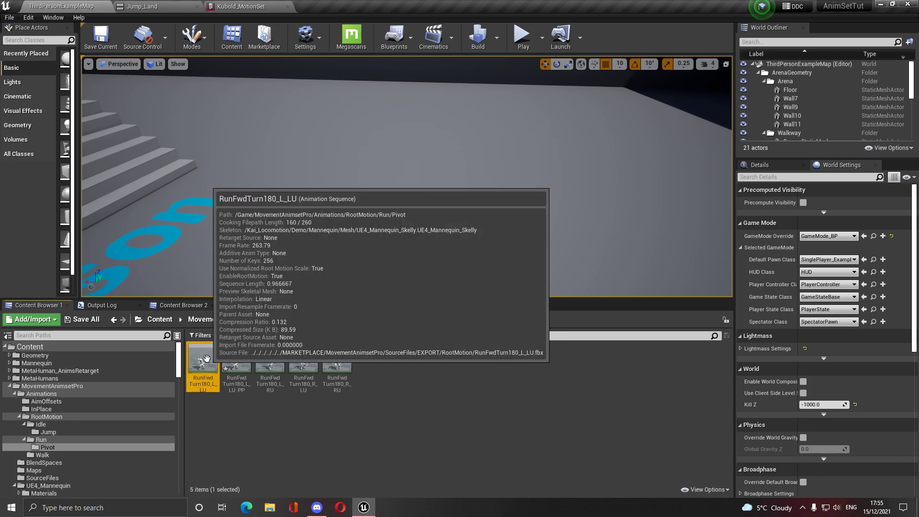
- Open the original RunFwdTurn180_L_LU and add the Distance_Rotation_Matching_AnimModifier_BP modifier to it
double_click(203, 362)
left_click(753, 76)
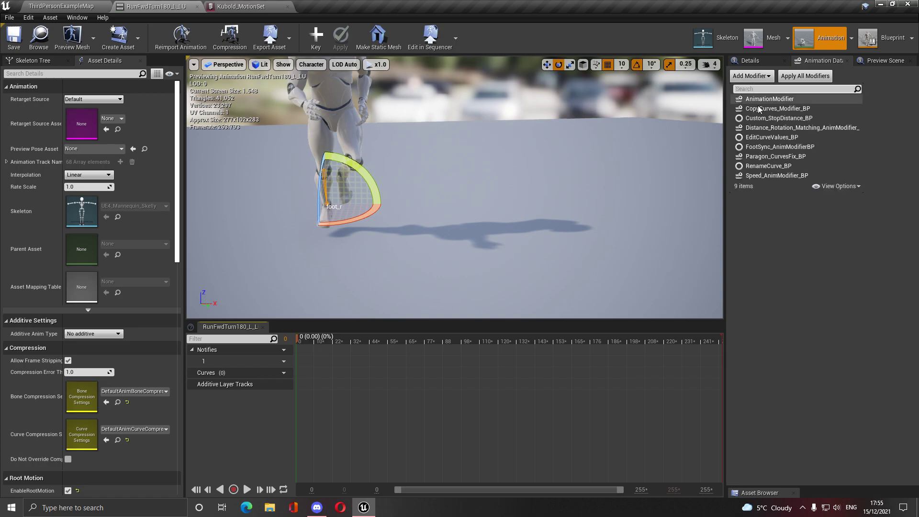
left_click(796, 132)
left_click(776, 88)
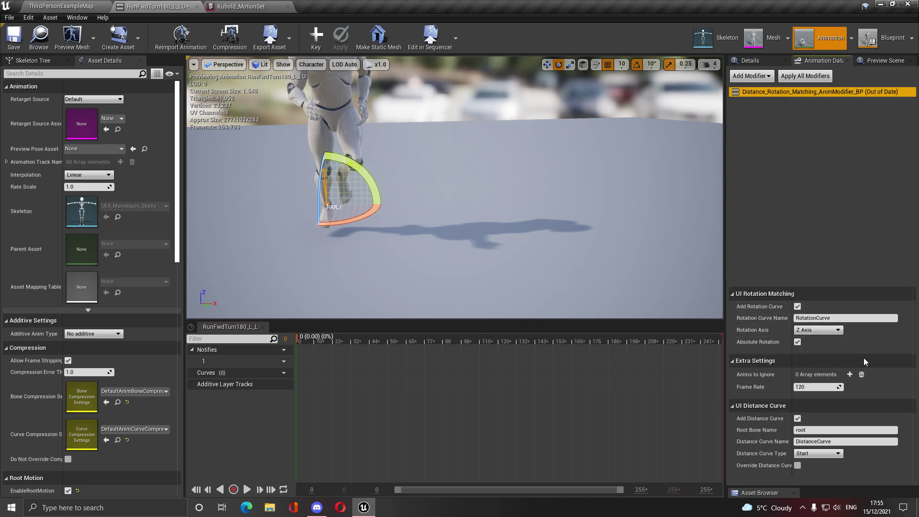
- Enable the modifier's distance curve override, set the Distance Curve Type to Pivot, and apply the modifier
left_click(798, 465)
left_click(819, 454)
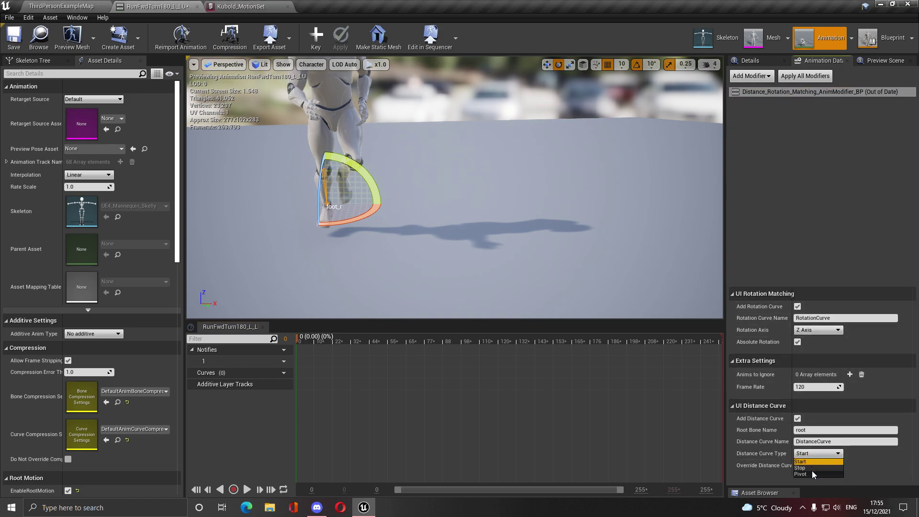
left_click(814, 476)
left_click(754, 90)
right_click(754, 91)
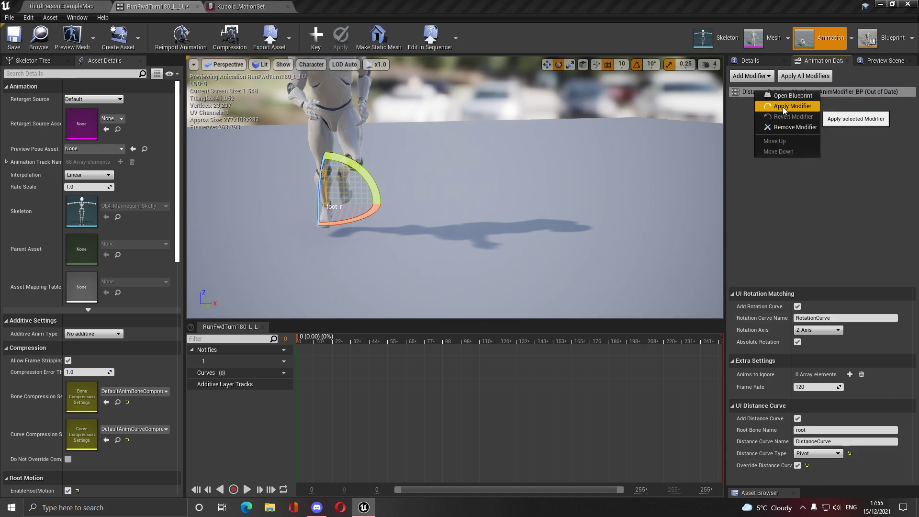
left_click(782, 107)
- Scrub through RunFwdTurn180_L_LU and open its DistanceCurve in the curve editor to examine its shape around the pivot
left_click_drag(306, 341, 594, 341)
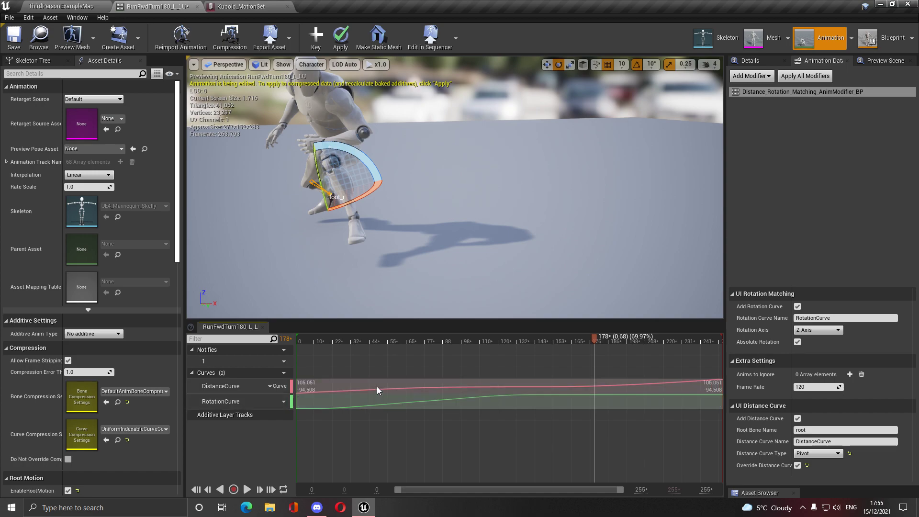
double_click(405, 386)
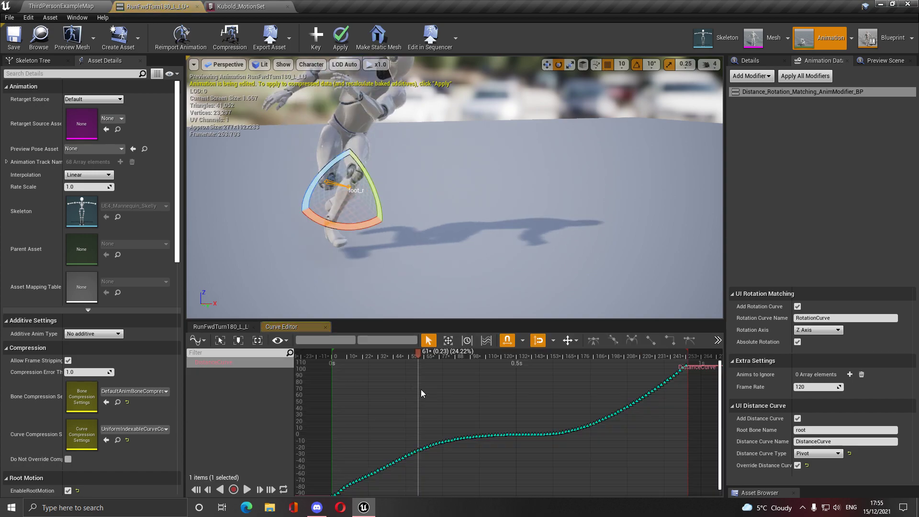
scroll(513, 434, "up", 4)
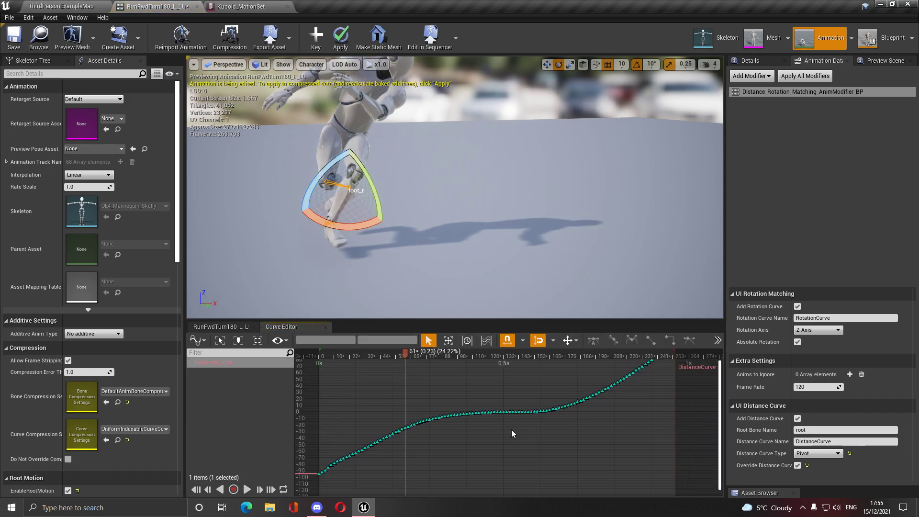
- Move the playhead of RunFwdTurn180_L_LU to the pivot at frame 125 and remove frames 126 to 256
scroll(470, 411, "down", 4)
scroll(592, 384, "up", 4)
left_click(452, 405)
left_click(453, 354)
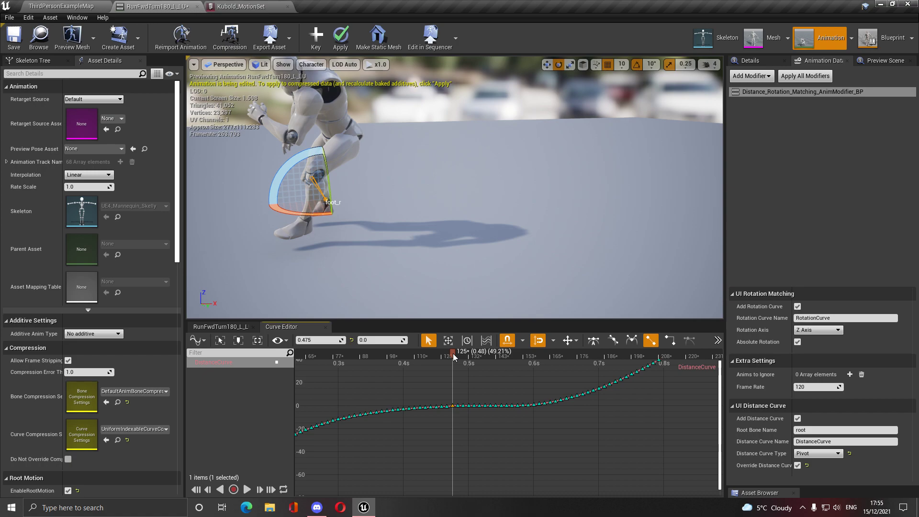
right_click(453, 356)
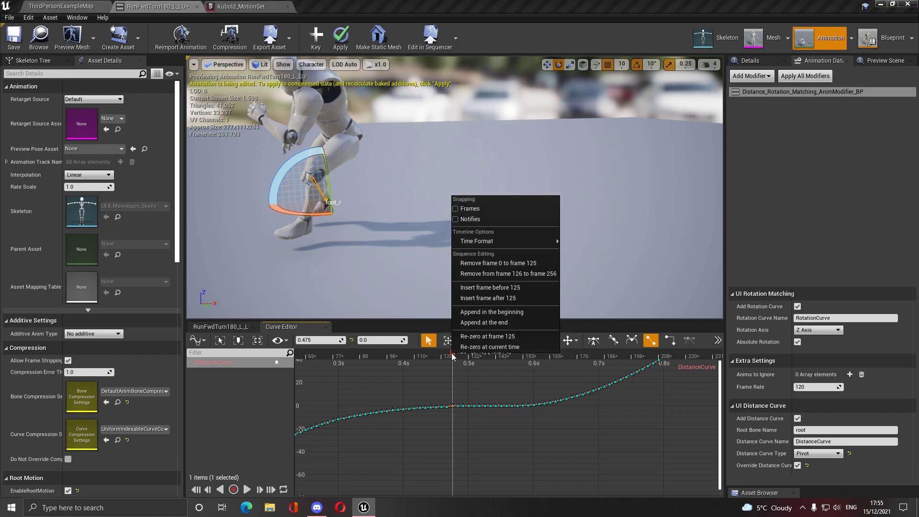
left_click(509, 276)
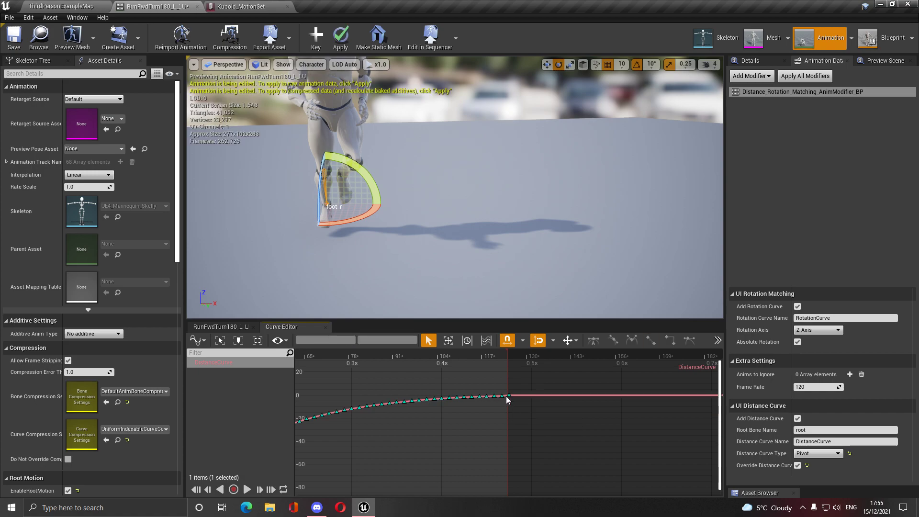
left_click(510, 396)
left_click_drag(509, 396, 507, 397)
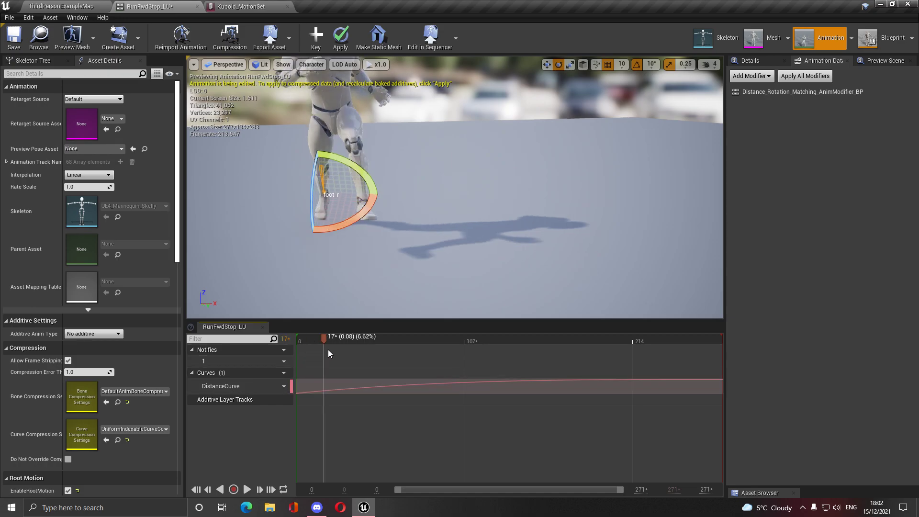
- Save RunFwdStop_LU, open RunFwdStop_RU and scrub through it to check its motion
left_click(14, 37)
left_click(54, 4)
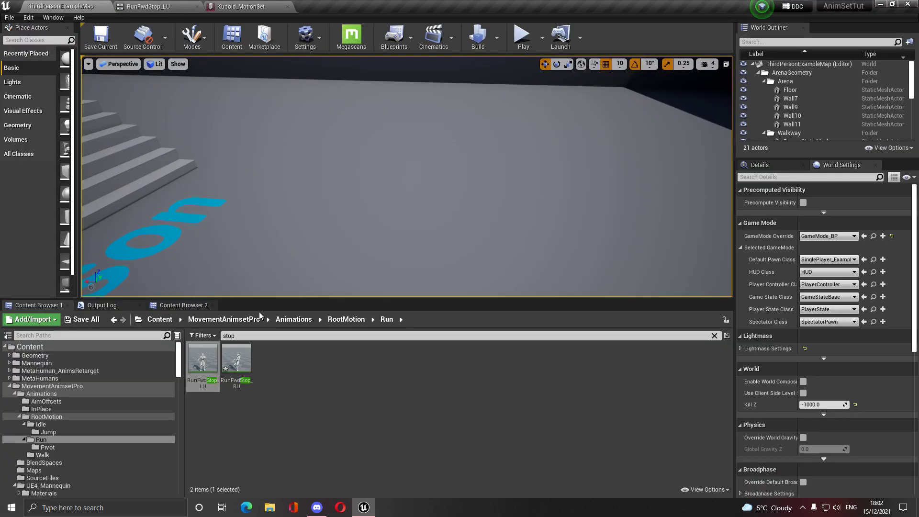
double_click(243, 360)
left_click_drag(300, 341, 633, 359)
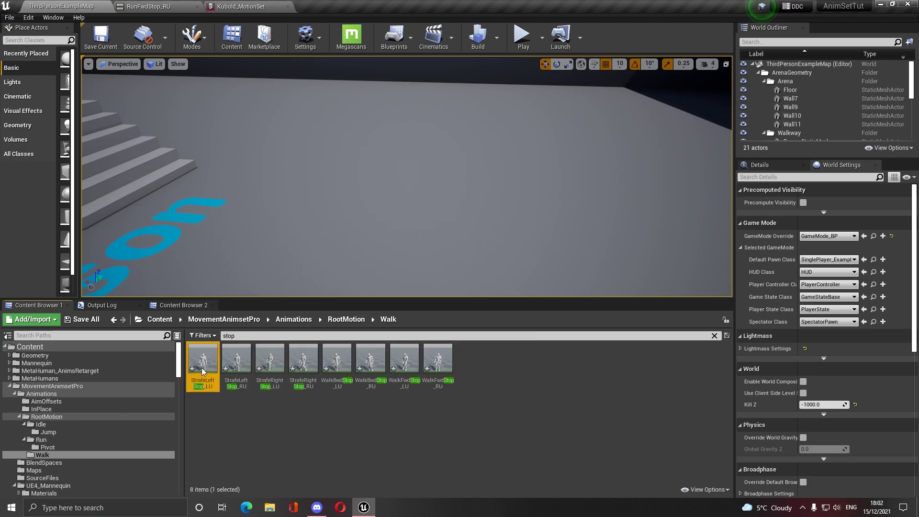
- Open StrafeLeftStop_LU and StrafeLeftStop_RU from the Walk folder to check their distance curves
double_click(202, 367)
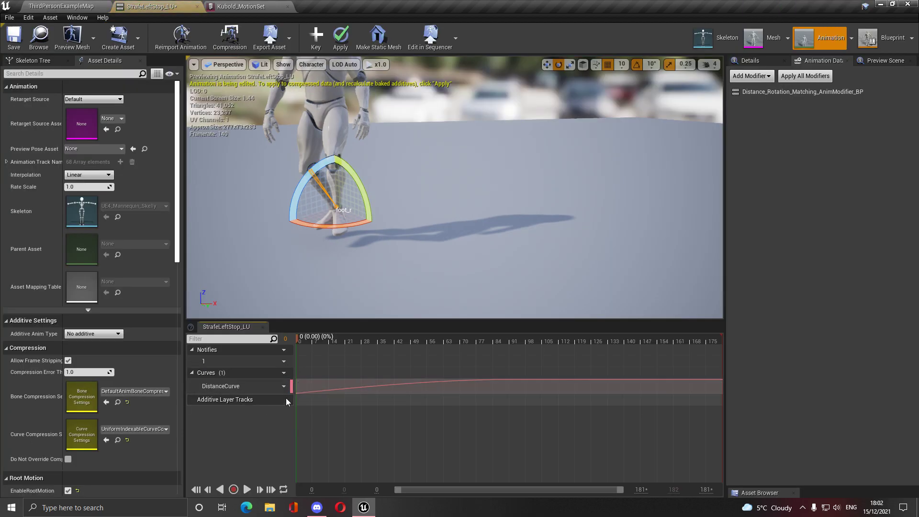
left_click(37, 7)
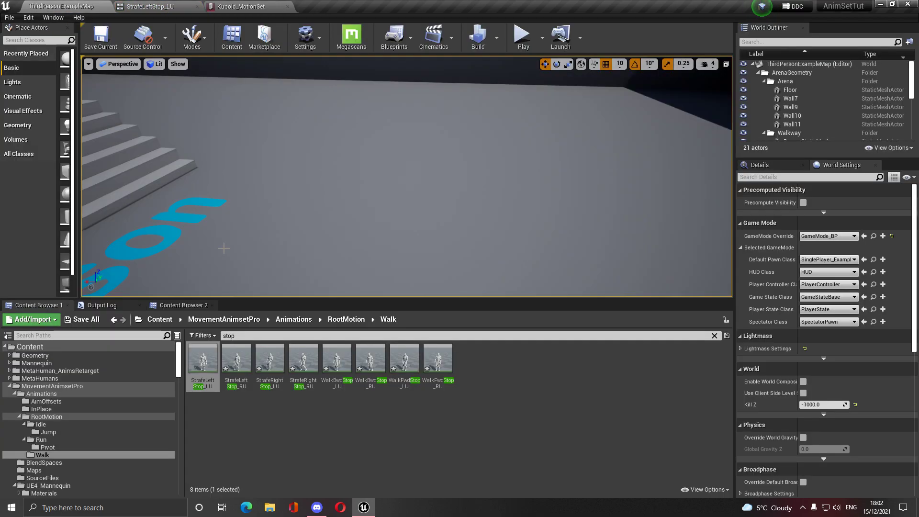
double_click(238, 368)
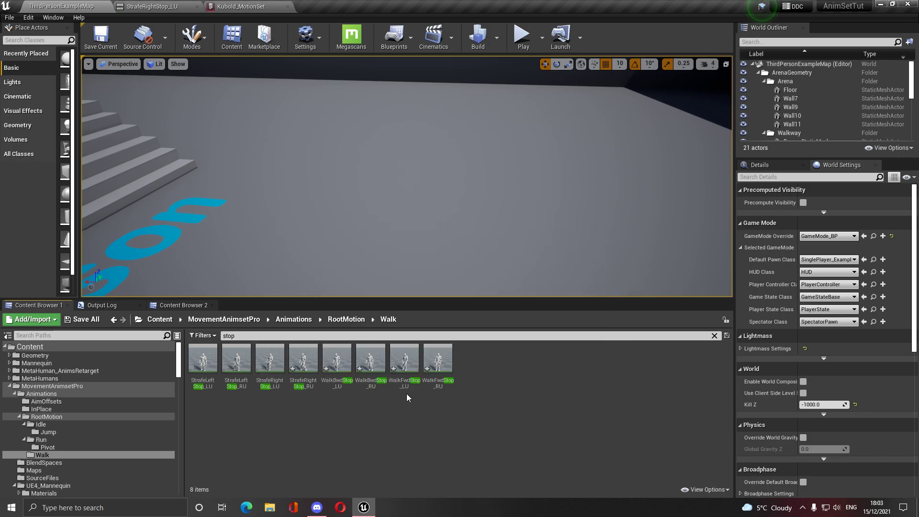
- In Kubold_MotionSet, copy the Walk entry under Standing Stop and paste it onto Run
left_click(41, 439)
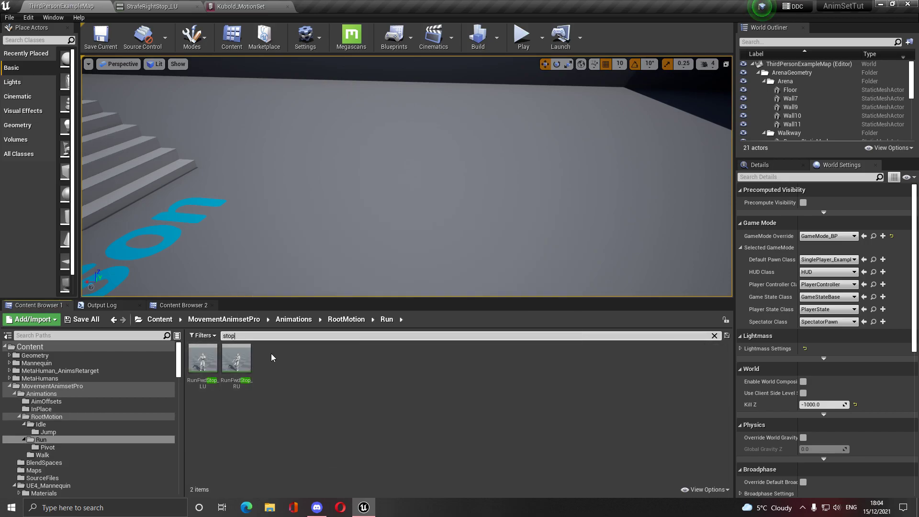
left_click(241, 7)
left_click(10, 165)
right_click(20, 164)
left_click(43, 201)
right_click(17, 177)
left_click(39, 225)
- Expand the foot-up groups of Run under Standing Stop to check the pasted animations, and collapse the section
left_click(10, 176)
left_click(15, 189)
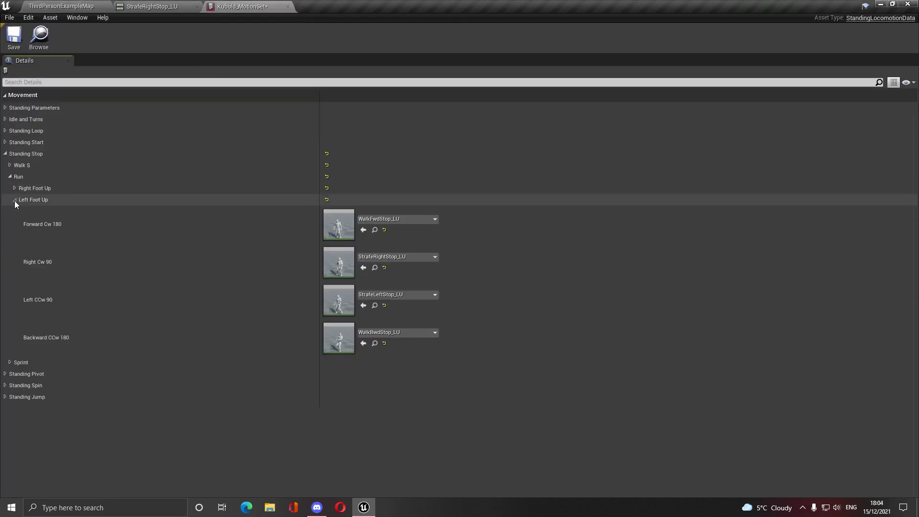
left_click(15, 200)
left_click(9, 177)
left_click(10, 188)
left_click(10, 188)
left_click(6, 153)
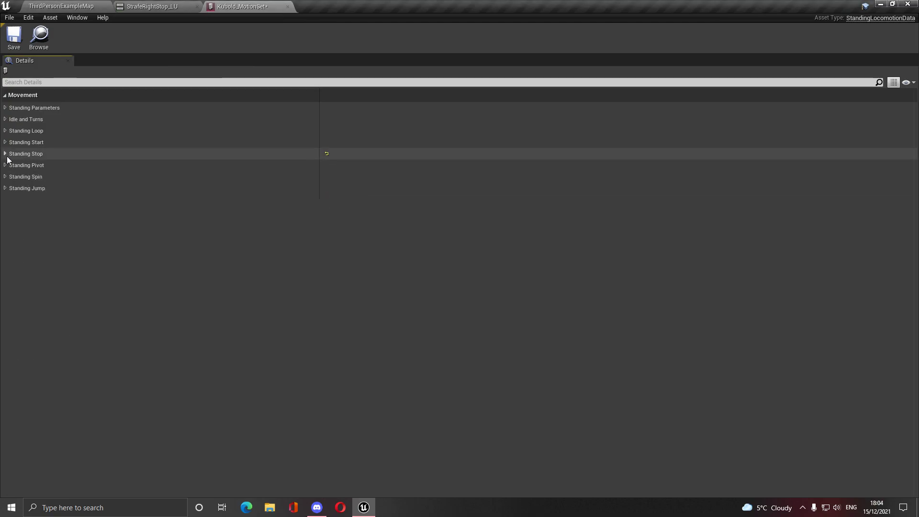
- Open RunFwdStart90_R from the Run folder and scrub to its end to examine the distance and rotation curves
left_click(38, 35)
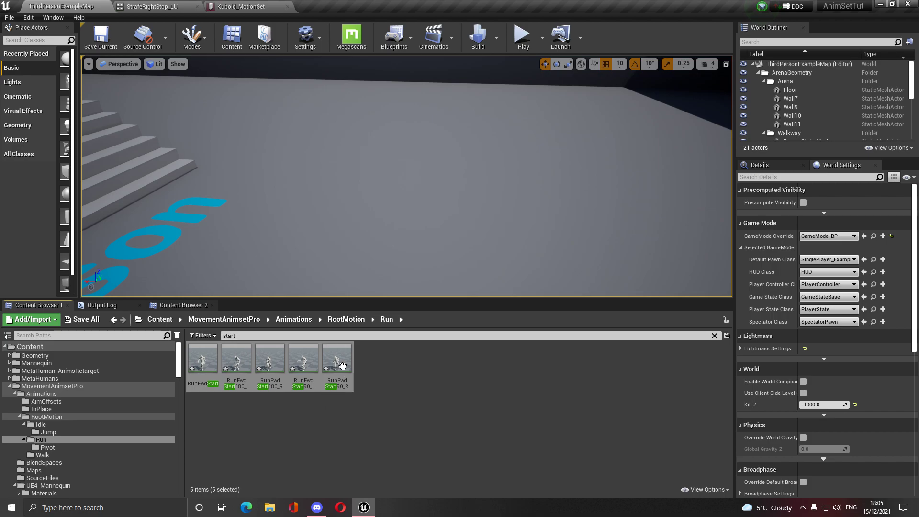
double_click(343, 366)
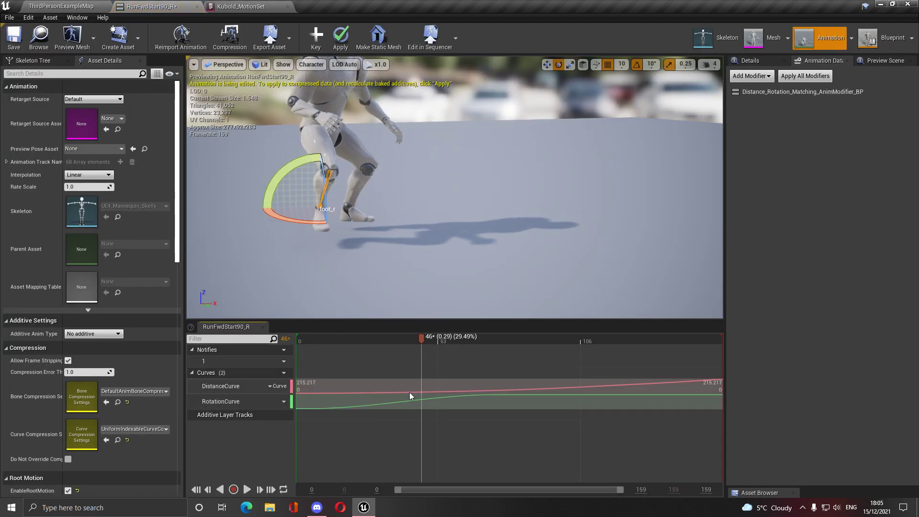
left_click_drag(416, 337, 722, 338)
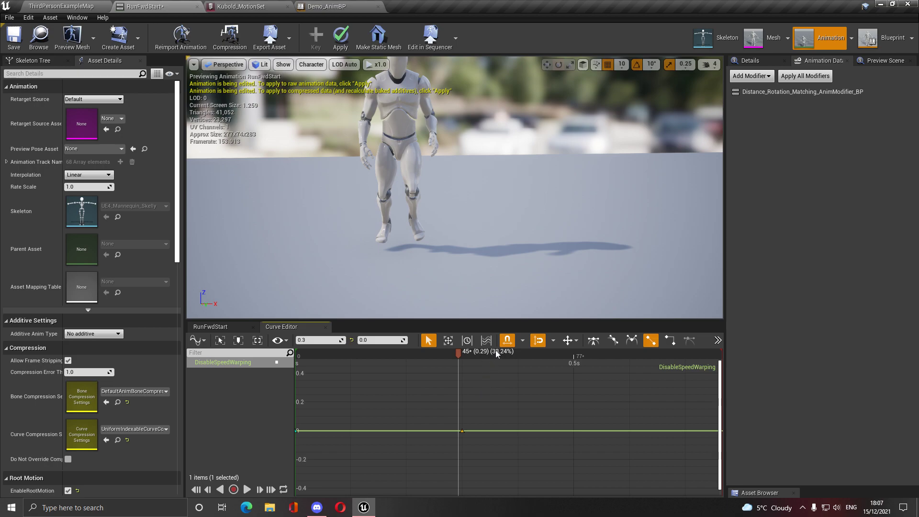
- Move RunFwdStart's DisableSpeedWarping key from 0.3 s to about 0.29 s and scrub through the animation
left_click_drag(462, 431, 458, 431)
left_click_drag(457, 352, 585, 360)
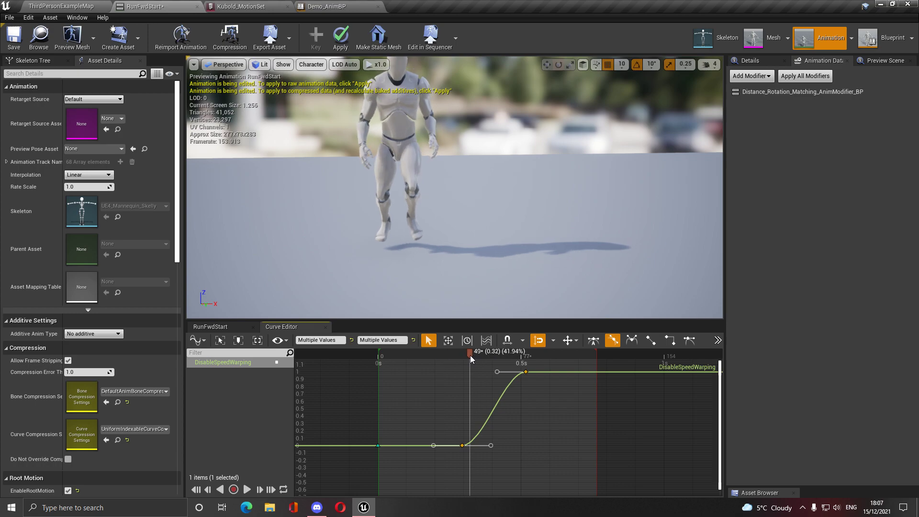
left_click_drag(470, 355, 576, 360)
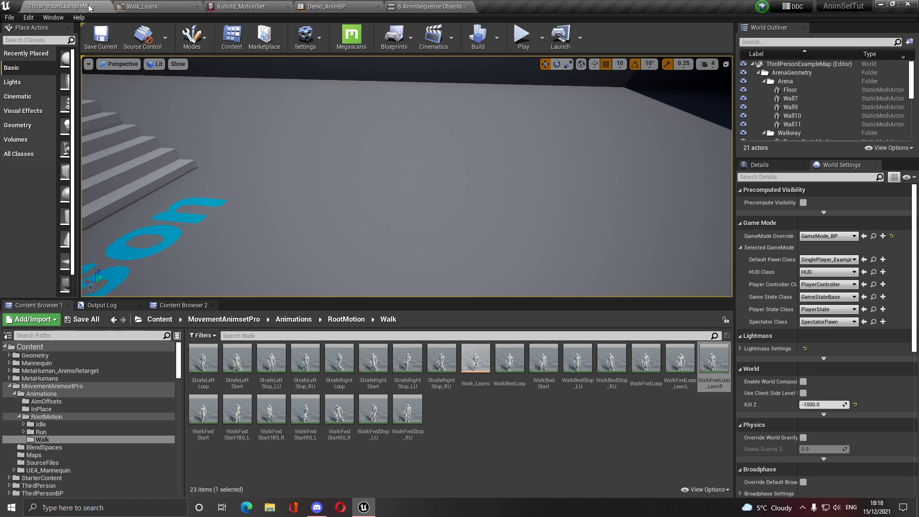
- Assign WalkBwdLoop to the Backward slot of Walk under Standing Loop in Kubold_MotionSet
left_click(651, 434)
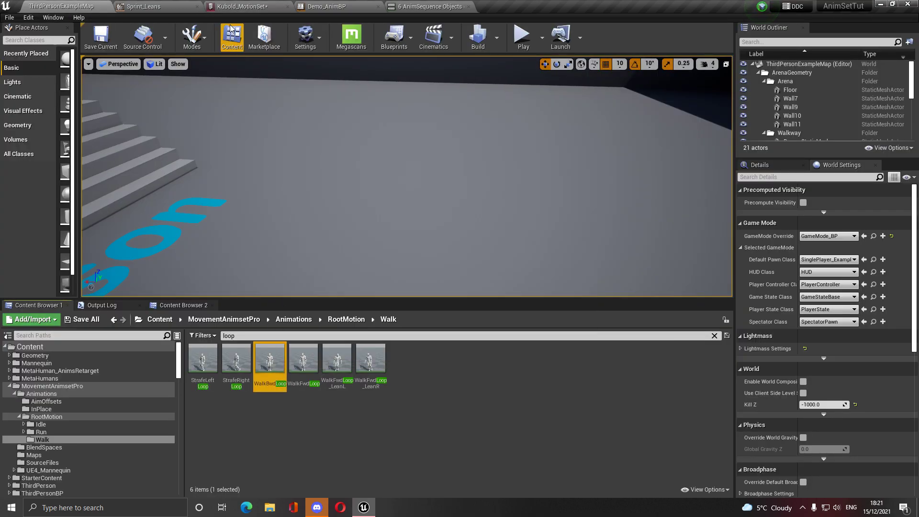
left_click(242, 6)
left_click(363, 297)
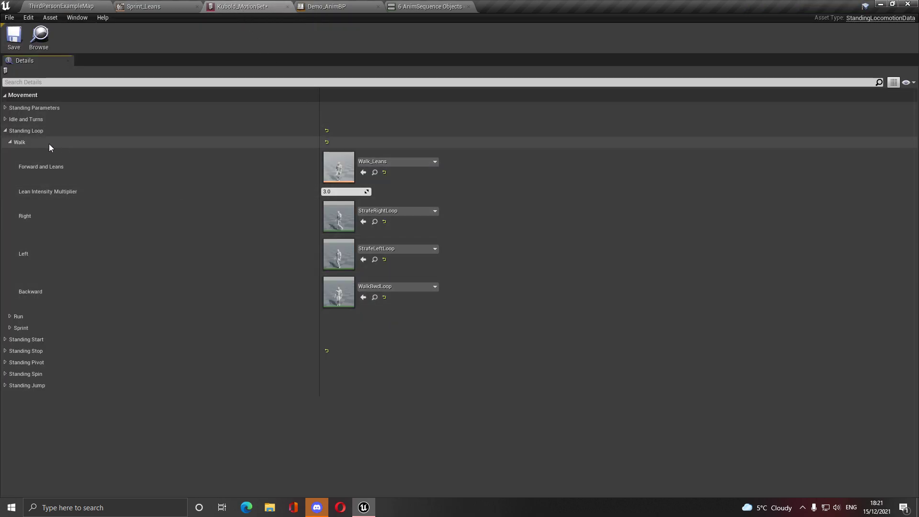
left_click(11, 142)
- Clear the loop search in the Walk folder and go up to the RootMotion folder
left_click(76, 7)
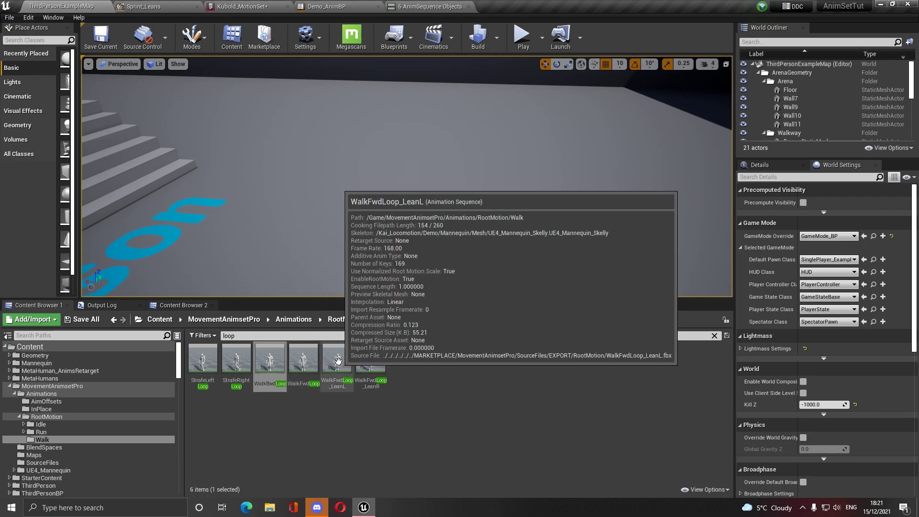
left_click(715, 335)
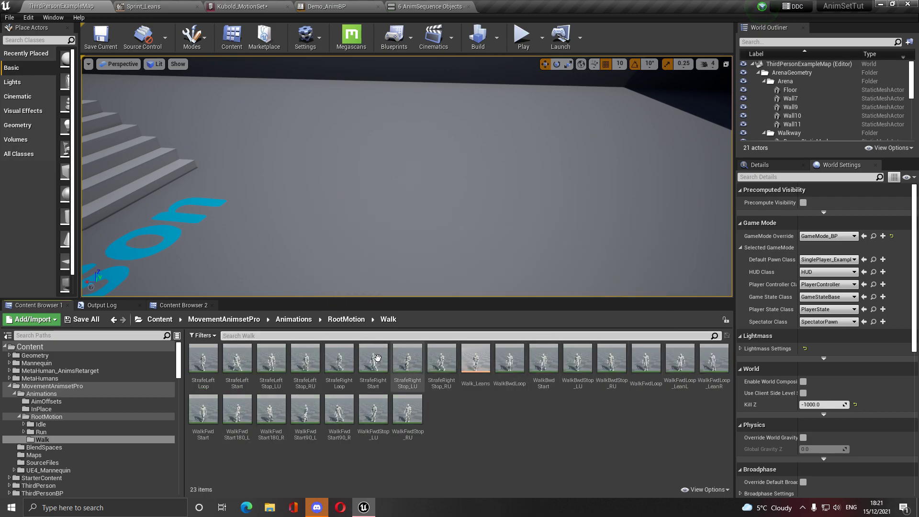
left_click(346, 320)
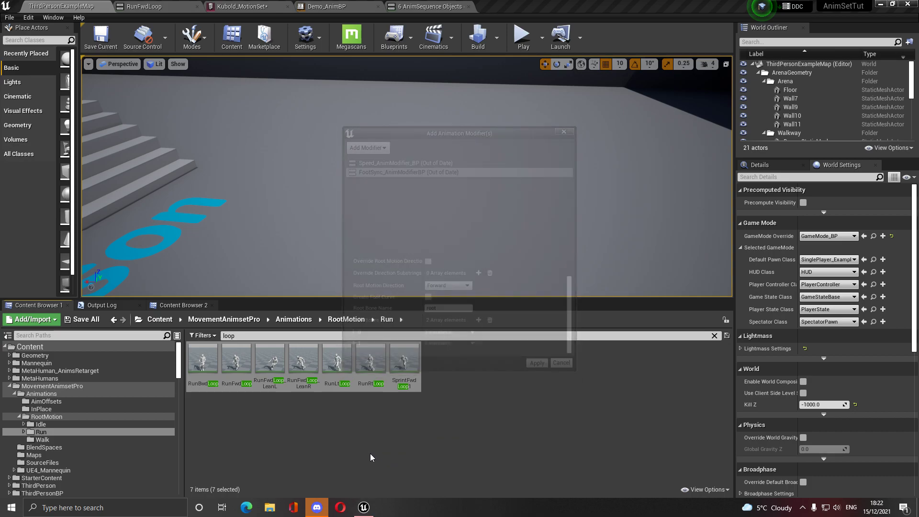
- Open RunBwdLoop, check it on the timeline, save it and clear the loop search in the Run folder
double_click(215, 372)
left_click_drag(327, 338, 320, 337)
left_click(14, 37)
left_click(62, 7)
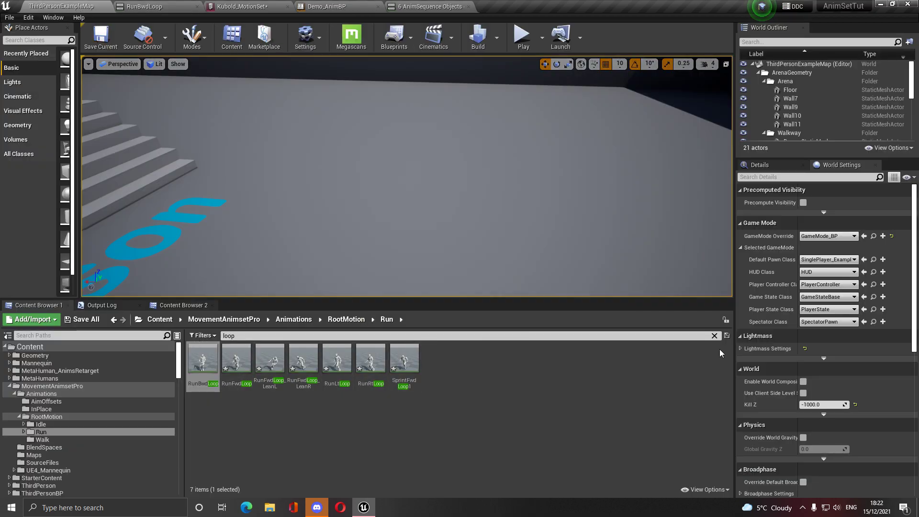
left_click(715, 336)
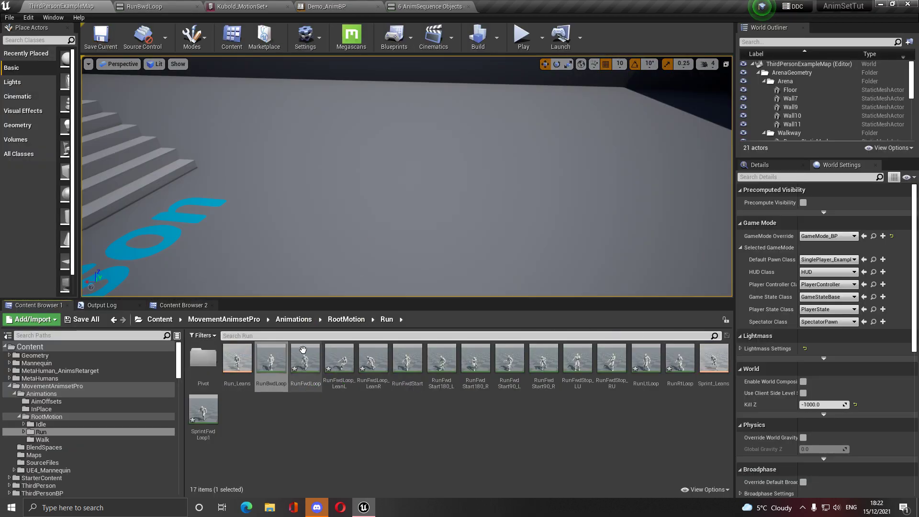
- Assign Sprint_Leans to the Forward and Leans slot of Sprint under Standing Loop, and collapse the section
left_click(242, 6)
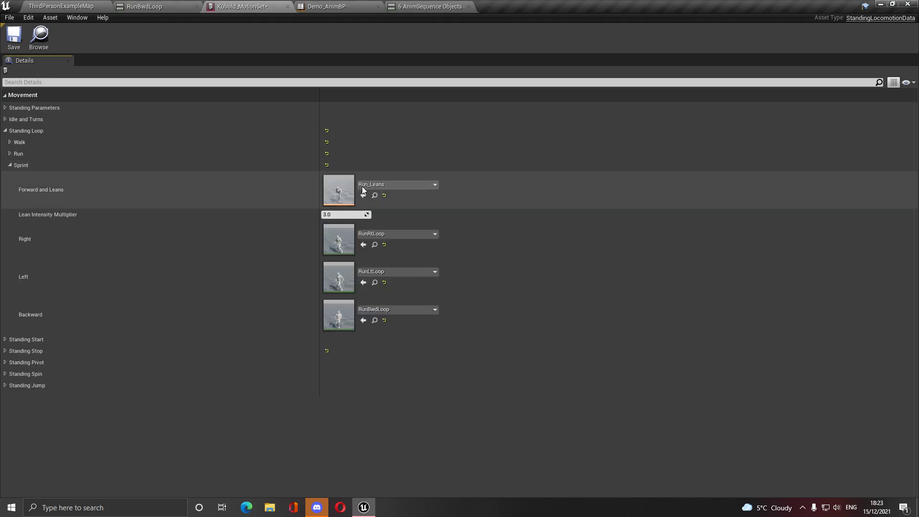
left_click(71, 7)
left_click(242, 6)
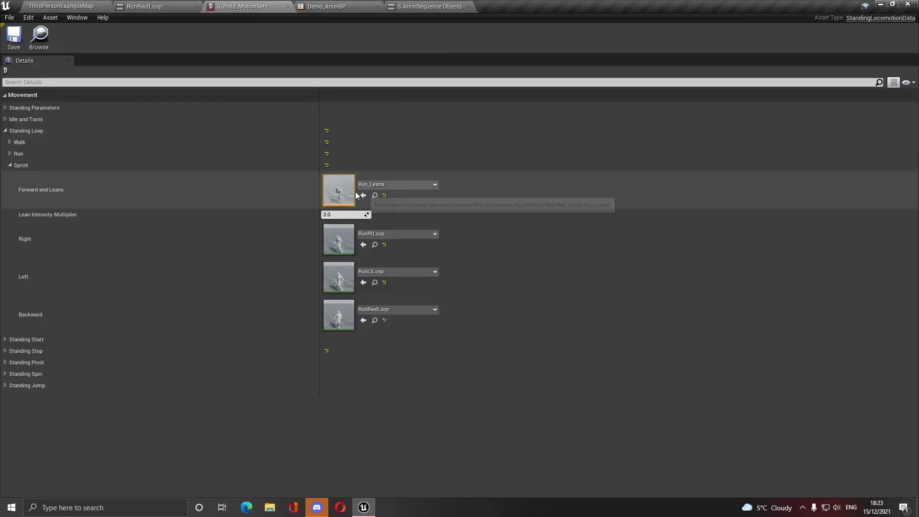
left_click(9, 165)
left_click(5, 130)
- Expand Walk under Standing Start in the motion set and search the Run folder for start
left_click(5, 142)
left_click(10, 154)
left_click(85, 6)
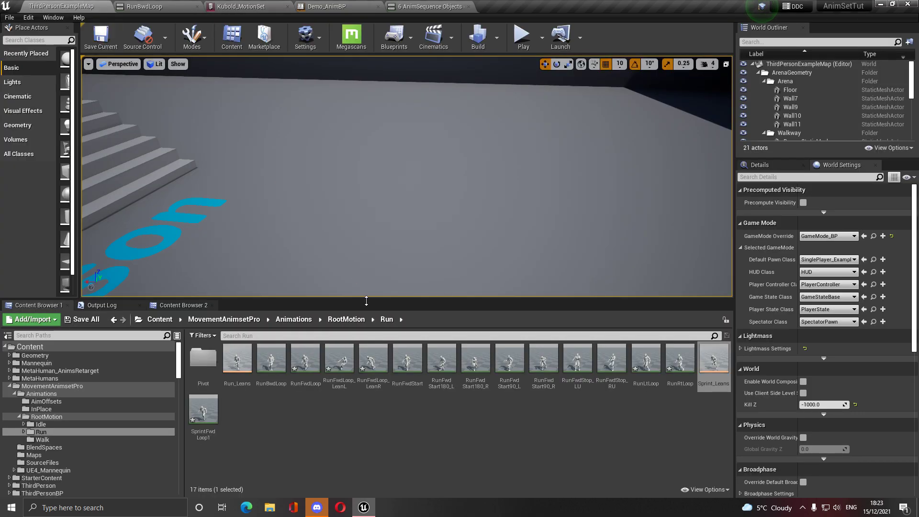
left_click(310, 336)
type("start")
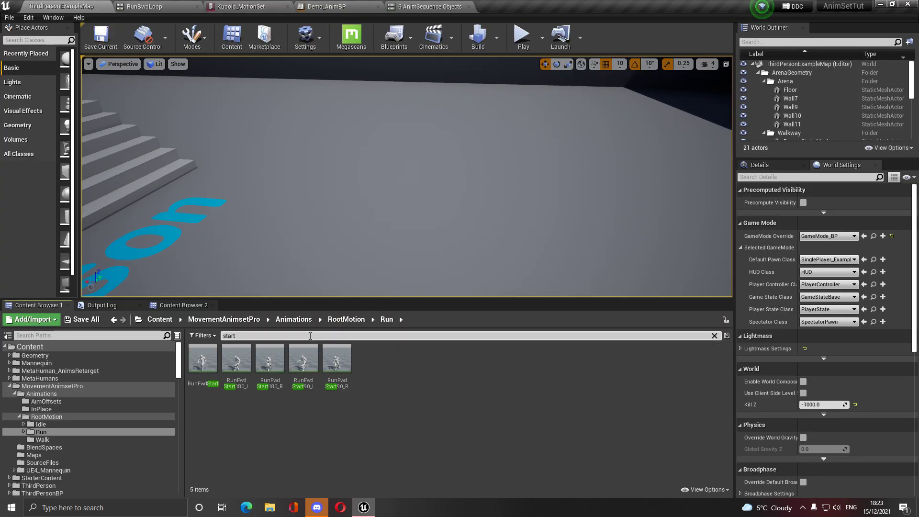
left_click(217, 360)
- Search the Walk folder for start and assign StrafeLeftStart to the Left CCw 90 slot of the Walk strafe starts
left_click(714, 336)
left_click(346, 319)
double_click(269, 357)
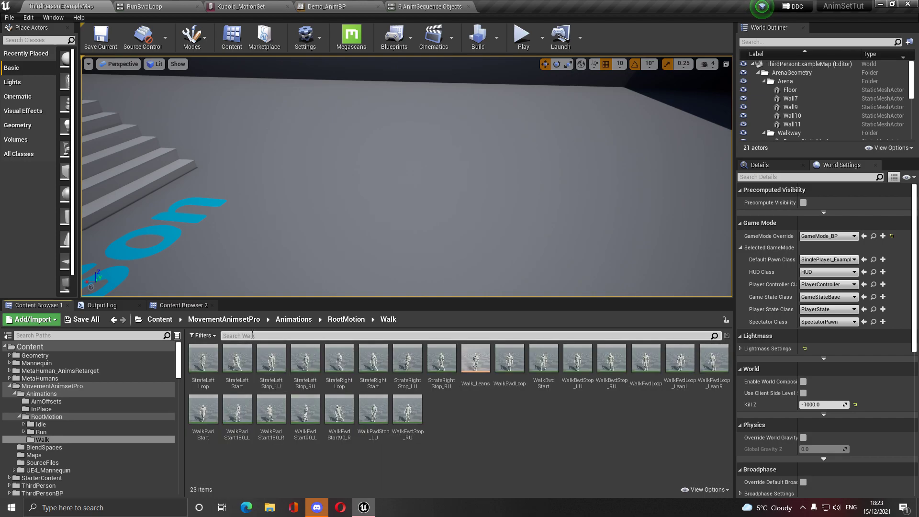
left_click(251, 332)
type("start")
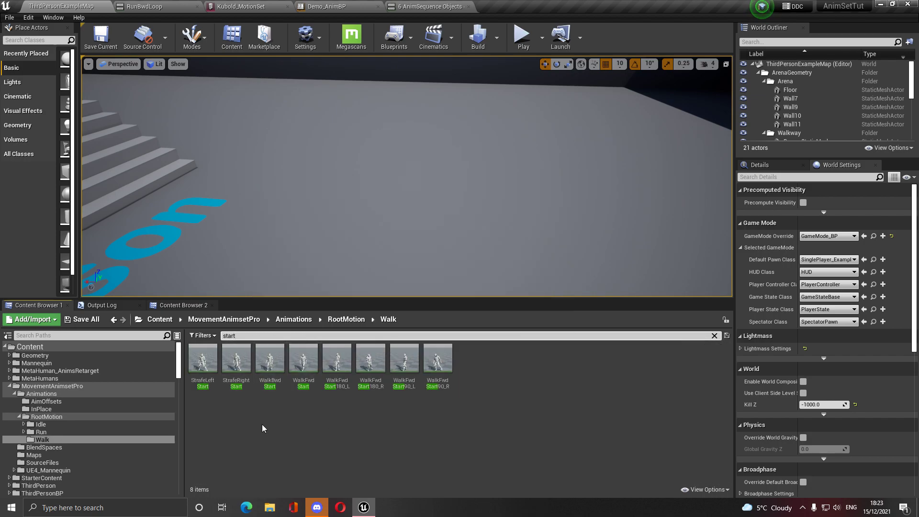
left_click(241, 6)
left_click(363, 271)
- Assign WalkBwdStart to the Backward CCw 180 slot of the Walk strafe starts and collapse Strafe
left_click(67, 6)
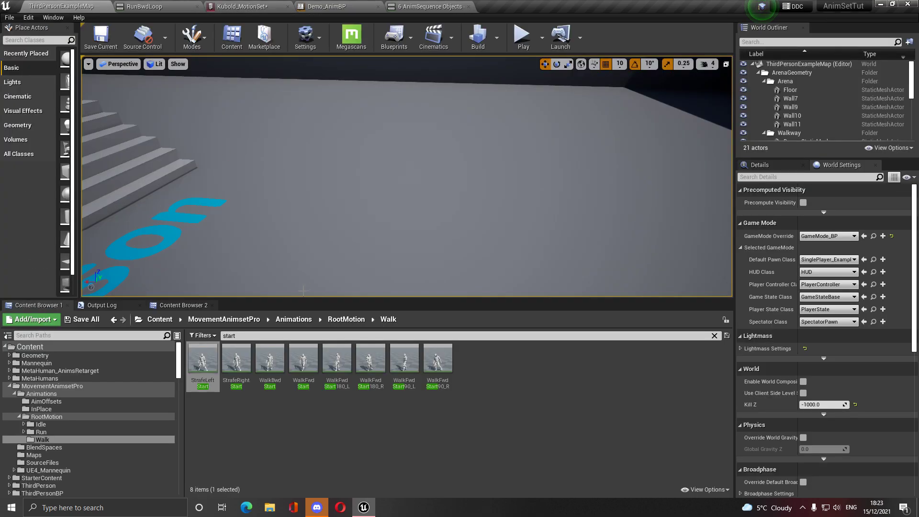
left_click(270, 374)
left_click(249, 5)
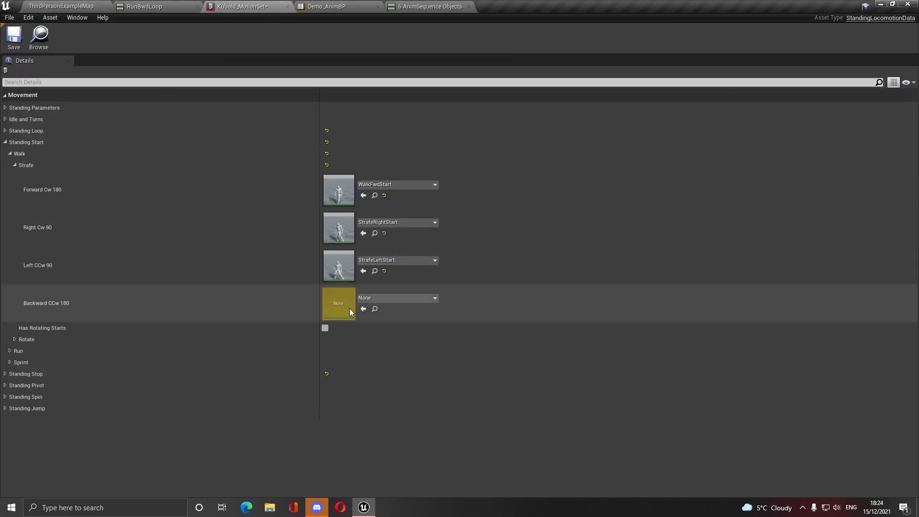
left_click(364, 310)
left_click(16, 168)
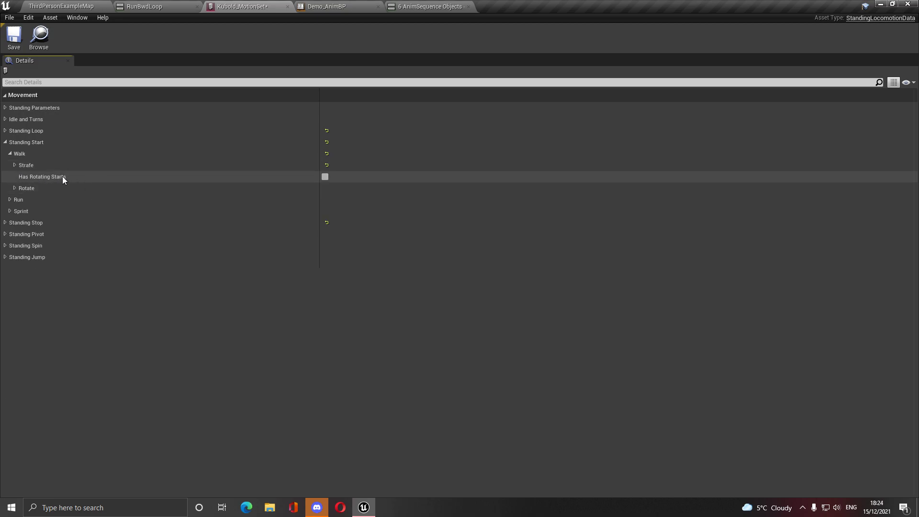
- Enable Has Rotating Starts for Walk, expand its Rotate slots and return to the Walk start animations
left_click(325, 177)
left_click(15, 188)
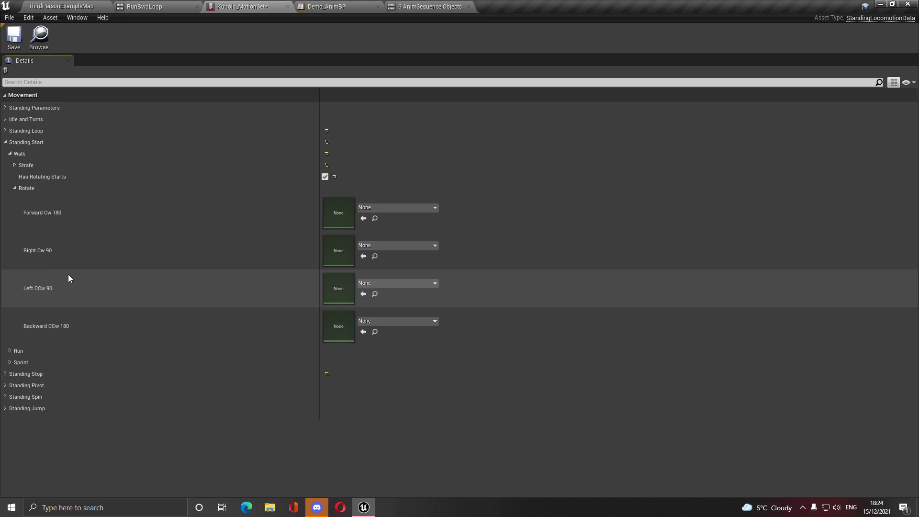
left_click(66, 5)
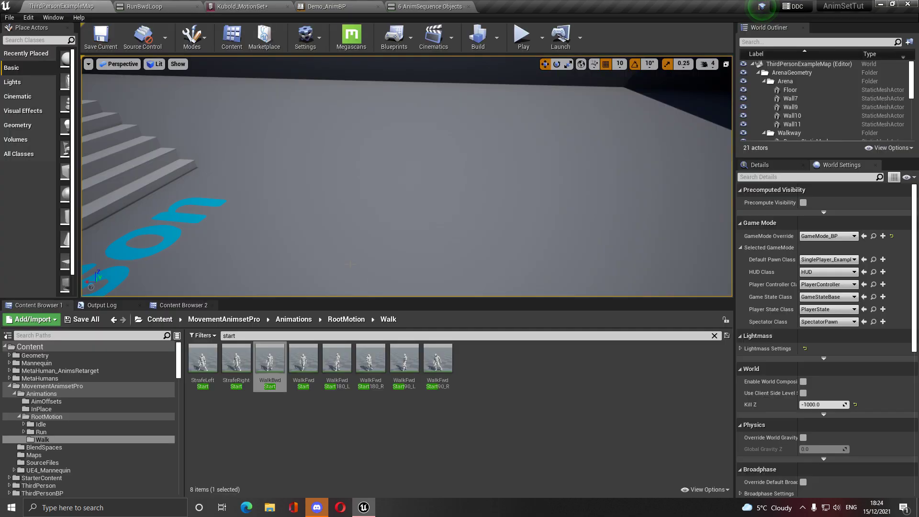
- Assign WalkFwdStart180_R to Forward Cw 180 and WalkFwdStart90_R to Right Cw 90 in the Walk Rotate starts
left_click(371, 358)
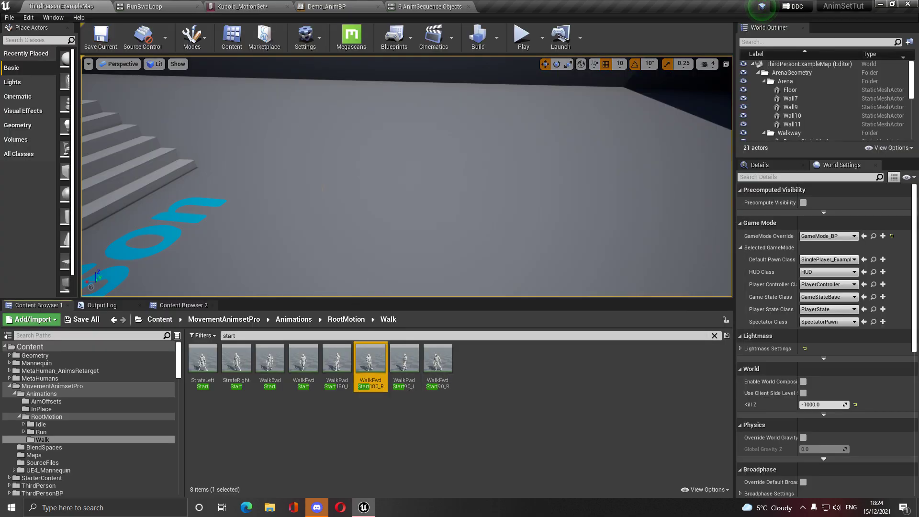
left_click(244, 6)
left_click(364, 219)
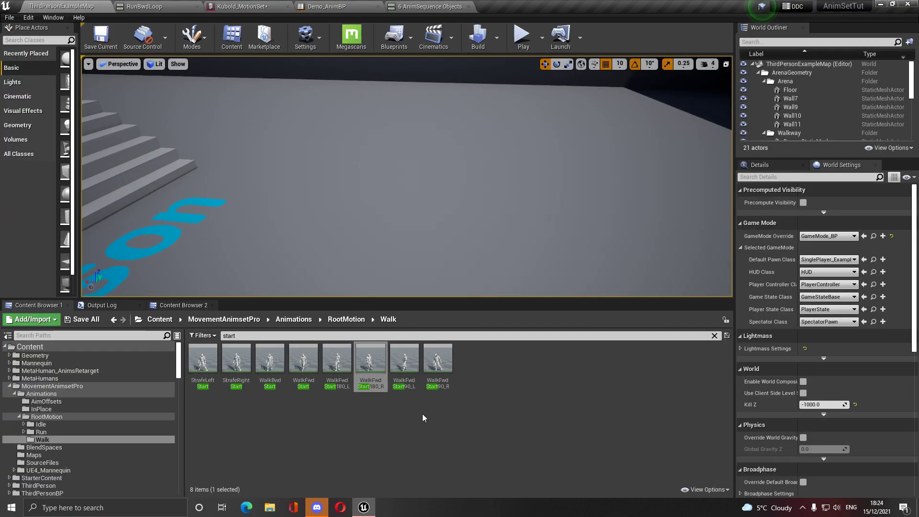
left_click(437, 358)
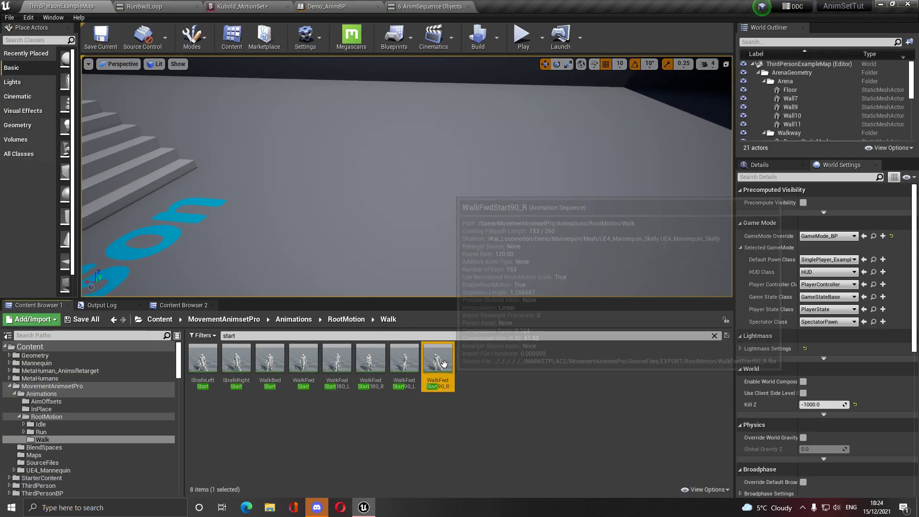
left_click(244, 6)
left_click(363, 256)
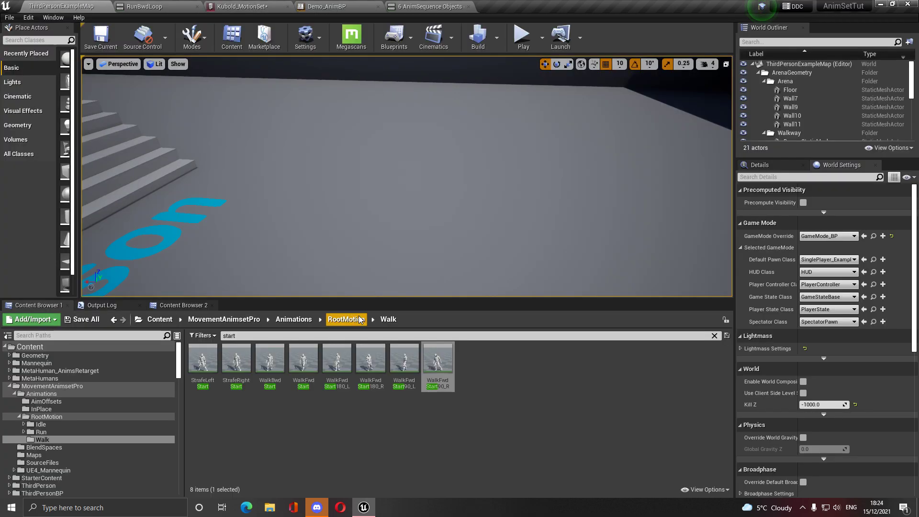
- Assign WalkFwdStart180_L to the Backward CCw 180 slot of the Walk Rotate starts
left_click(237, 6)
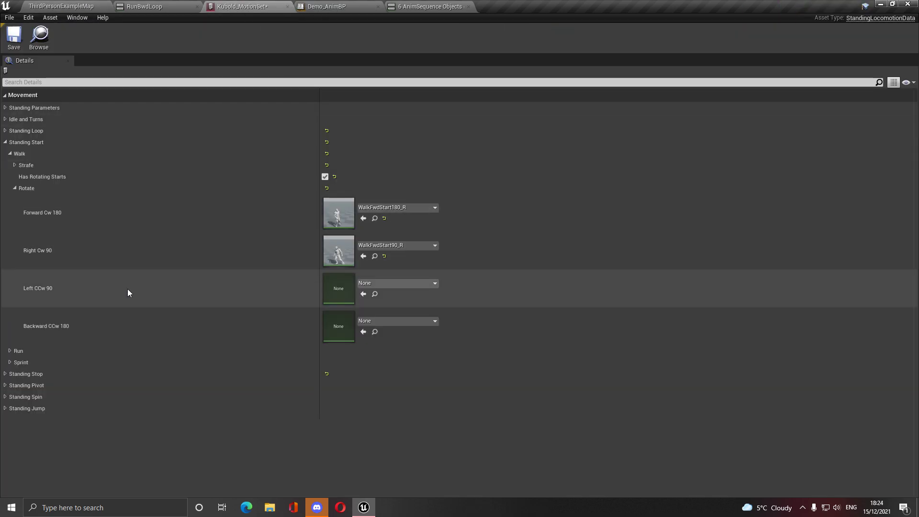
left_click(364, 332)
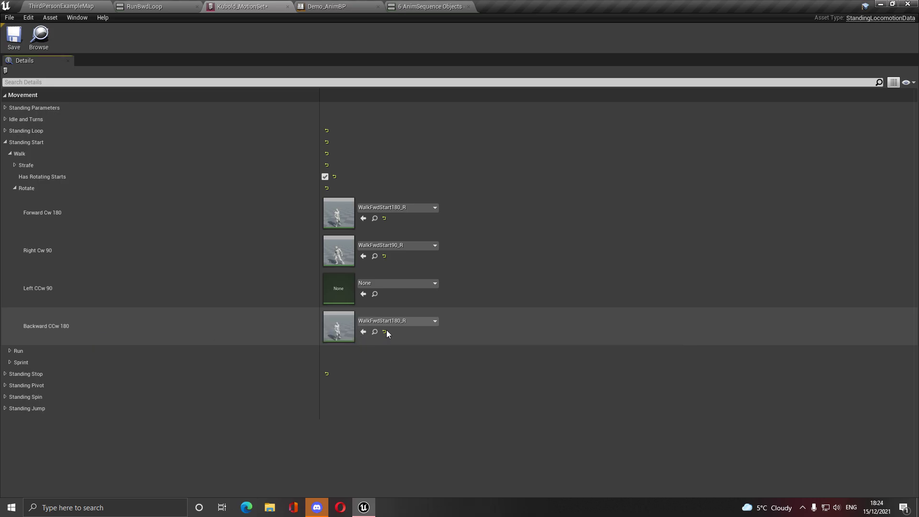
left_click(91, 6)
left_click(337, 359)
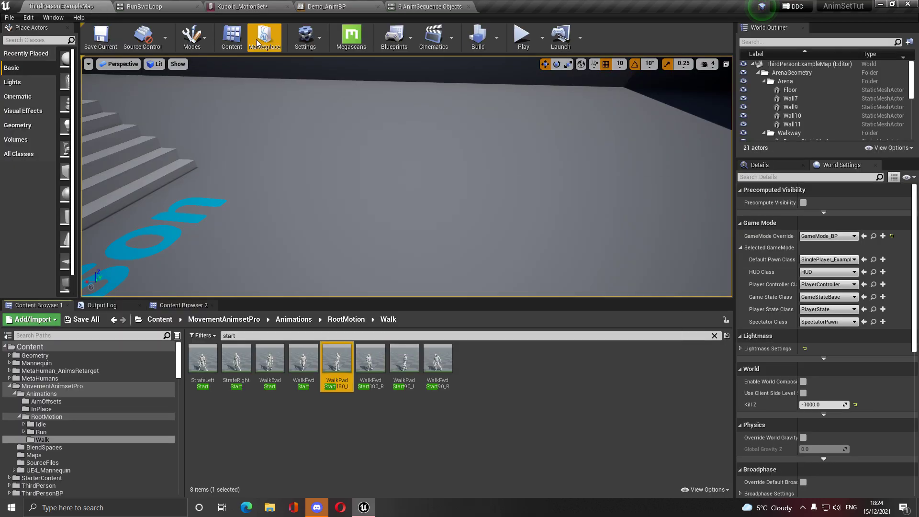
left_click(237, 6)
- Assign WalkFwdStart90_L to the Left CCw 90 slot of the Walk Rotate starts and collapse Walk
left_click(91, 6)
left_click(405, 366)
left_click(249, 6)
left_click(363, 294)
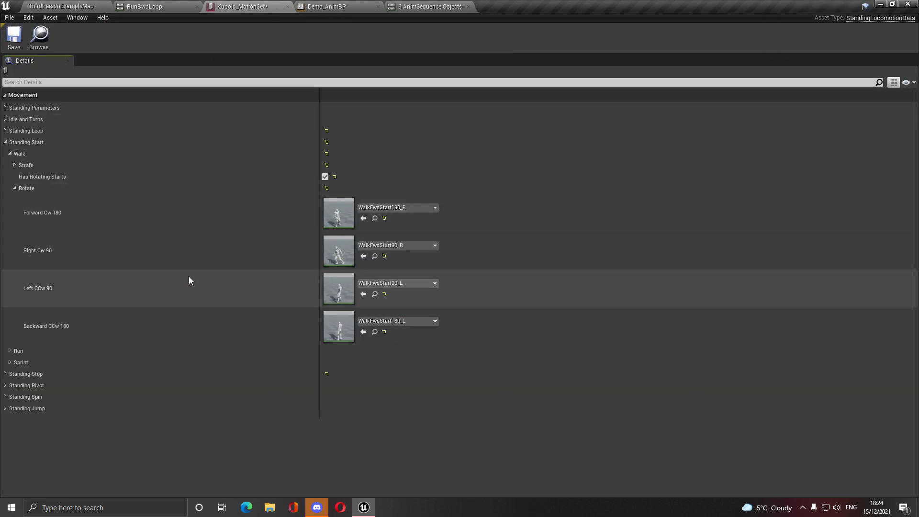
left_click(14, 188)
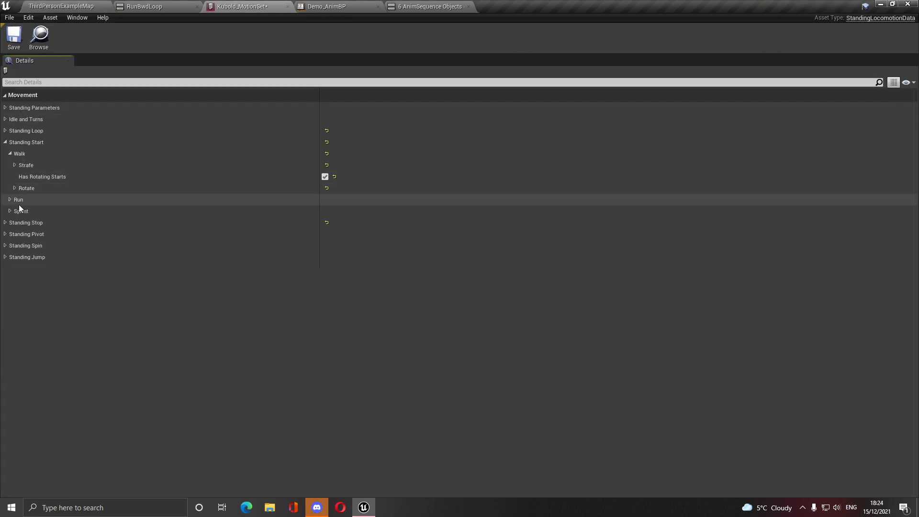
left_click(10, 154)
- Expand the Run strafe slots under Standing Start and search the RootMotion Run folder for start
left_click(9, 165)
left_click(15, 177)
left_click(61, 6)
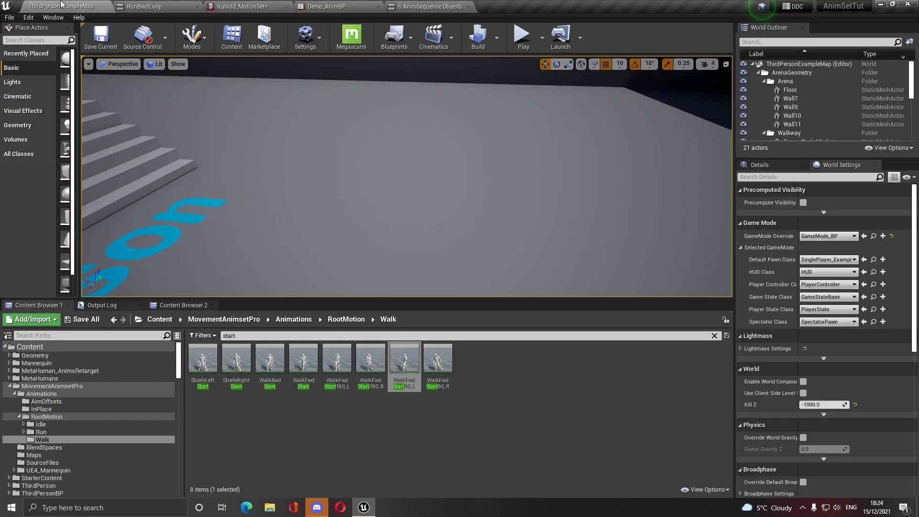
left_click(346, 319)
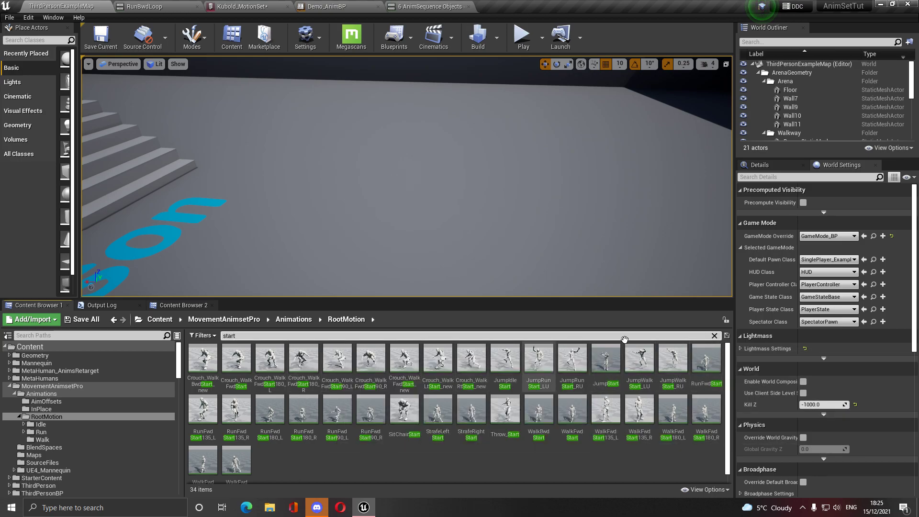
left_click(715, 336)
double_click(236, 360)
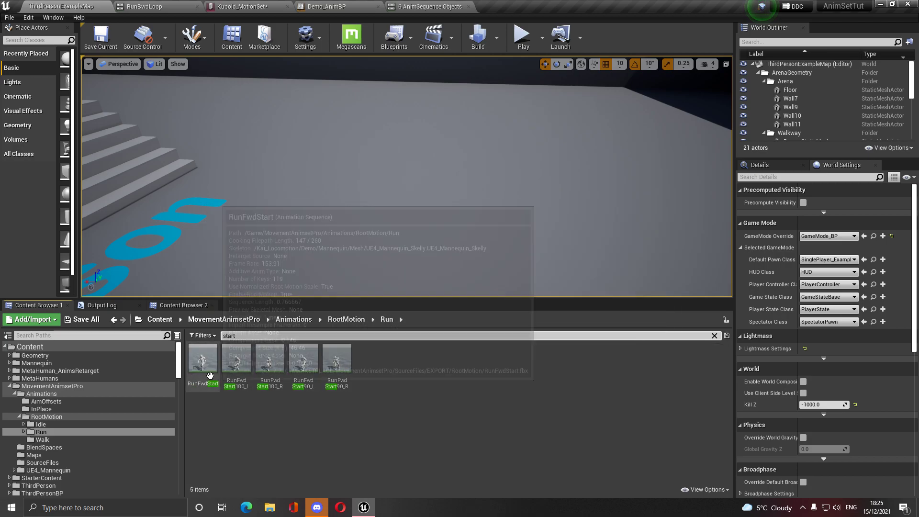
mouse_move(343, 372)
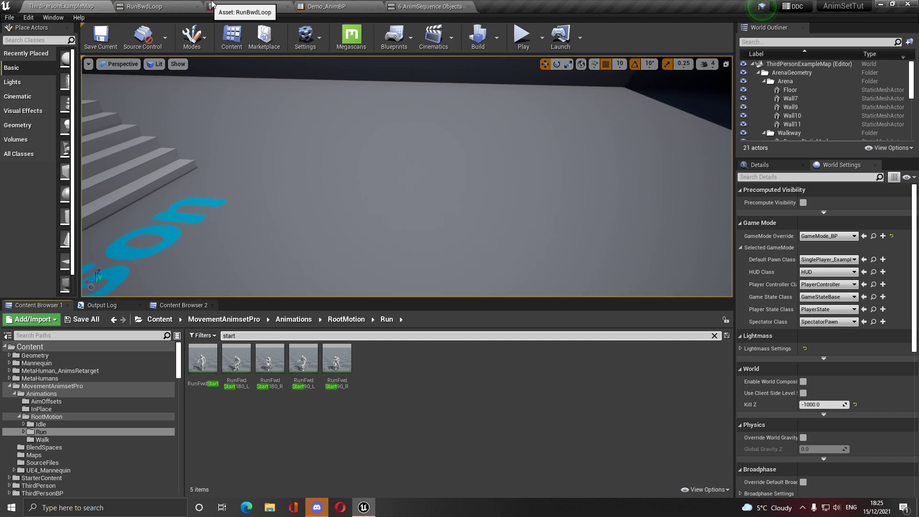
- Copy the Walk start settings and paste them onto Run under Standing Start
left_click(242, 6)
right_click(19, 156)
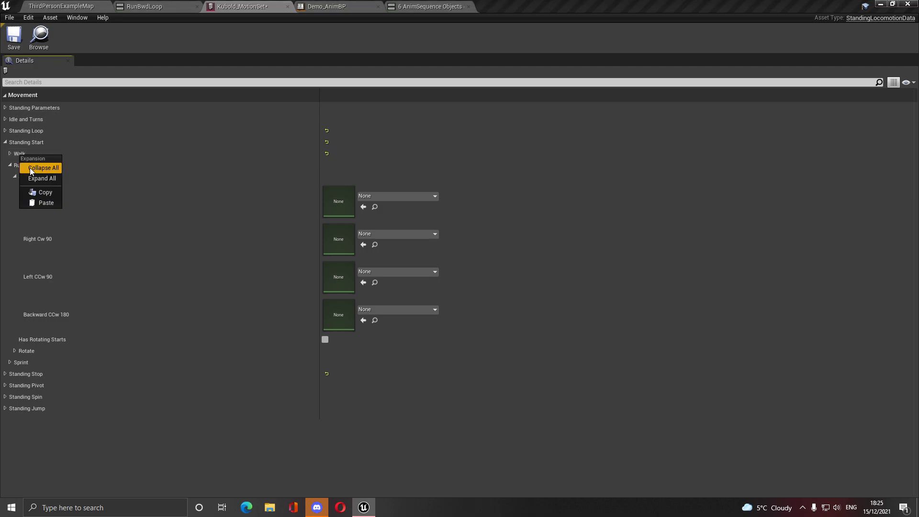
left_click(43, 193)
right_click(19, 167)
left_click(41, 212)
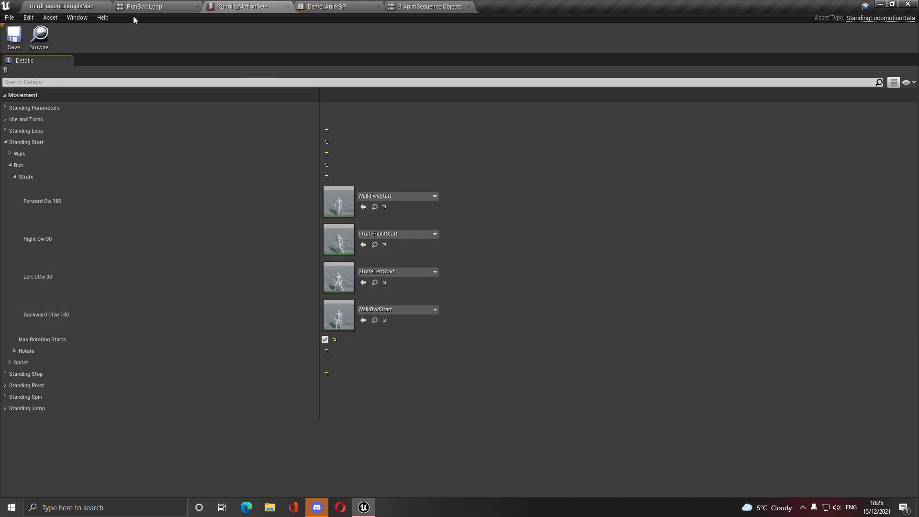
- Assign RunFwdStart to the Forward Cw 180 slot of the Run strafe starts and collapse Strafe
left_click(72, 4)
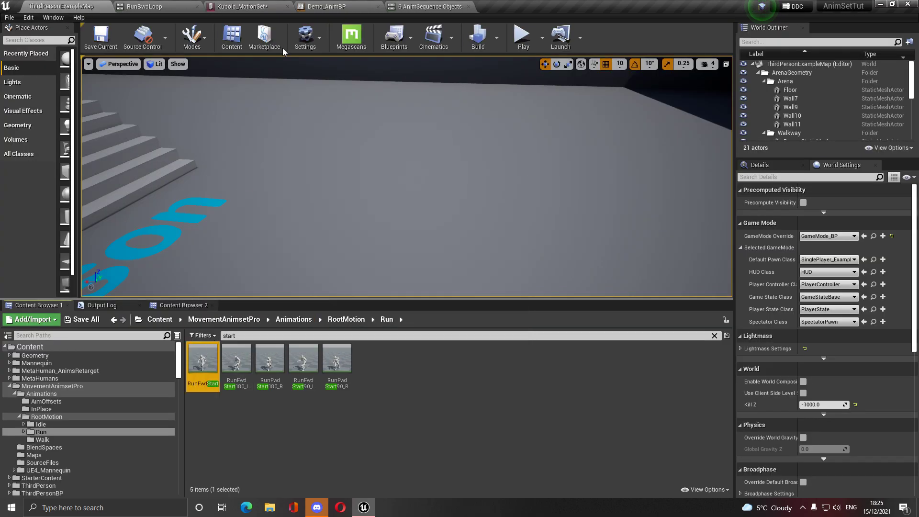
left_click(243, 4)
left_click(363, 207)
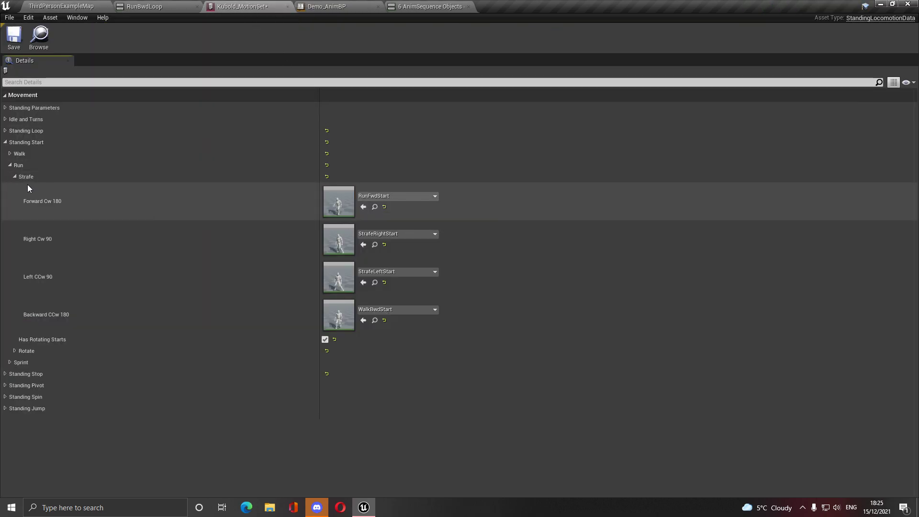
left_click(15, 177)
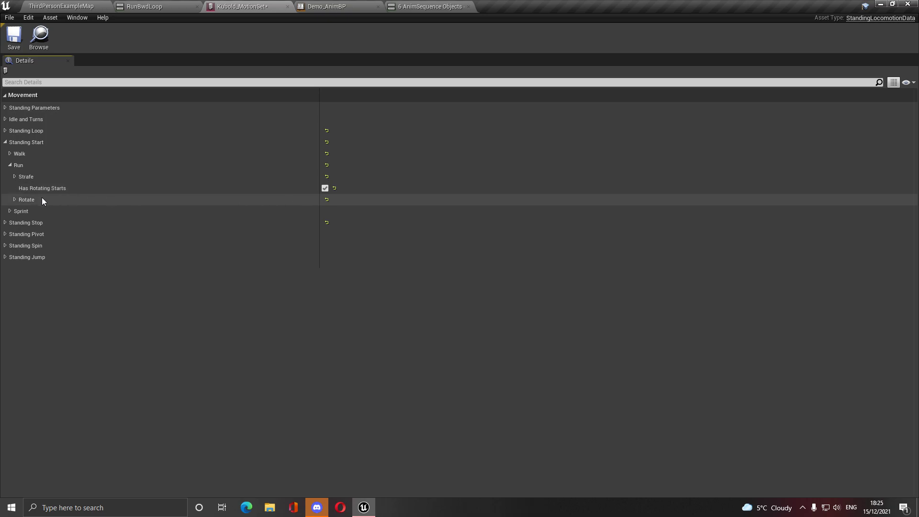
- Reset the Run Rotate starts to their defaults and assign RunFwdStart180_R to the Forward Cw 180 slot
left_click(327, 200)
left_click(15, 200)
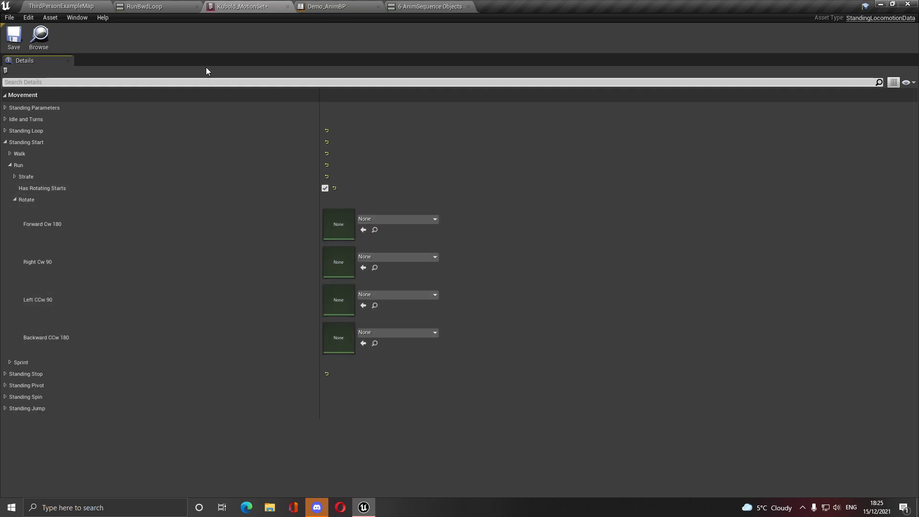
left_click(73, 6)
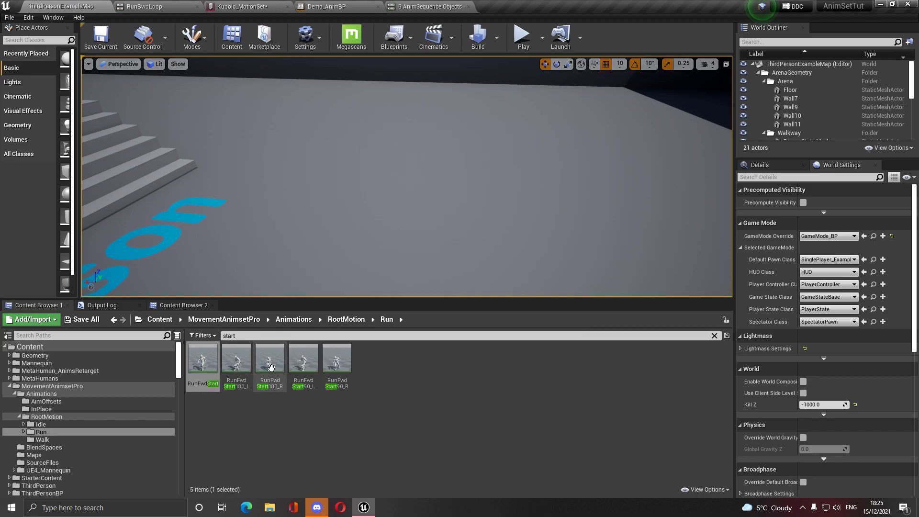
left_click(271, 362)
left_click(254, 7)
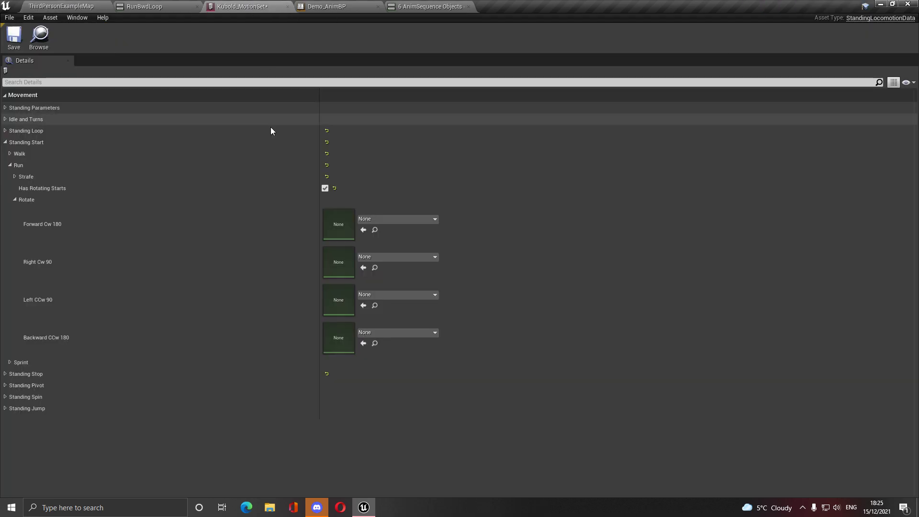
left_click(363, 230)
- Assign RunFwdStart180_L to Backward CCw 180 and RunFwdStart90_R to Right Cw 90 in the Run Rotate starts
left_click(61, 5)
left_click(237, 362)
left_click(242, 7)
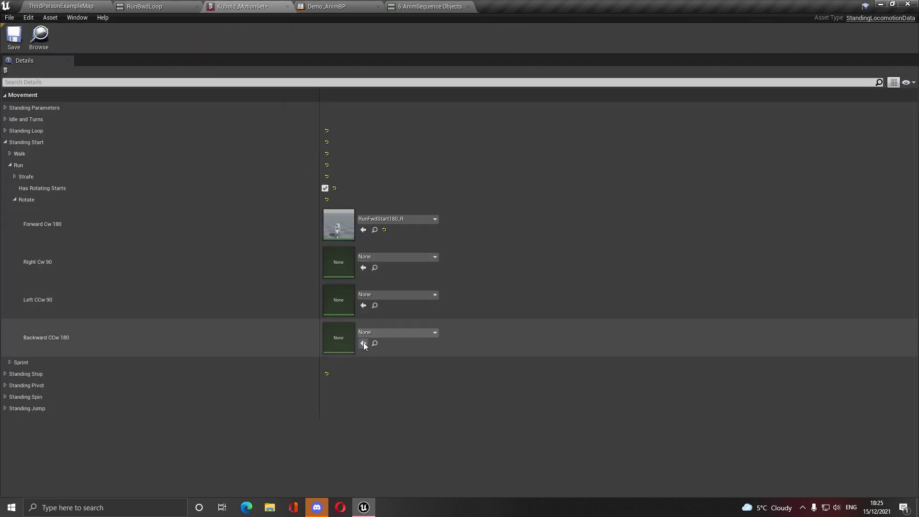
left_click(364, 343)
left_click(63, 6)
left_click(337, 361)
left_click(242, 6)
left_click(364, 268)
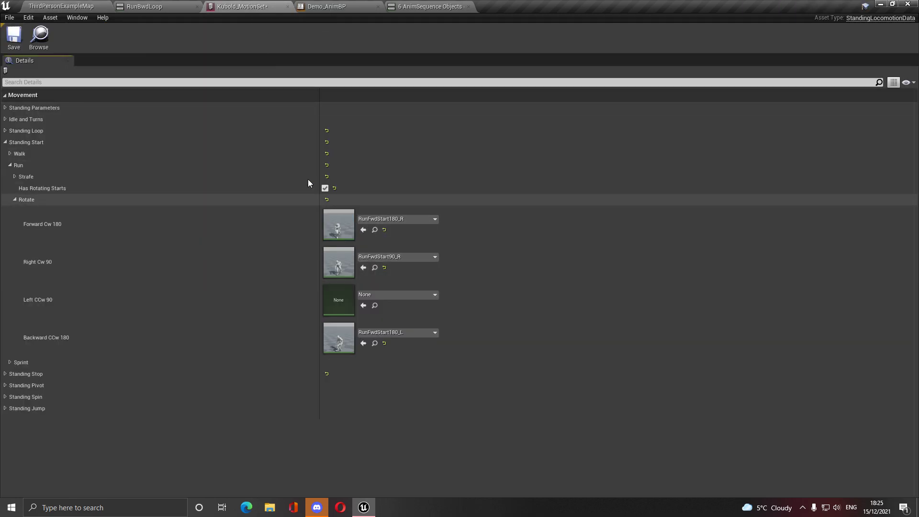
- Assign RunFwdStart90_L to the Left CCw 90 slot of the Run Rotate starts and collapse Run
left_click(62, 6)
left_click(303, 366)
left_click(242, 7)
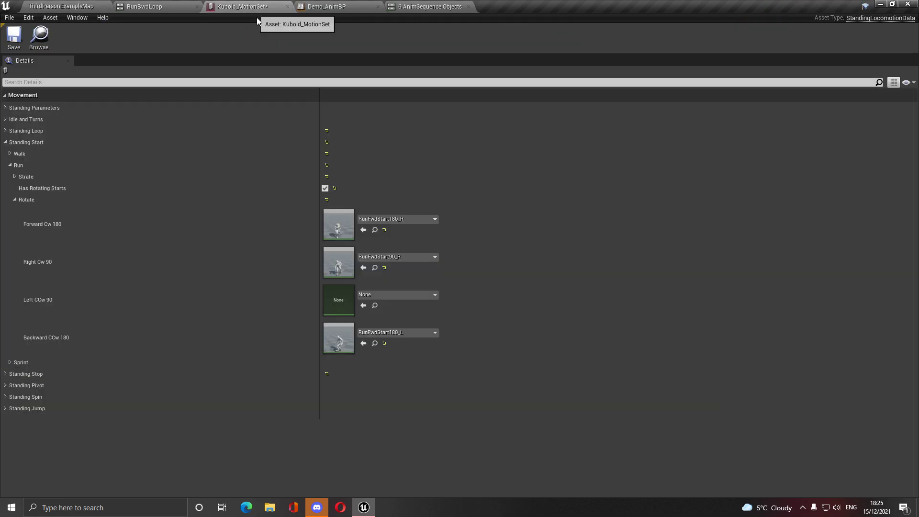
left_click(363, 306)
left_click(15, 200)
left_click(10, 165)
- Copy the Run start settings onto Sprint and collapse Standing Start
left_click(10, 176)
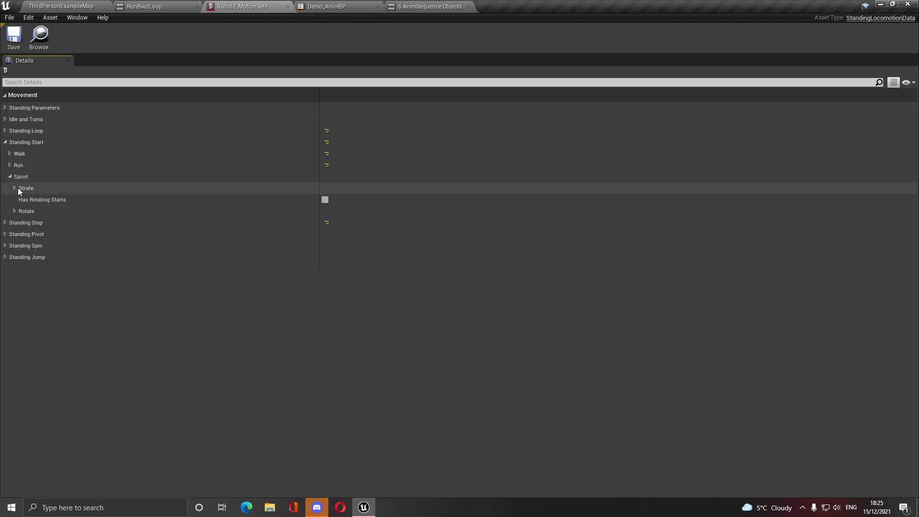
left_click(10, 176)
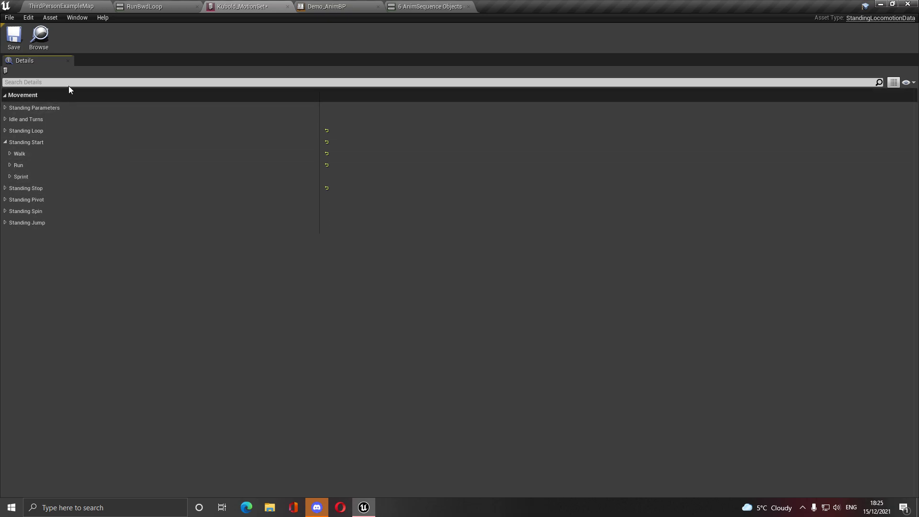
left_click(90, 5)
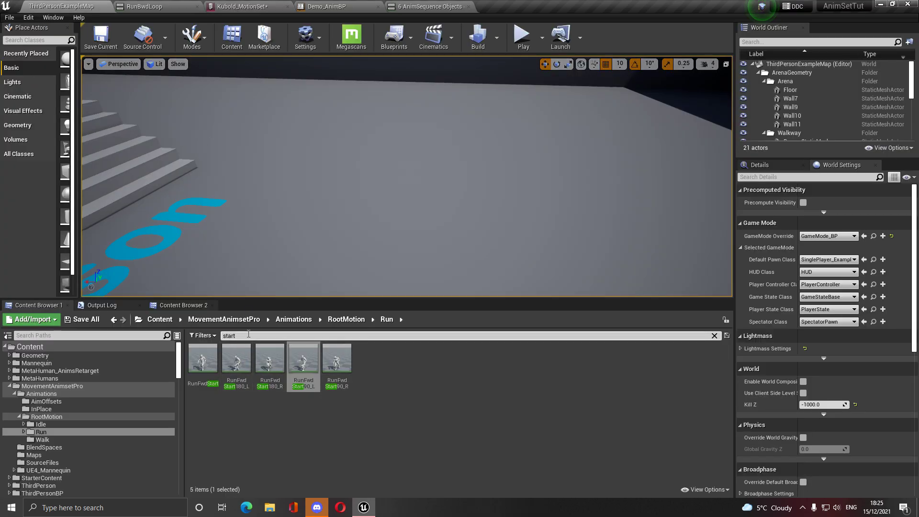
left_click(242, 7)
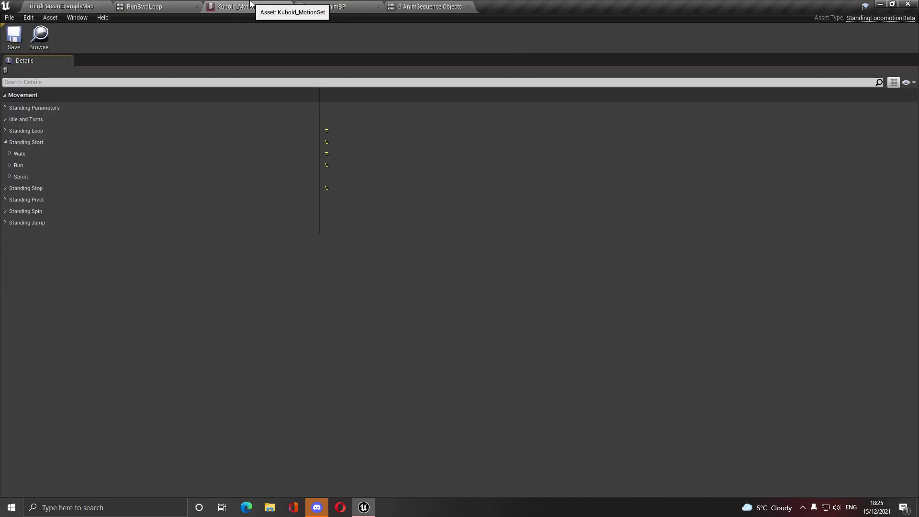
right_click(18, 165)
left_click(21, 177)
right_click(21, 177)
left_click(36, 200)
left_click(10, 177)
left_click(6, 143)
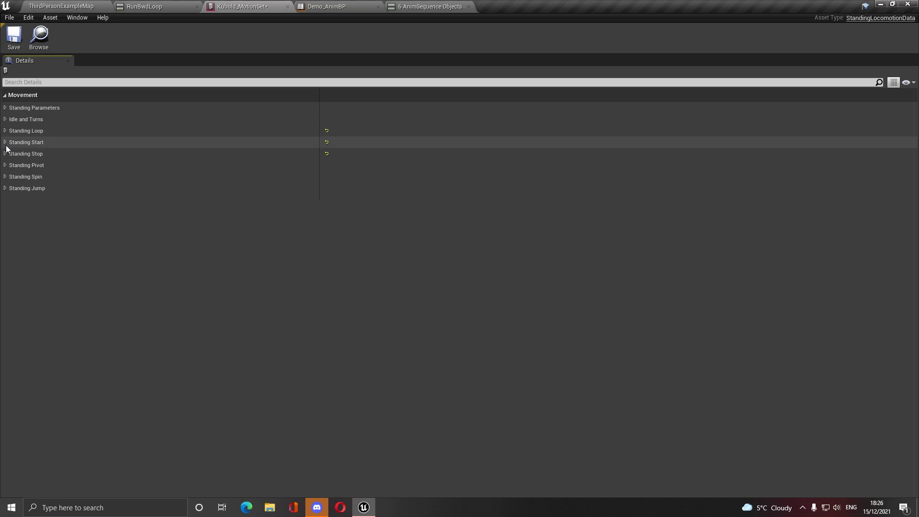
- Check the Walk, Run and Sprint entries under Standing Stop and collapse the section
left_click(10, 166)
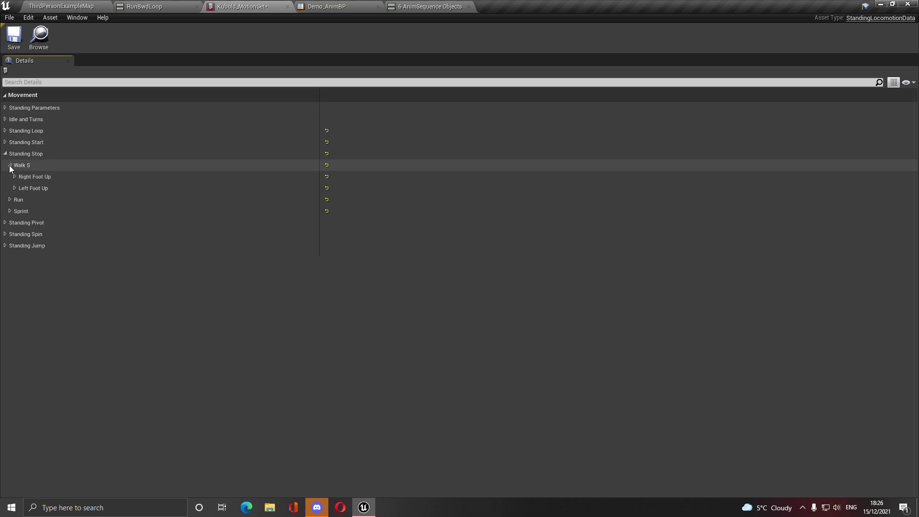
left_click(10, 177)
left_click(10, 177)
left_click(9, 188)
left_click(15, 199)
left_click(15, 198)
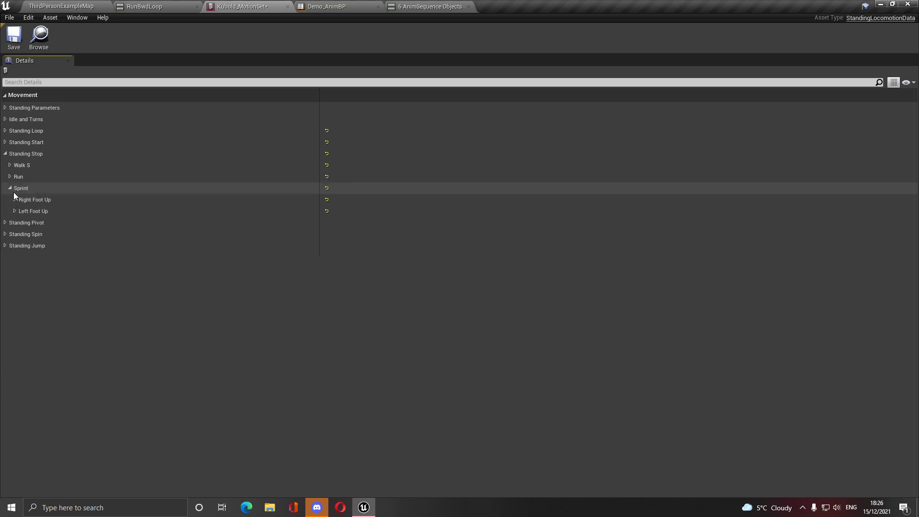
left_click(10, 188)
left_click(5, 153)
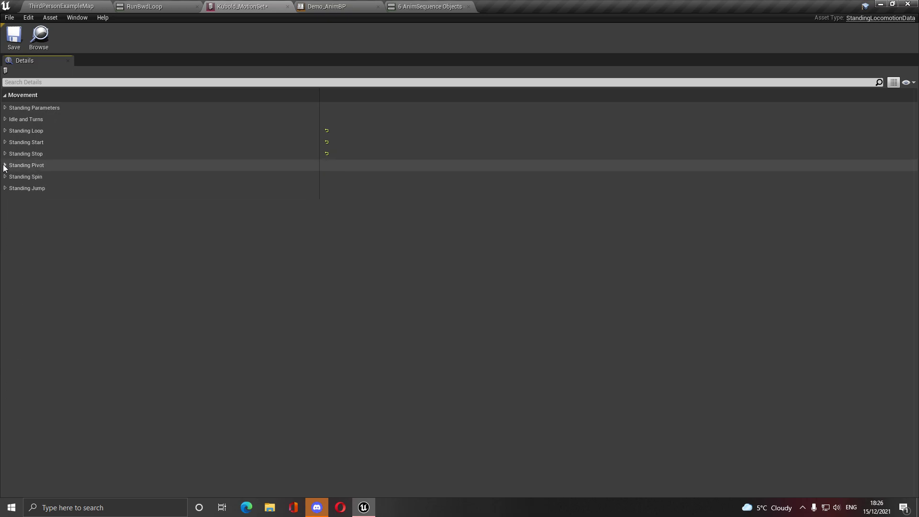
- Enable Has Rotating Pivots for Run under Standing Pivot and expand the Clock Wise slots of the Right Foot Up rotate pivot
left_click(9, 176)
left_click(10, 177)
left_click(10, 188)
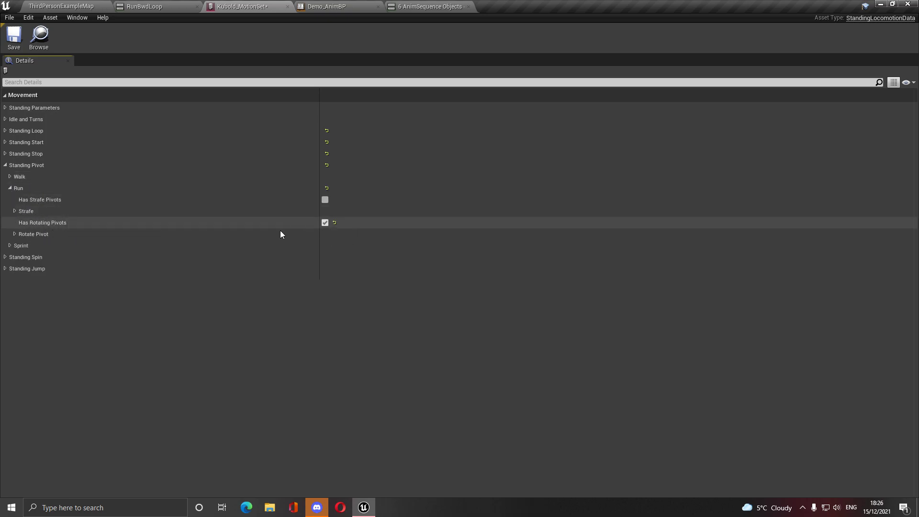
left_click(15, 234)
left_click(19, 246)
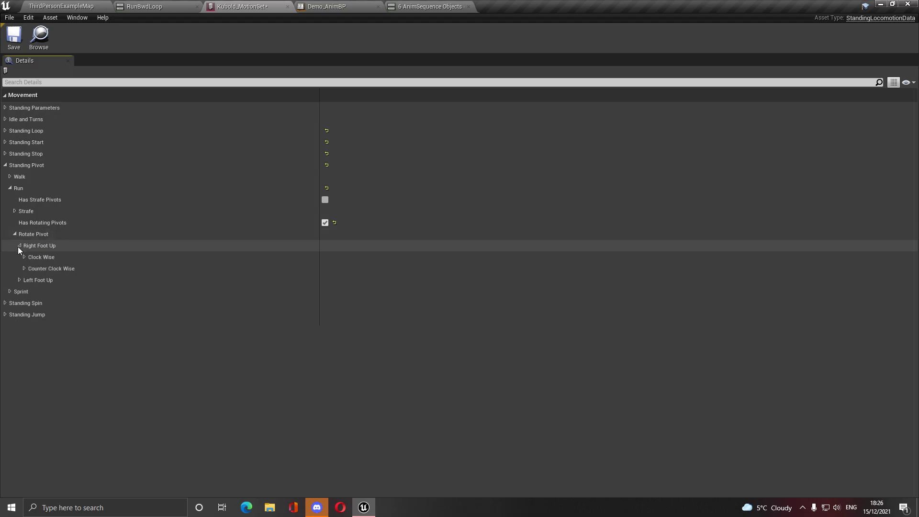
left_click(24, 257)
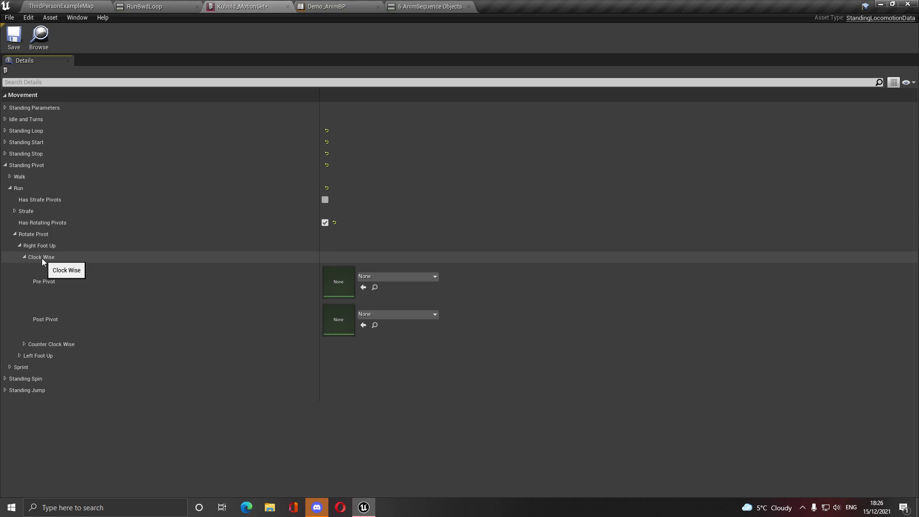
- Clear the start search, open the Run animations' Pivot folder and assign RunFwdTurn180_R_RU to the Right Foot Up Clock Wise Pre Pivot
left_click(81, 6)
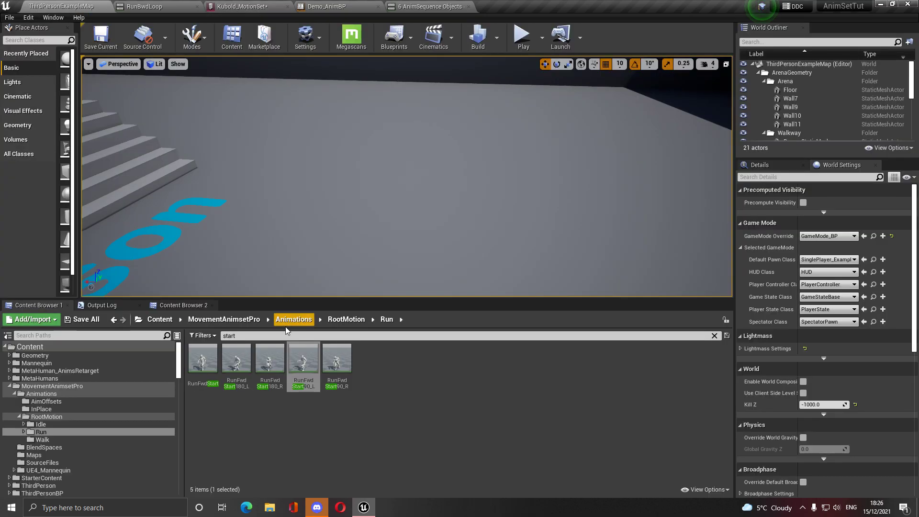
left_click(714, 336)
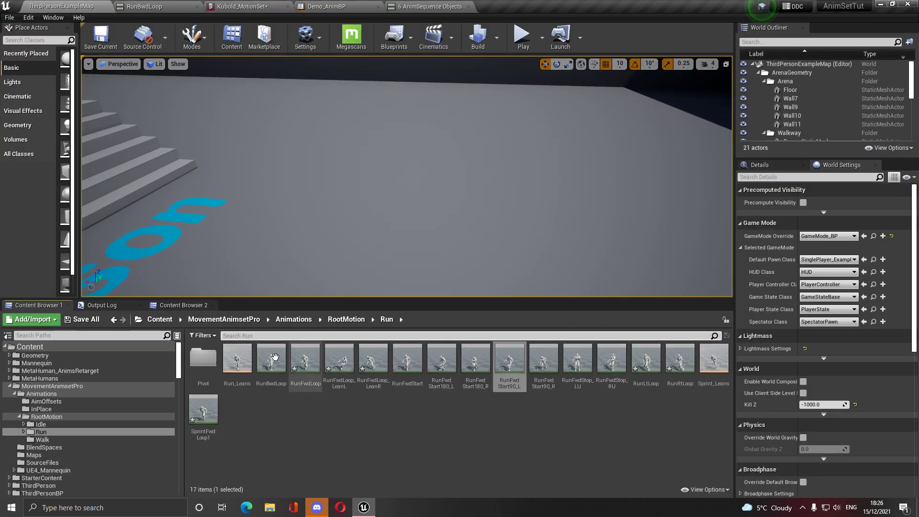
double_click(202, 359)
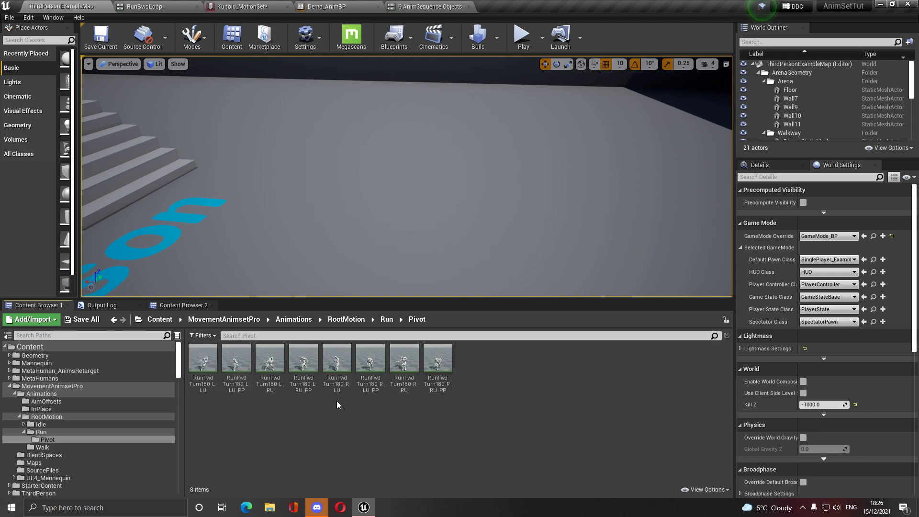
left_click(337, 361)
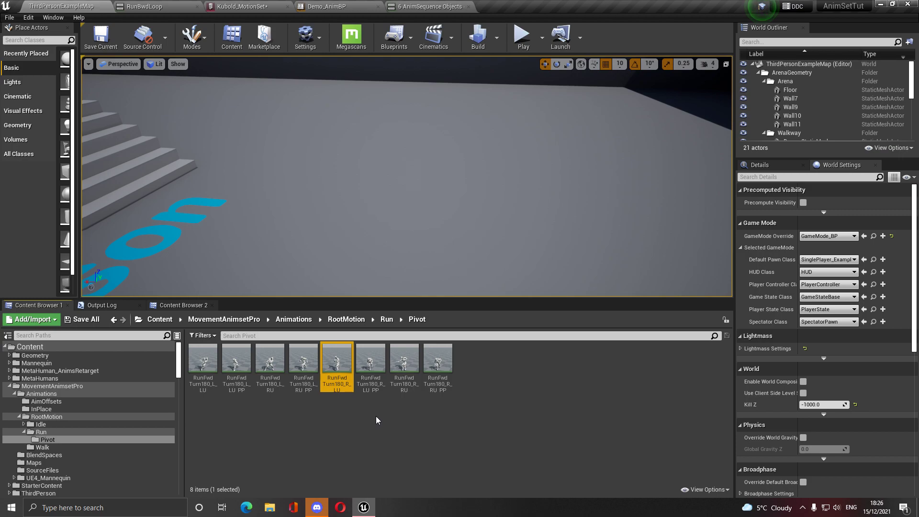
left_click(405, 381)
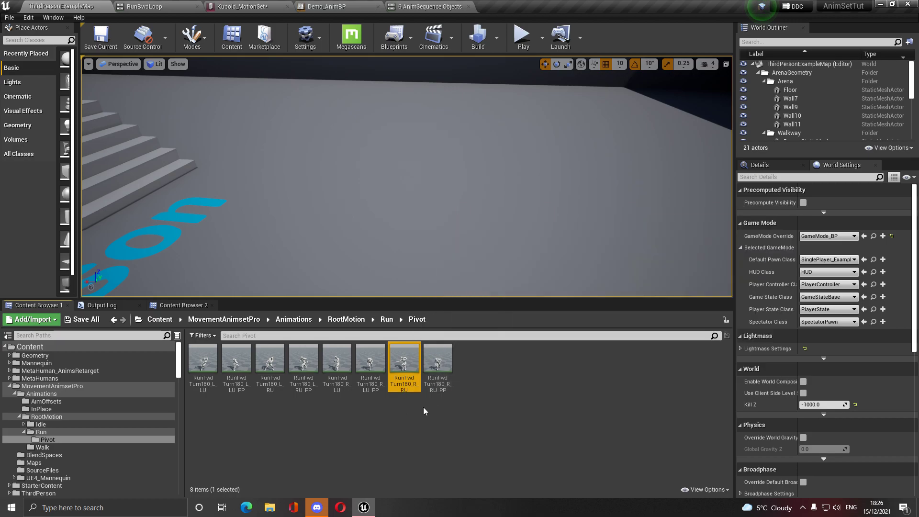
left_click(252, 5)
left_click(364, 288)
- Assign RunFwdTurn180_R_RU_PP to the Right Foot Up Clock Wise Post Pivot and collapse Clock Wise
left_click(60, 6)
left_click(439, 372)
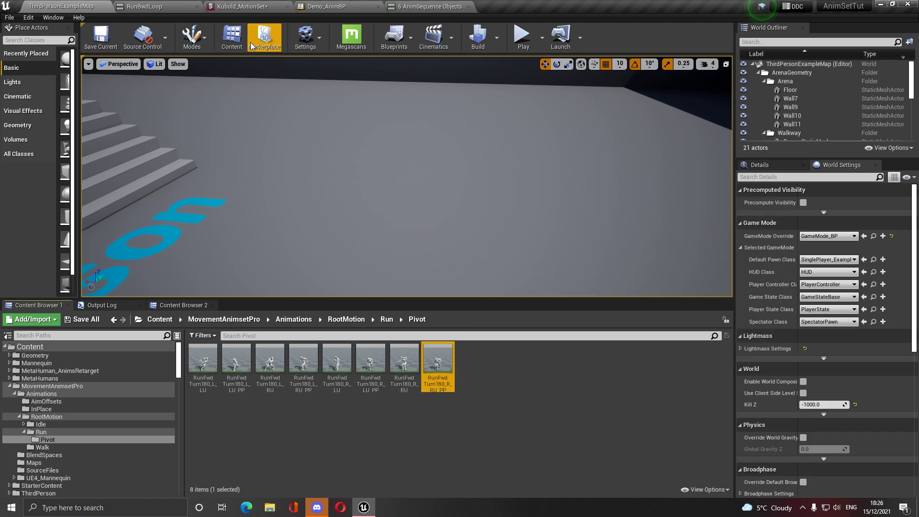
left_click(247, 6)
left_click(363, 325)
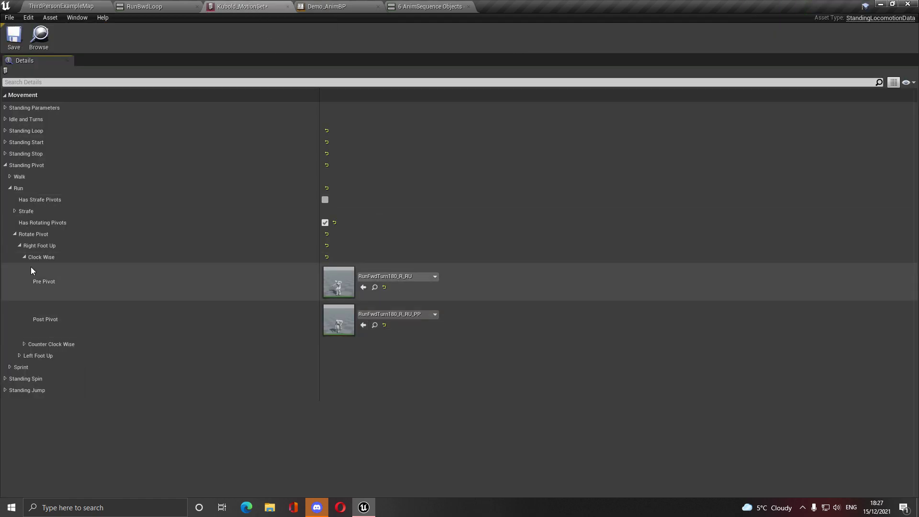
left_click(25, 257)
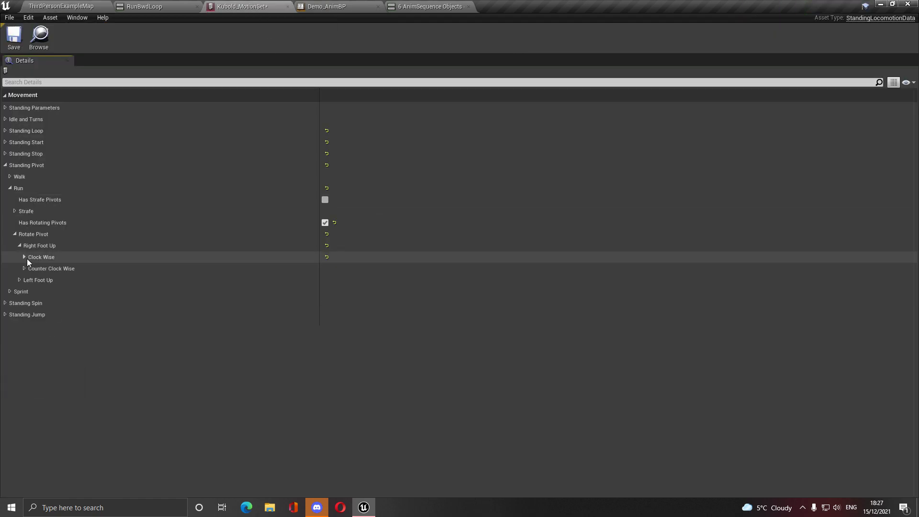
- Expand Counter Clock Wise under Right Foot Up and assign RunFwdTurn180_L_RU to its Pre Pivot
left_click(24, 268)
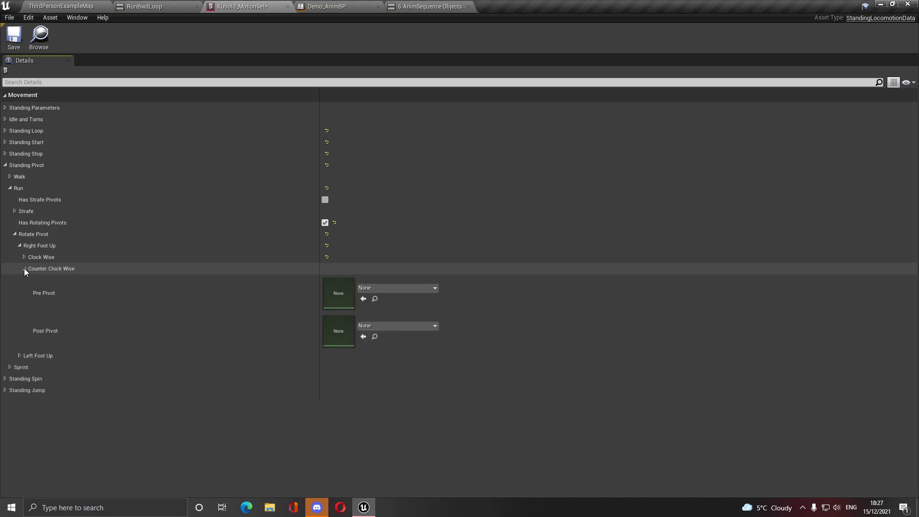
left_click(81, 6)
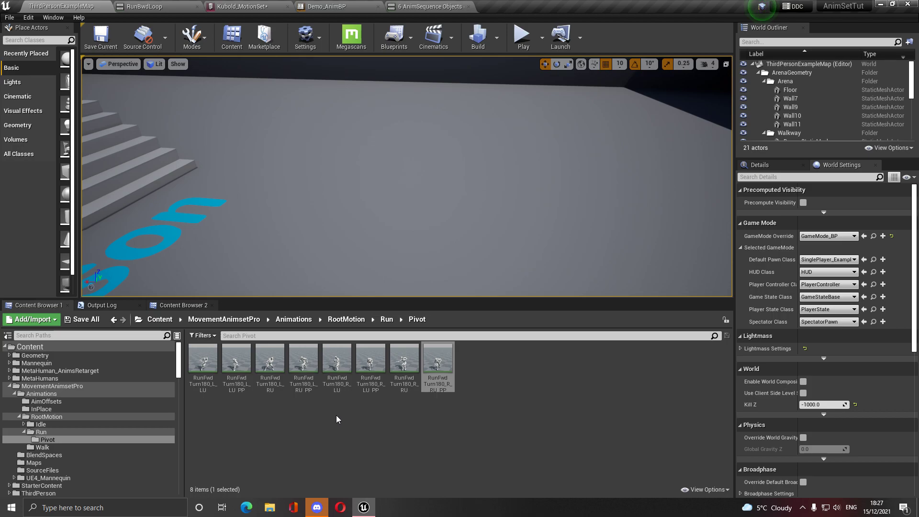
left_click(281, 376)
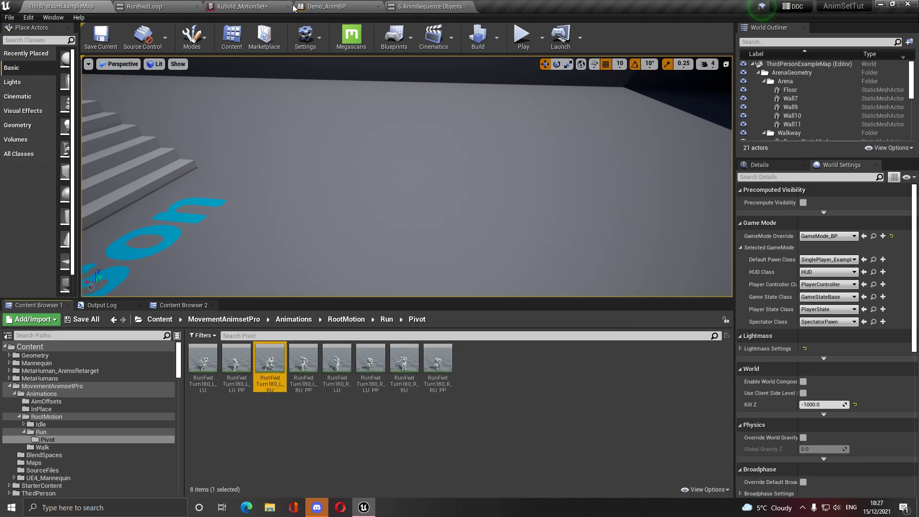
left_click(242, 7)
left_click(364, 299)
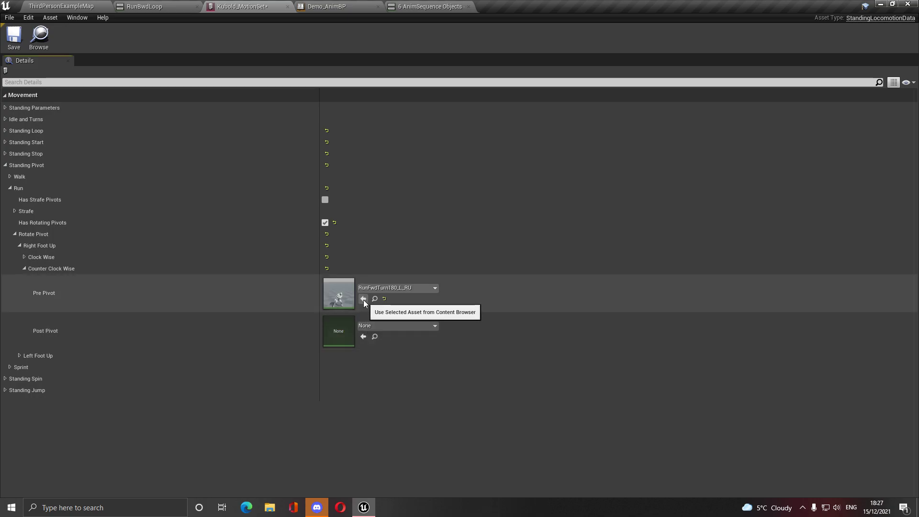
- Assign RunFwdTurn180_L_RU_PP to the Right Foot Up Counter Clock Wise Post Pivot and collapse Right Foot Up
left_click(77, 5)
left_click(301, 378)
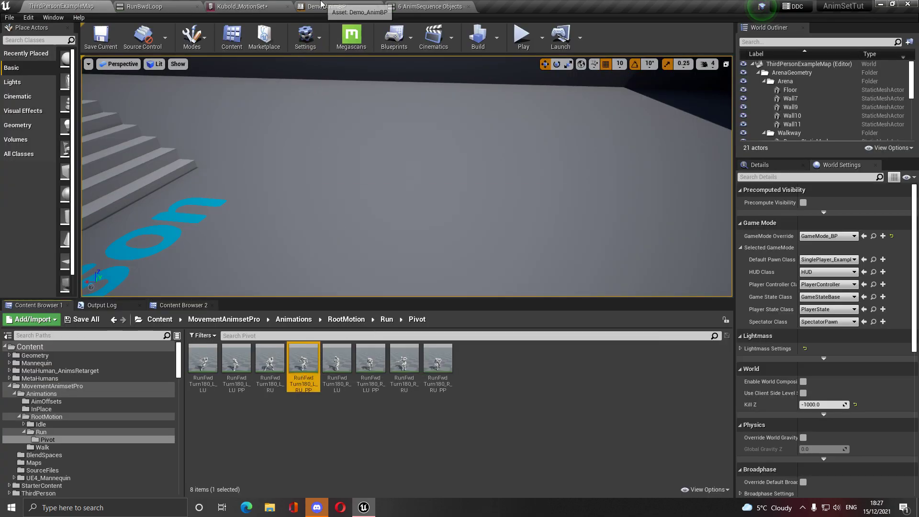
left_click(242, 7)
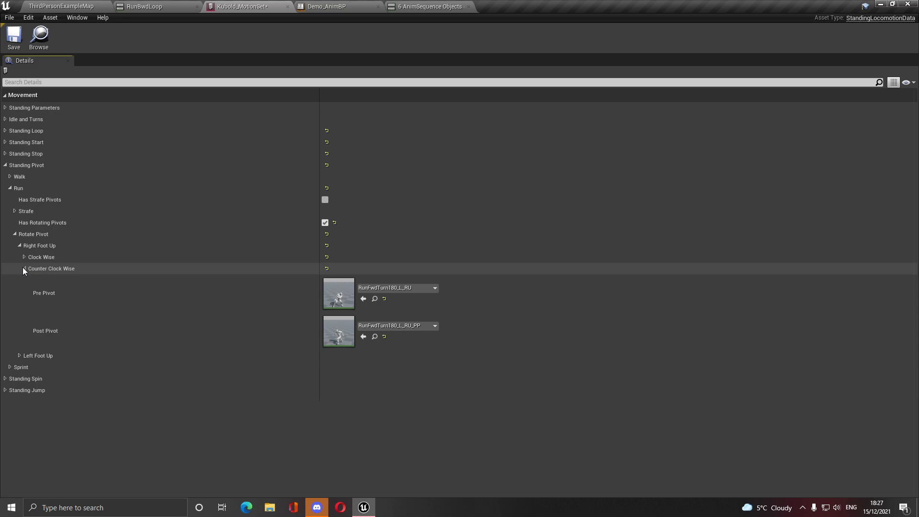
left_click(25, 269)
left_click(19, 246)
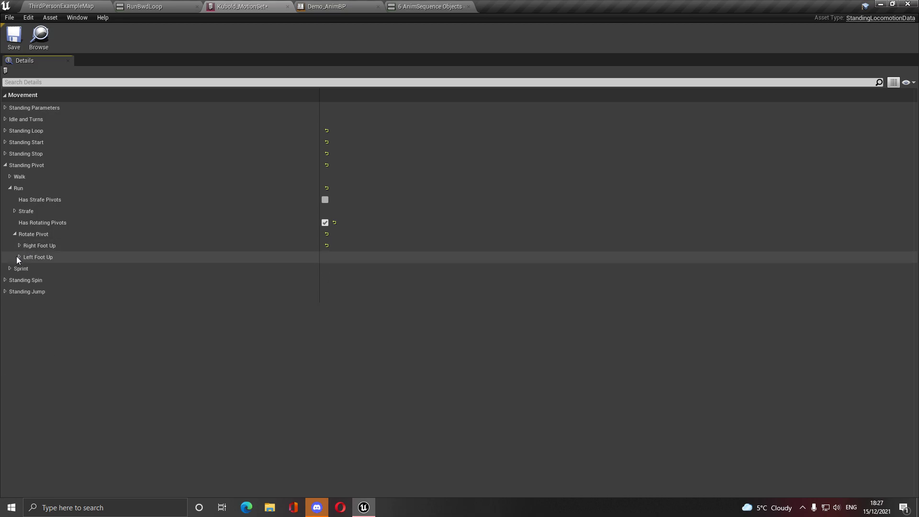
- Expand Clock Wise under Left Foot Up of the Run rotate pivot and assign RunFwdTurn180_R_LU to its Pre Pivot
left_click(19, 257)
left_click(24, 268)
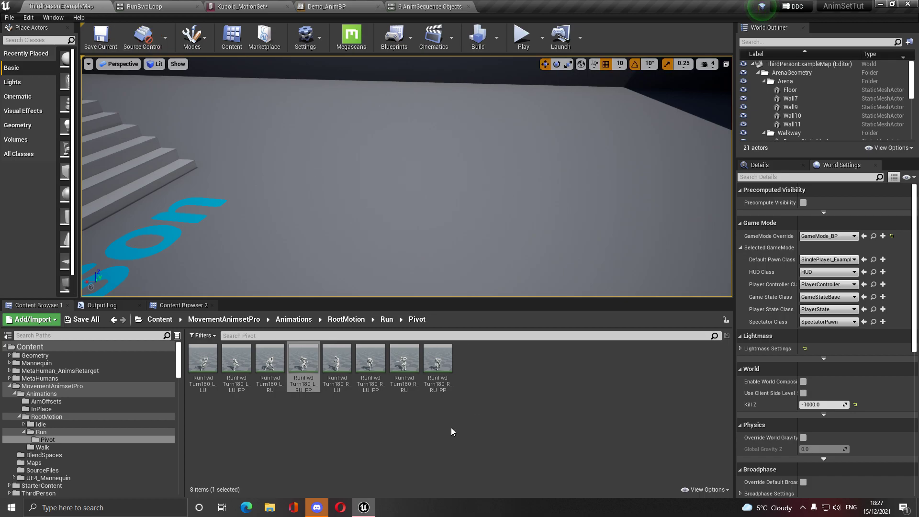
mouse_move(360, 371)
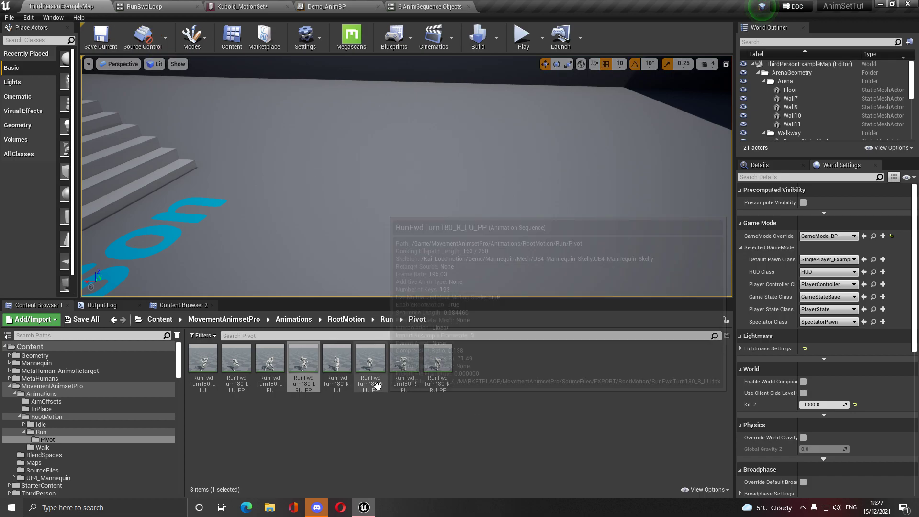
left_click_drag(360, 372, 351, 307)
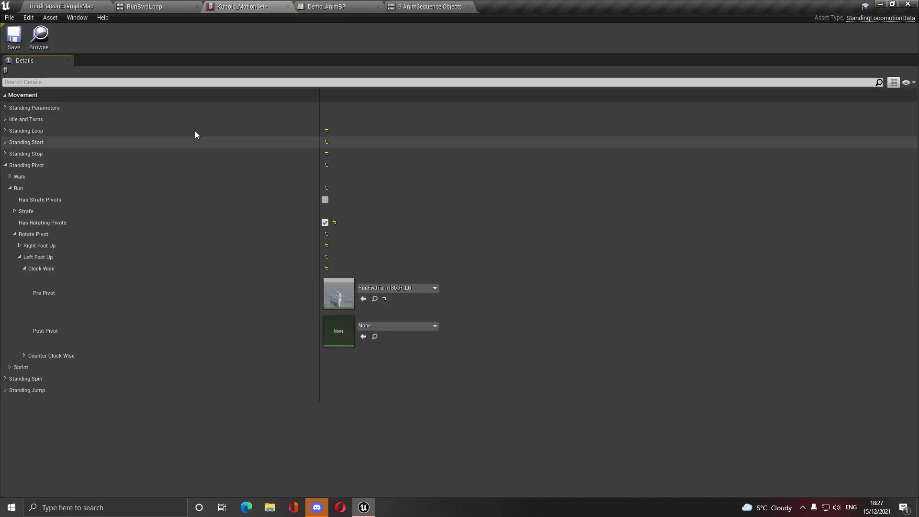
- Assign RunFwdTurn180_R_LU_PP as the Post Pivot of the Run rotate pivot's Left Foot Up, Clock Wise entry in Kubold_MotionSet
left_click(91, 4)
left_click_drag(372, 370, 238, 2)
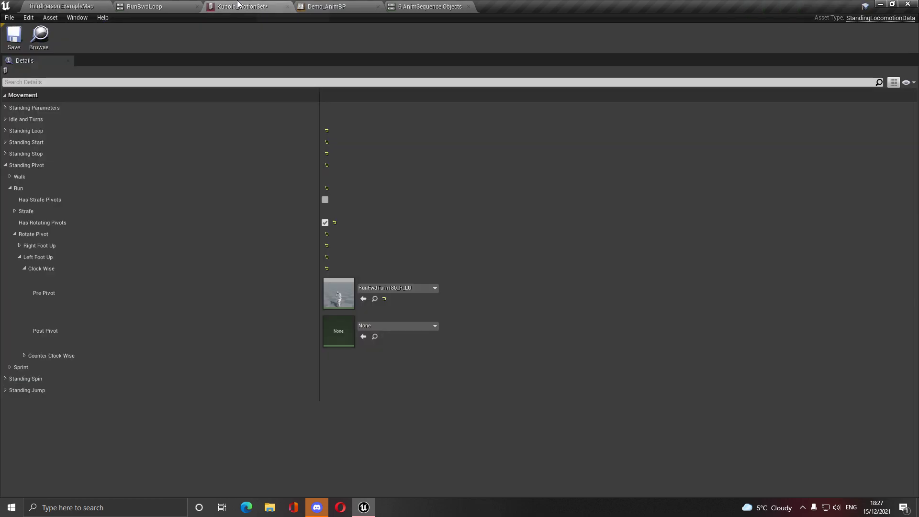
left_click(363, 336)
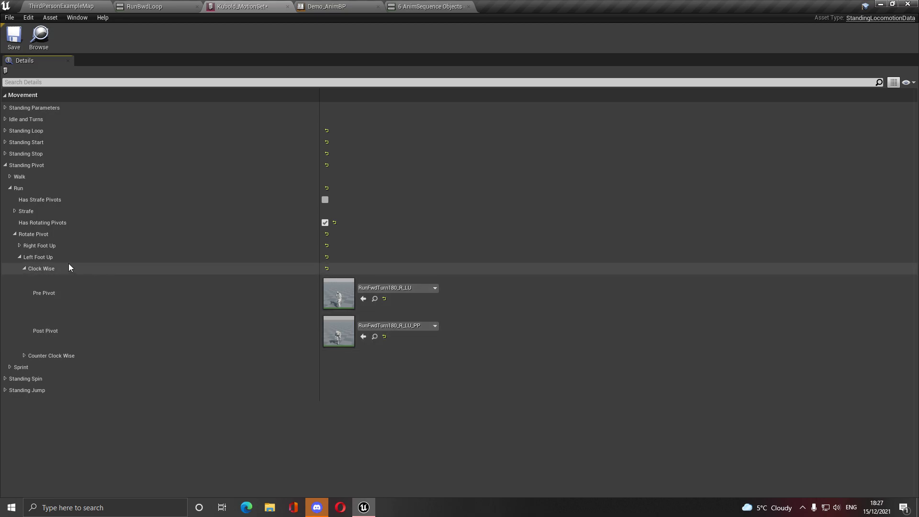
- Assign RunFwdTurn180_L_LU as the Pre Pivot of the Left Foot Up, Counter Clock Wise entry
left_click(24, 269)
left_click(24, 280)
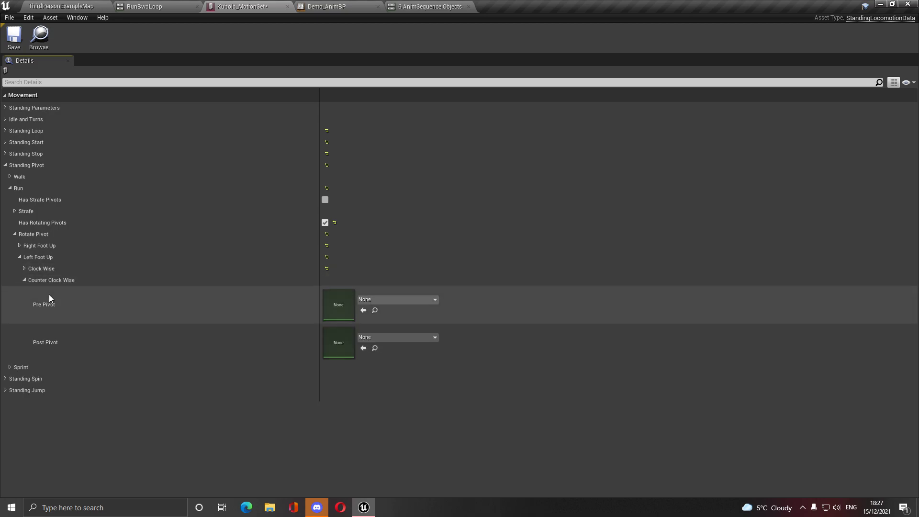
left_click(79, 6)
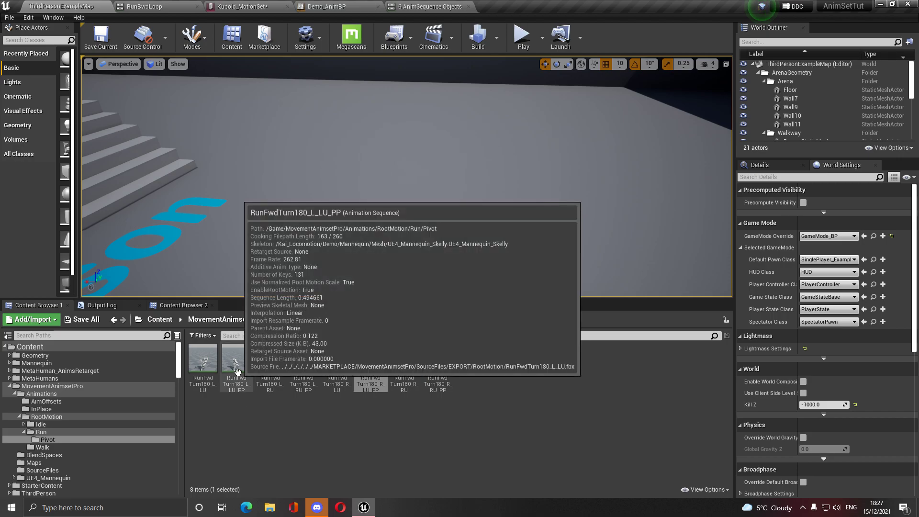
left_click(203, 367)
left_click(243, 7)
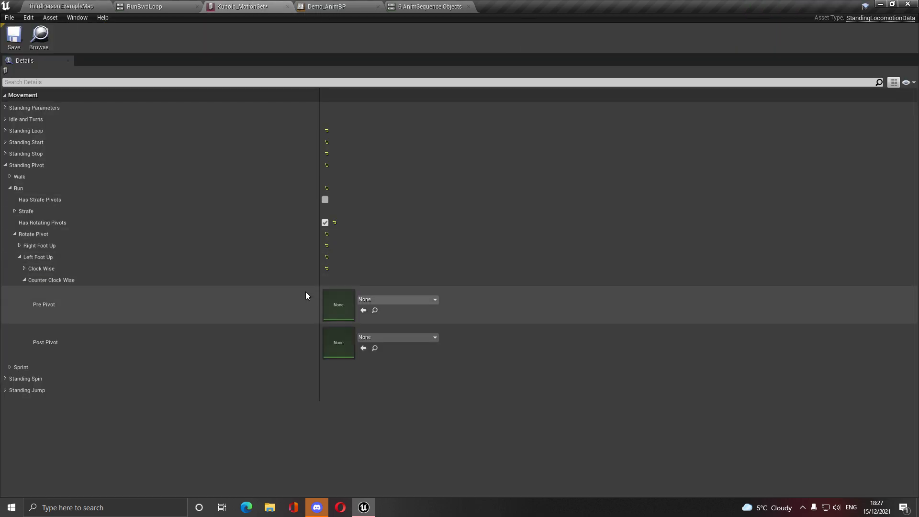
left_click(364, 310)
- Assign RunFwdTurn180_L_LU_PP as the Post Pivot of the Left Foot Up, Counter Clock Wise entry
left_click(69, 5)
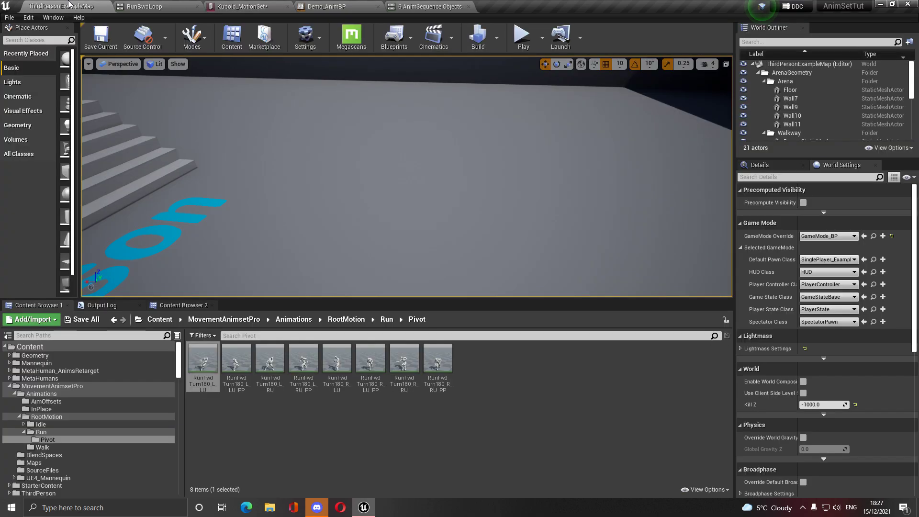
left_click(236, 359)
left_click(243, 6)
left_click(363, 349)
left_click(24, 280)
- Copy the Run settings under Standing Pivot and paste them onto the Sprint entry
left_click(9, 188)
left_click(10, 200)
left_click(10, 200)
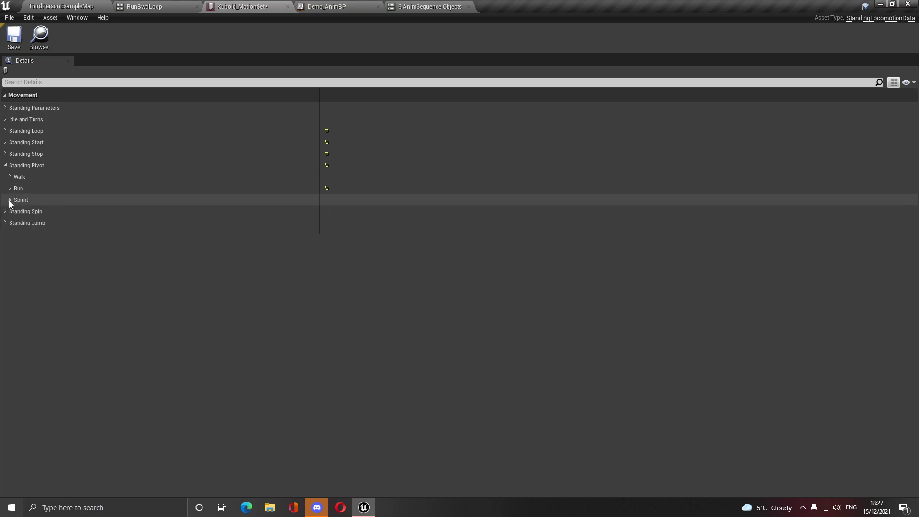
right_click(18, 188)
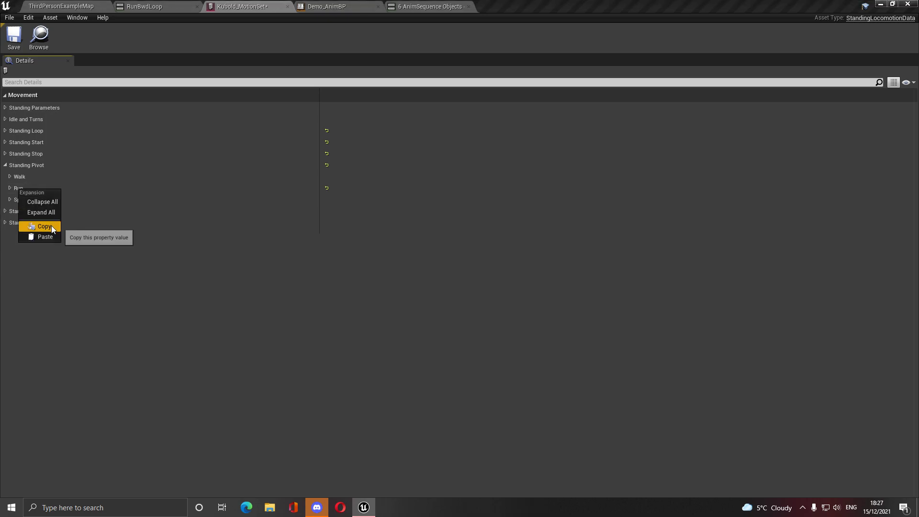
left_click(52, 226)
right_click(19, 189)
left_click(42, 224)
left_click(11, 190)
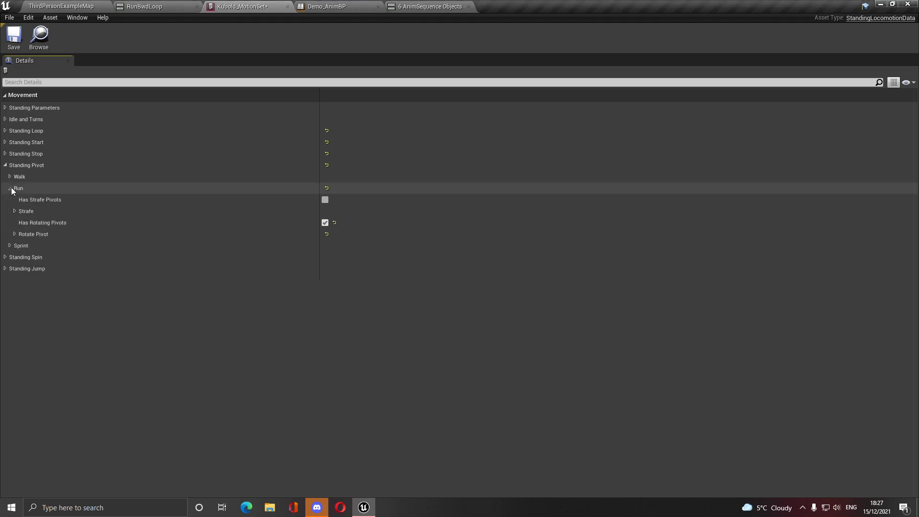
left_click(10, 189)
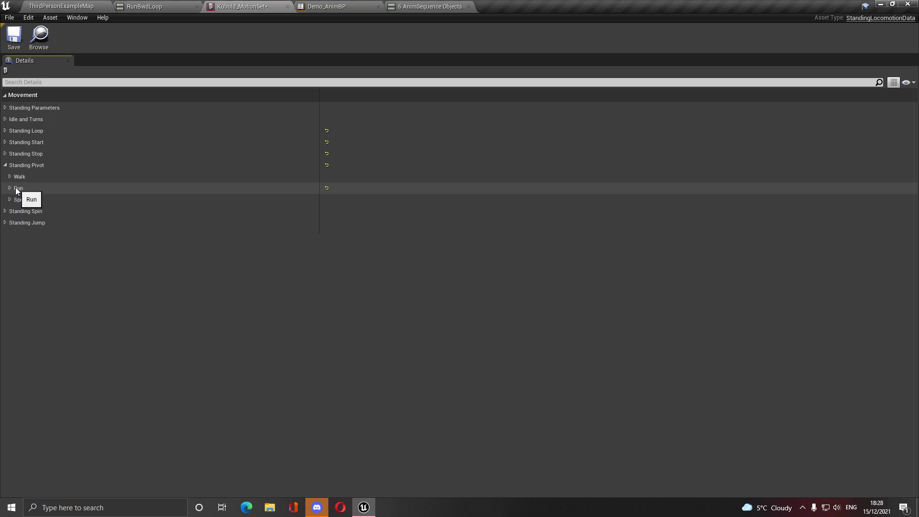
right_click(20, 189)
left_click(33, 206)
right_click(23, 200)
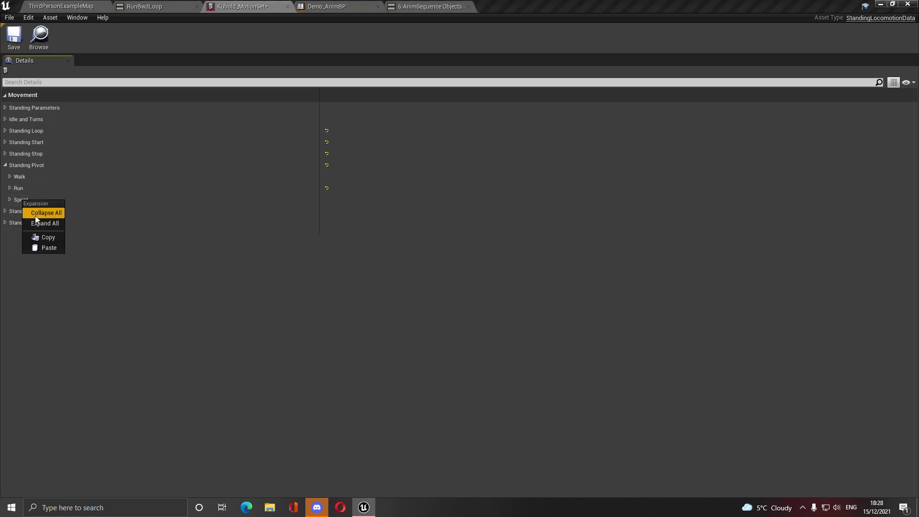
left_click(45, 247)
left_click(11, 188)
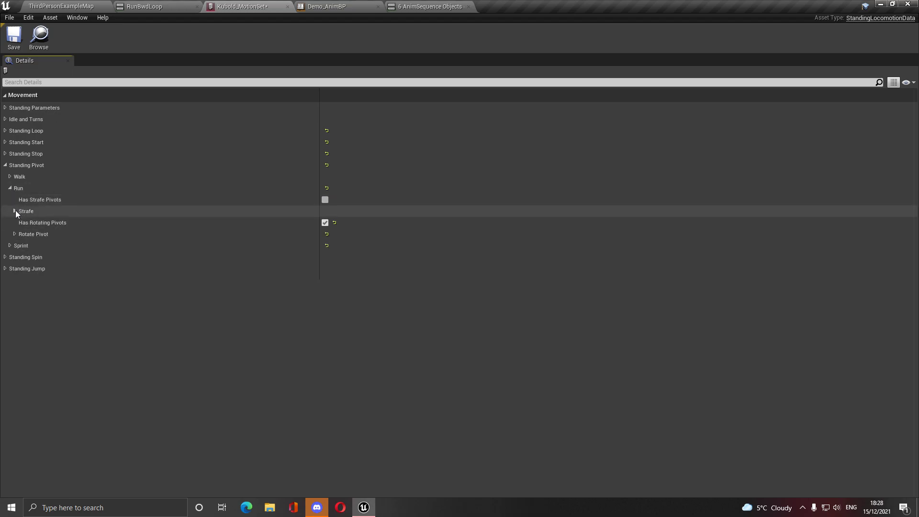
left_click(10, 189)
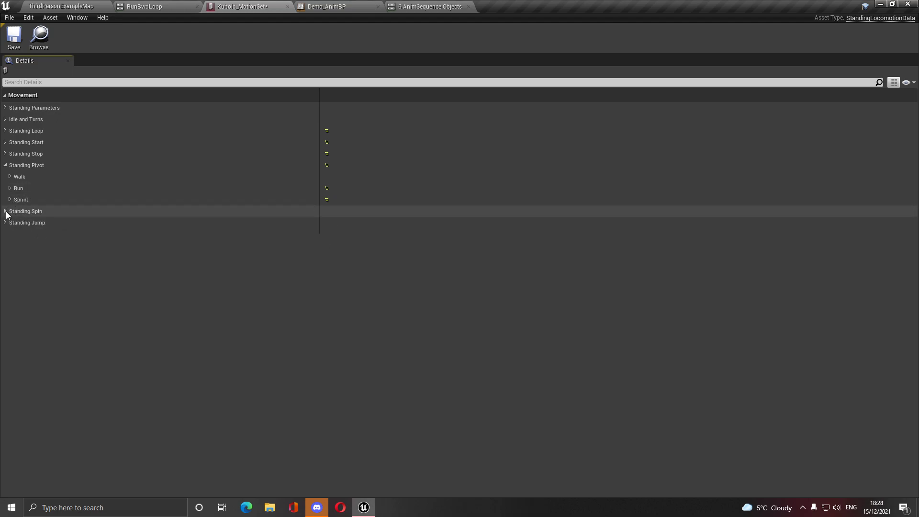
left_click(5, 165)
- Expand the Standing Jump settings and open the RootMotion/Idle/Jump animation folder in the level editor's content browser
left_click(6, 176)
left_click(5, 188)
left_click(61, 7)
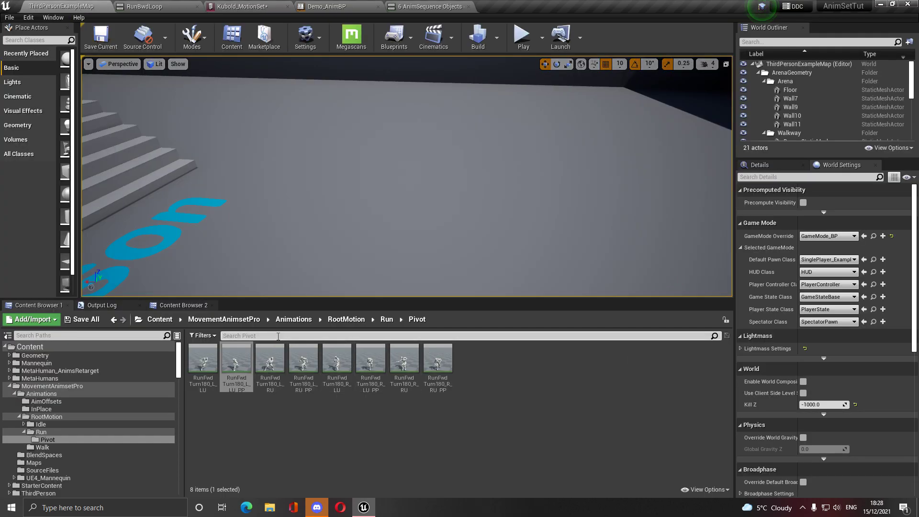
left_click(347, 319)
double_click(203, 359)
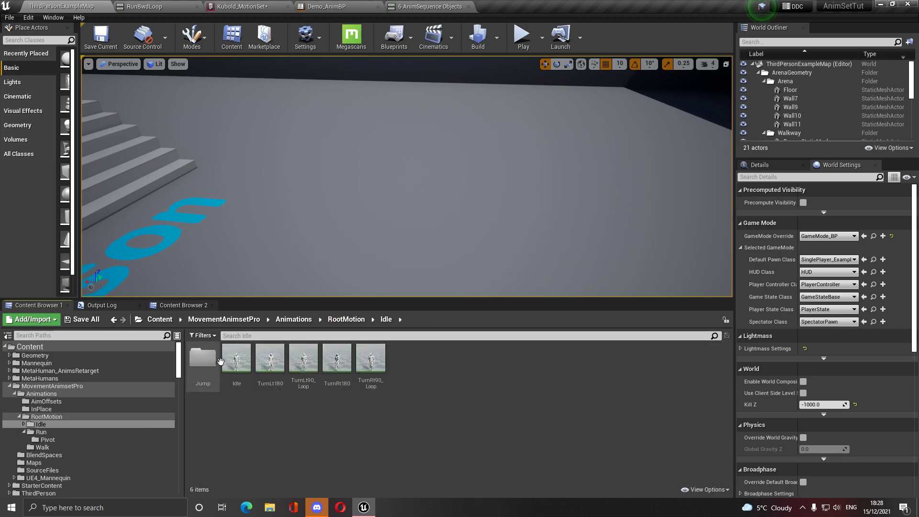
double_click(203, 359)
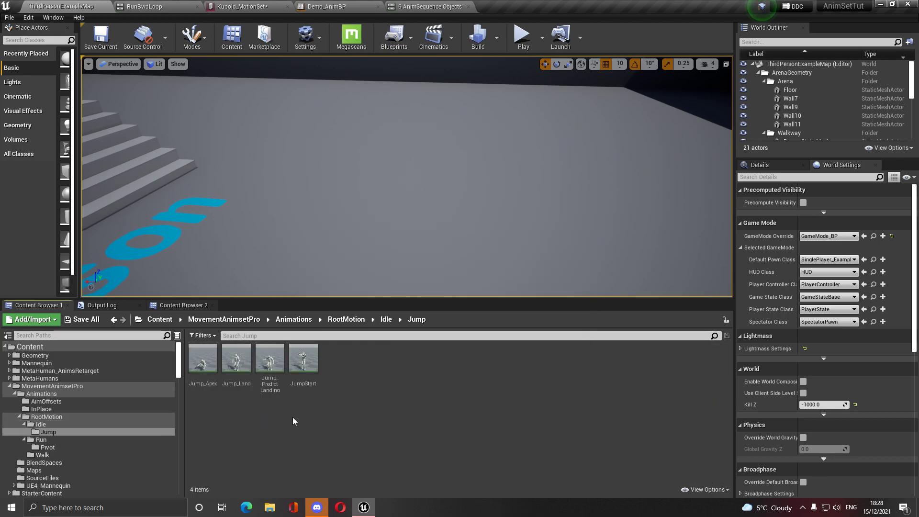
- Open JumpStart, Jump_PredictLanding, Jump_Land and Jump_Apex together for bulk editing in the property matrix
left_click(305, 376)
left_click(269, 363, "ctrl")
left_click(237, 362, "ctrl")
left_click(210, 362, "ctrl")
right_click(302, 367)
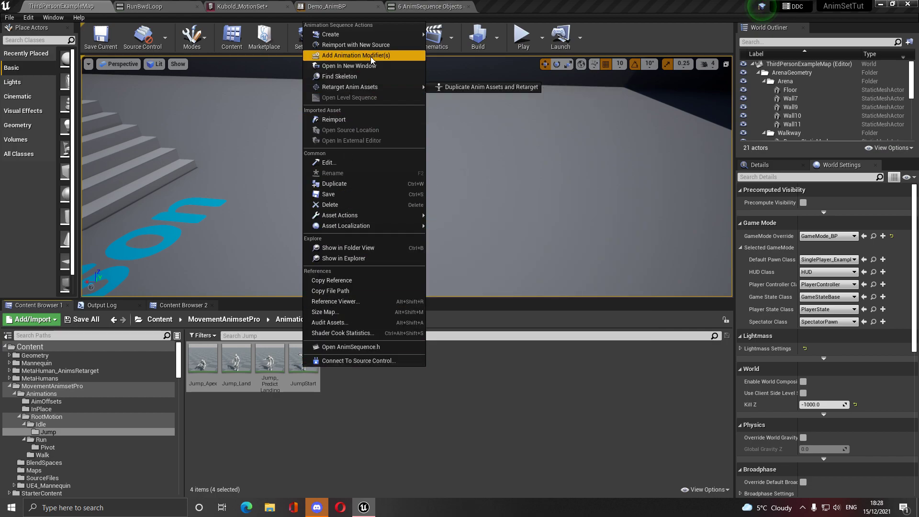
mouse_move(386, 215)
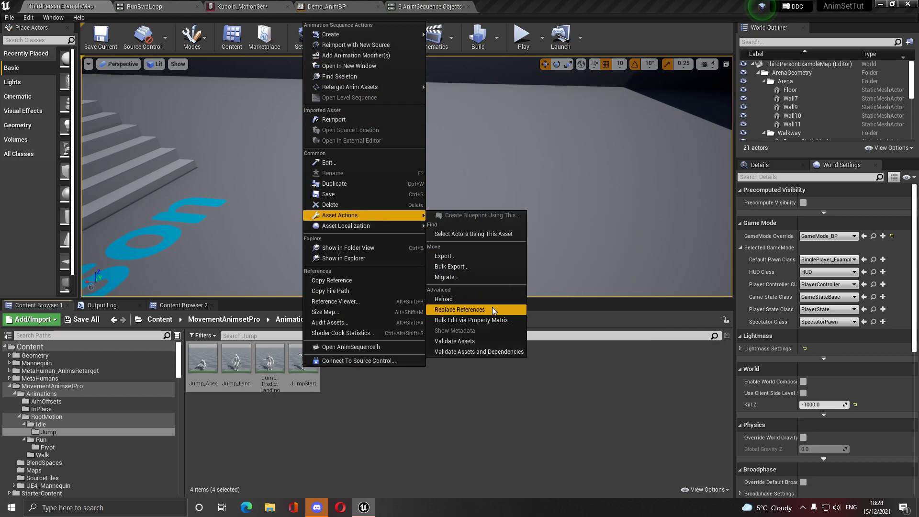
left_click(493, 320)
- Turn on EnableRootMotion and Force Root Lock for all four jump animations and save all assets
left_click(742, 88)
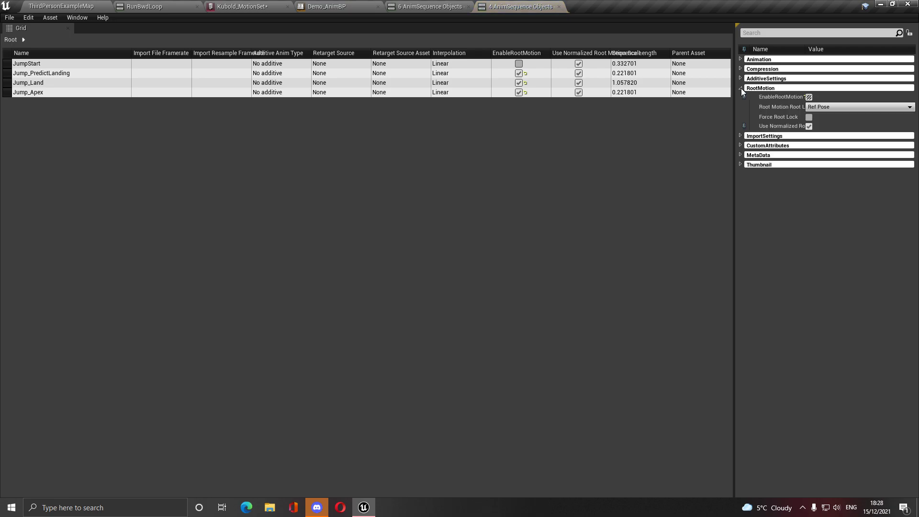
left_click(809, 117)
left_click(809, 98)
left_click(809, 97)
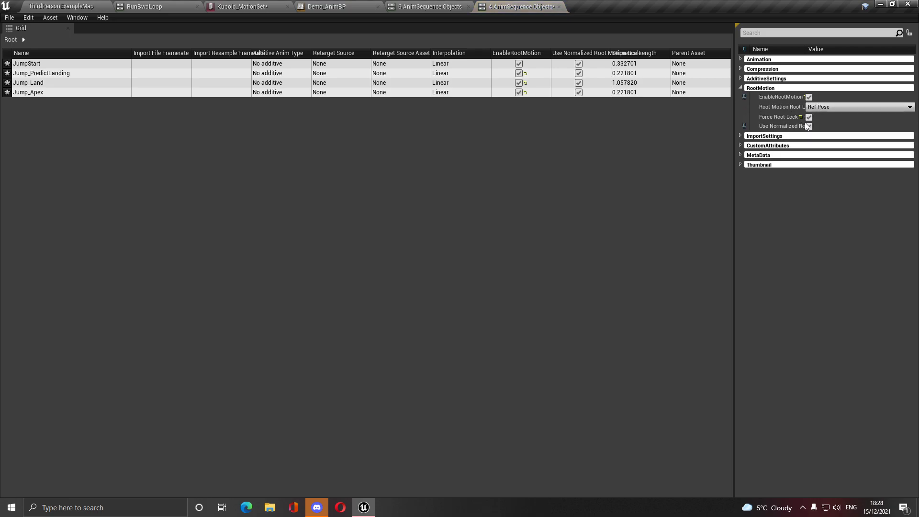
left_click(10, 17)
left_click(55, 67)
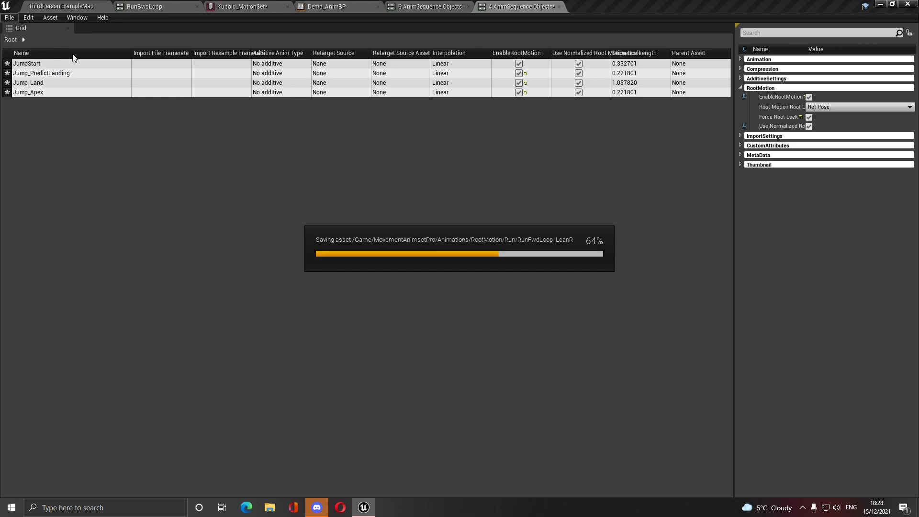
- Assign the JumpStart animation to the Jump Start slot of Kubold_MotionSet
left_click(83, 5)
left_click(253, 420)
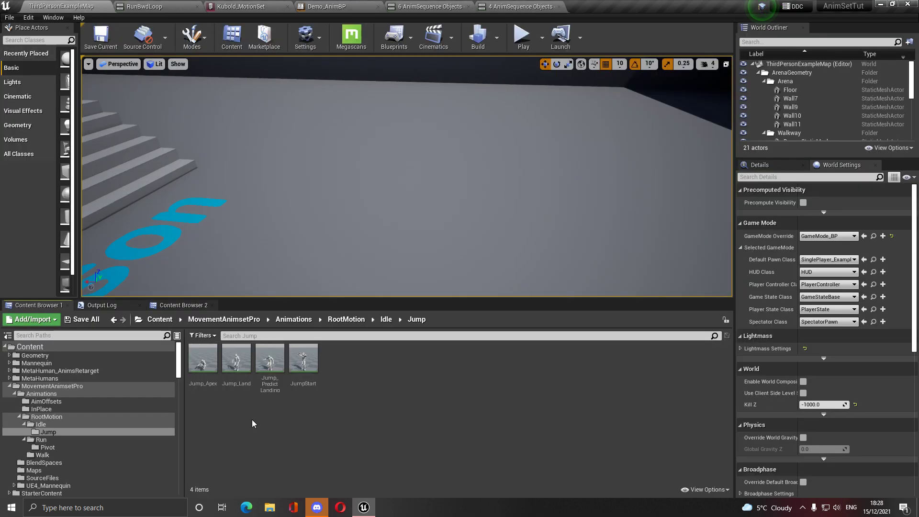
left_click(303, 360)
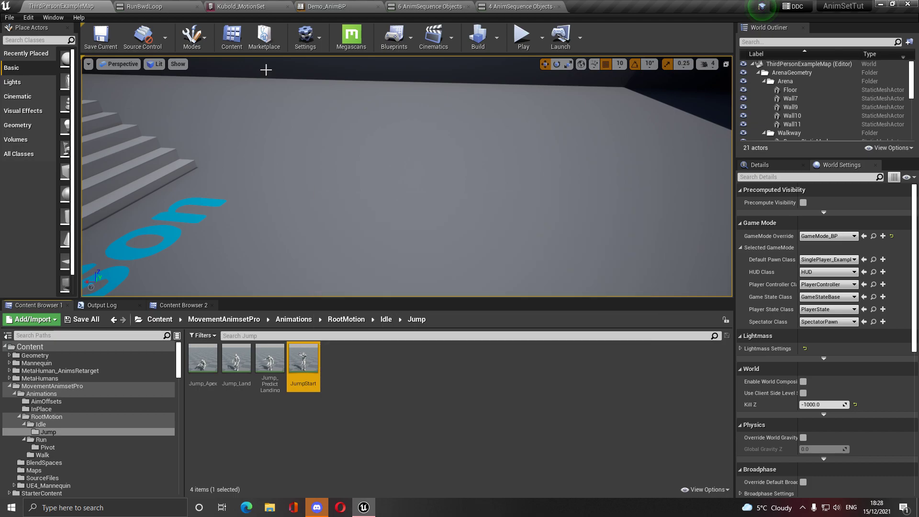
left_click(241, 7)
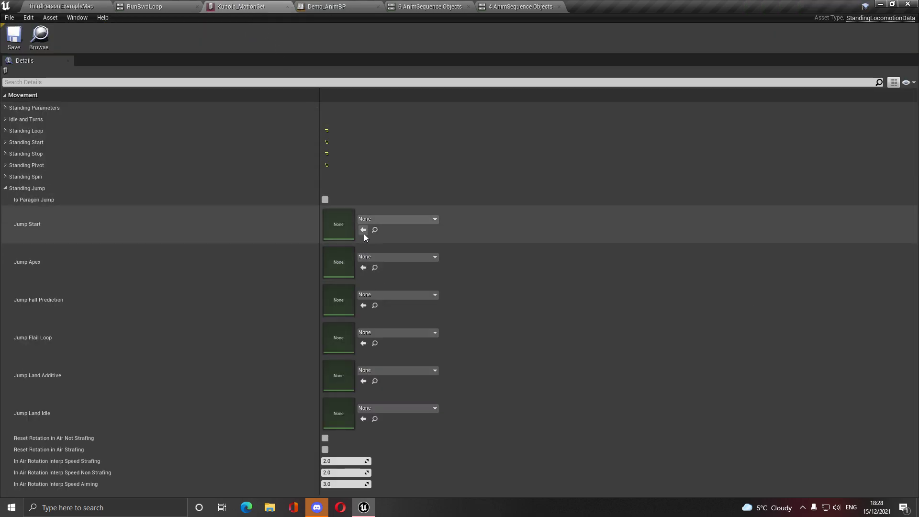
left_click(364, 230)
- Assign the Jump_PredictLanding animation to the Jump Fall Prediction slot
left_click(62, 6)
left_click(270, 359)
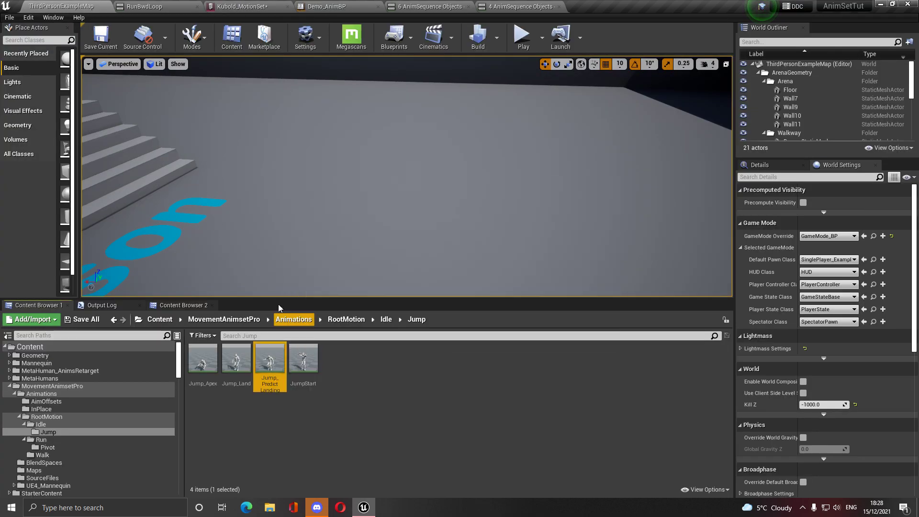
left_click(241, 6)
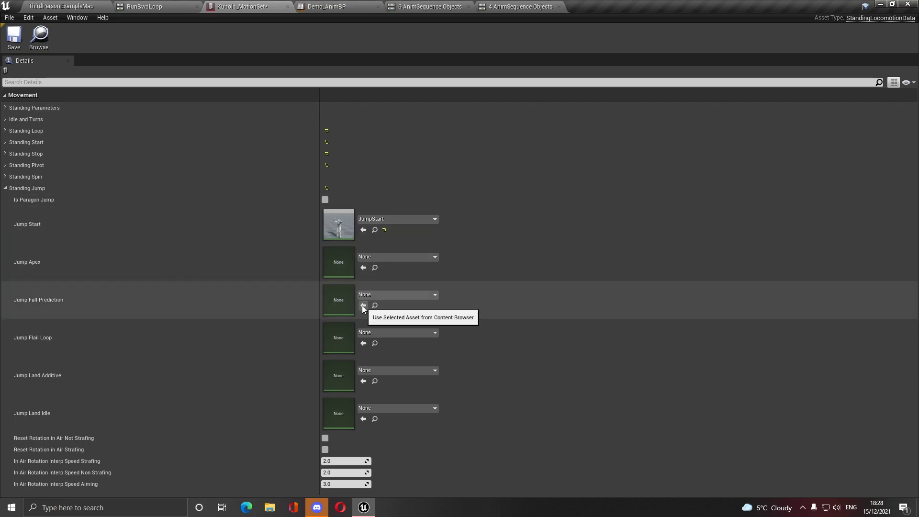
left_click(362, 307)
- Assign the Jump_Apex animation to the Jump Apex slot in the Standing Jump settings
left_click(103, 6)
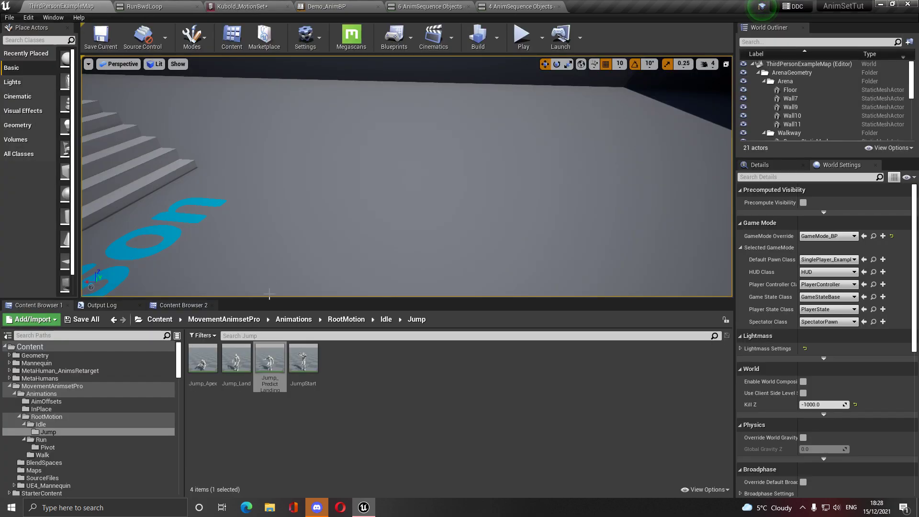
left_click(203, 358)
left_click(241, 6)
left_click(363, 268)
- Assign the Jump_Land animation to the Jump Land Idle slot in the Standing Jump settings
left_click(63, 5)
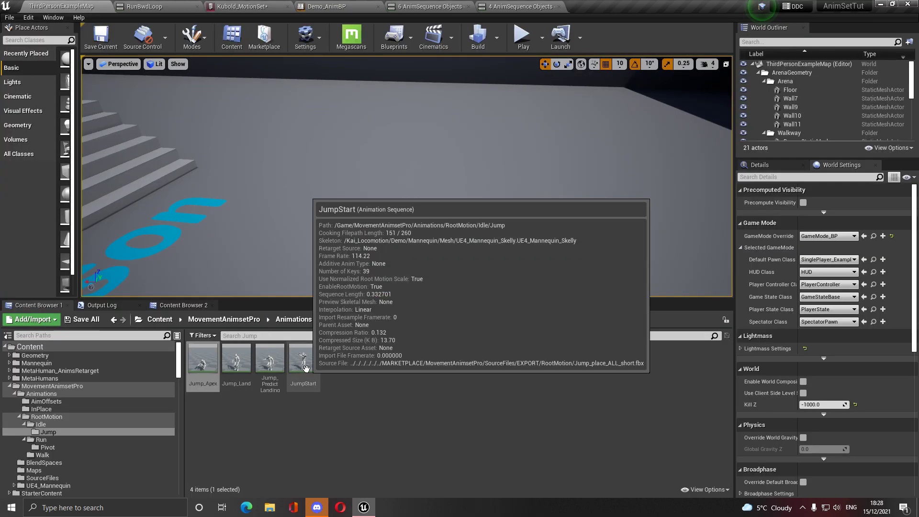
left_click(236, 358)
left_click(241, 7)
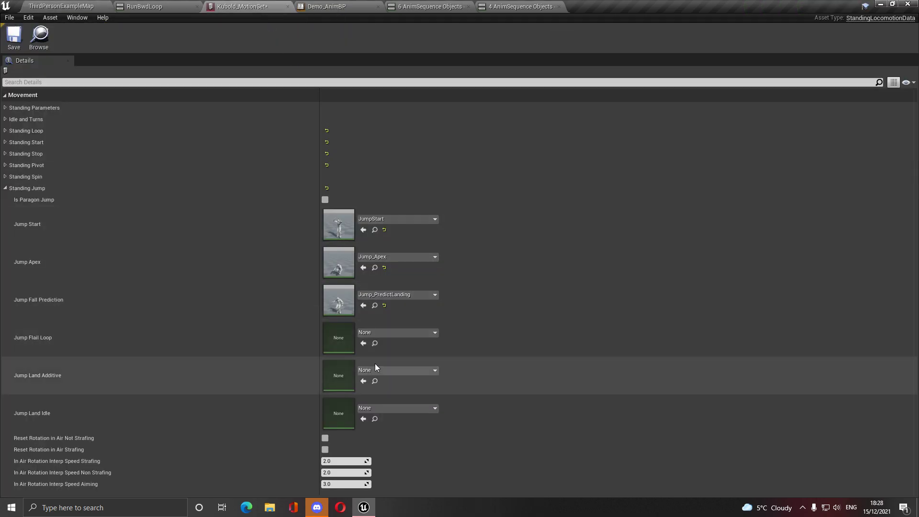
left_click(363, 419)
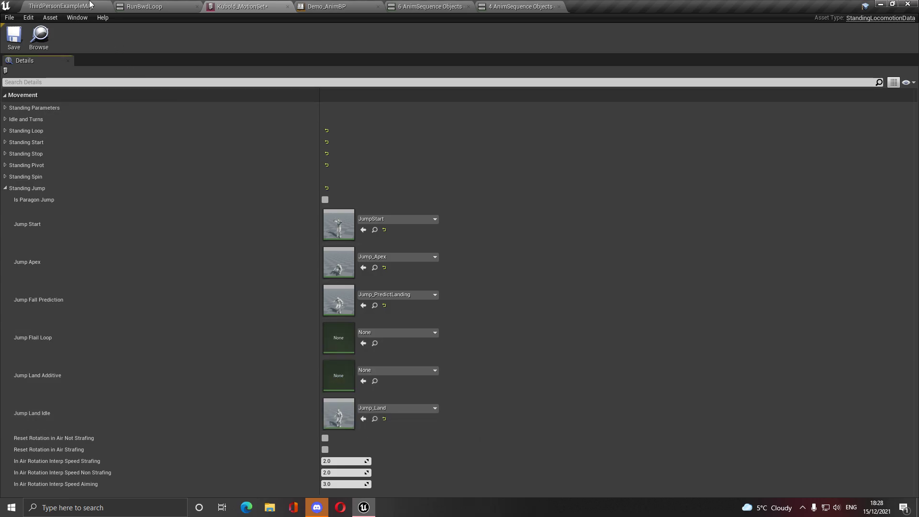
- Duplicate the Jump_Land animation in the Jump folder and name the copy Jump_Land_Additive
left_click(91, 4)
right_click(242, 364)
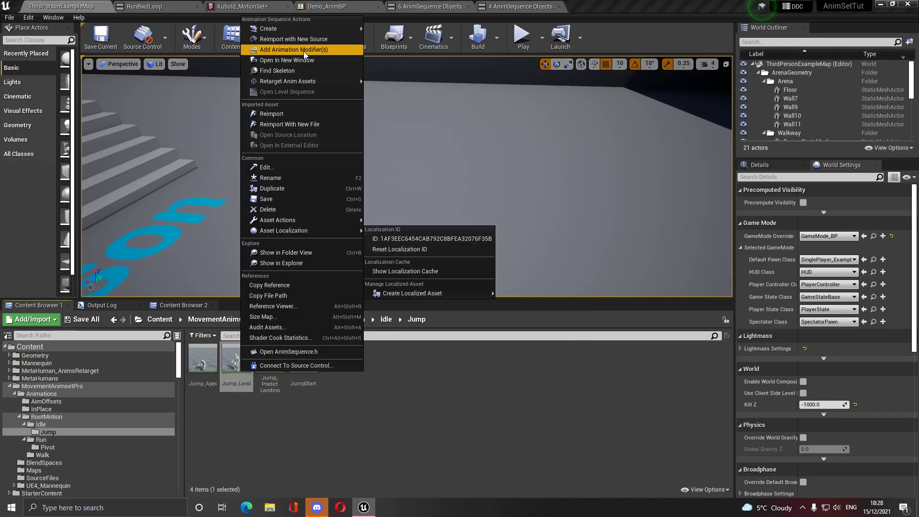
left_click(287, 188)
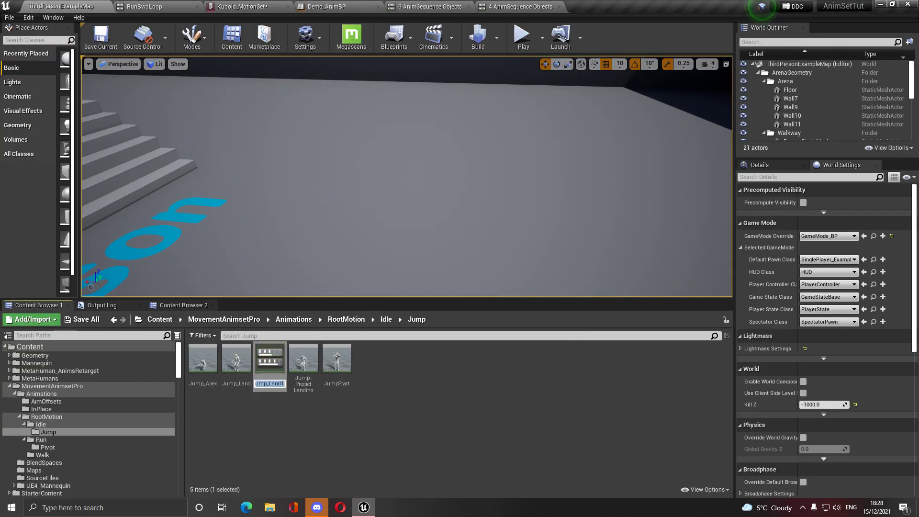
key("BackSpace")
type("_Additive")
key("Return")
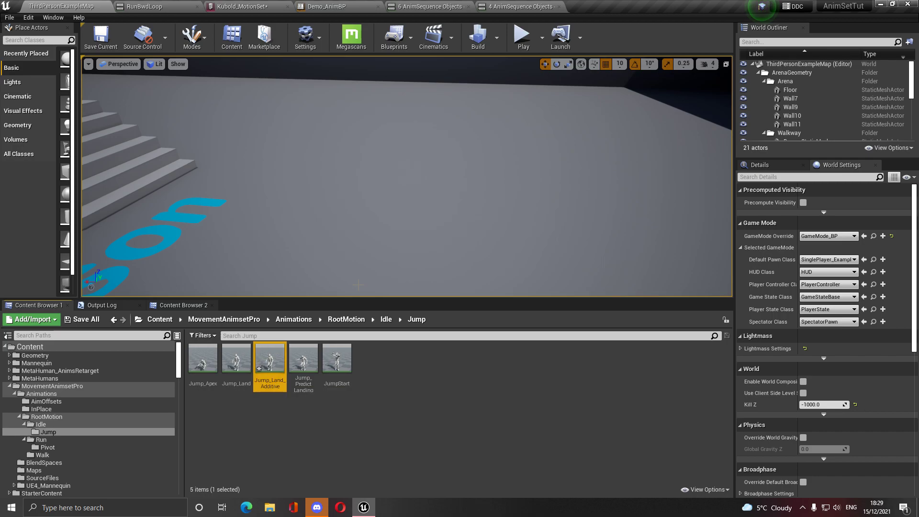
- Open Jump_Land_Additive and set its Additive Anim Type to Local Space with Selected animation frame as the Base Pose Type
double_click(285, 364)
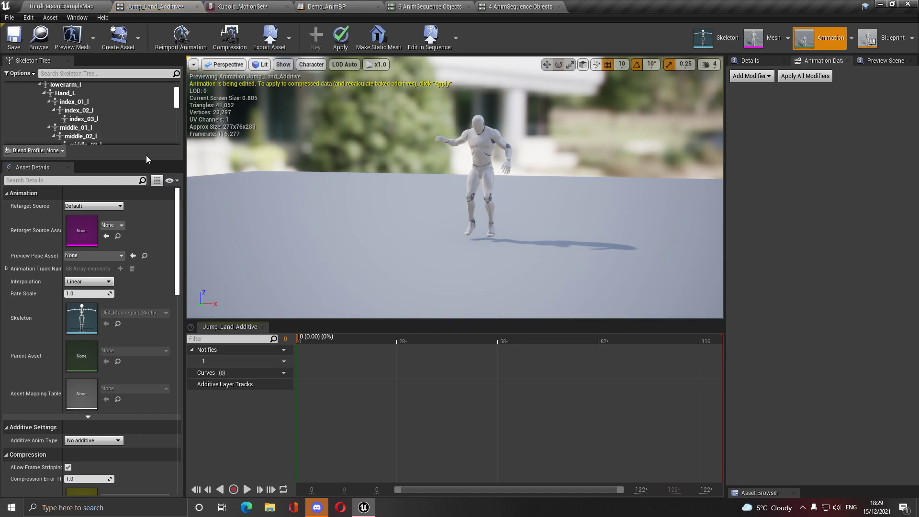
scroll(94, 285, "down", 4)
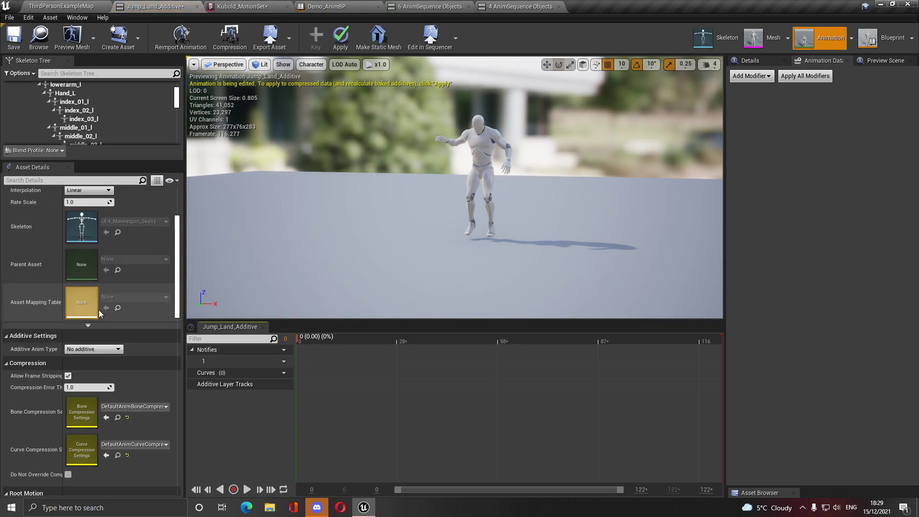
left_click(98, 349)
left_click(98, 365)
left_click(102, 362)
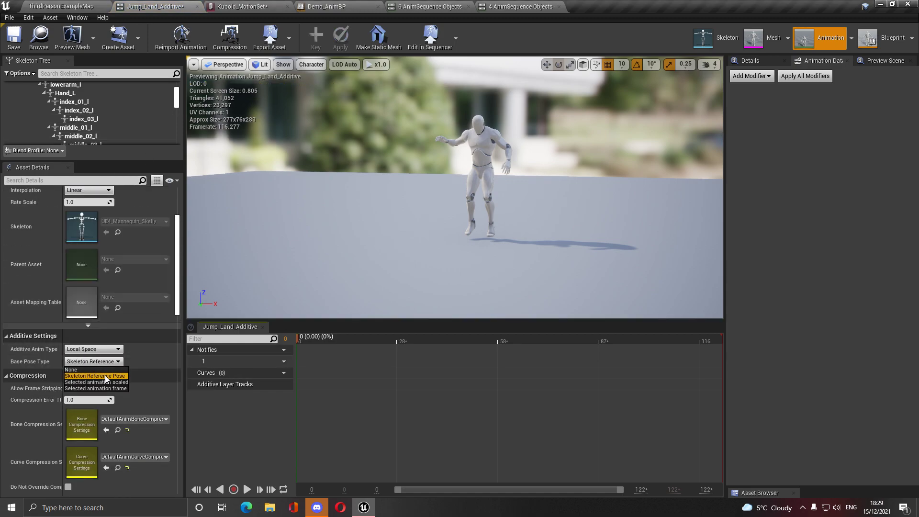
left_click(120, 390)
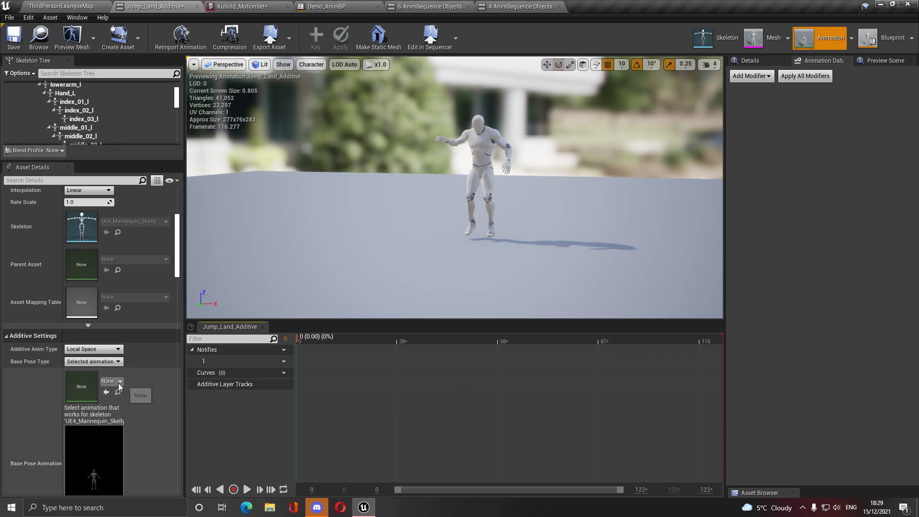
- Assign the Idle animation from the Idle folder as the Base Pose Animation of Jump_Land_Additive and save the asset
left_click(61, 7)
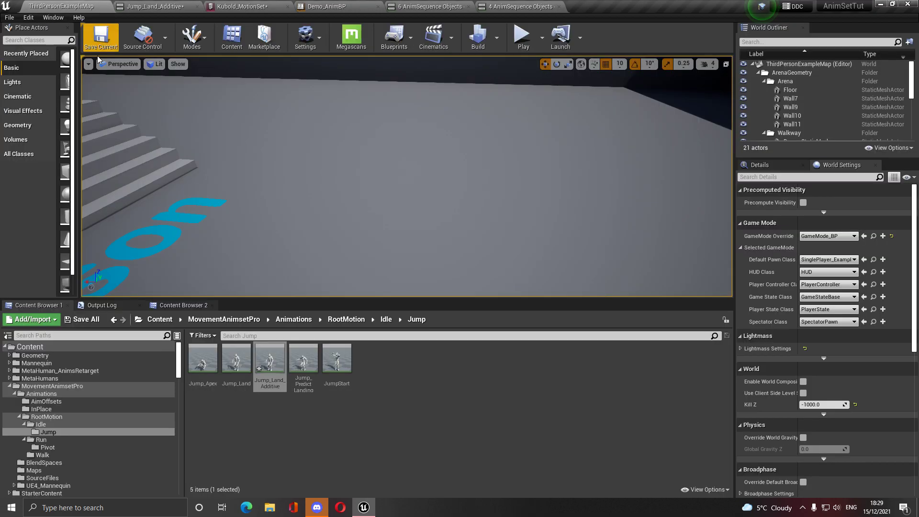
left_click(384, 319)
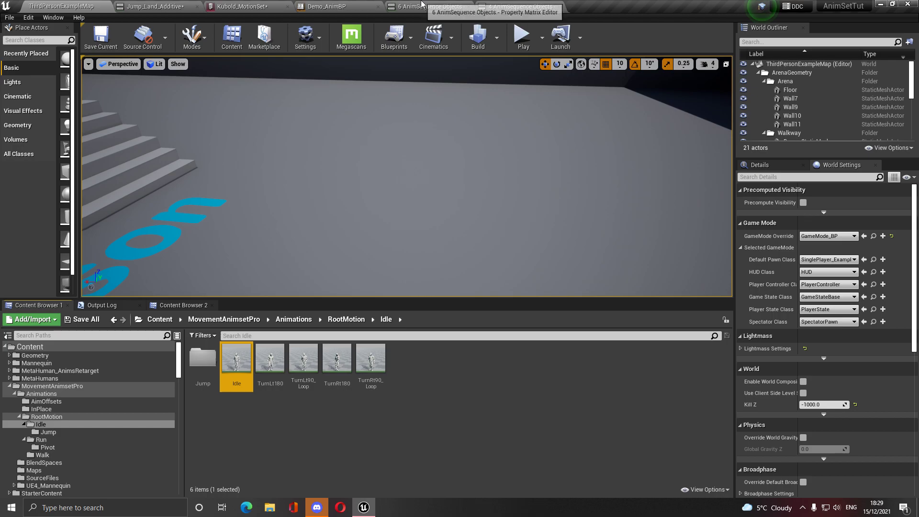
left_click(147, 5)
left_click(106, 393)
scroll(141, 384, "down", 5)
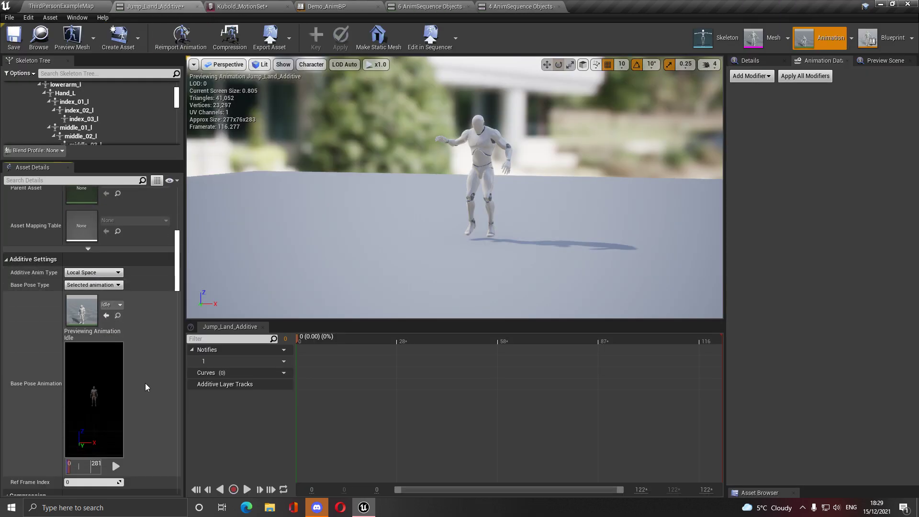
left_click(15, 37)
- Add the existing Landing curve to the Jump_Land_Additive animation
left_click(74, 6)
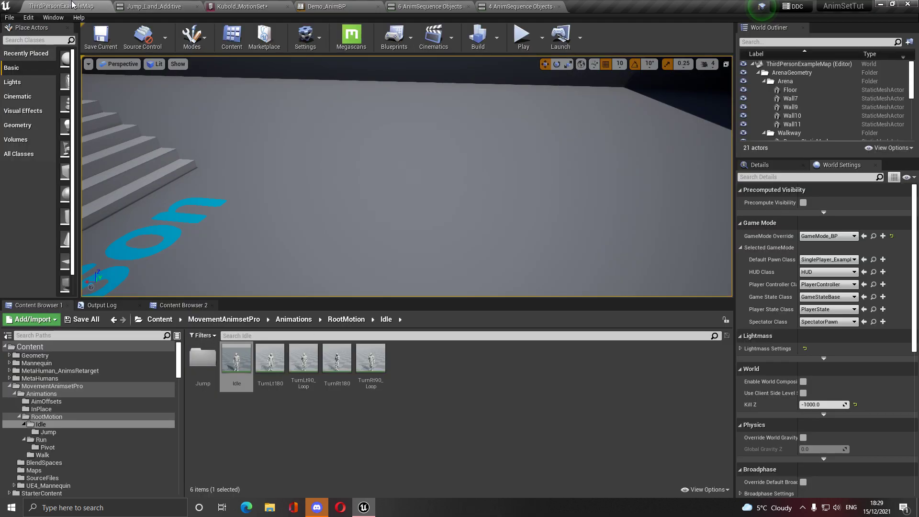
left_click(153, 6)
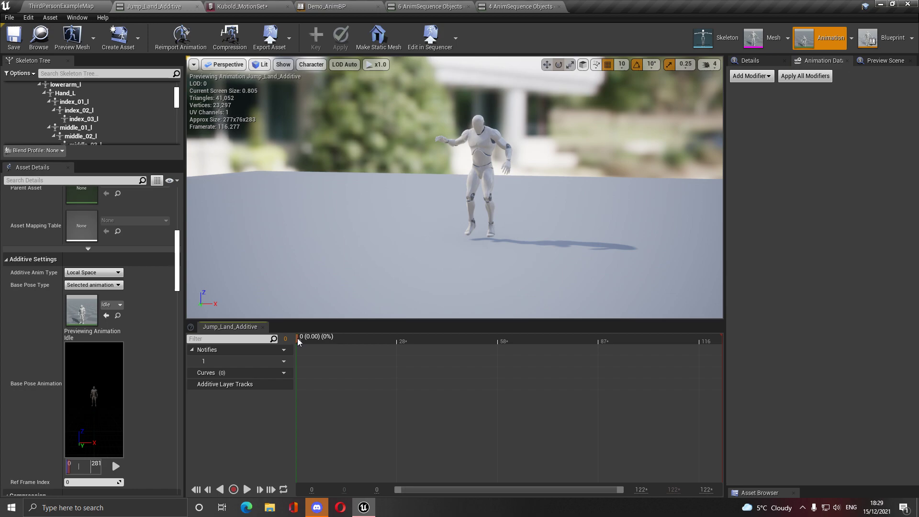
left_click_drag(299, 340, 298, 359)
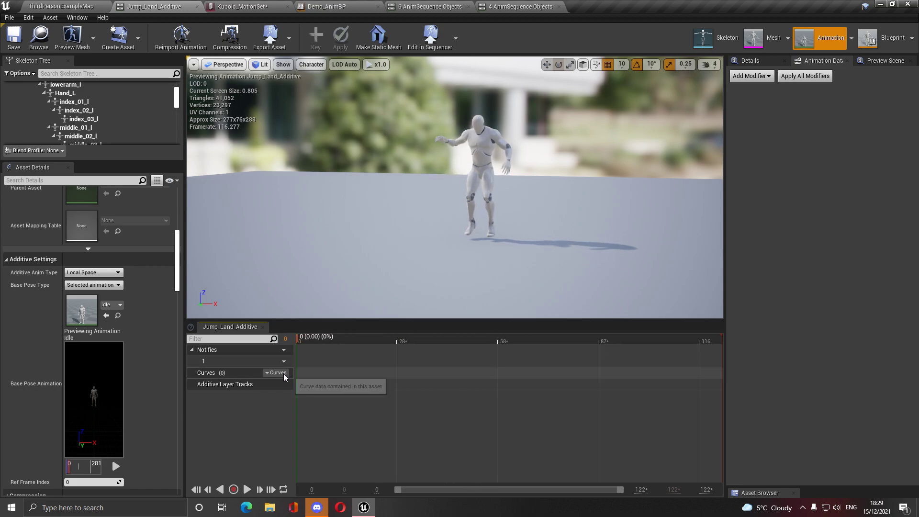
left_click(284, 373)
mouse_move(309, 390)
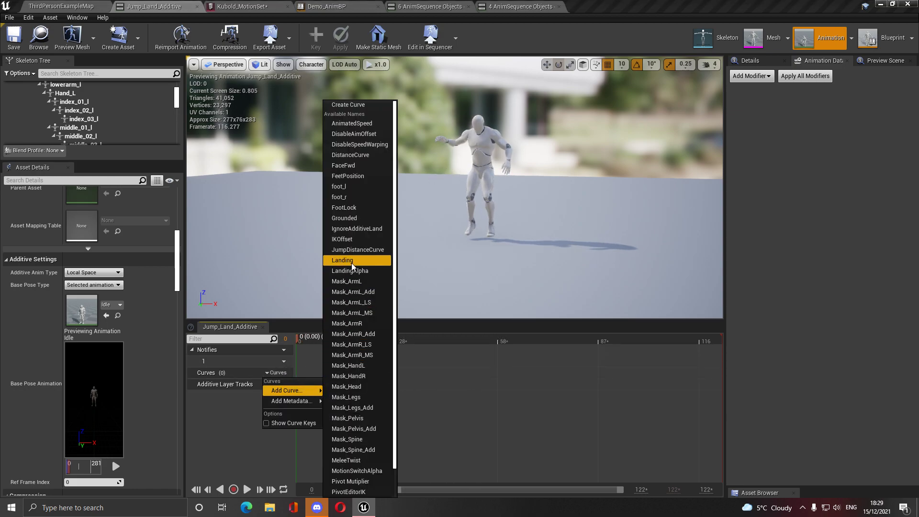
left_click(352, 260)
- Open the Landing curve for editing and add a key with value 0 at time 0
double_click(302, 384)
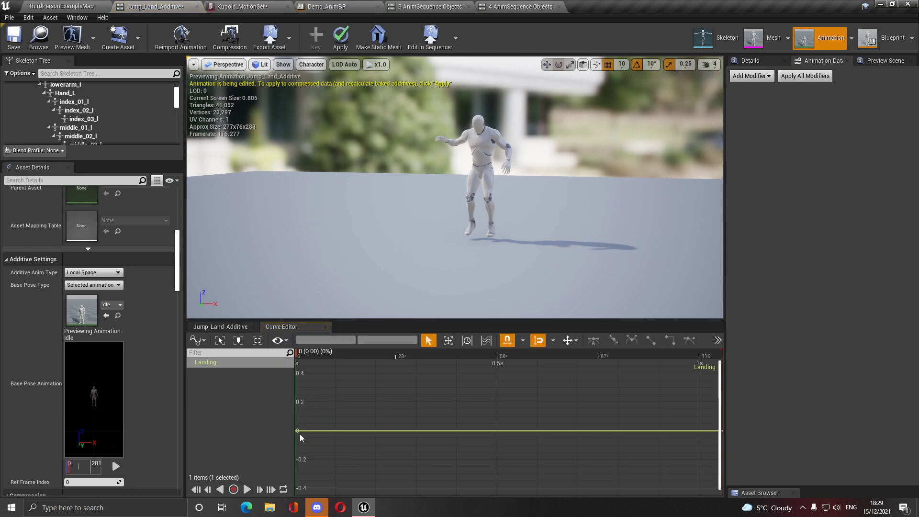
right_click(298, 431)
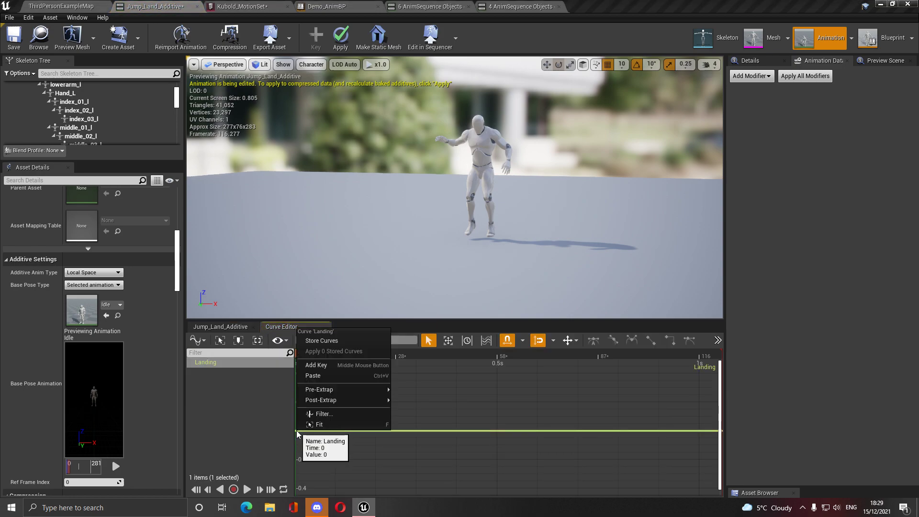
left_click(333, 375)
right_click(297, 431)
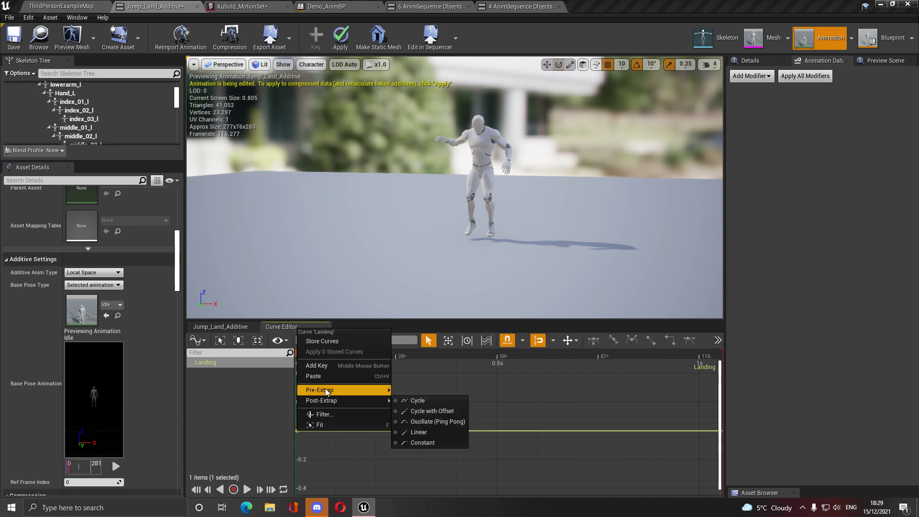
left_click(327, 366)
- Add a second Landing curve key at about 0.7 s, set its value to 1, and save the animation
left_click_drag(298, 355, 585, 389)
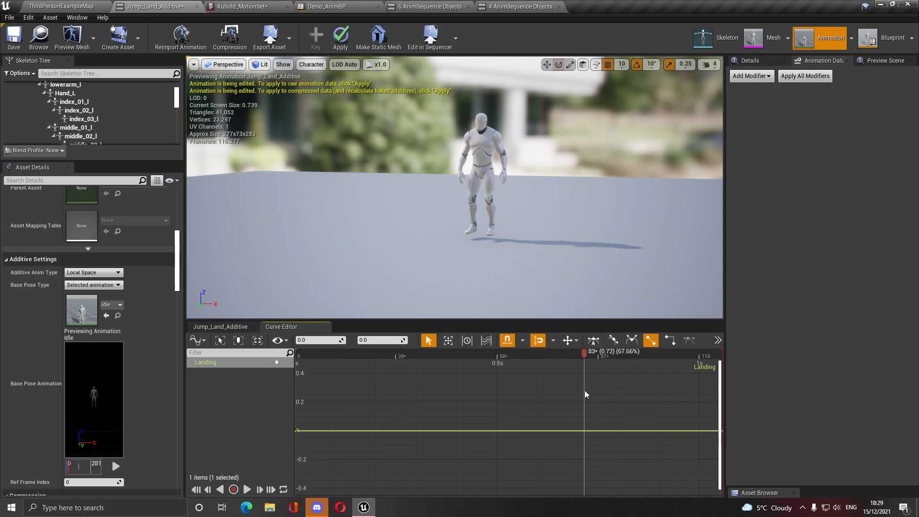
right_click(584, 430)
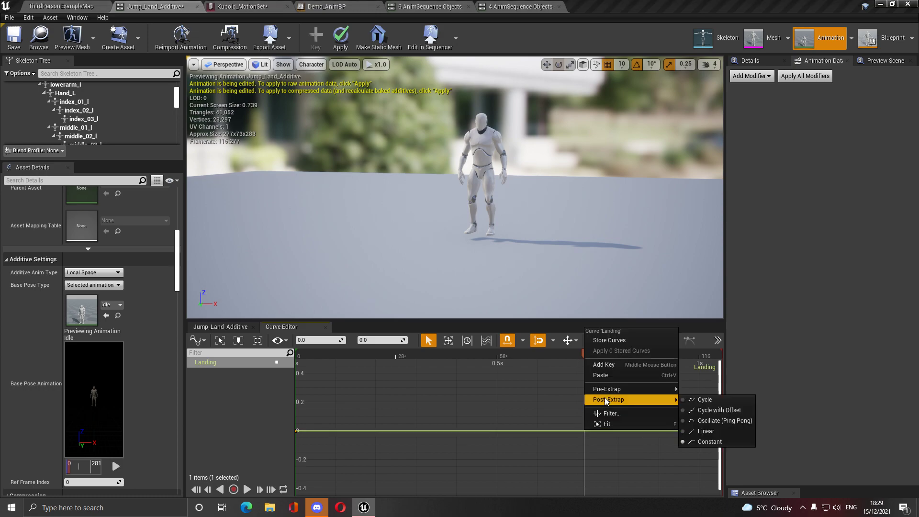
left_click(607, 366)
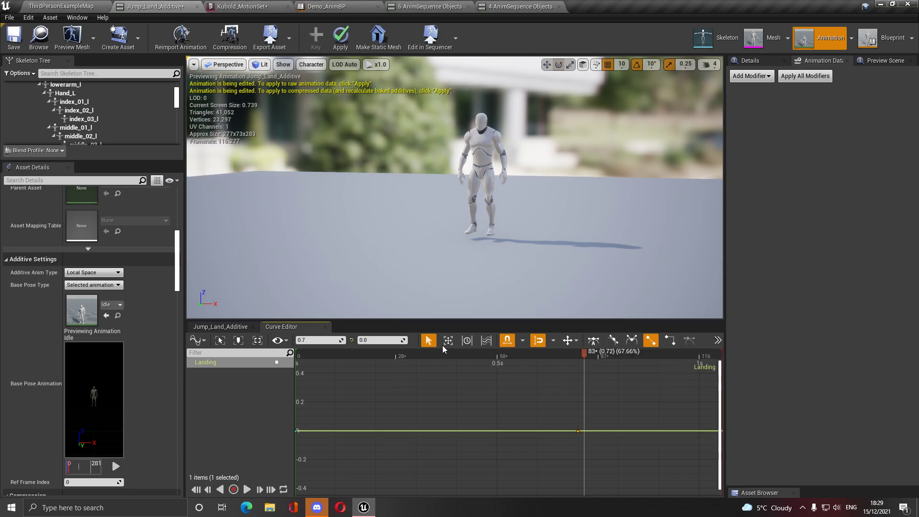
type("1")
key("Return")
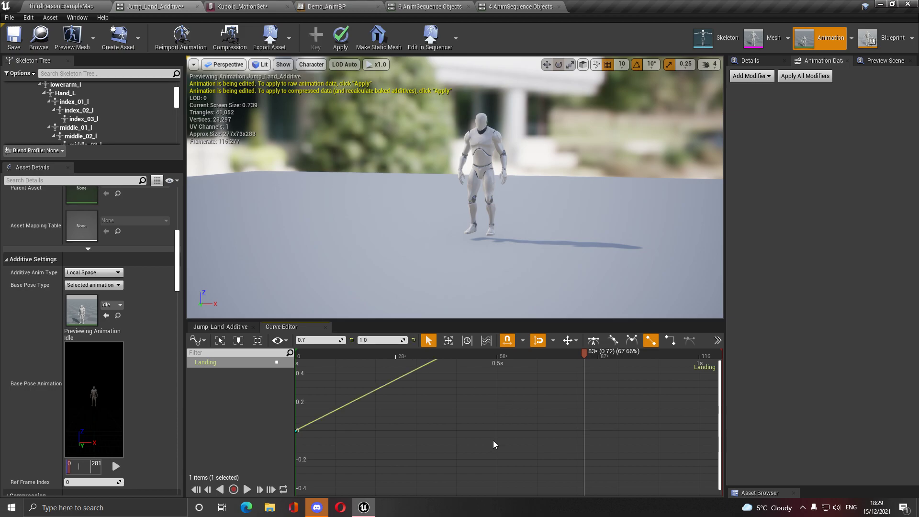
left_click(493, 442)
key("f")
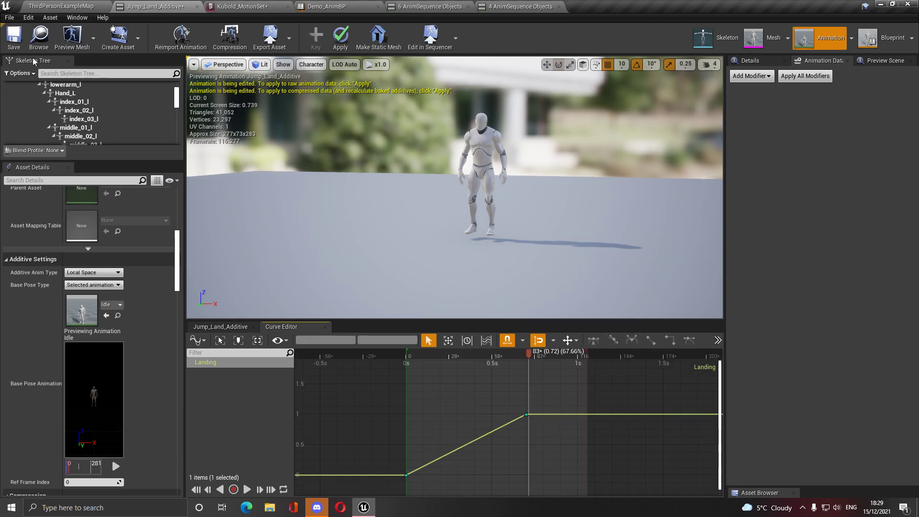
left_click(13, 39)
- Assign the Jump_Land_Additive animation to the Jump Land Additive slot of Kubold_MotionSet
left_click(62, 6)
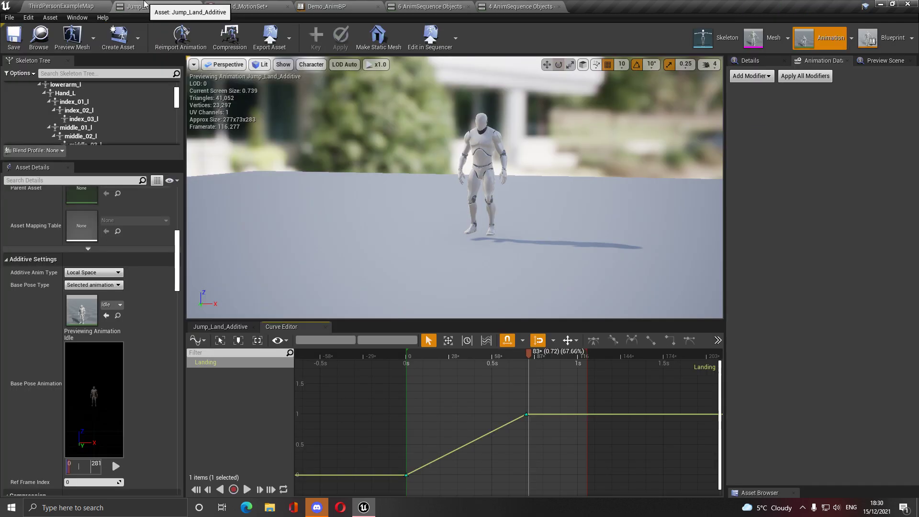
left_click(154, 7)
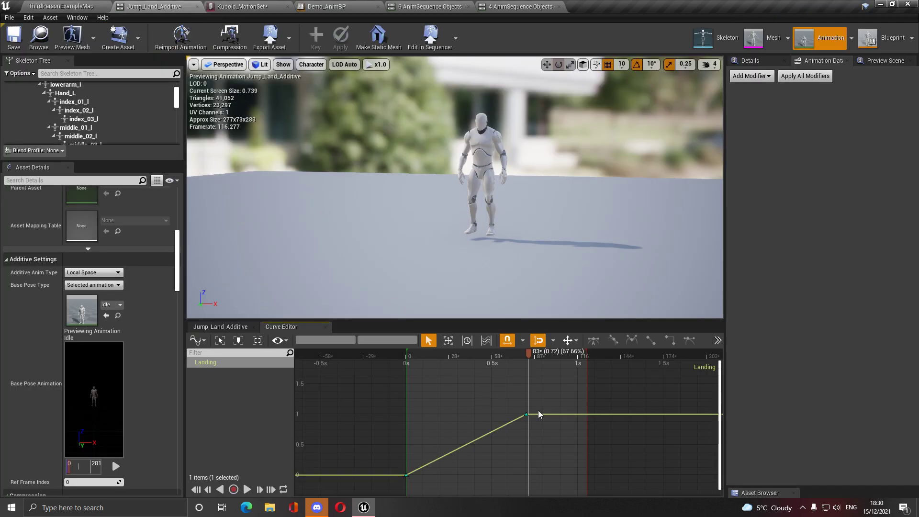
left_click(218, 327)
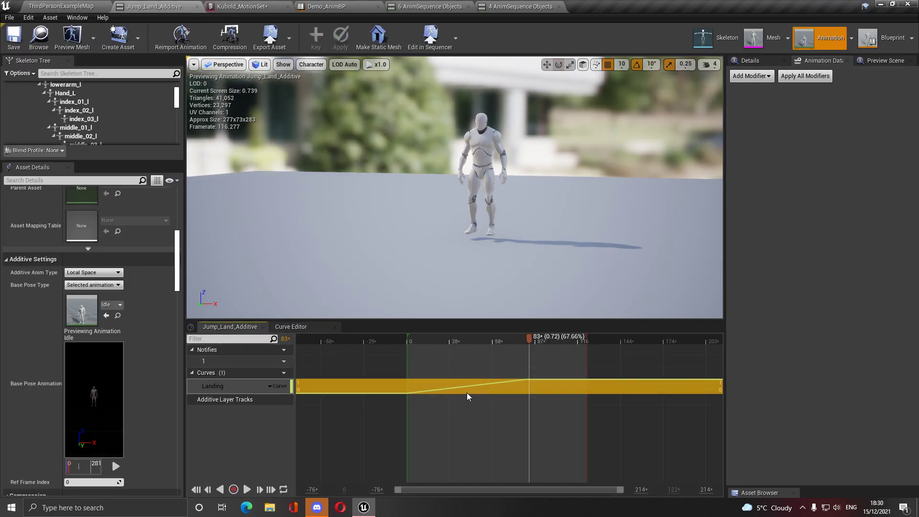
left_click(57, 5)
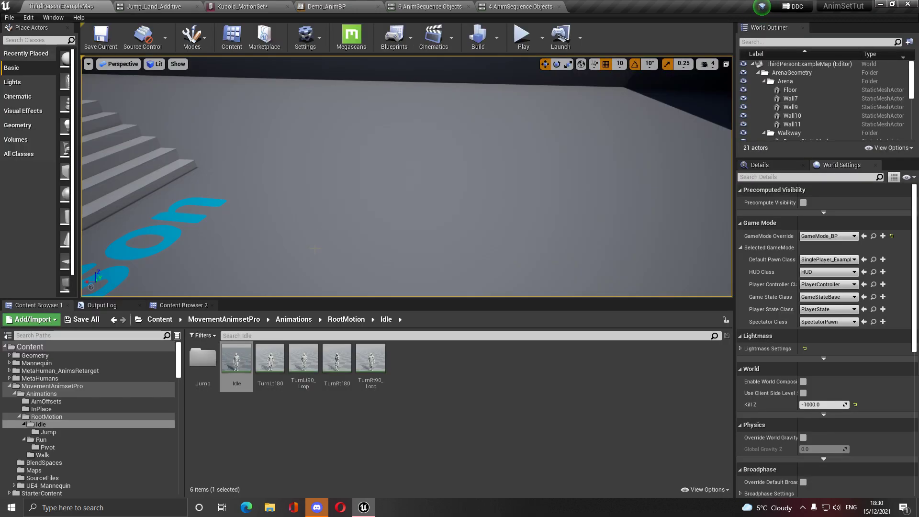
left_click(164, 4)
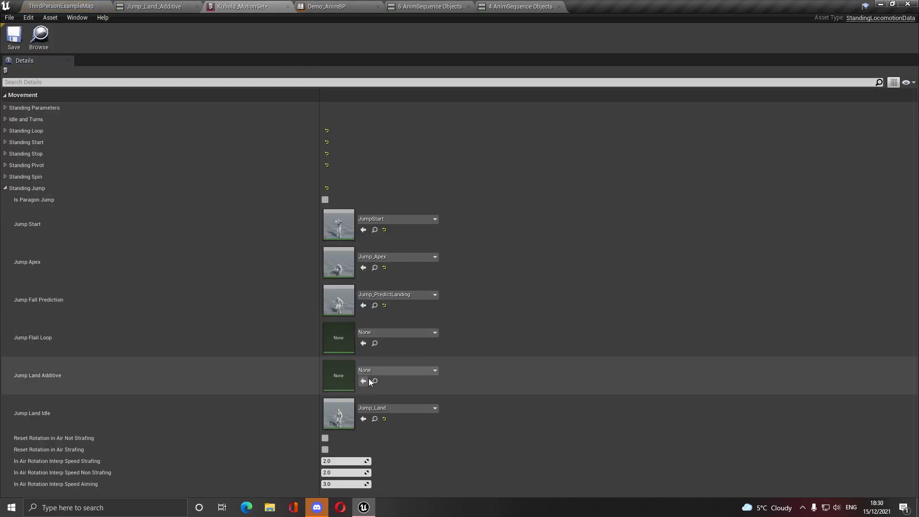
left_click(364, 381)
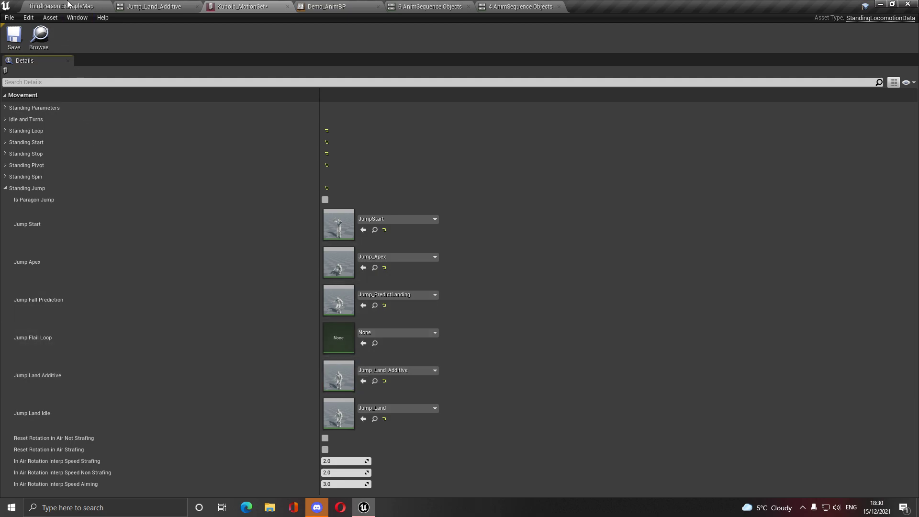
- Search the Animations folder for "fall" and open a FallingLoop animation to check its root motion settings
left_click(69, 6)
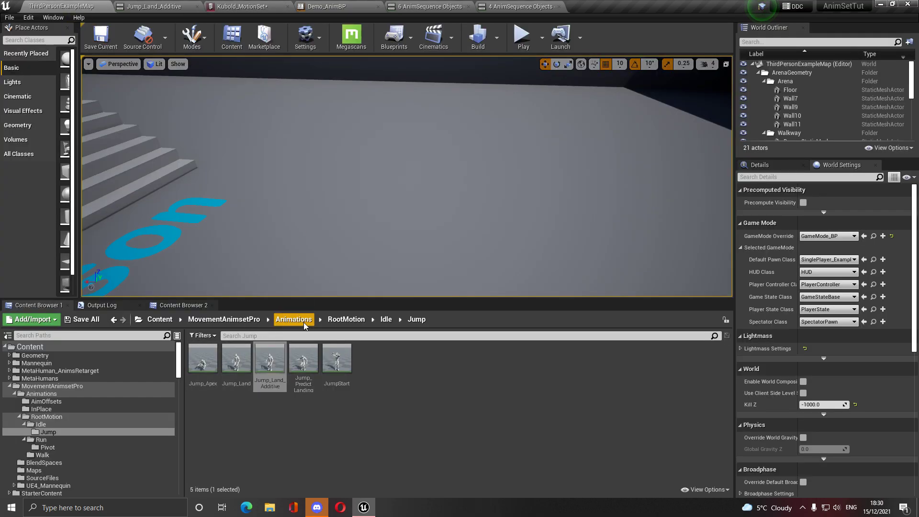
left_click(347, 319)
left_click(294, 319)
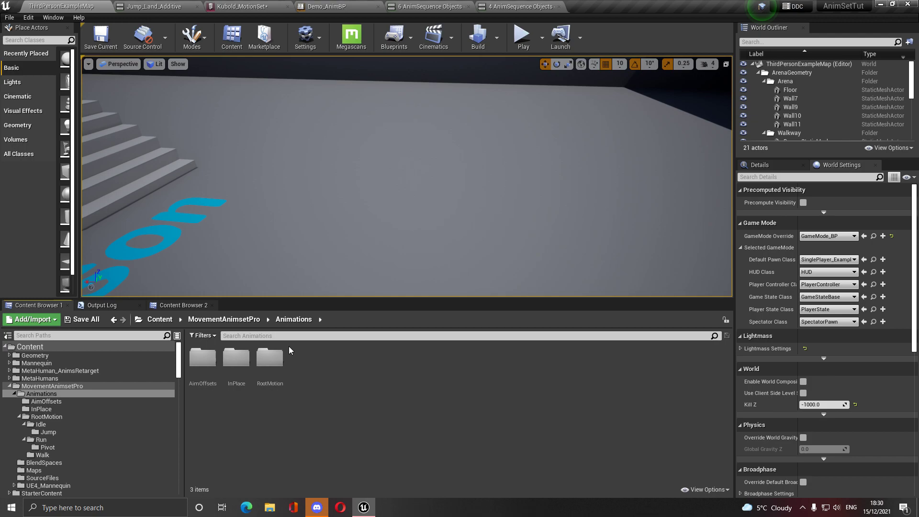
left_click(271, 337)
type("fa")
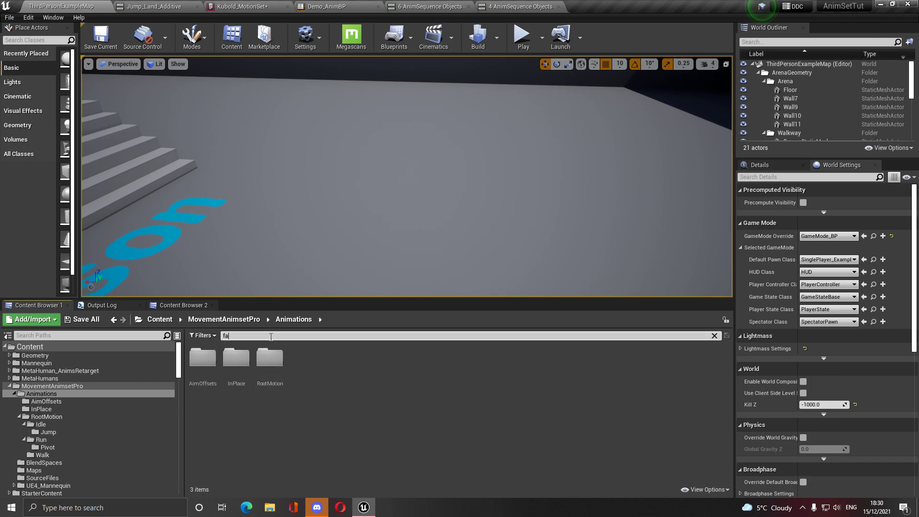
type("ll")
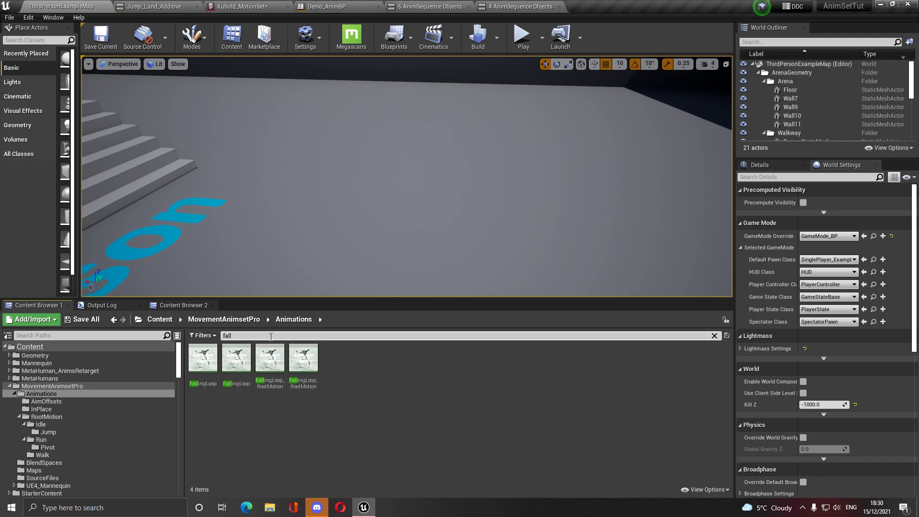
left_click(209, 362)
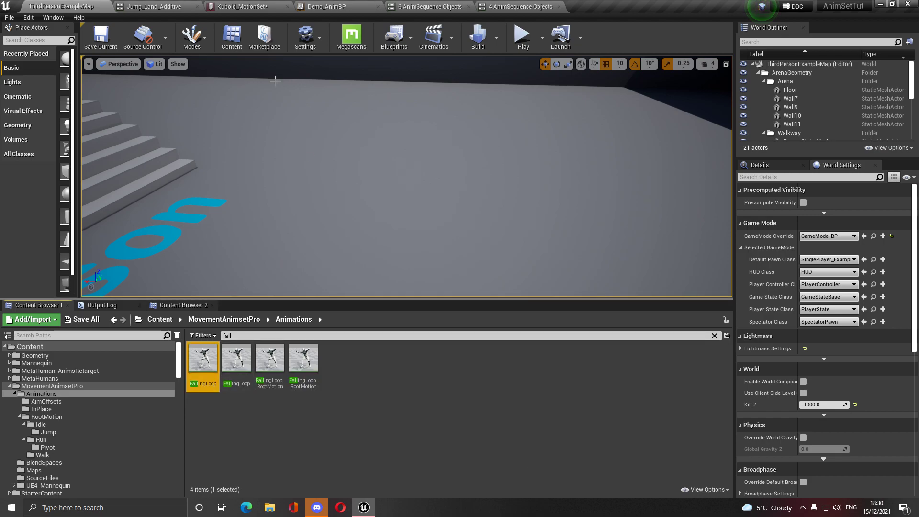
double_click(197, 363)
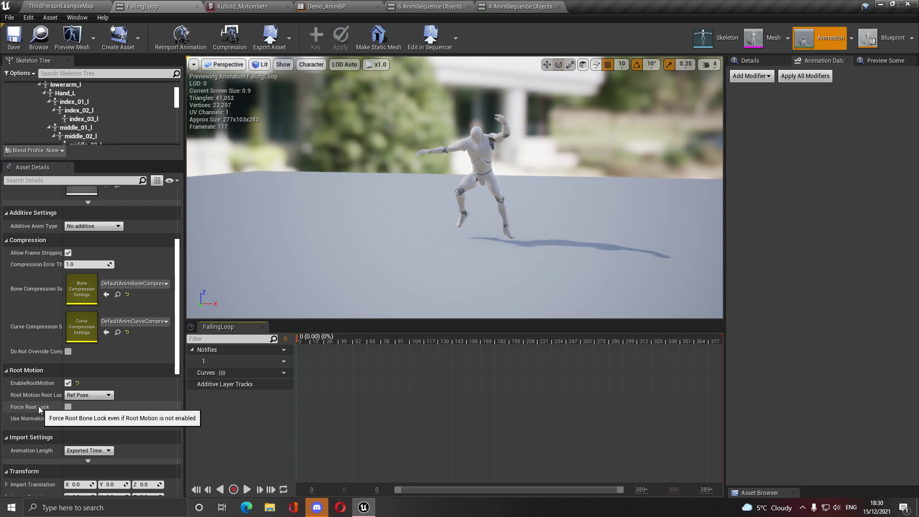
- Assign the FallingLoop animation to the Jump Flail Loop slot in the Standing Jump settings of Kubold_MotionSet
left_click(61, 6)
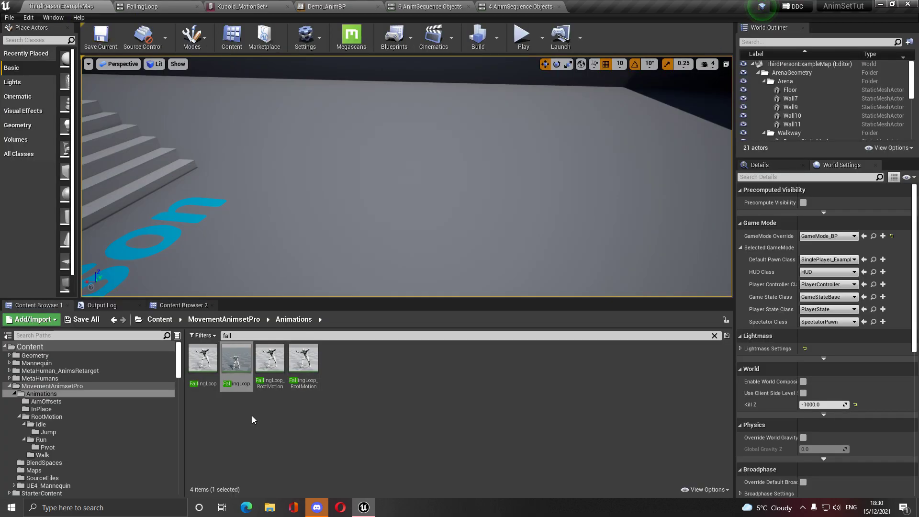
left_click(203, 360)
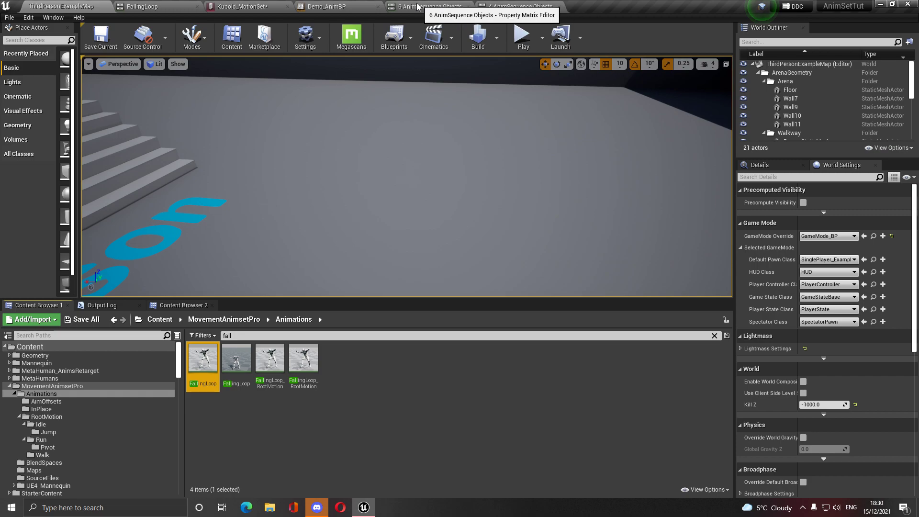
left_click(259, 5)
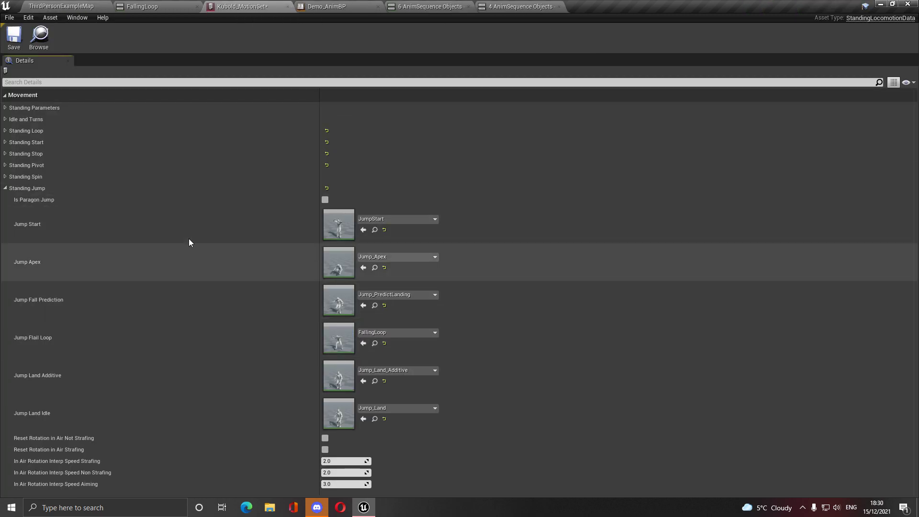
- Duplicate the Idle animation in the RootMotion/Idle folder and name the copy Idle_Additive
left_click(6, 189)
left_click(6, 122)
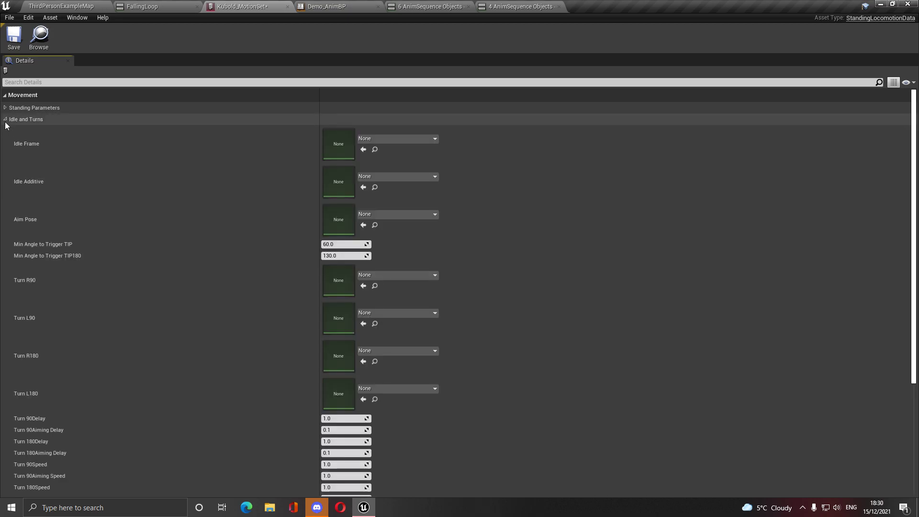
left_click(80, 6)
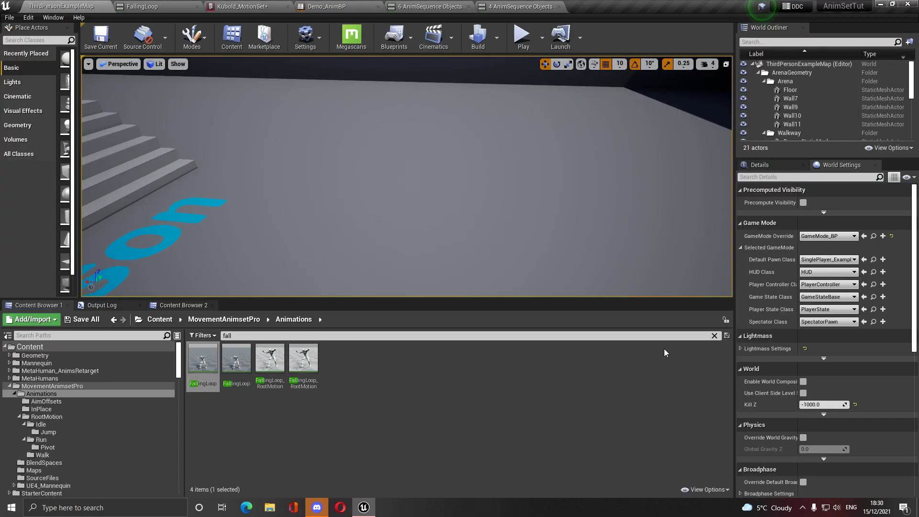
left_click(714, 336)
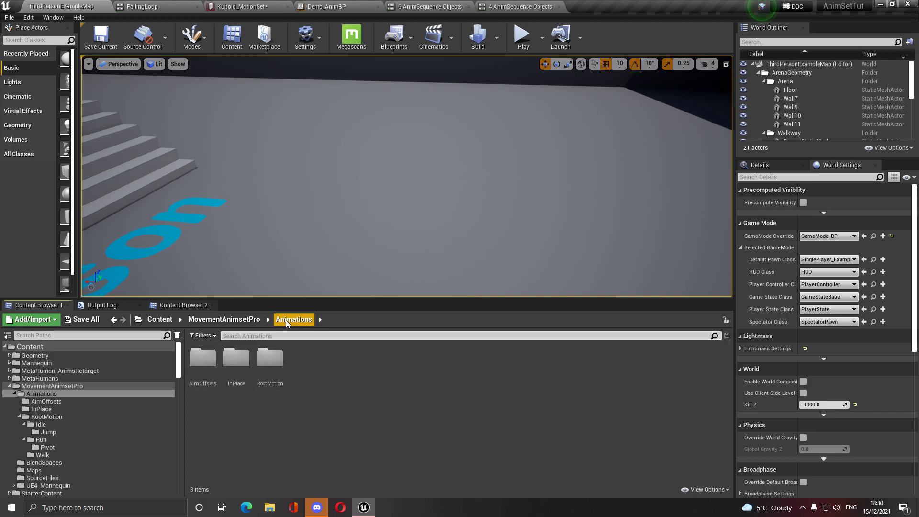
double_click(270, 358)
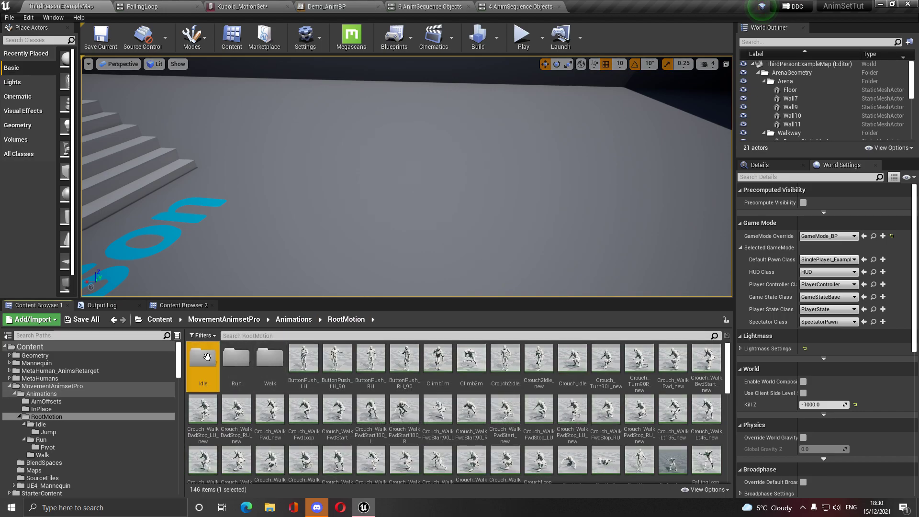
double_click(202, 358)
right_click(237, 376)
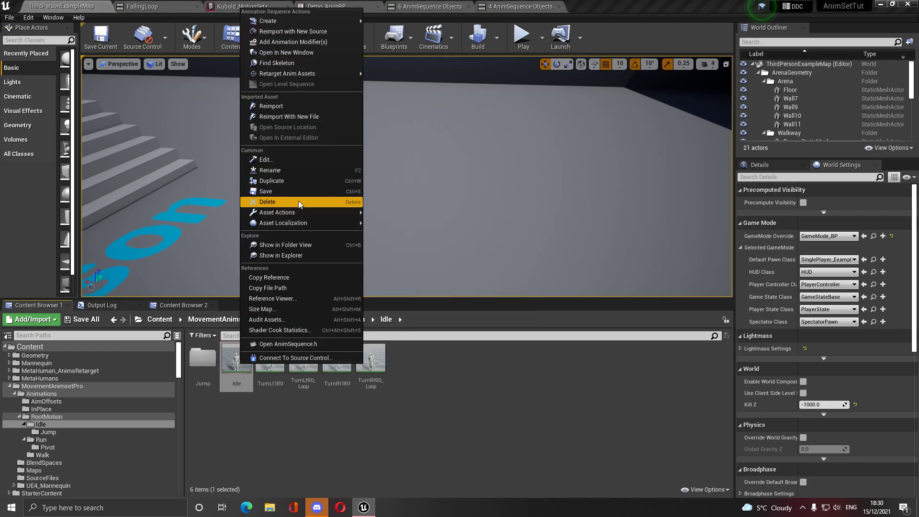
left_click(272, 181)
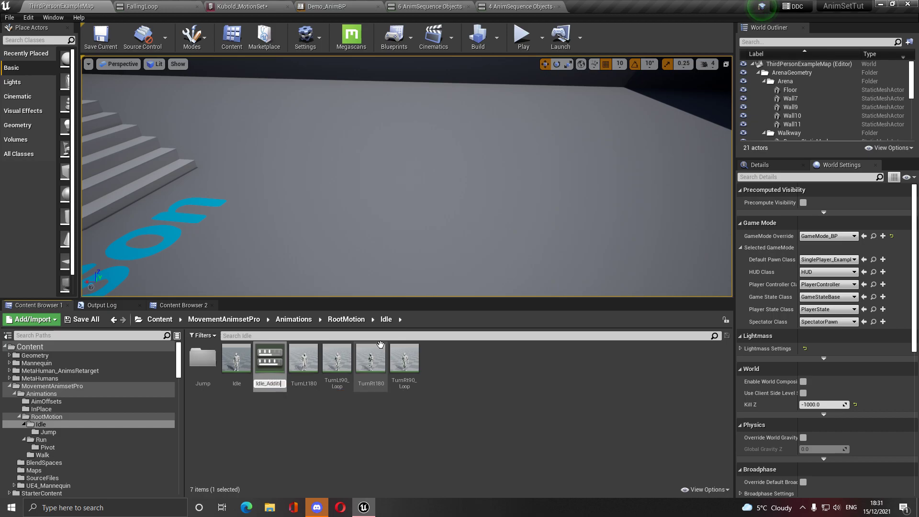
key("Return")
- Open the Idle_Additive animation and enable Force Root Lock in its root motion settings
double_click(270, 359)
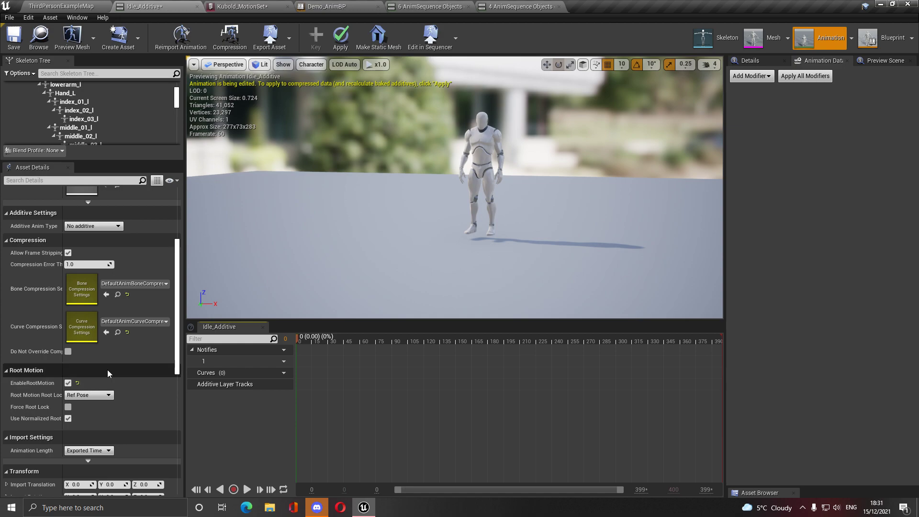
scroll(106, 370, "down", 1)
left_click(68, 392)
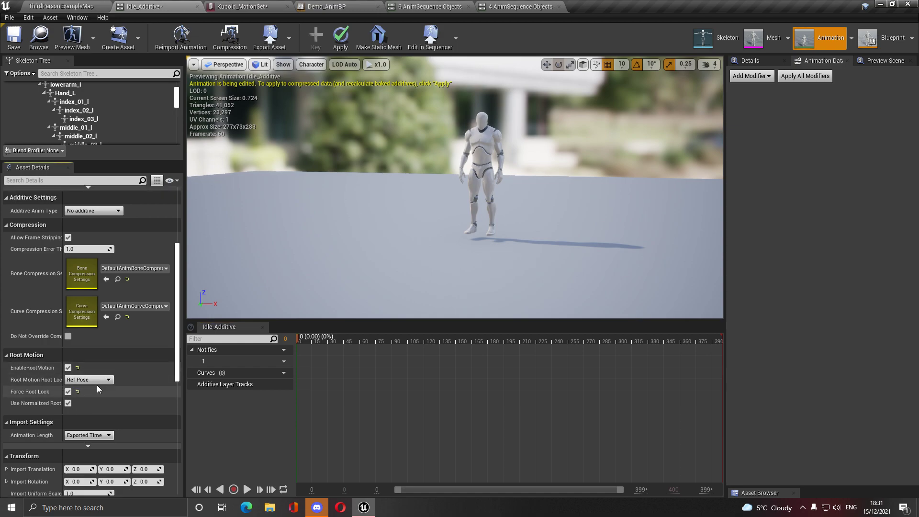
- Make Idle_Additive a Local Space additive with the selected Idle animation as its base pose, and save it
scroll(97, 385, "up", 3)
left_click(99, 257)
left_click(108, 271)
left_click(101, 269)
left_click(115, 297)
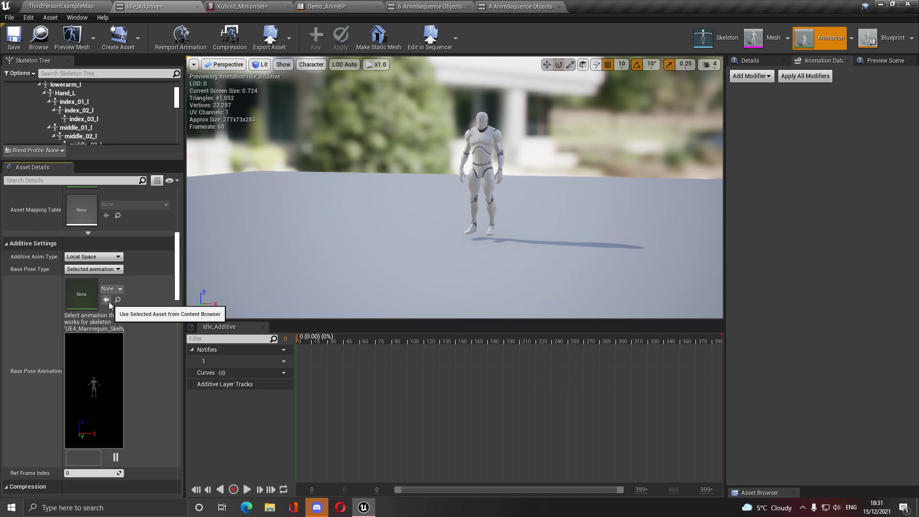
left_click(61, 6)
left_click(239, 363)
left_click(144, 6)
left_click(106, 299)
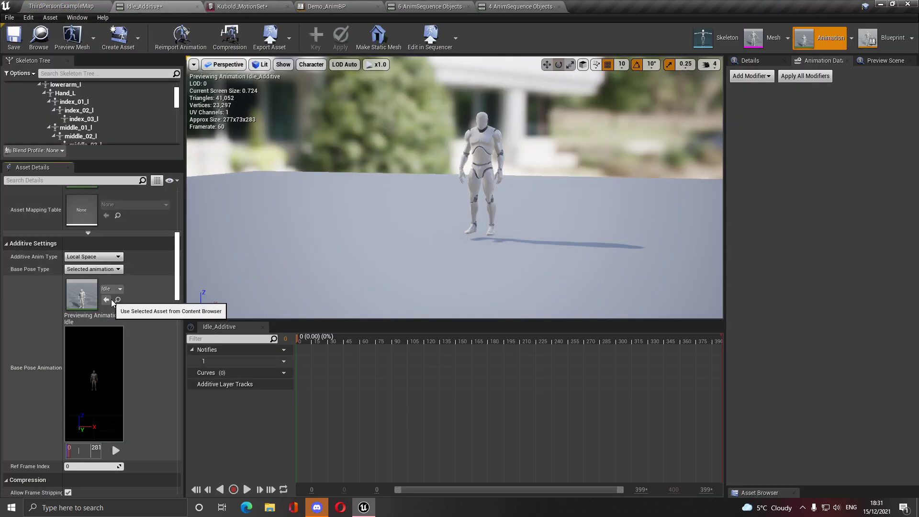
left_click(14, 37)
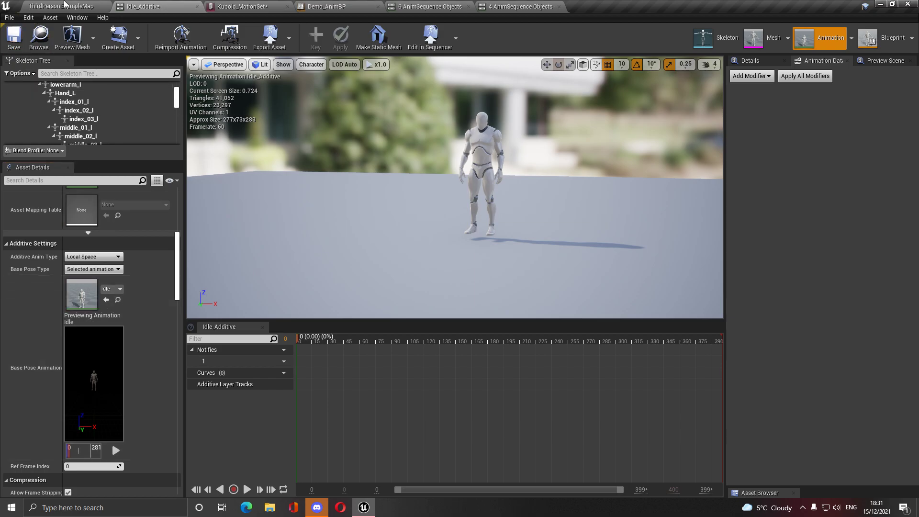
- Assign Idle to the Idle Frame slot and Idle_Additive to the Idle Additive slot of Kubold_MotionSet
left_click(65, 5)
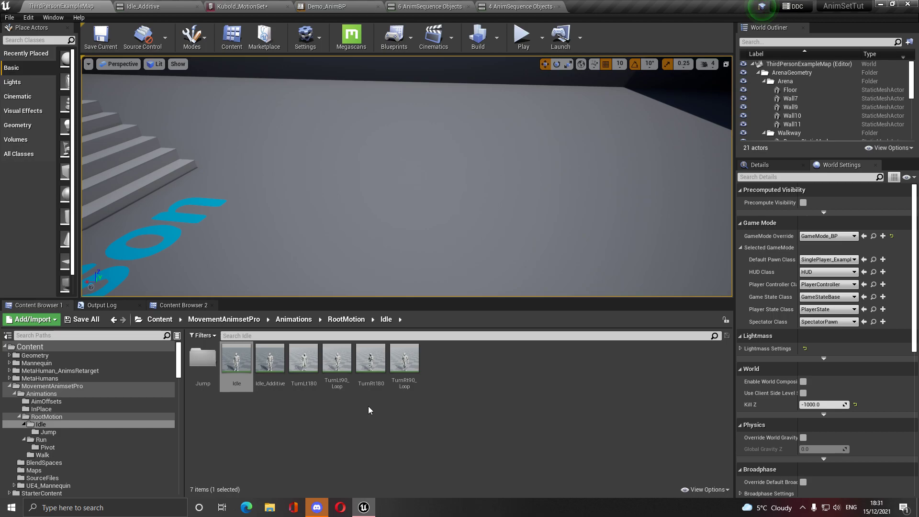
left_click(236, 362)
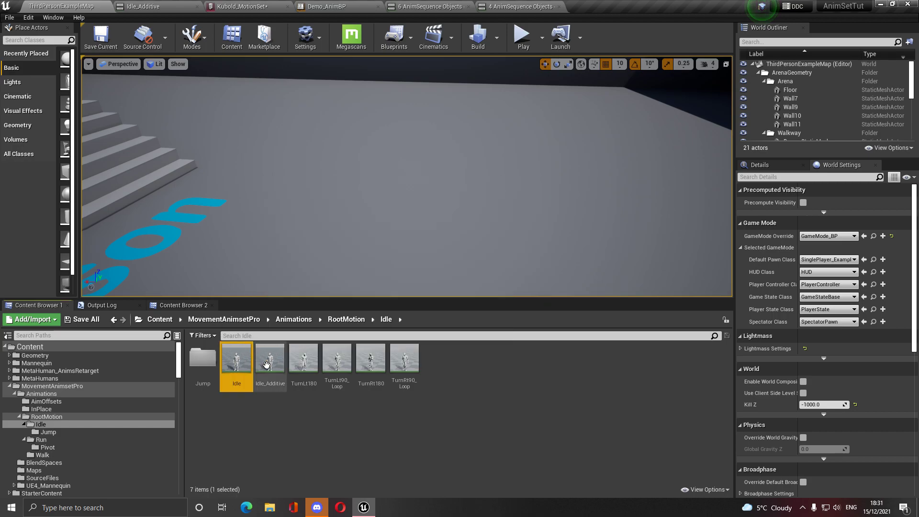
left_click(240, 6)
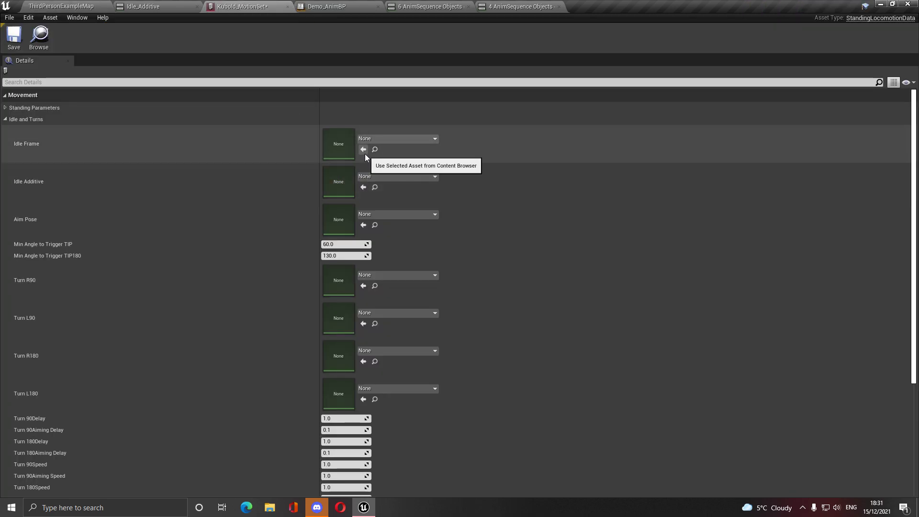
left_click(364, 149)
left_click(60, 7)
left_click(269, 364)
left_click(239, 6)
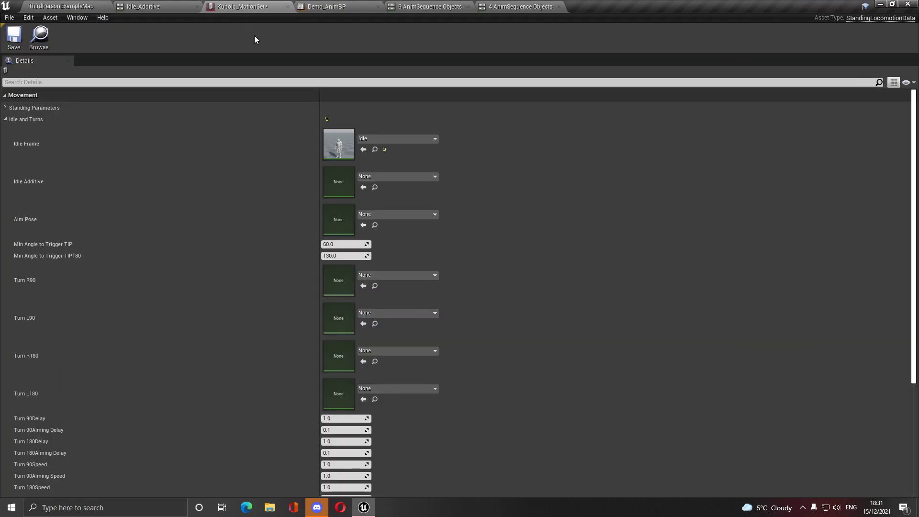
left_click(364, 187)
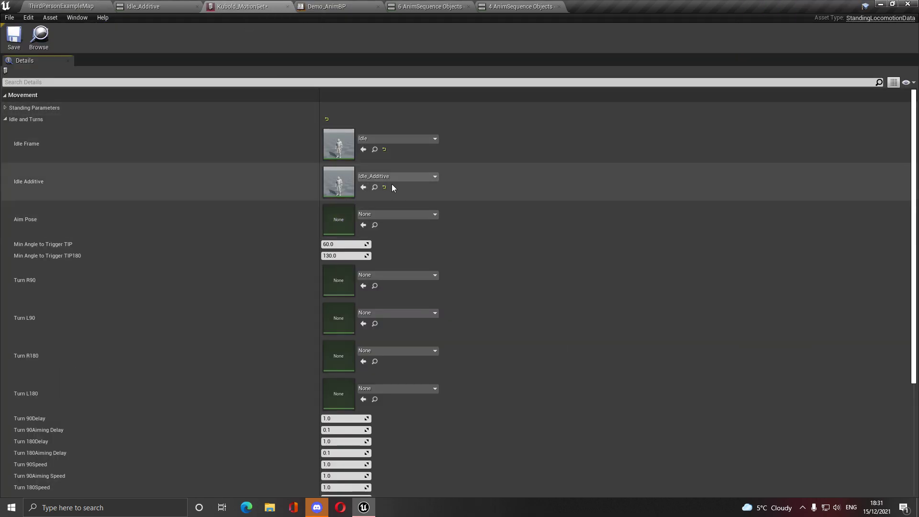
- Apply the Distance_Rotation_Matching_AnimModifier_BP modifier to the four turn animations in the Idle folder
left_click(61, 6)
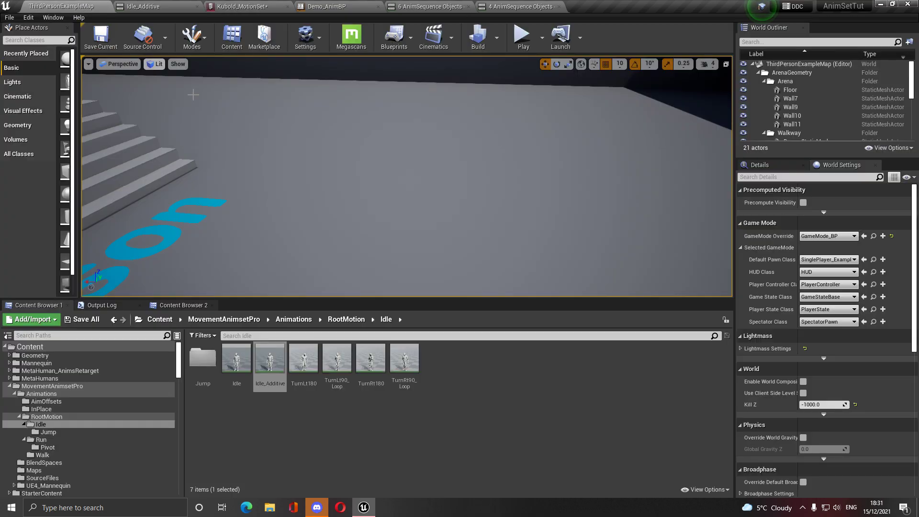
left_click(310, 364)
left_click(340, 363, "ctrl")
left_click(371, 362, "ctrl")
left_click(404, 362, "ctrl")
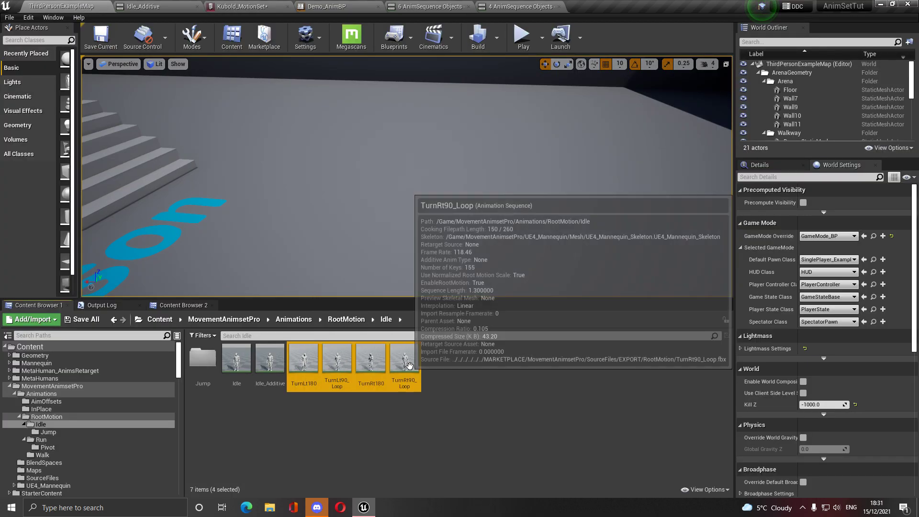
right_click(407, 367)
left_click(465, 56)
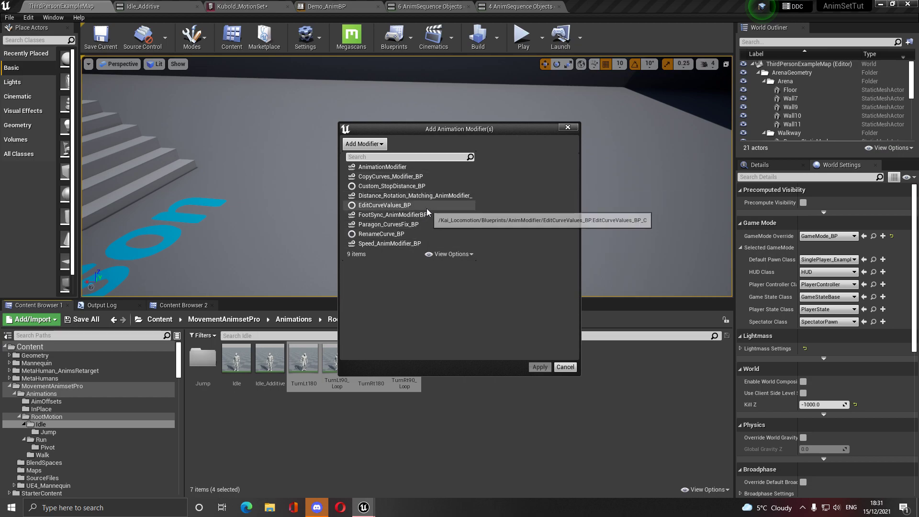
left_click(434, 195)
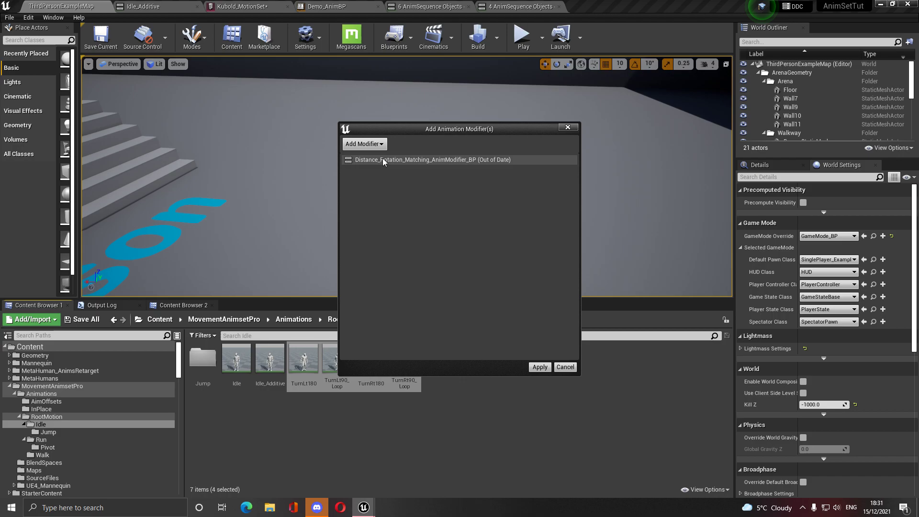
scroll(472, 277, "down", 5)
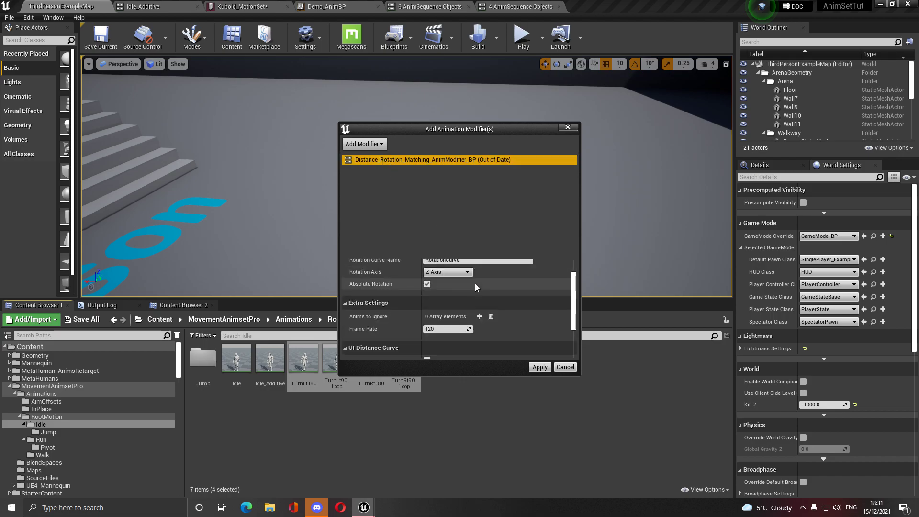
left_click(539, 367)
- Open and save TurnLt180, TurnLt90_Loop, TurnRt180 and TurnRt90_Loop one after another
double_click(304, 369)
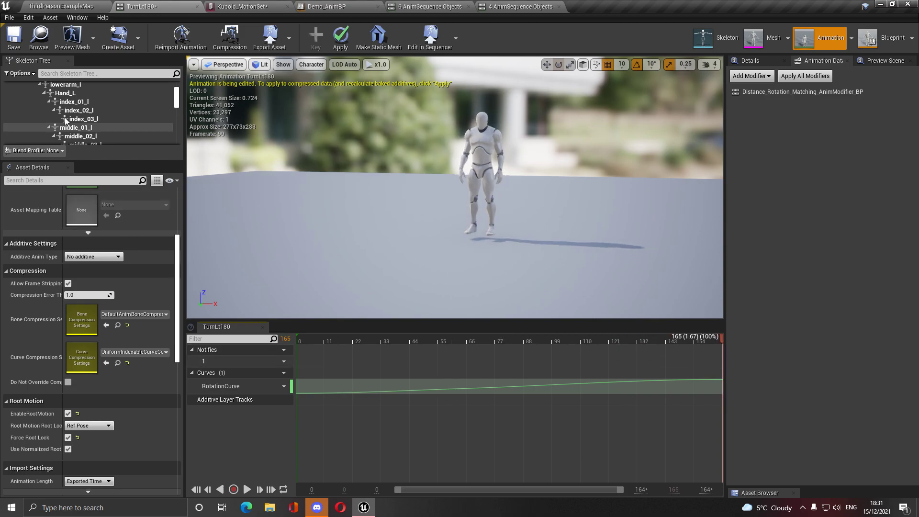
left_click(22, 41)
left_click(94, 4)
double_click(328, 361)
left_click(45, 4)
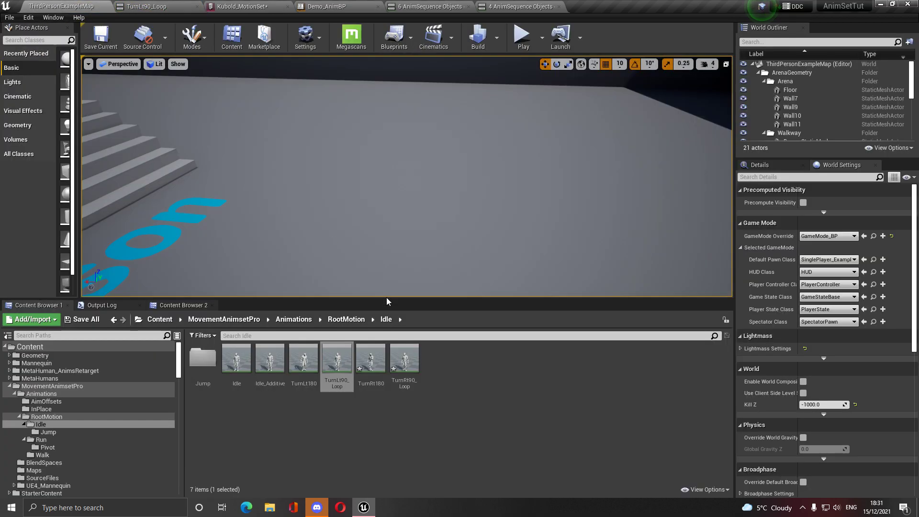
double_click(369, 364)
left_click(54, 4)
double_click(405, 364)
left_click(49, 4)
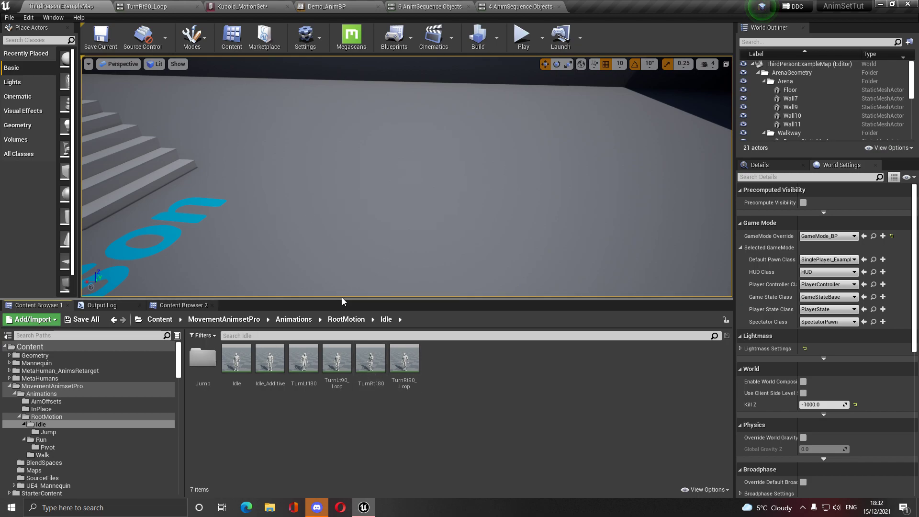
- Assign TurnLt180 to the Turn L180 slot and TurnLt90_Loop to the Turn L90 slot of Kubold_MotionSet
left_click(330, 359)
left_click(244, 6)
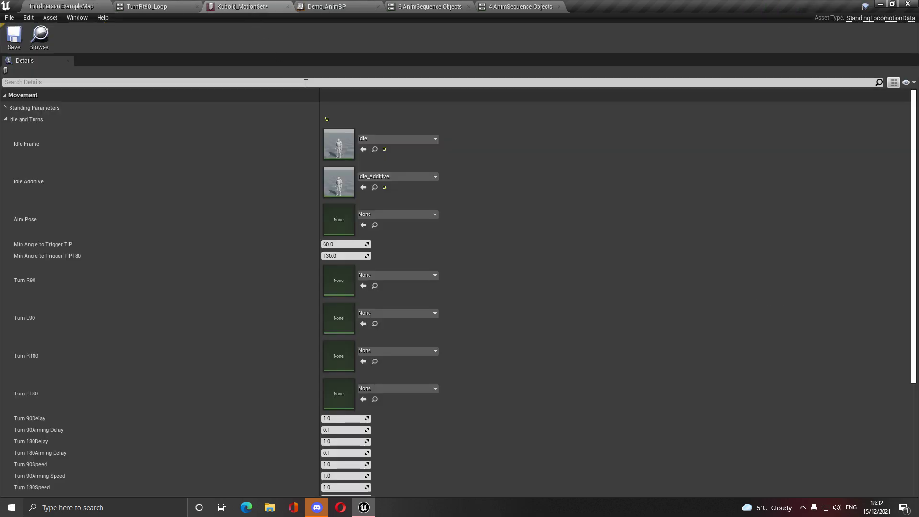
scroll(361, 294, "down", 2)
left_click(363, 353)
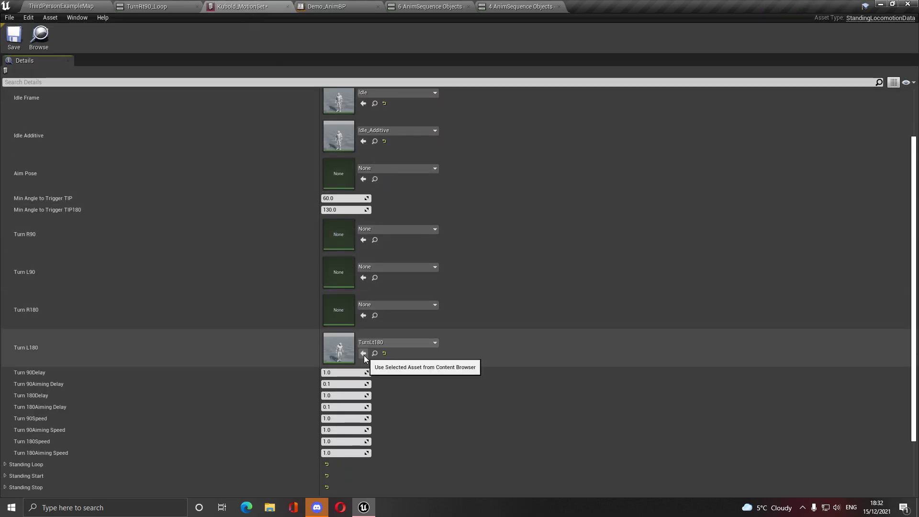
left_click(72, 6)
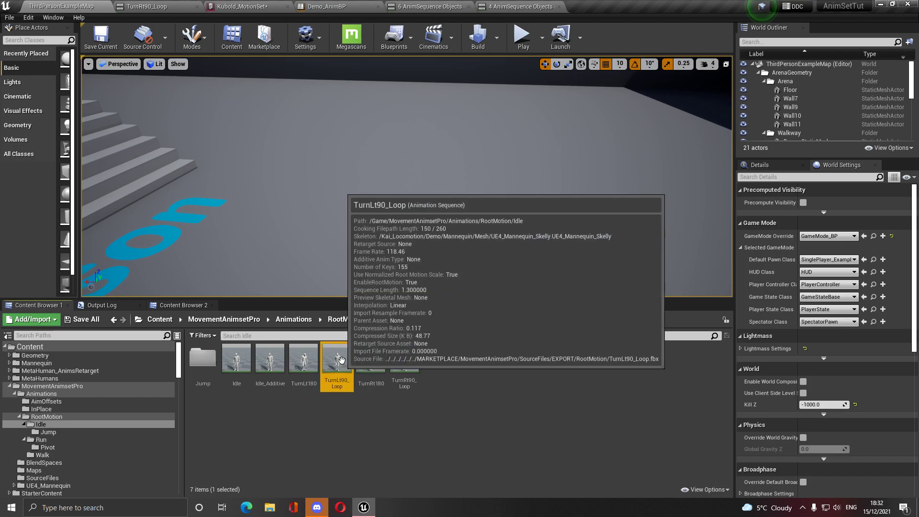
left_click(242, 6)
left_click(363, 316)
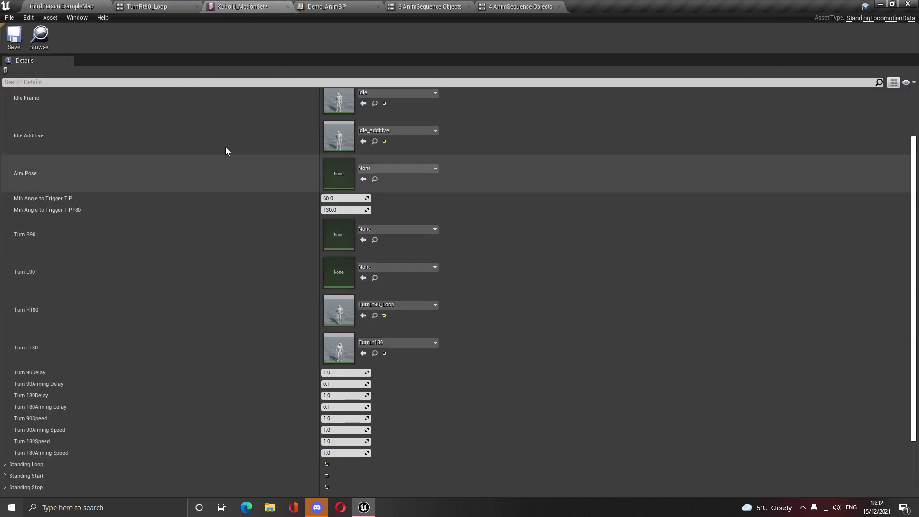
left_click(363, 278)
- Assign TurnRt180 to the Turn R180 slot and TurnRt90_Loop to the Turn R90 slot, and save Kubold_MotionSet
left_click(72, 6)
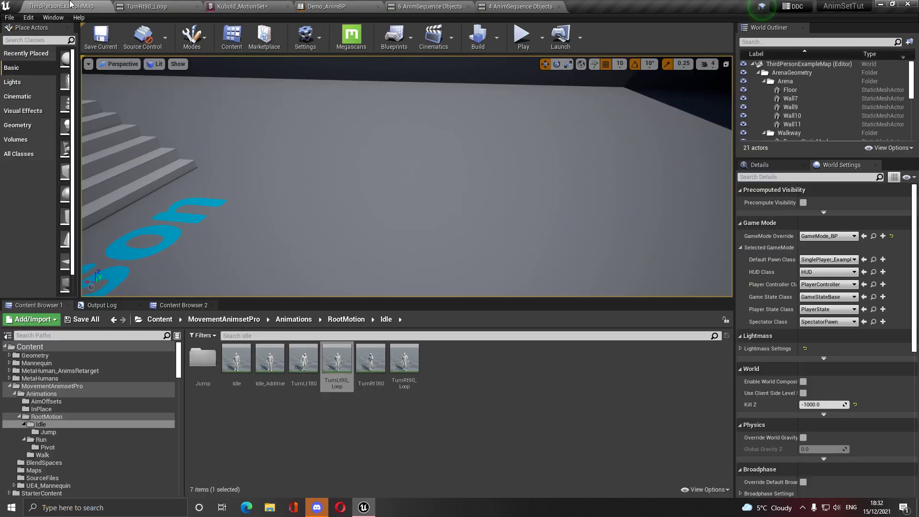
left_click(373, 364)
left_click(163, 6)
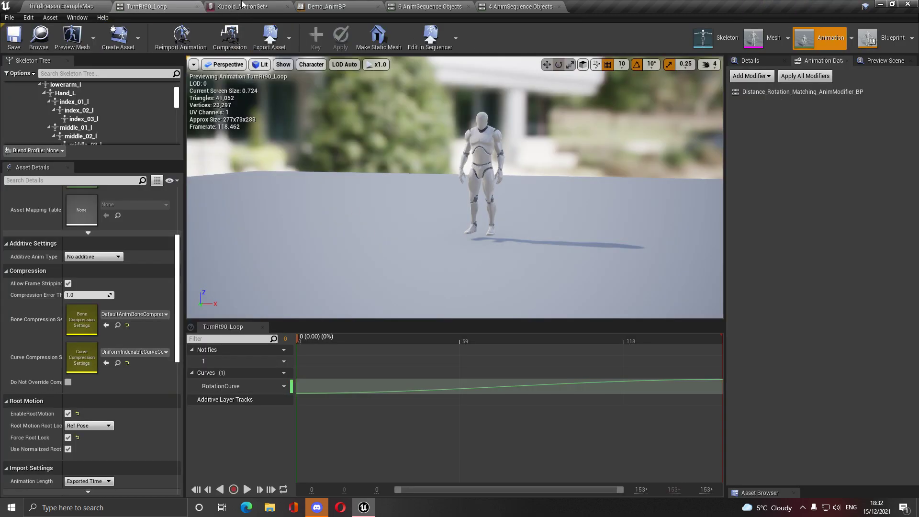
left_click(244, 6)
left_click(375, 315)
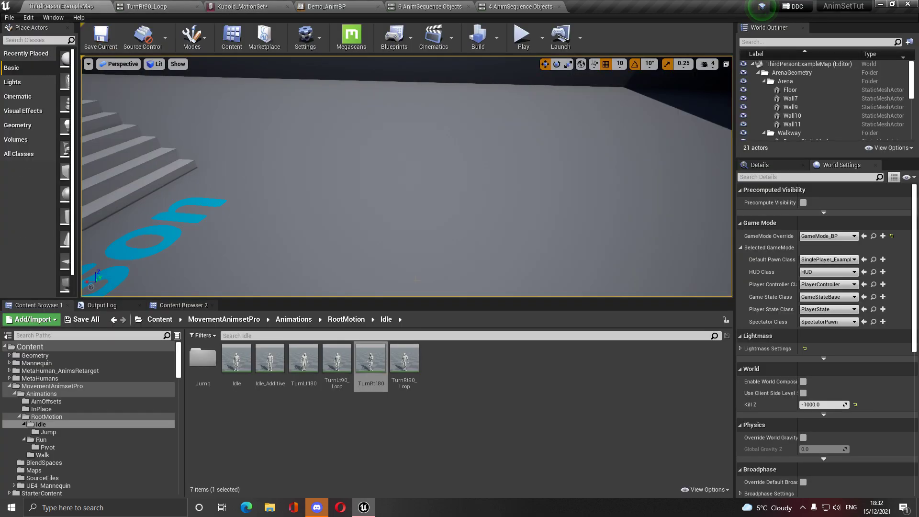
left_click(221, 4)
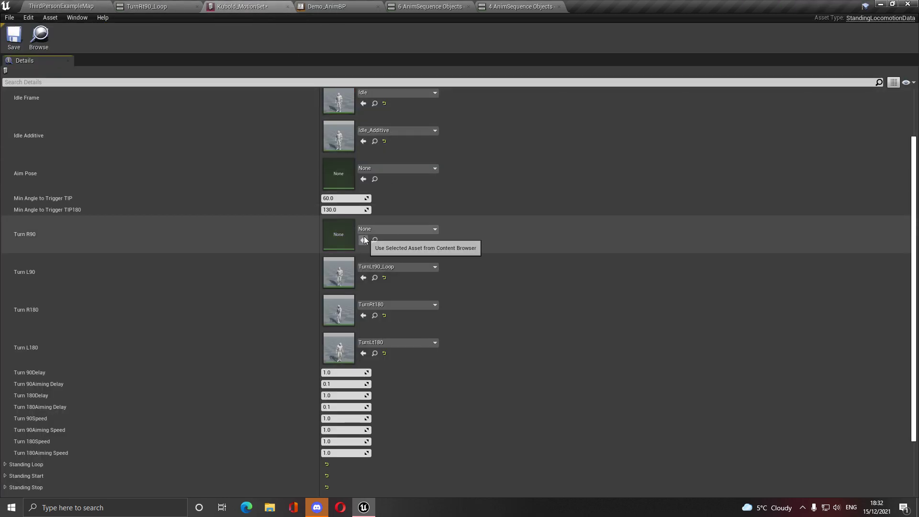
left_click(363, 240)
scroll(55, 347, "up", 3)
left_click(14, 36)
- Look up WalkFwdLoop's AnimatedSpeed curve and set Animated Walk Speed to 175 in the Standing Parameters of Kubold_MotionSet
left_click(5, 120)
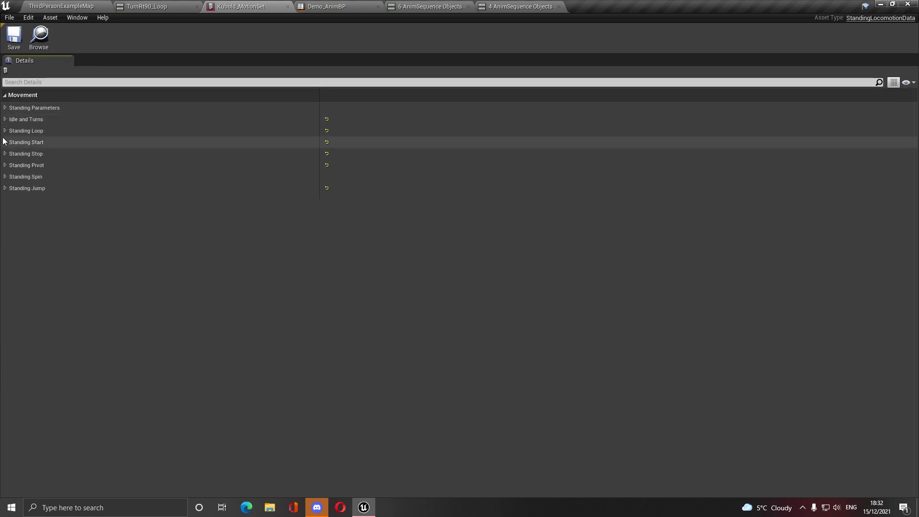
left_click(5, 108)
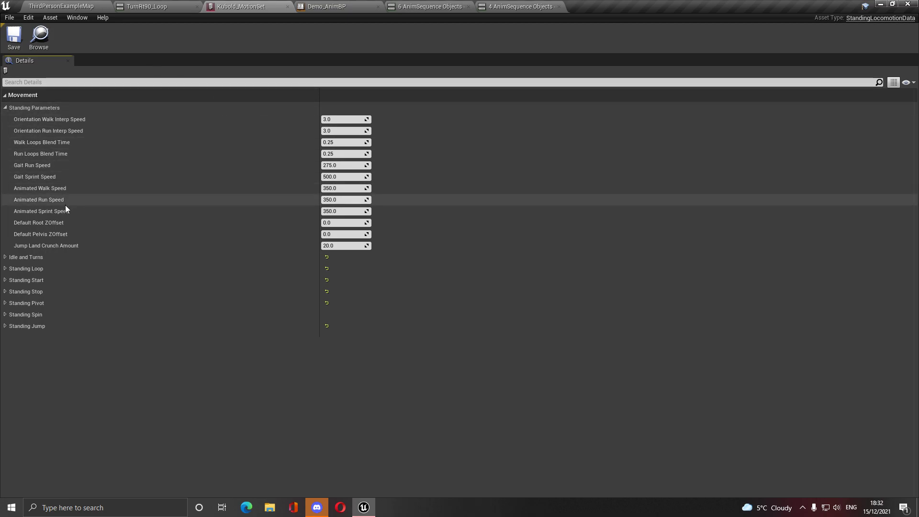
left_click(79, 5)
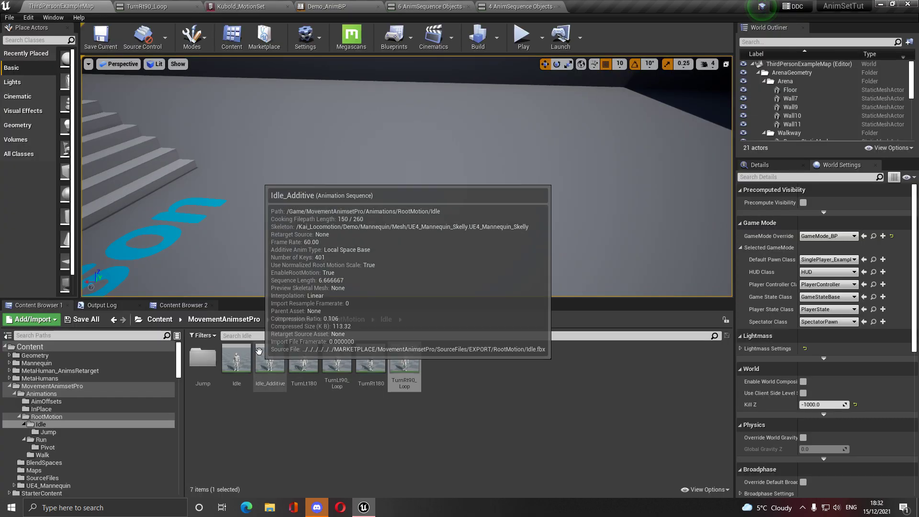
left_click(347, 319)
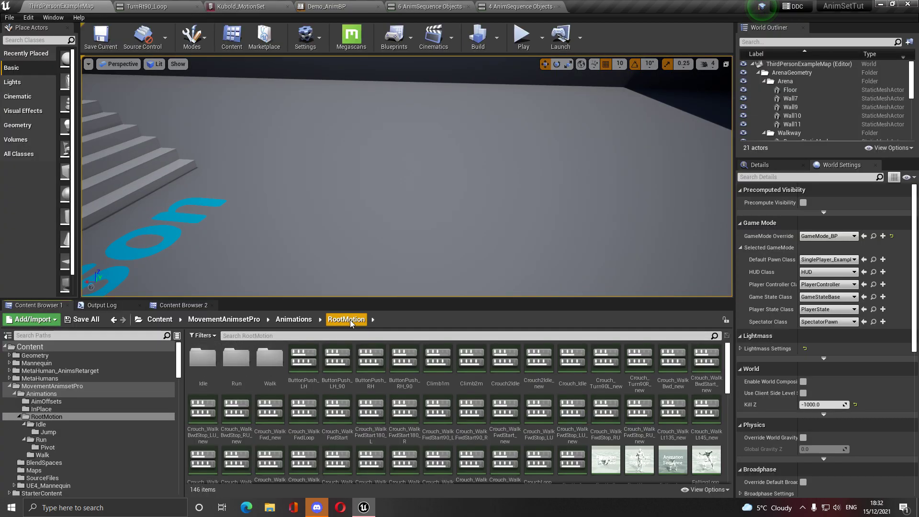
double_click(270, 360)
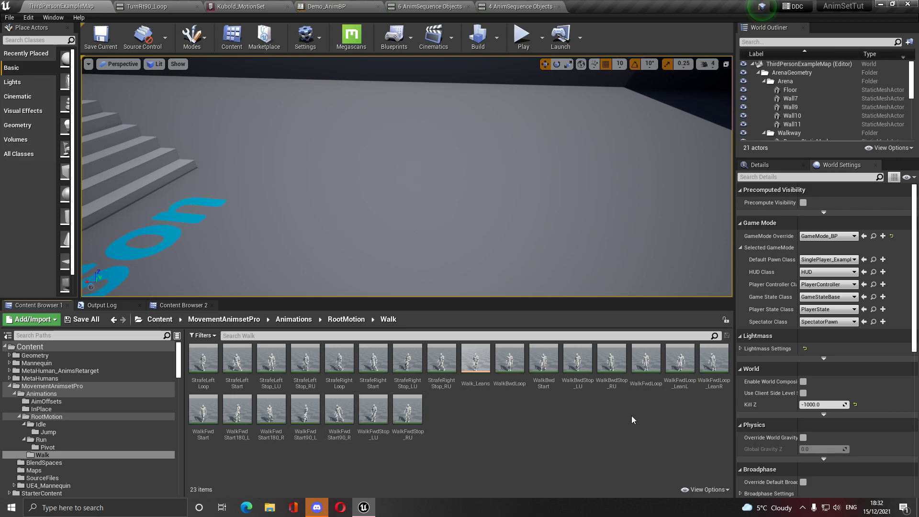
double_click(651, 364)
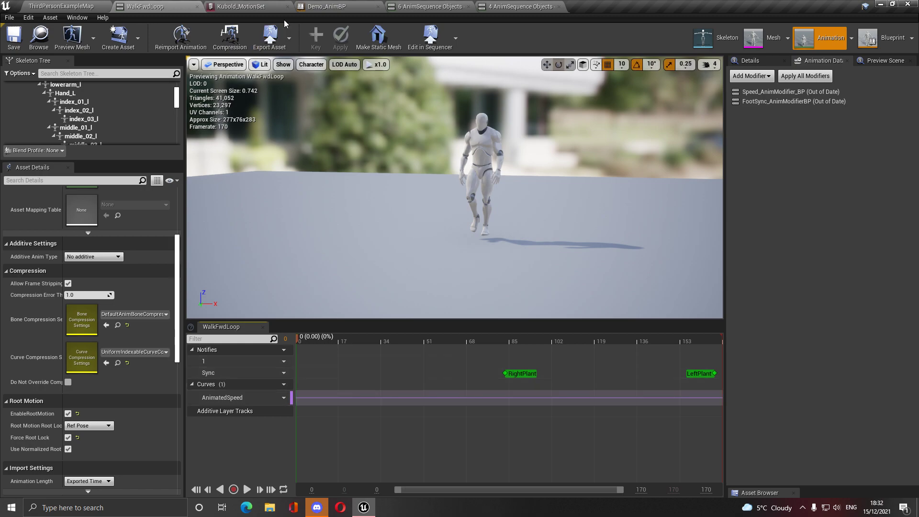
left_click(239, 6)
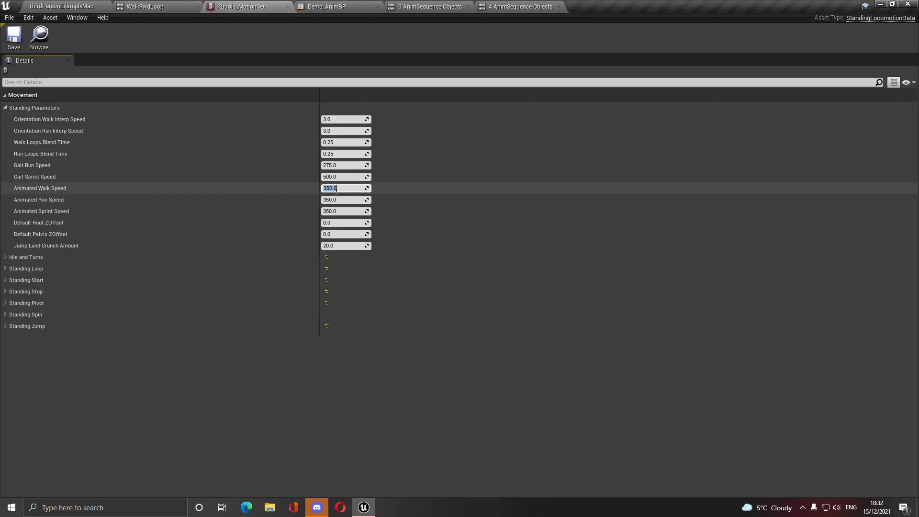
key("Return")
- Look up the AnimatedSpeed curve of SprintFwdLoop1 in the Run folder and set Animated Sprint Speed to 650 in Kubold_MotionSet
left_click(61, 6)
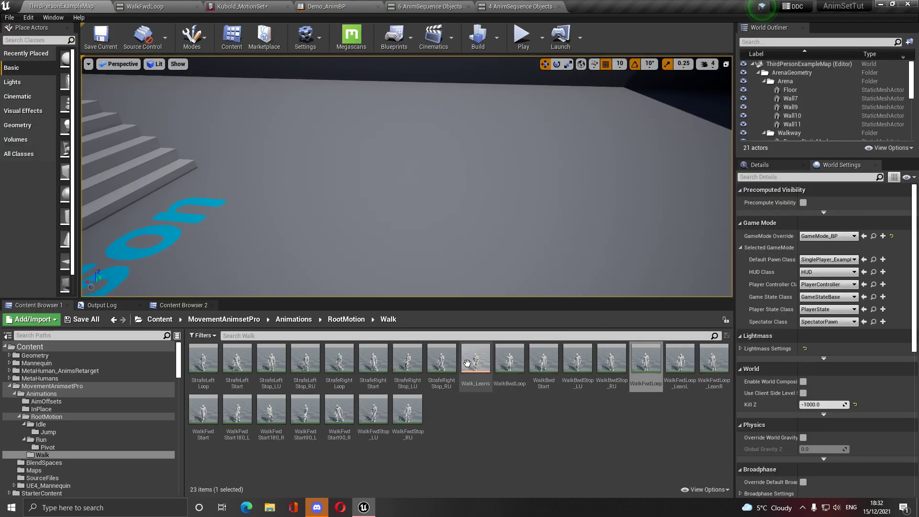
left_click(344, 320)
double_click(245, 371)
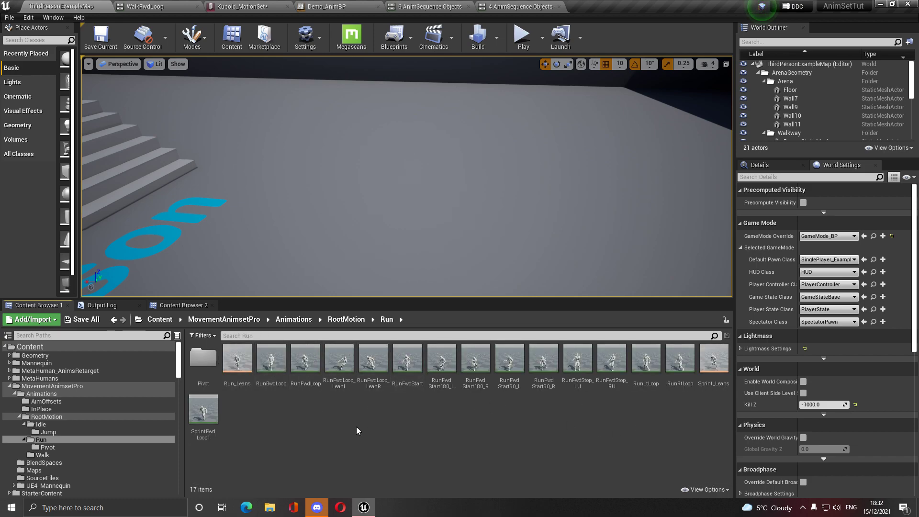
double_click(194, 412)
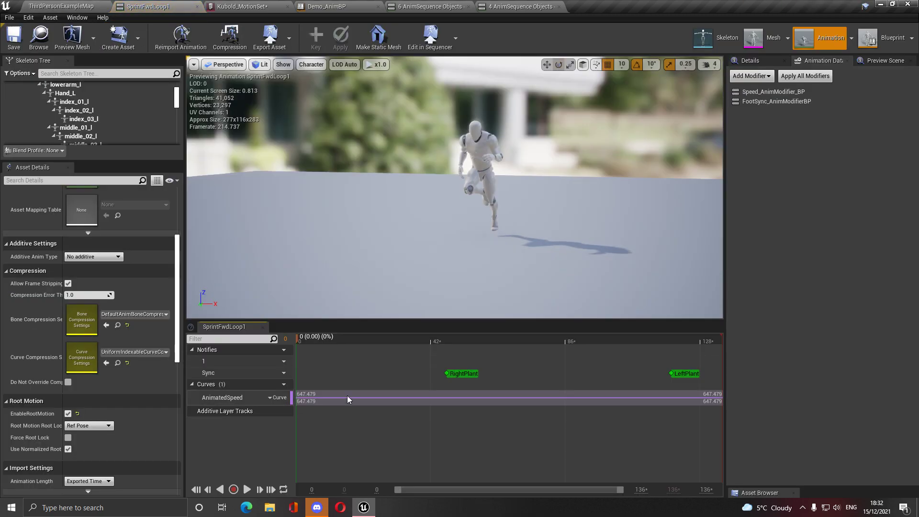
left_click(242, 6)
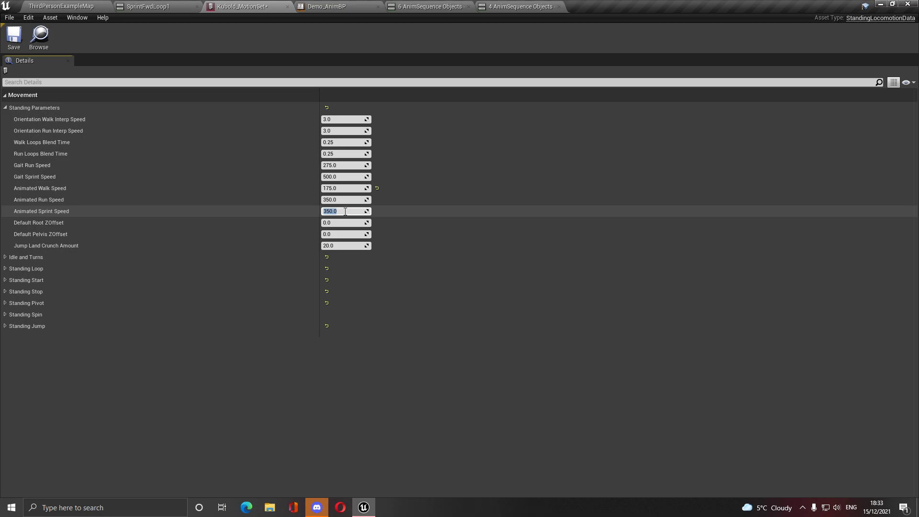
key("Return")
- Look up RunFwdLoop's AnimatedSpeed curve, set Animated Run Speed to 380 in Kubold_MotionSet, and save the asset
left_click(72, 6)
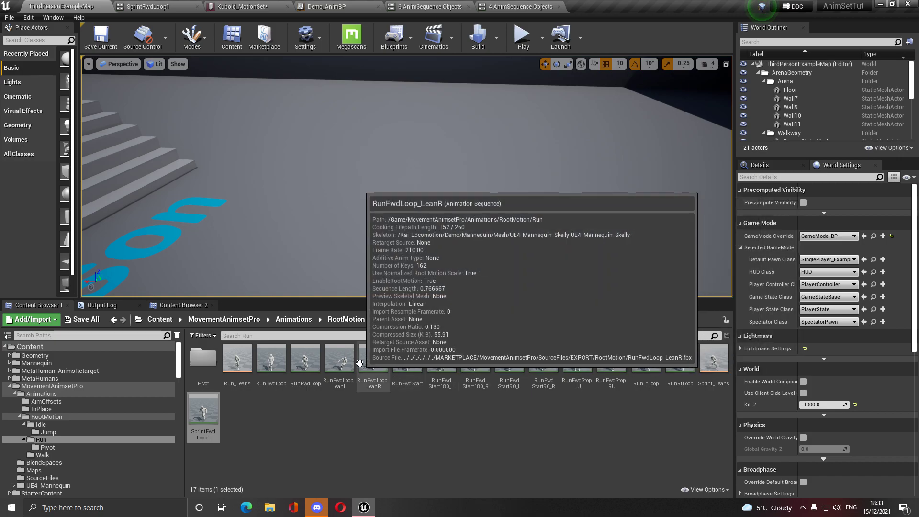
double_click(303, 359)
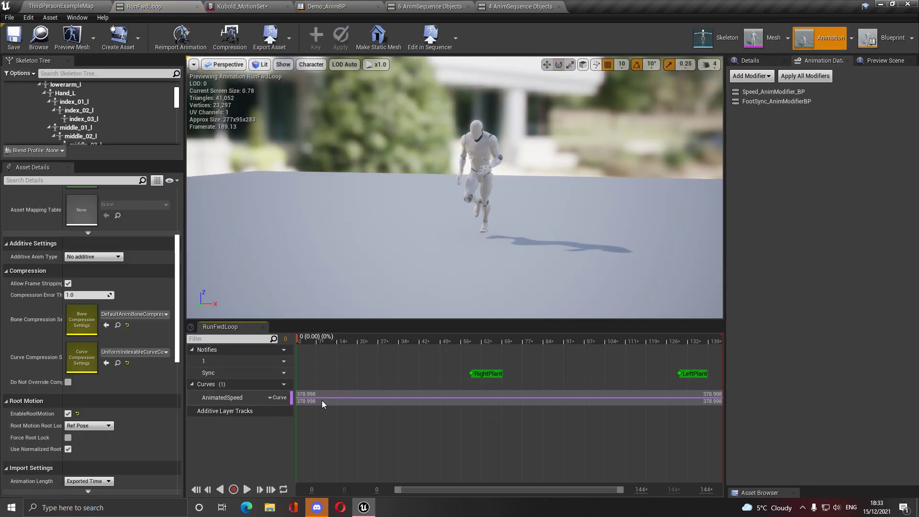
left_click(263, 6)
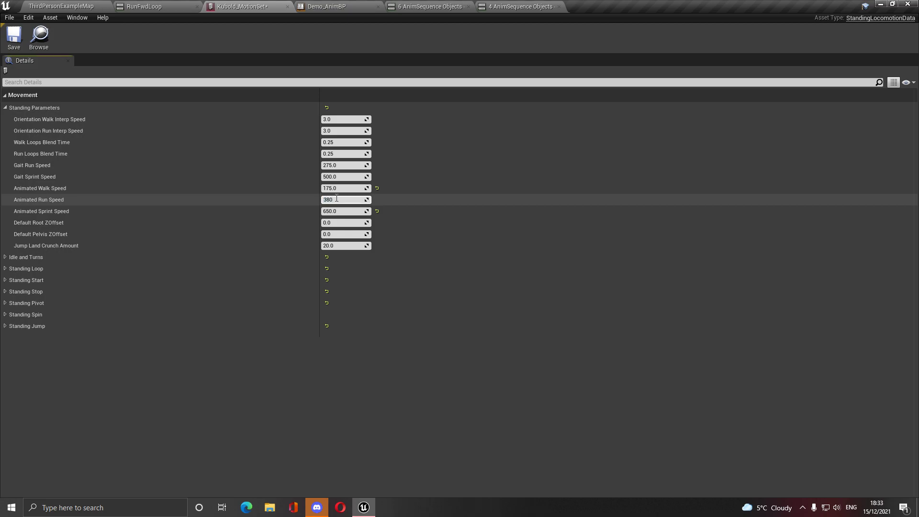
key("Return")
left_click(14, 37)
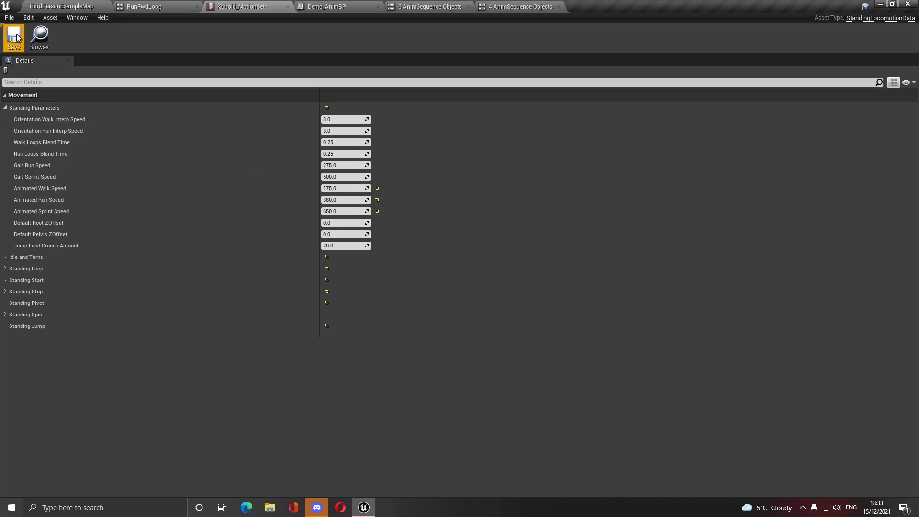
- Review the Standing Jump slots and the Walk slots under Standing Spin in Kubold_MotionSet
left_click(6, 108)
left_click(5, 188)
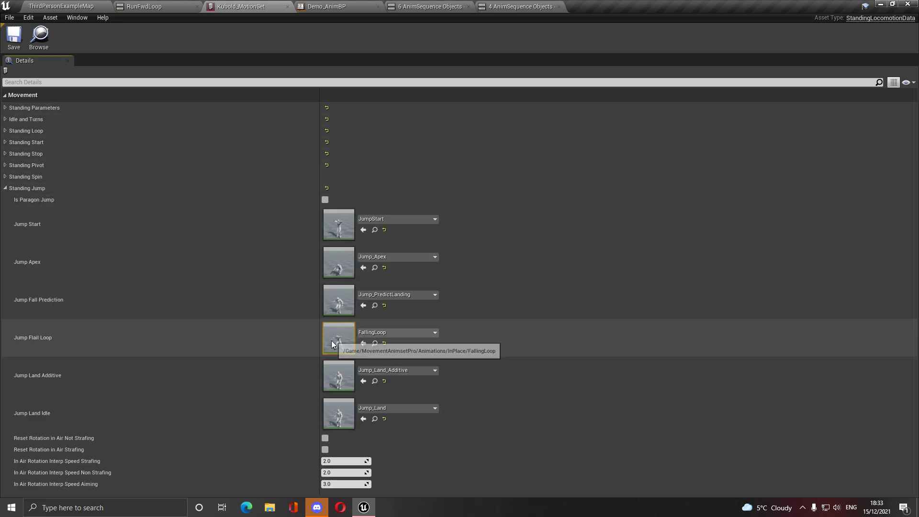
left_click(5, 190)
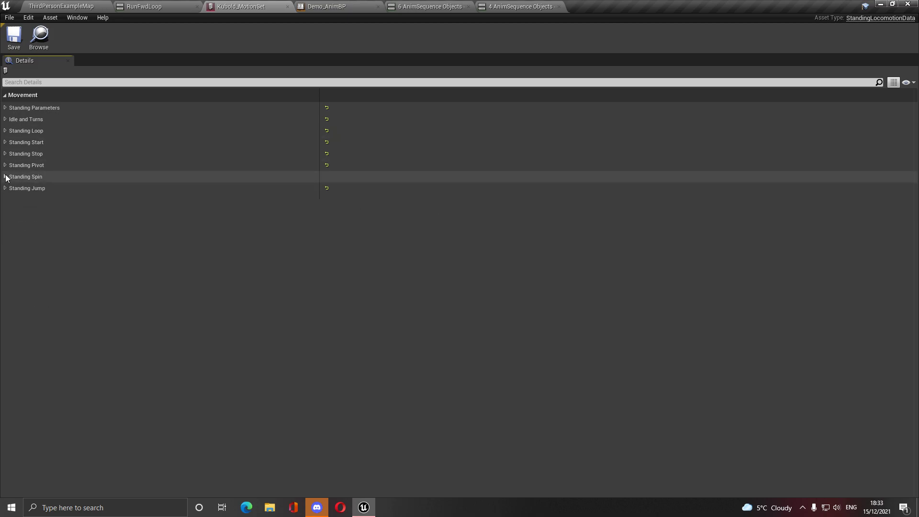
left_click(10, 188)
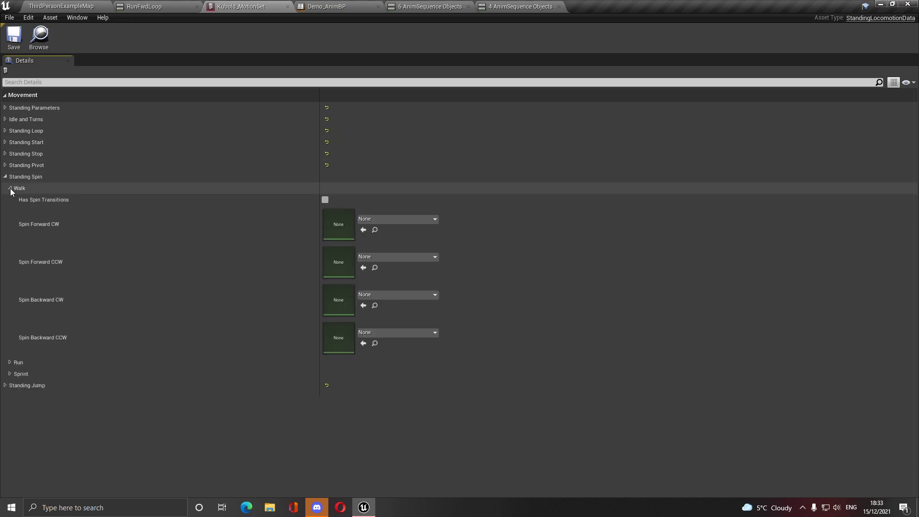
left_click(9, 188)
left_click(5, 176)
- Filter the RootMotion Walk folder by "start" and open the StrafeLeftStart animation
left_click(60, 6)
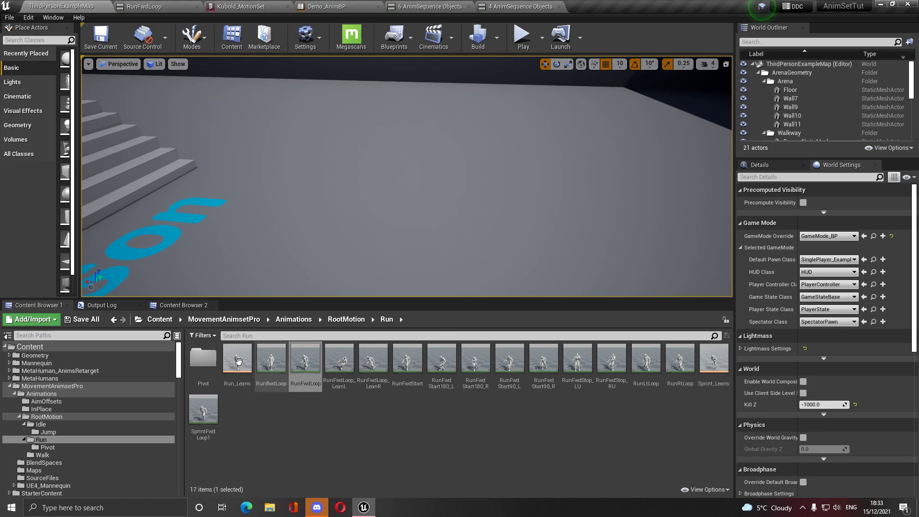
left_click(118, 323)
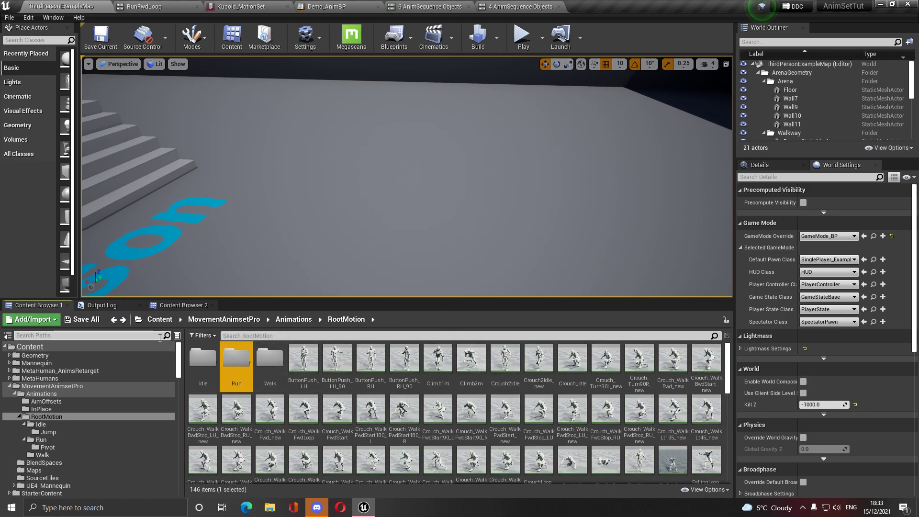
left_click(124, 320)
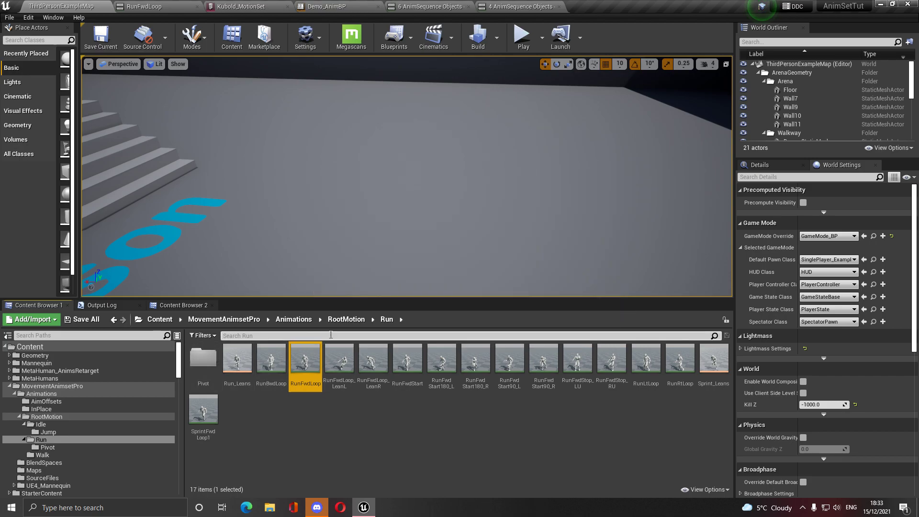
left_click(349, 319)
double_click(267, 359)
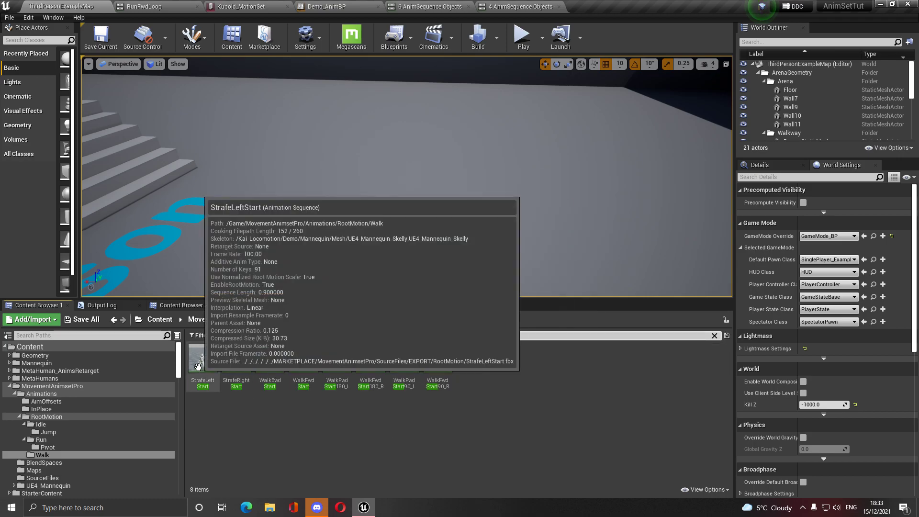
left_click(198, 366)
left_click(236, 359, "ctrl")
left_click(269, 359, "ctrl")
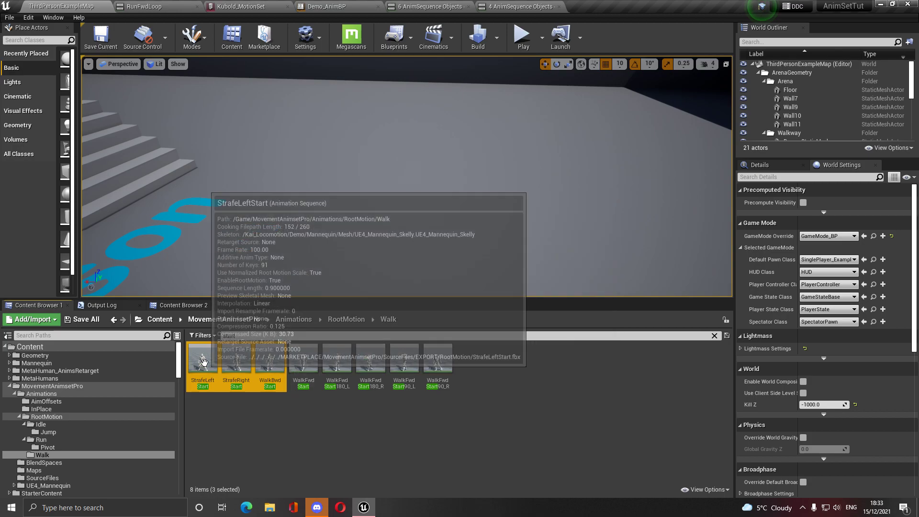
double_click(203, 362)
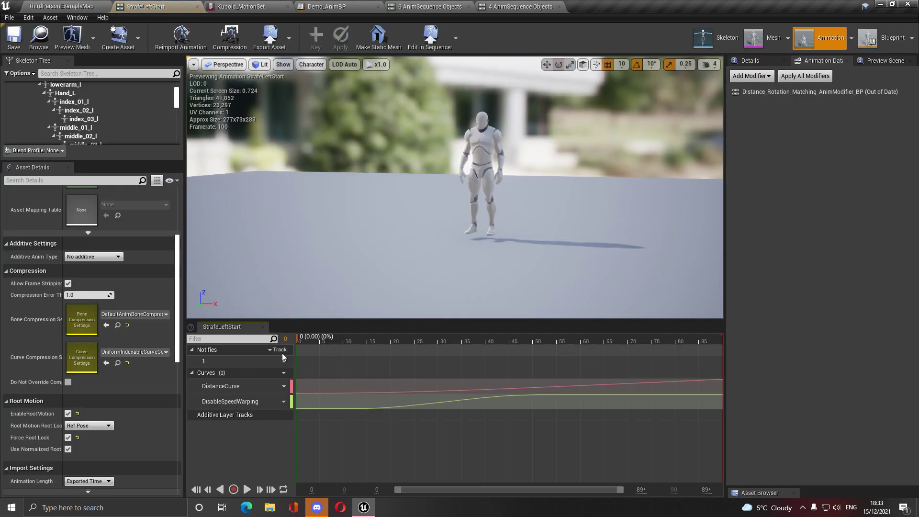
- Apply the FootSync_AnimModifierBP modifier to all eight start animations in the Walk folder
left_click(67, 5)
left_click(303, 359, "ctrl")
left_click(337, 360, "ctrl")
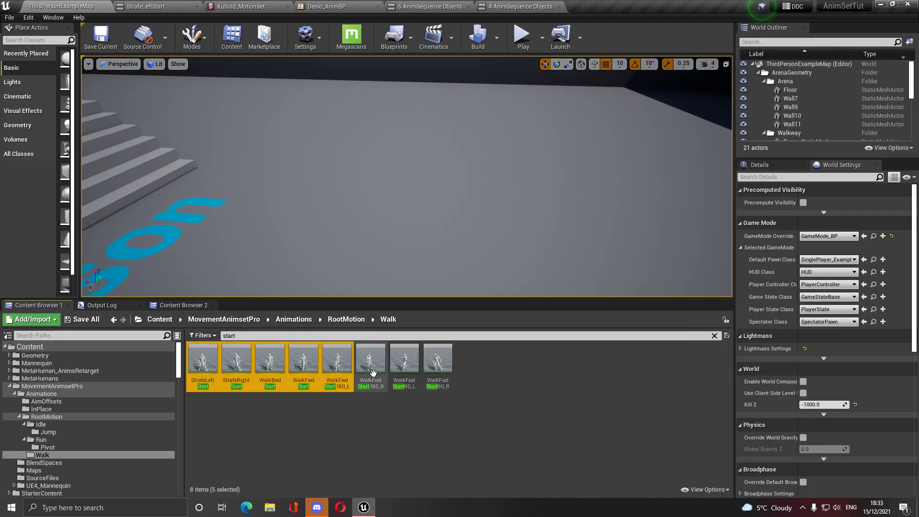
left_click(370, 364, "ctrl")
left_click(404, 364, "ctrl")
left_click(437, 364, "ctrl")
right_click(440, 363)
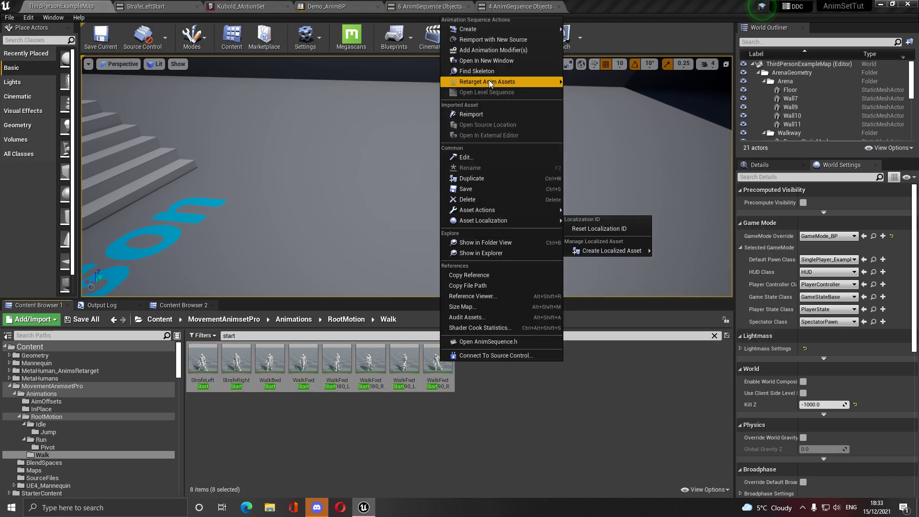
left_click(491, 49)
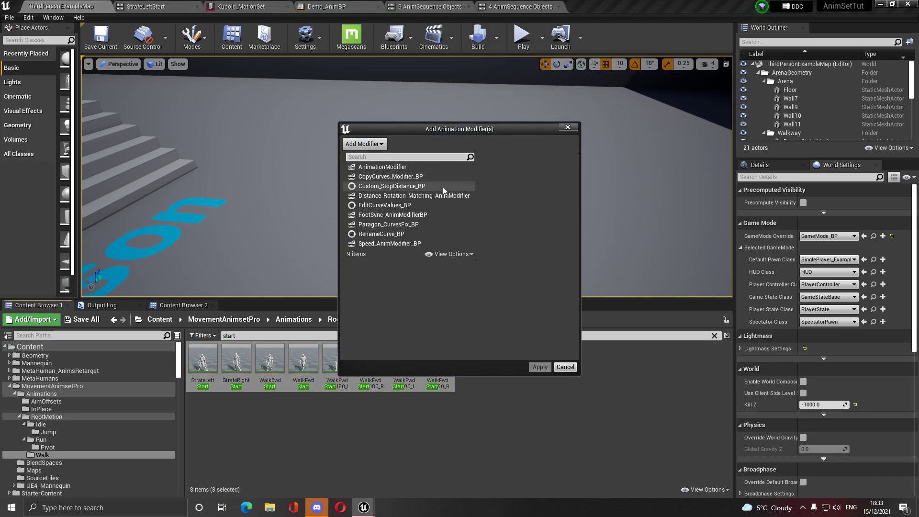
left_click(440, 214)
left_click(394, 159)
scroll(453, 296, "down", 2)
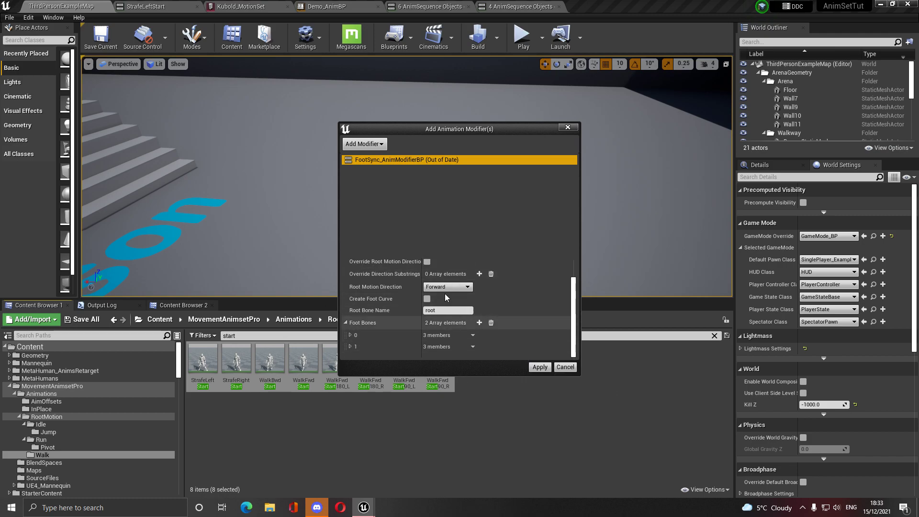
left_click(537, 369)
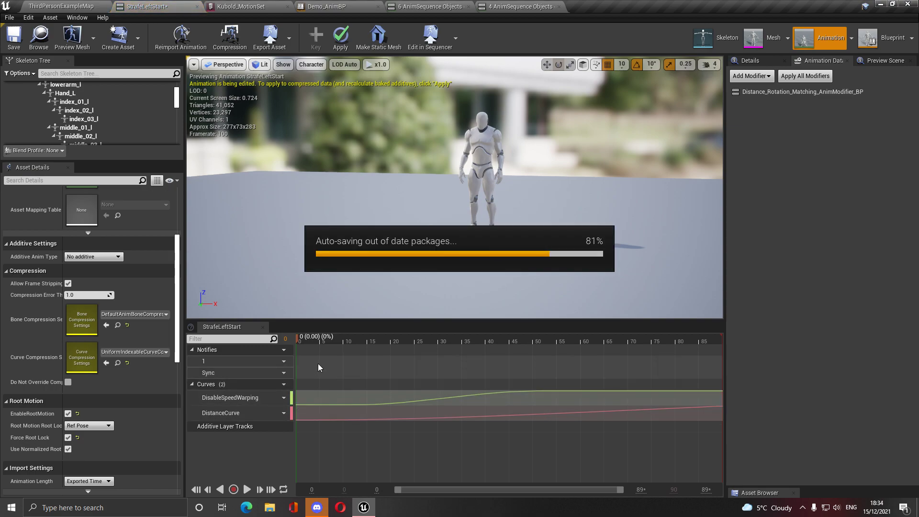
- Add another FootSync_AnimModifierBP to StrafeLeftStart and apply it with the root motion direction override enabled and set to Forward
mouse_move(300, 343)
left_mouse_down()
mouse_move(563, 350)
mouse_move(296, 352)
left_mouse_up()
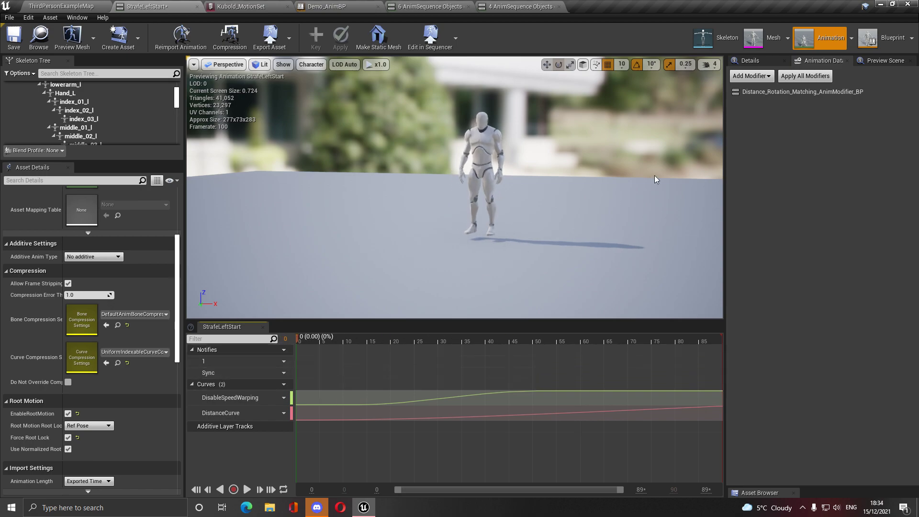
left_click(751, 76)
left_click(800, 143)
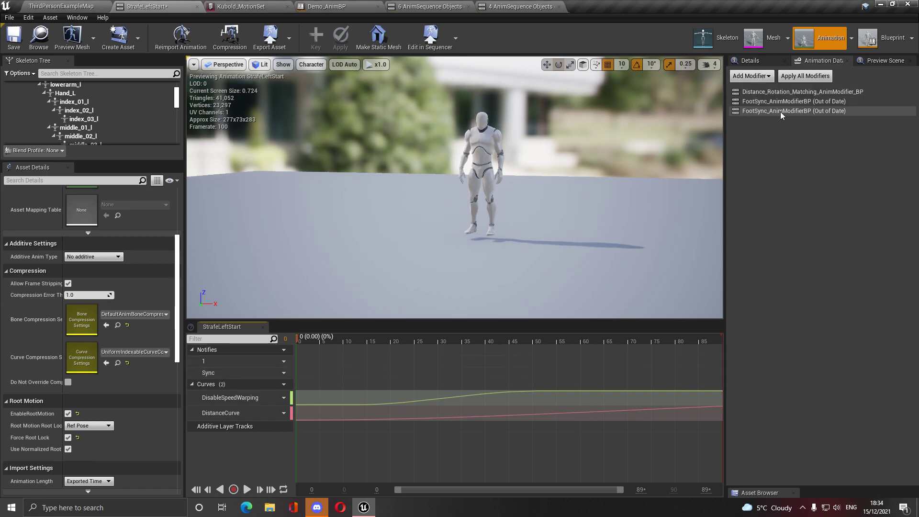
left_click(779, 110)
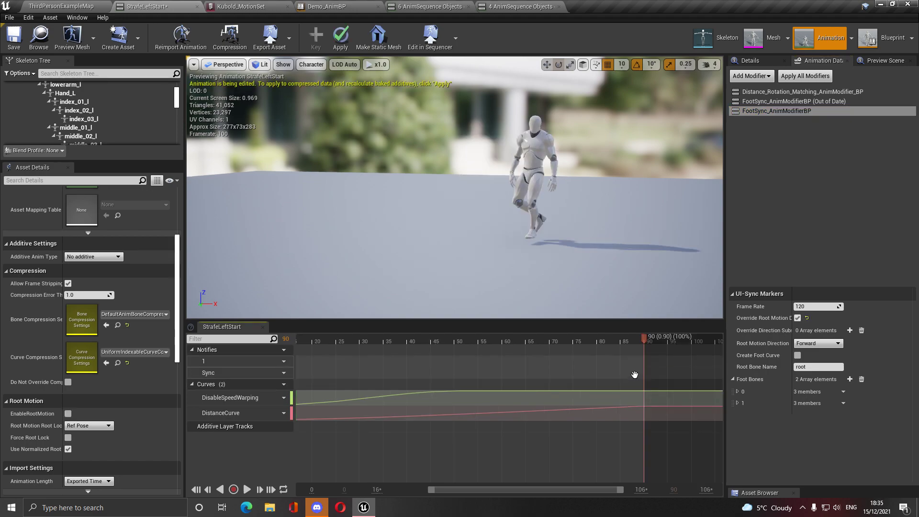
- Add the existing LeftPlant sync marker to the Sync track at the end of StrafeLeftStart, at about frame 89
right_click(635, 375)
mouse_move(684, 411)
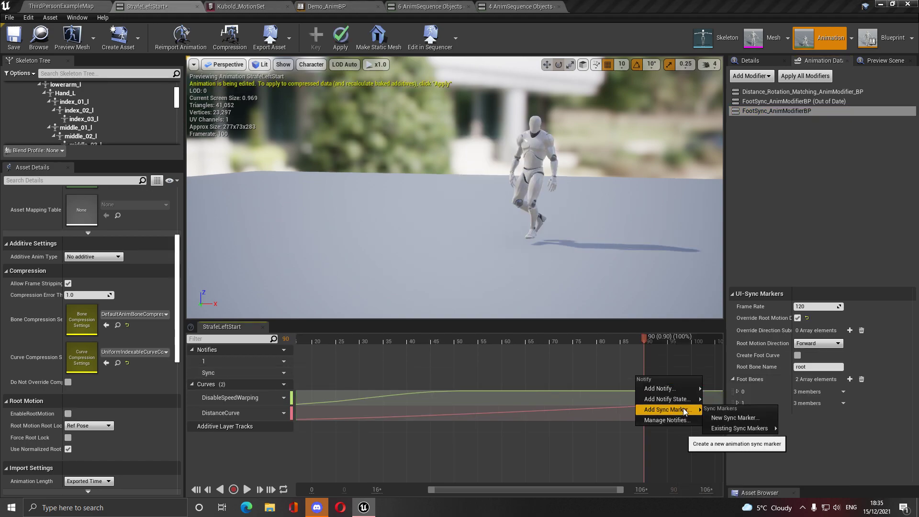
mouse_move(735, 428)
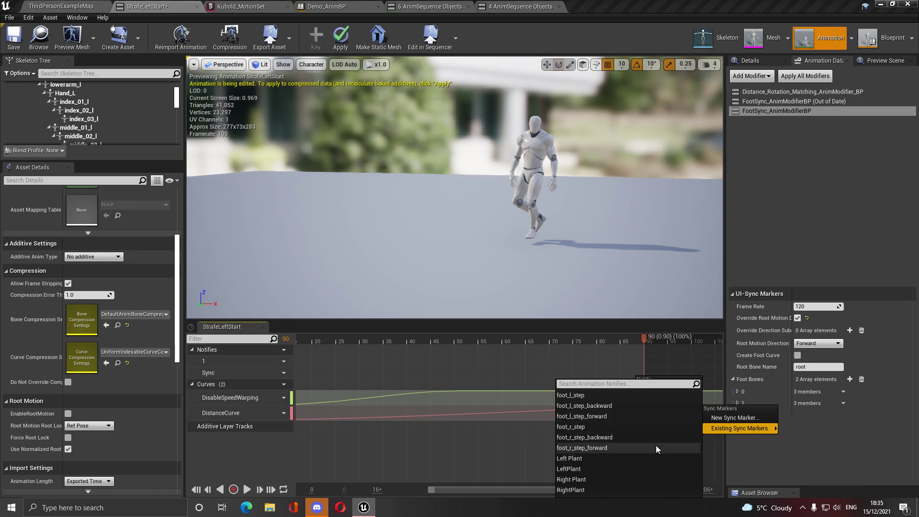
left_click(611, 472)
left_click(656, 377)
left_click_drag(659, 376, 661, 375)
mouse_move(643, 339)
left_mouse_down()
mouse_move(403, 343)
mouse_move(639, 349)
left_mouse_up()
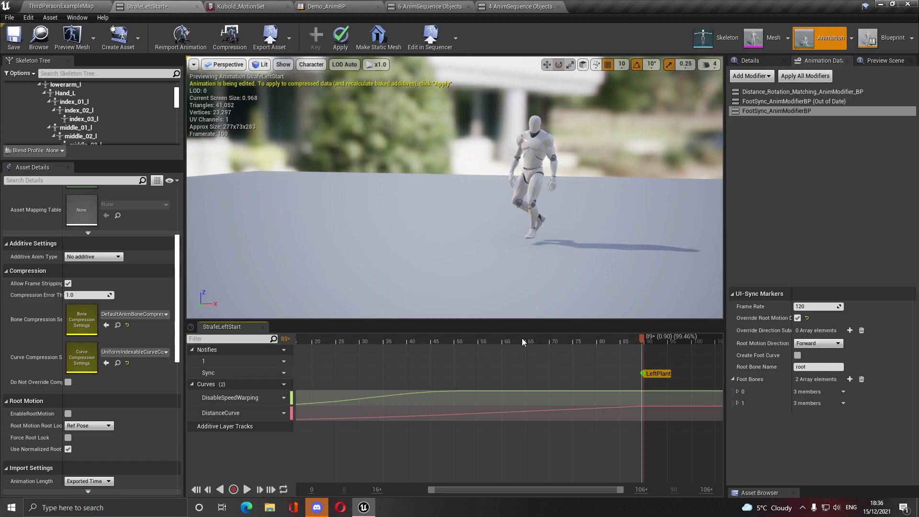
- Check the left foot's ball_l bone at the last frame of StrafeLeftStart, and save the animation
left_click_drag(640, 343, 641, 365)
left_click(533, 237)
left_click(643, 339)
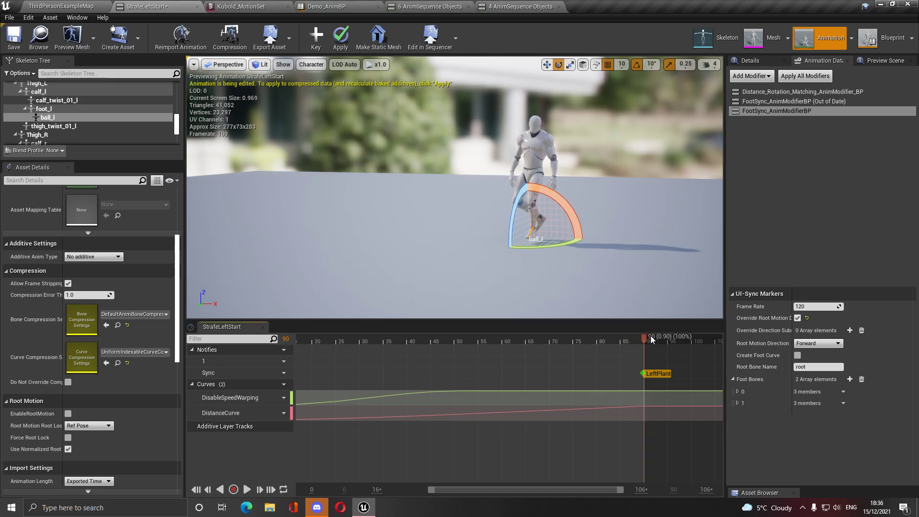
left_click(14, 37)
- Open StrafeRightStart from the Walk folder, scrub to its end to check the foot plant markers, and save it
left_click(61, 6)
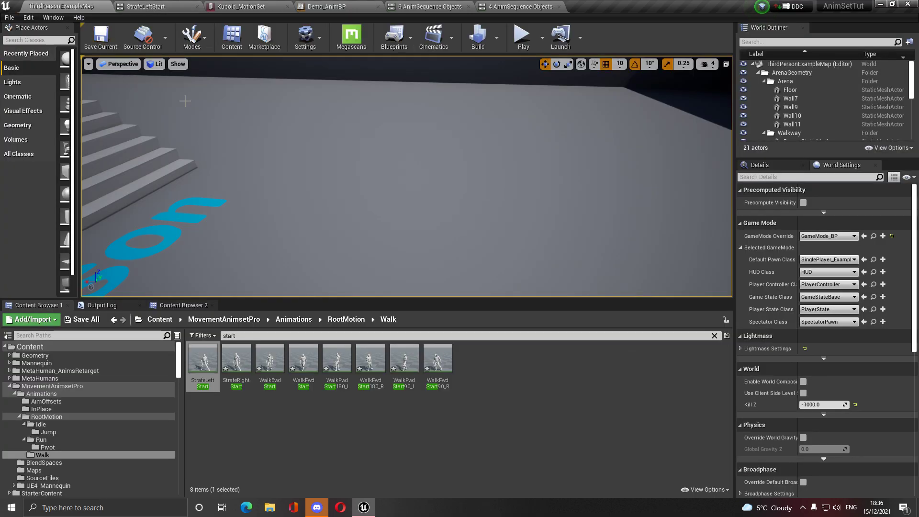
double_click(236, 361)
left_click(411, 341)
left_click_drag(418, 340, 726, 376)
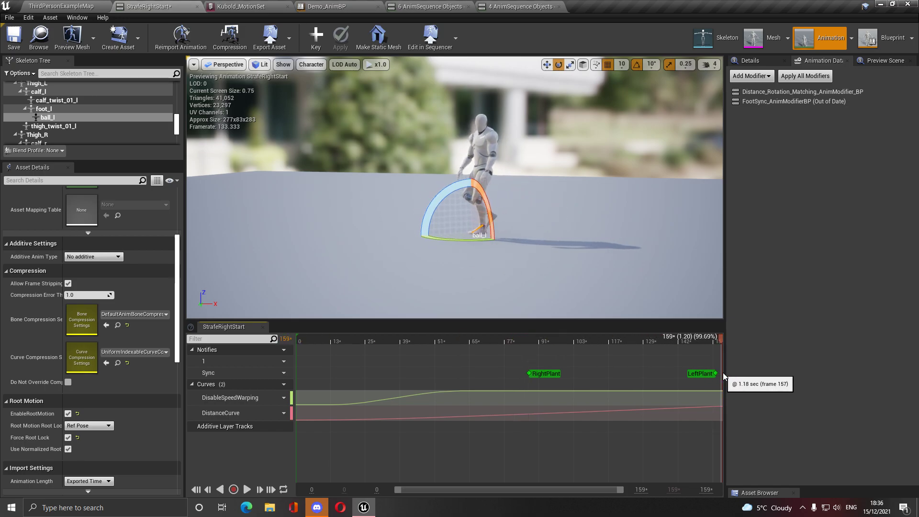
- Open the Pivot folder inside the Run folder of the RootMotion animations
left_click(60, 5)
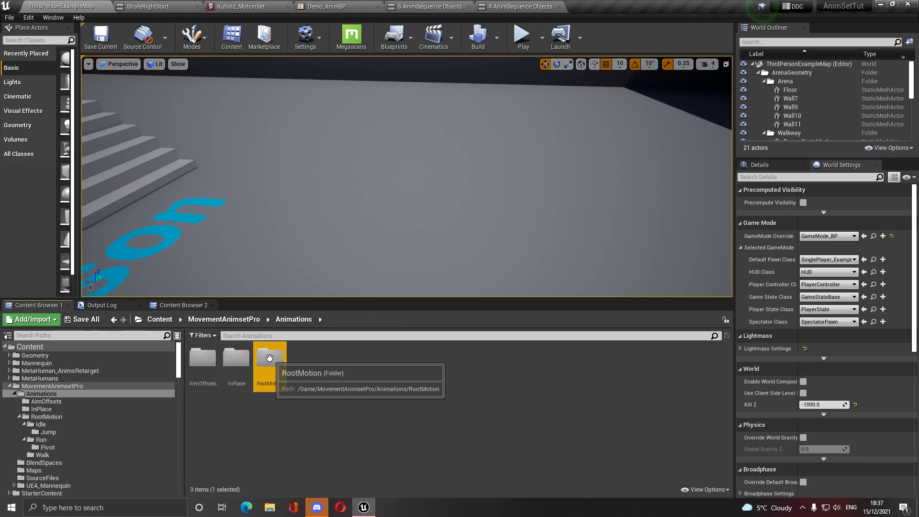
double_click(269, 359)
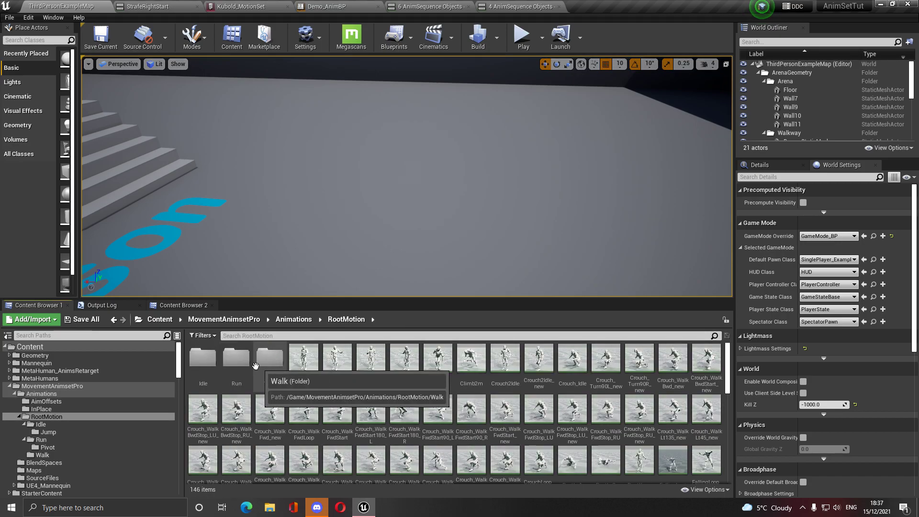
double_click(237, 358)
double_click(203, 359)
- Apply the FootSync_AnimModifierBP modifier with its default settings to the four RunFwdTurn180 animations ending in _PP
left_click(243, 375)
left_click(304, 359, "ctrl")
left_click(371, 359, "ctrl")
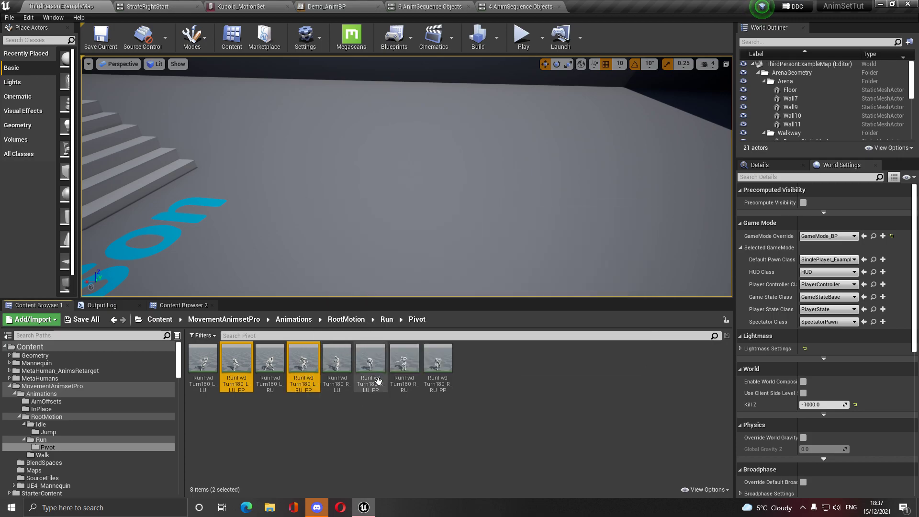
right_click(438, 369)
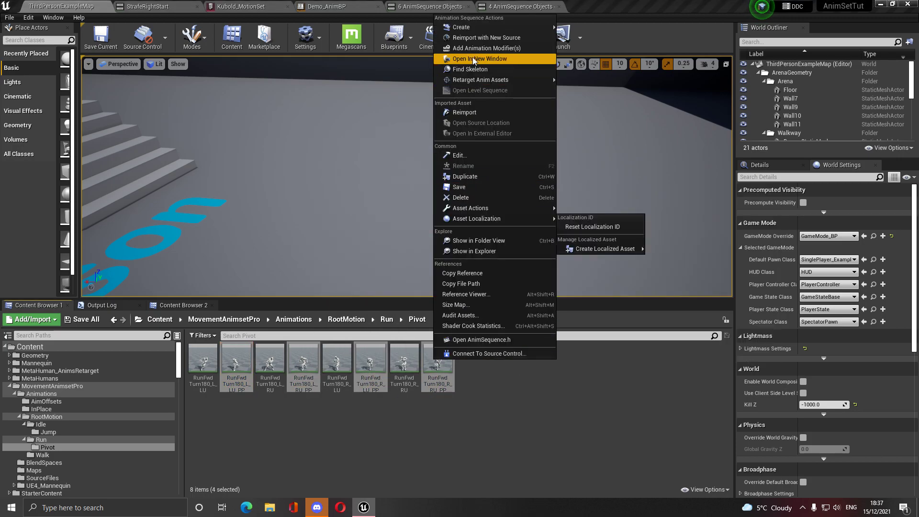
left_click(472, 57)
left_click(364, 143)
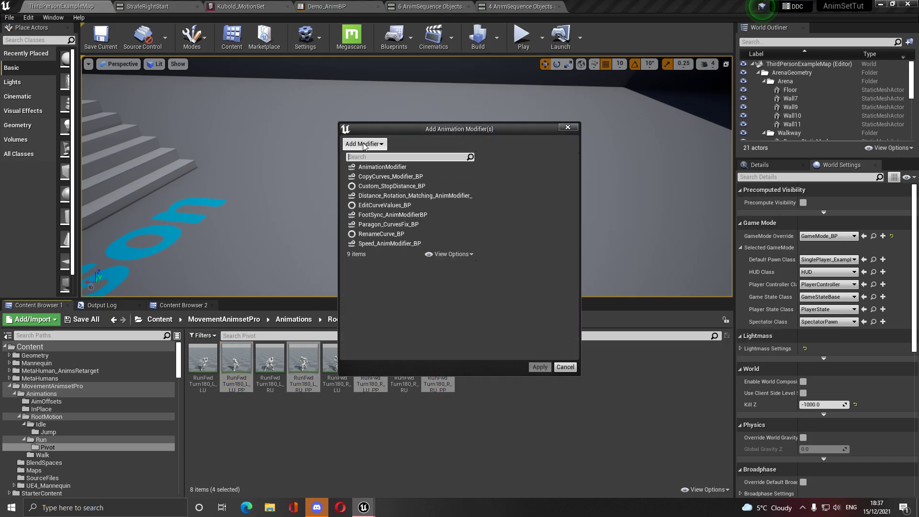
left_click(416, 214)
left_click(415, 160)
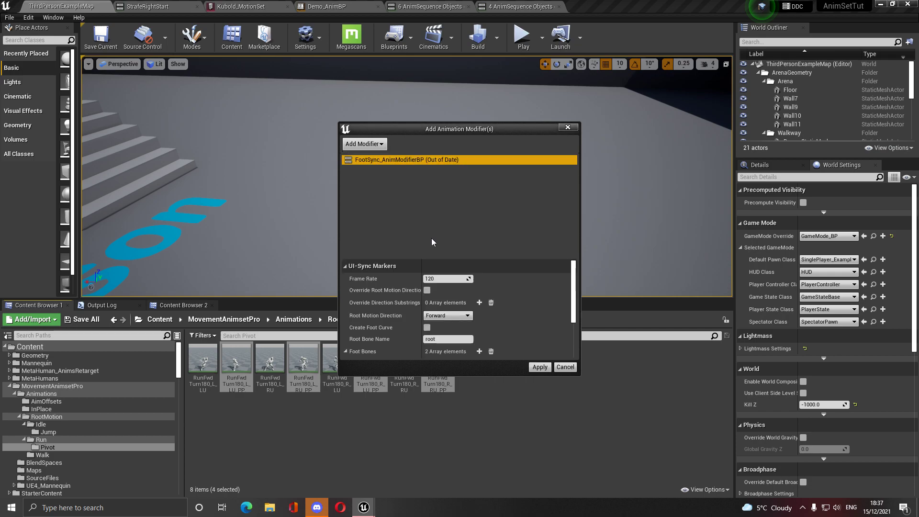
scroll(449, 287, "down", 3)
scroll(439, 286, "up", 3)
scroll(440, 286, "down", 3)
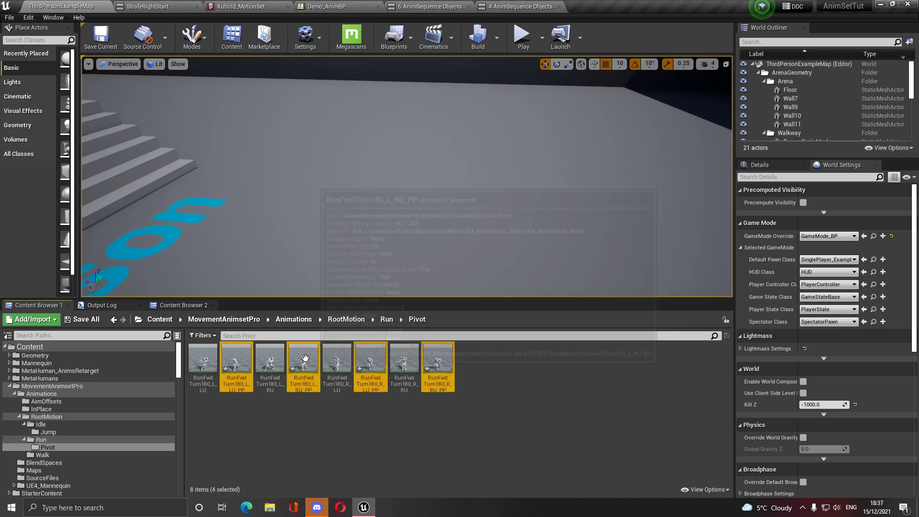
- Open RunFwdTurn180_L_RU_PP, scrub to its end to check the foot plant marker, and save it
double_click(305, 358)
left_click_drag(354, 341, 740, 359)
left_click(20, 34)
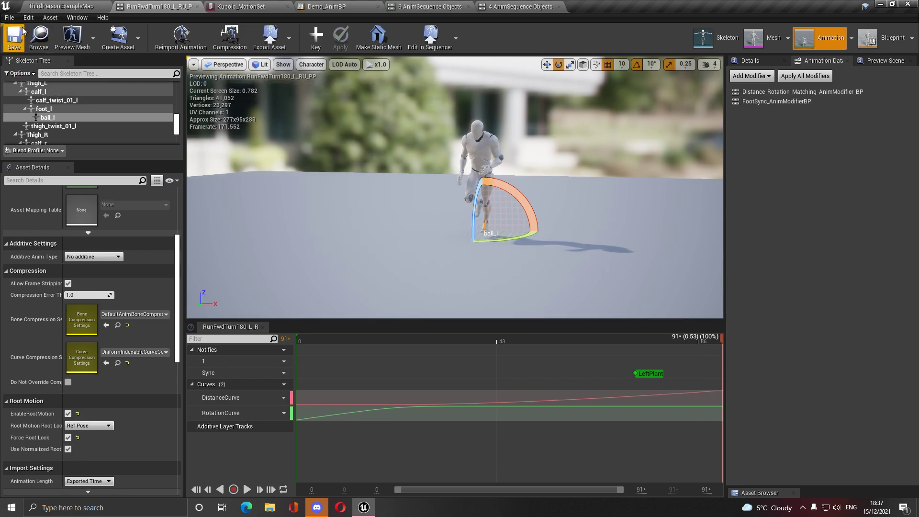
- Review the foot sync markers in RunFwdTurn180_L_LU_PP and RunFwdTurn180_R_LU_PP
left_click(49, 6)
double_click(231, 357)
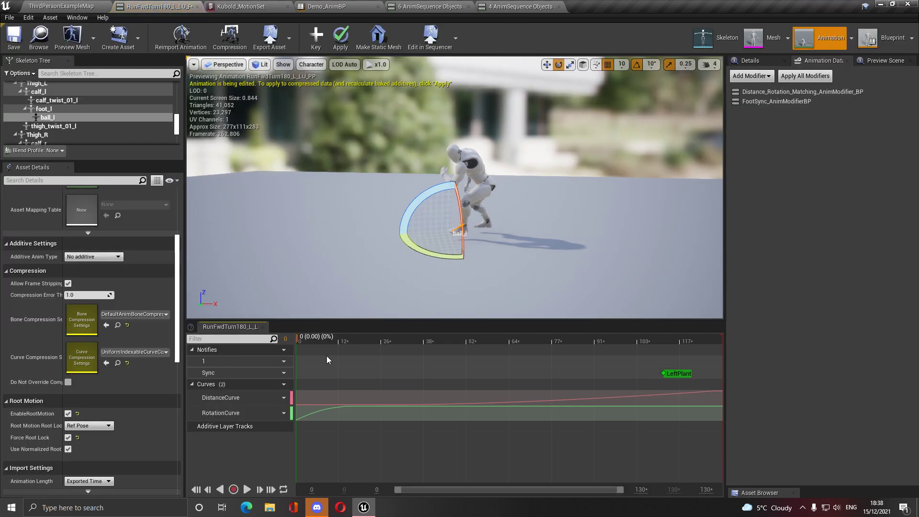
left_click(53, 5)
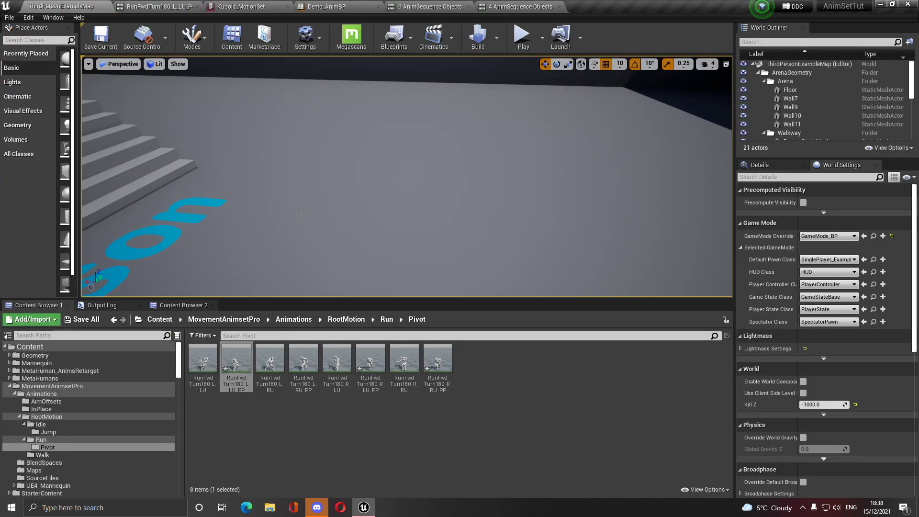
double_click(370, 361)
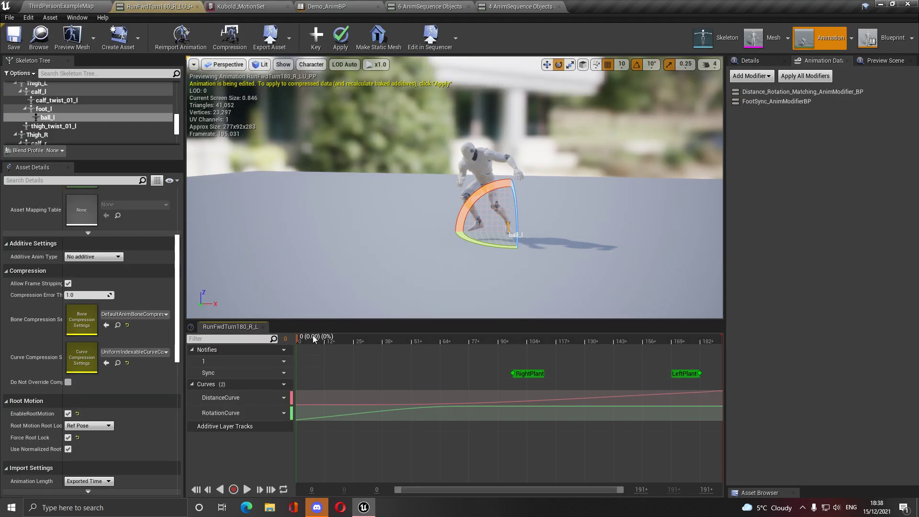
left_click_drag(493, 357, 716, 377)
- Open RunFwdTurn180_R_RU_PP, scrub to its end to check the sync markers, and save it
left_click(53, 6)
double_click(438, 367)
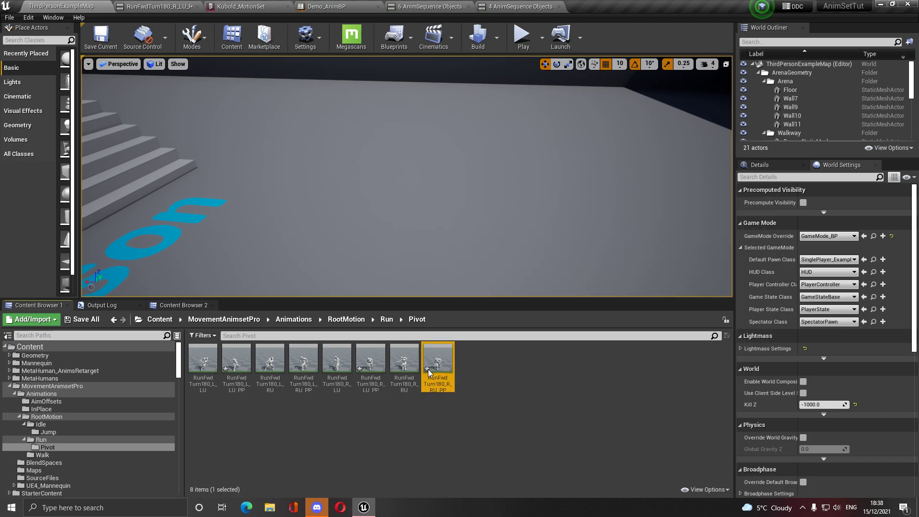
left_click_drag(351, 339, 726, 398)
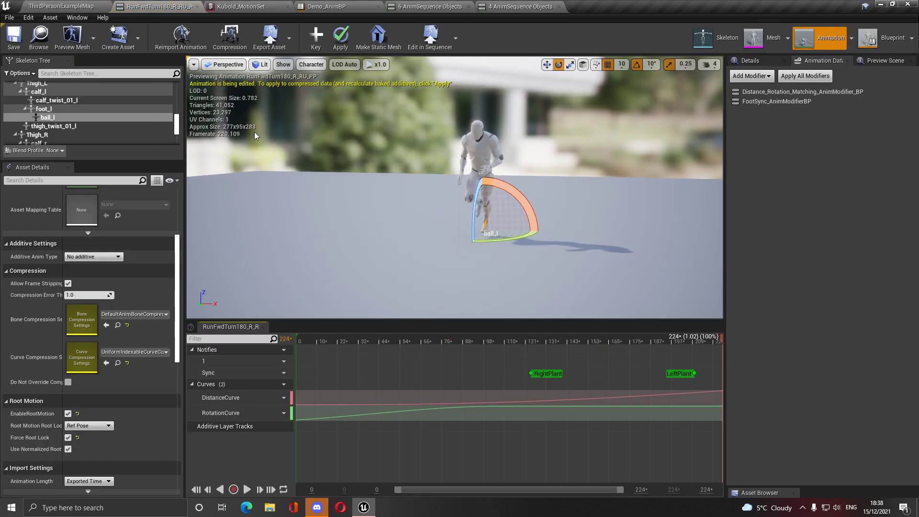
left_click(13, 44)
- Scrub through RunFwdTurn180_R_RU_PP again to compare the foot contacts with its sync markers
left_click(57, 5)
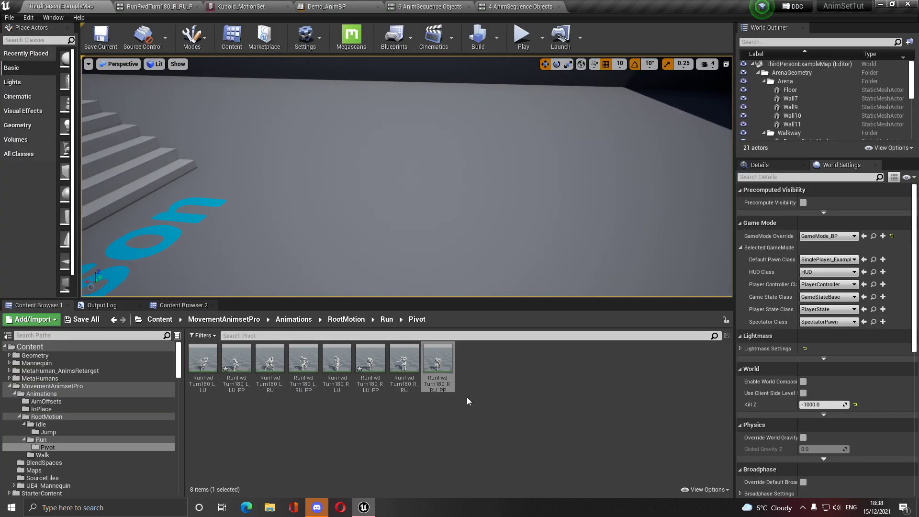
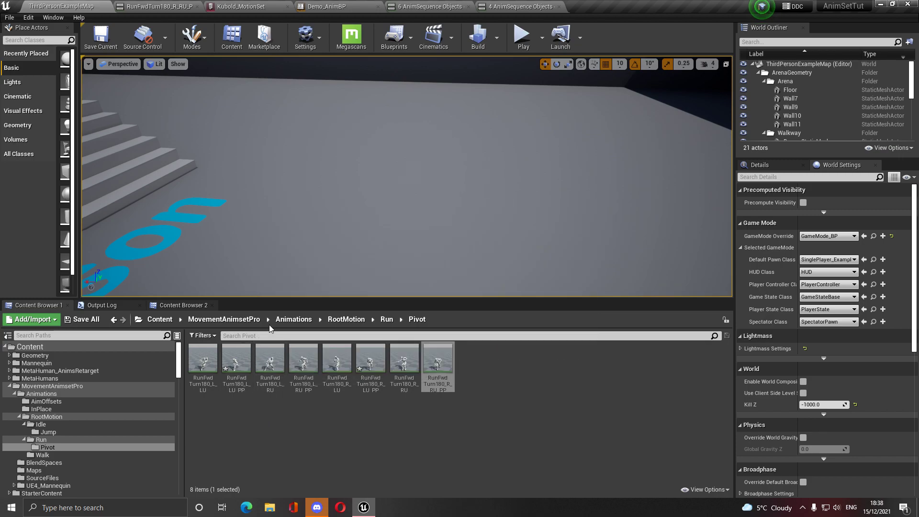
left_click(158, 5)
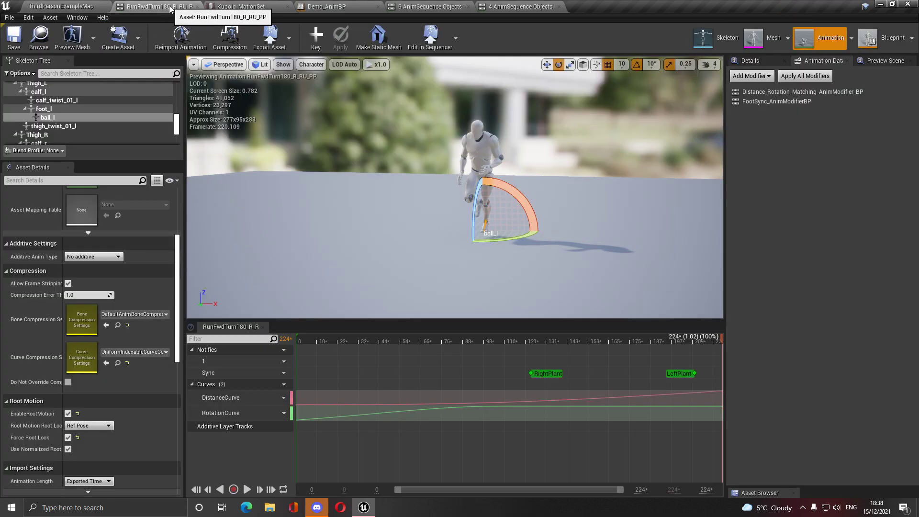
mouse_move(307, 341)
left_mouse_down()
mouse_move(691, 369)
mouse_move(723, 359)
left_mouse_up()
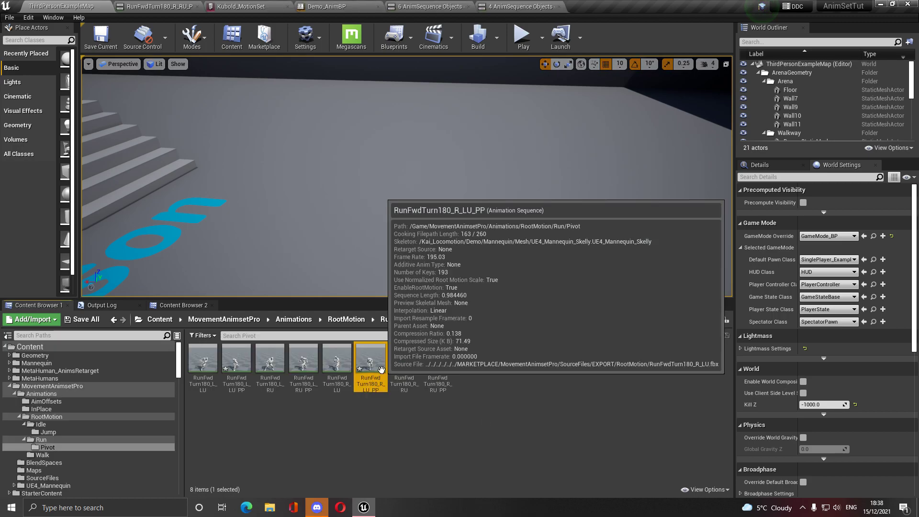
- Open RunFwdTurn180_R_LU_PP and save it
double_click(371, 366)
left_click(14, 38)
left_click(79, 6)
- Review the Standing Parameters, Idle and Turns, Standing Loop and Standing Start groups of Kubold_MotionSet
left_click(230, 6)
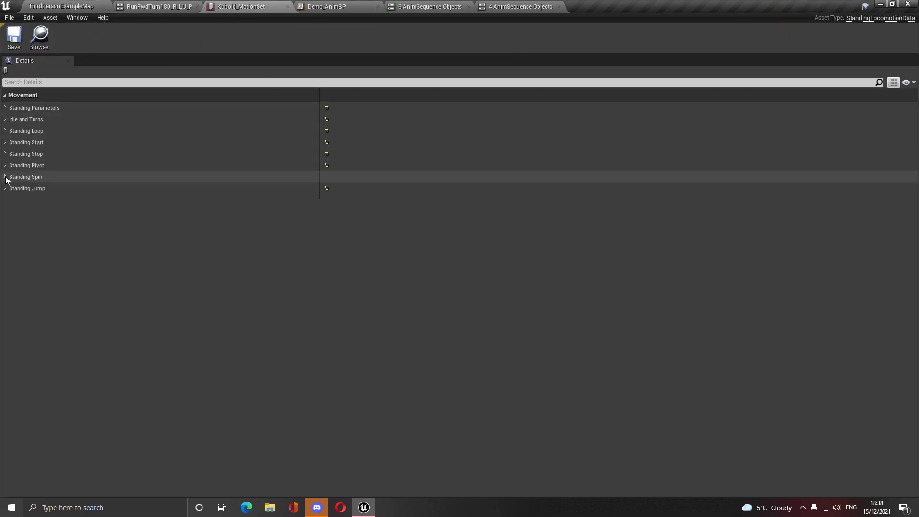
left_click(5, 108)
left_click(5, 108)
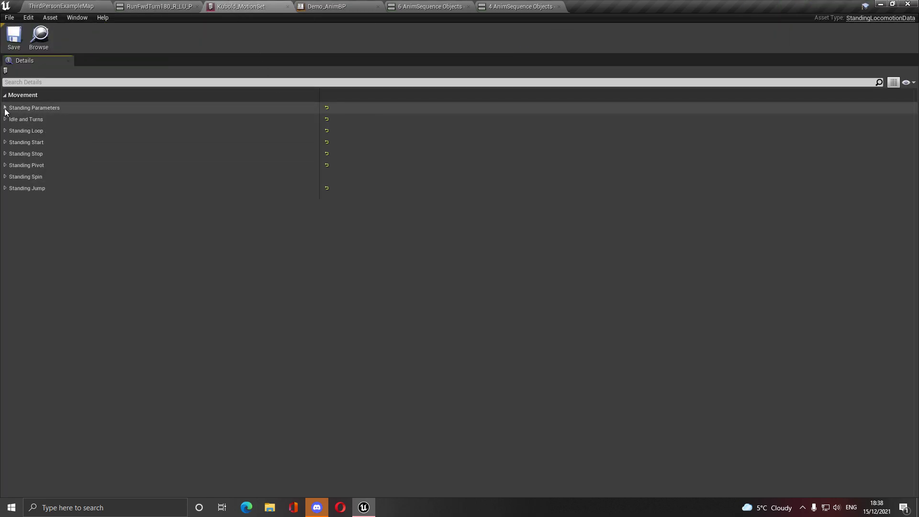
left_click(6, 119)
left_click(5, 119)
left_click(5, 131)
left_click(9, 142)
left_click(10, 142)
left_click(5, 131)
- Select the animations in the RootMotion Run folder, from RunBwdLoop through SprintFwdLoop1
left_click(74, 5)
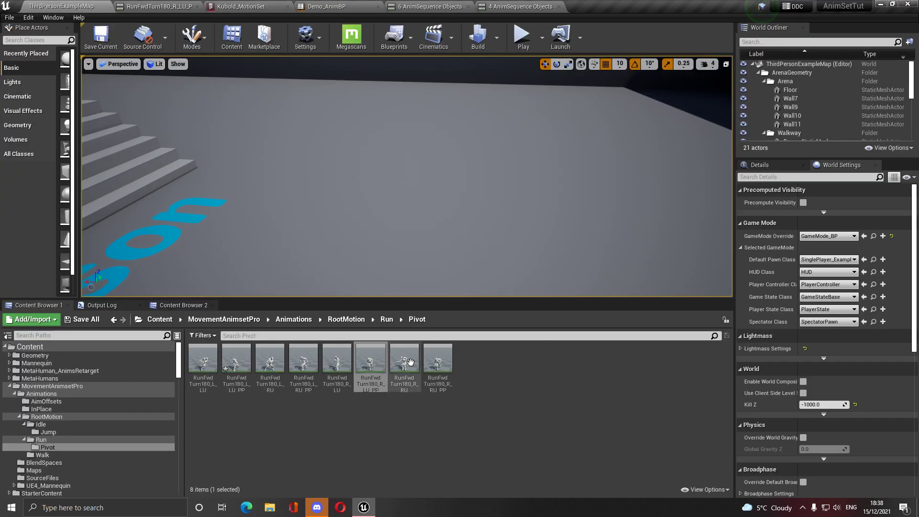
left_click(383, 325)
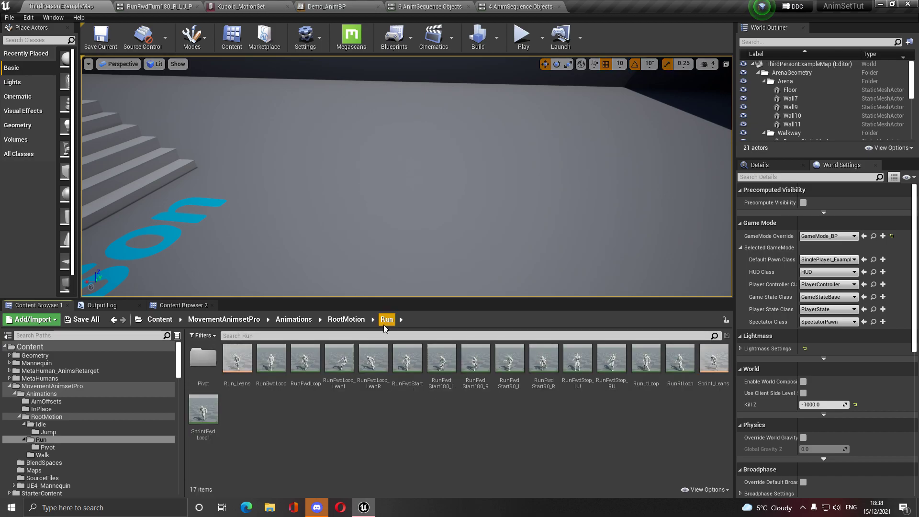
left_click(283, 369)
left_click(203, 410, "shift")
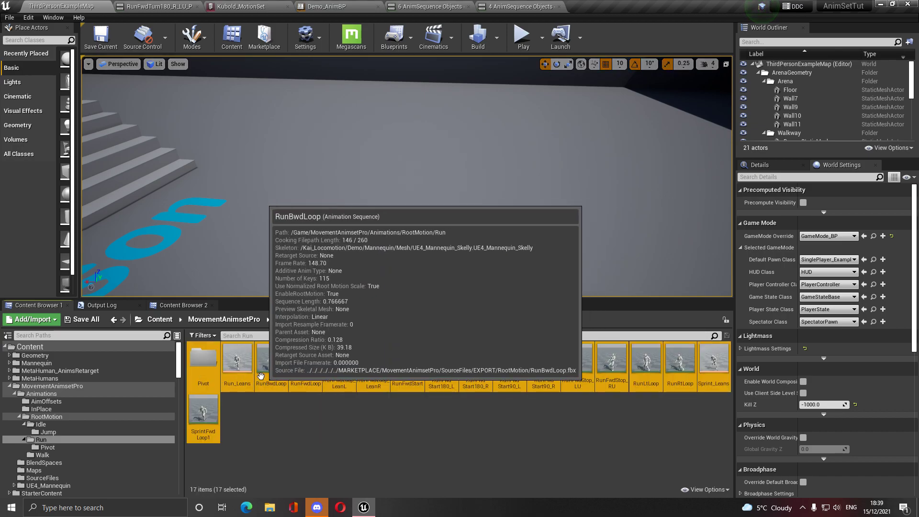
right_click(287, 364)
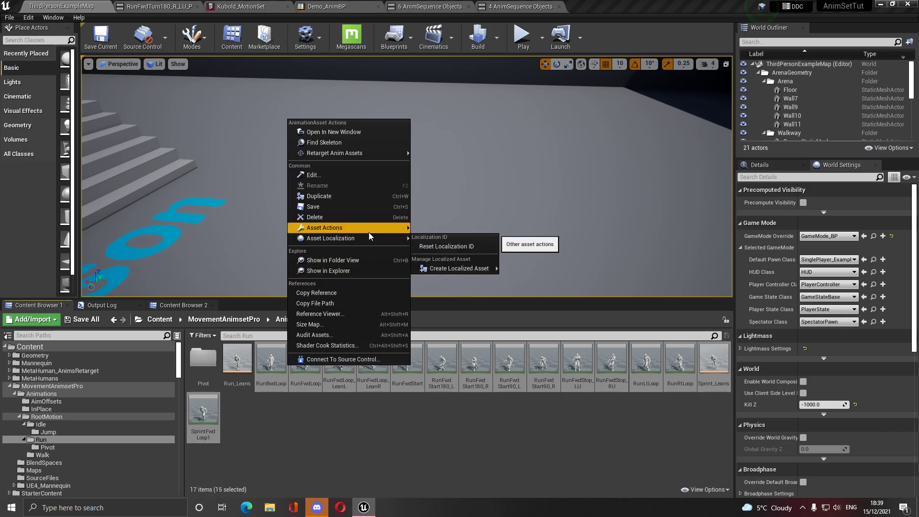
mouse_move(394, 236)
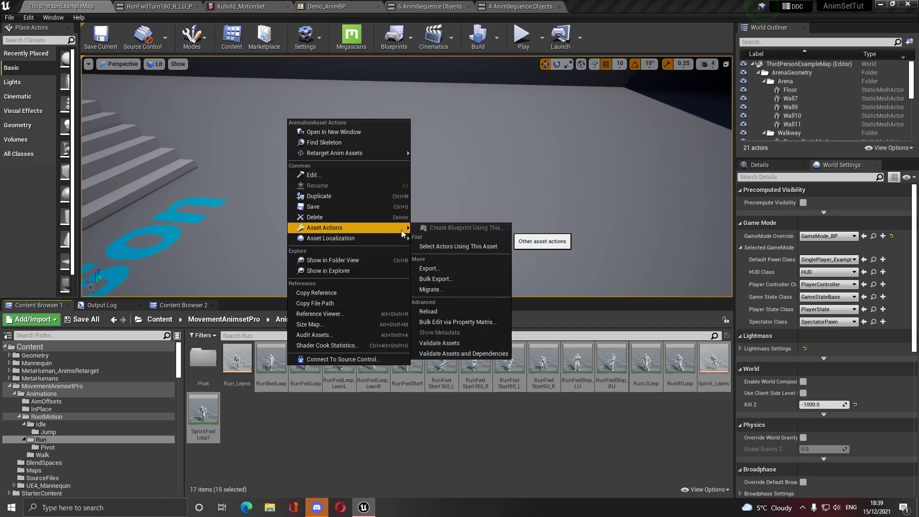
left_click(472, 321)
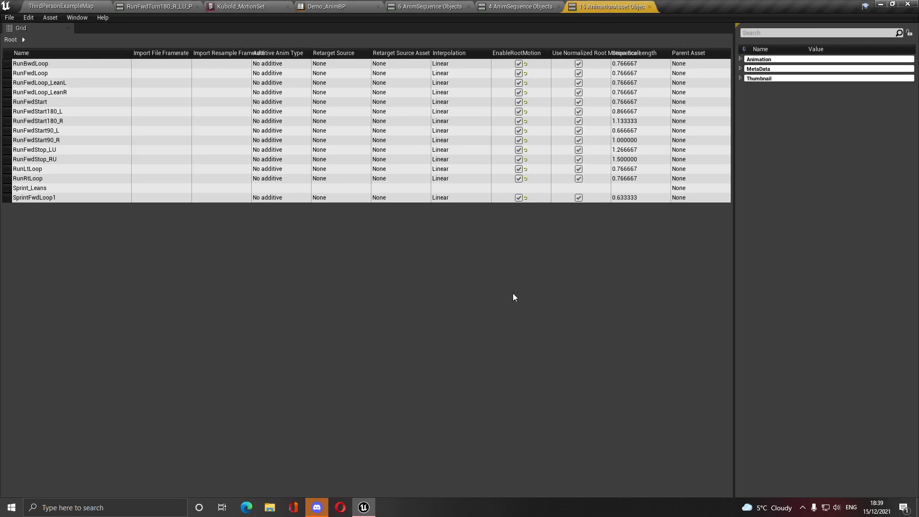
left_click(740, 59)
left_click(741, 59)
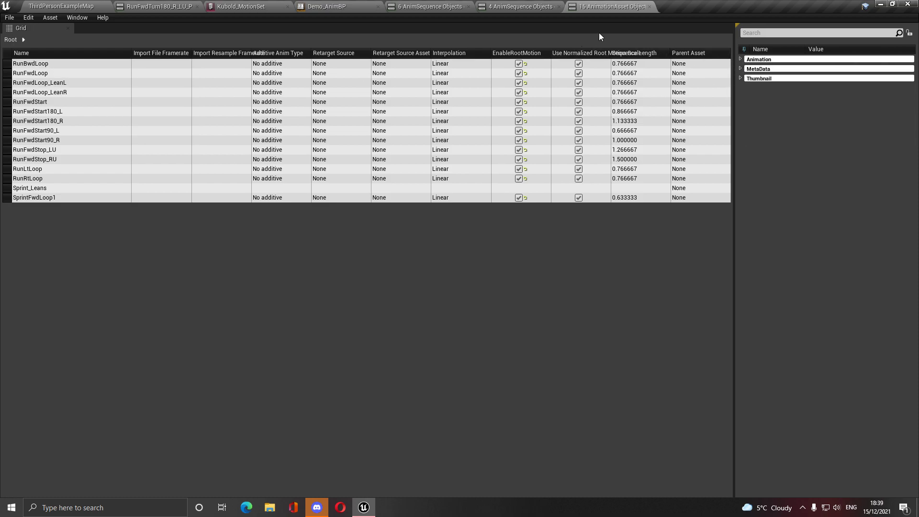
left_click(650, 7)
left_click(91, 6)
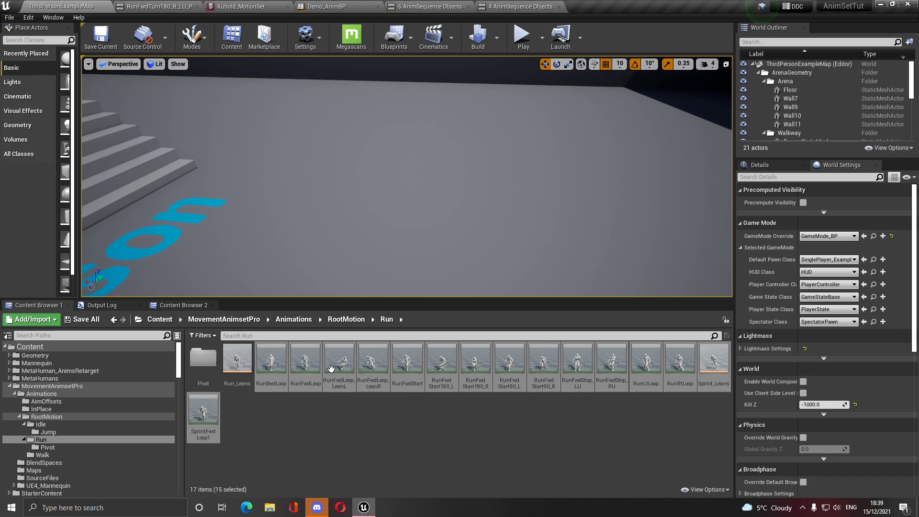
- Open the selected run animations, excluding Sprint_Leans, for bulk editing in the property matrix and close the two older matrices
right_click(575, 366)
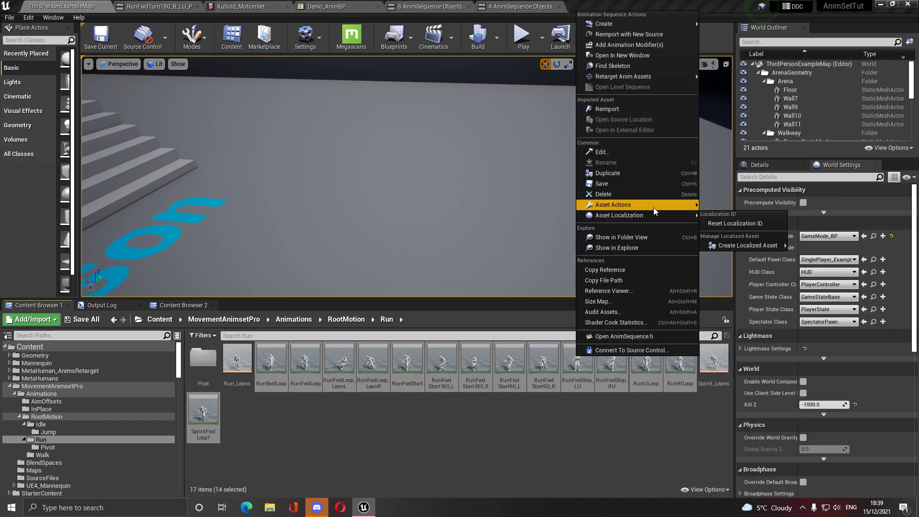
mouse_move(654, 206)
left_click(752, 310)
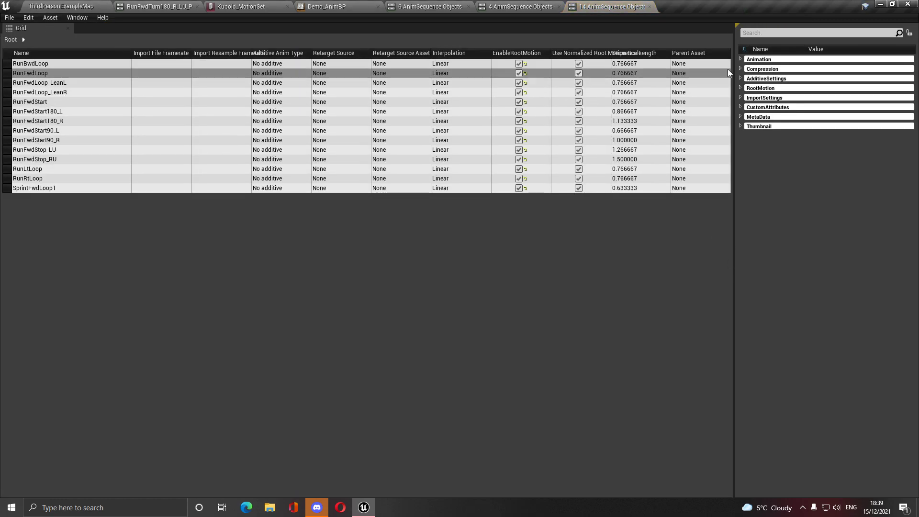
left_click(554, 7)
left_click(464, 7)
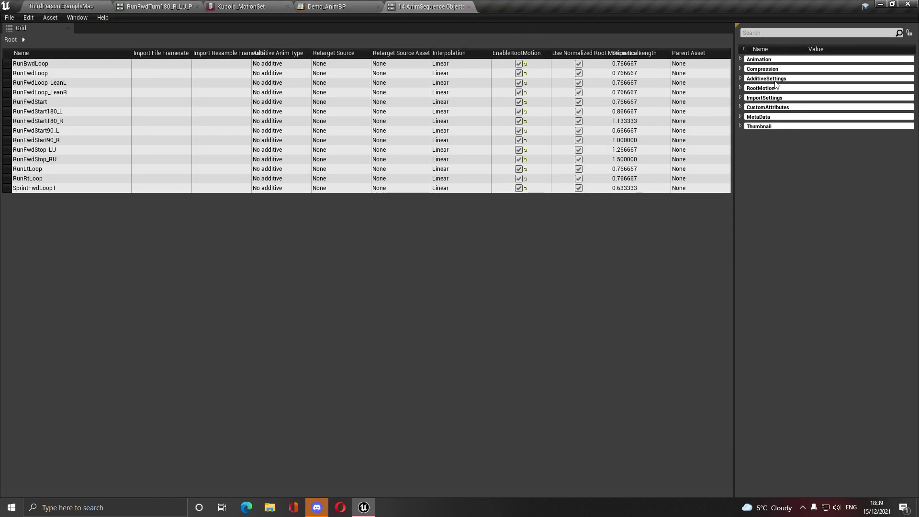
- Enable Force Root Lock for all the run animations in the property matrix and save all modified assets
left_click(740, 87)
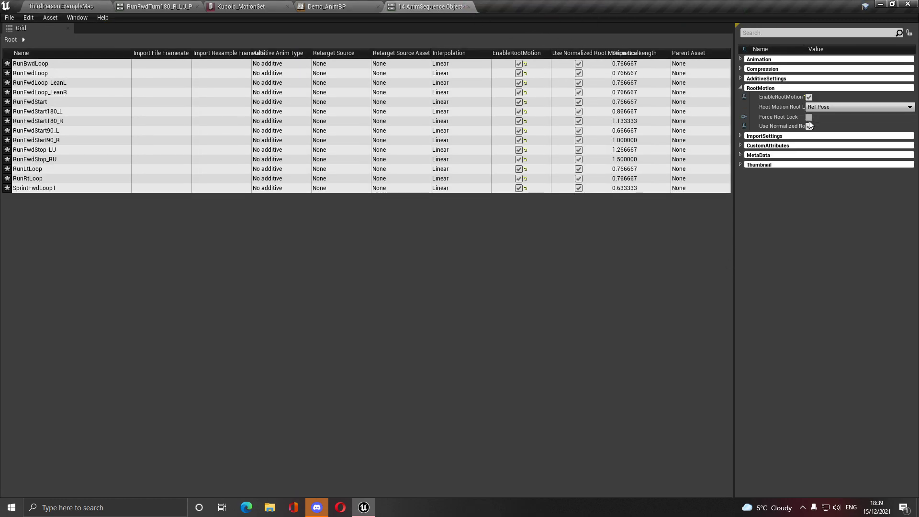
left_click(10, 17)
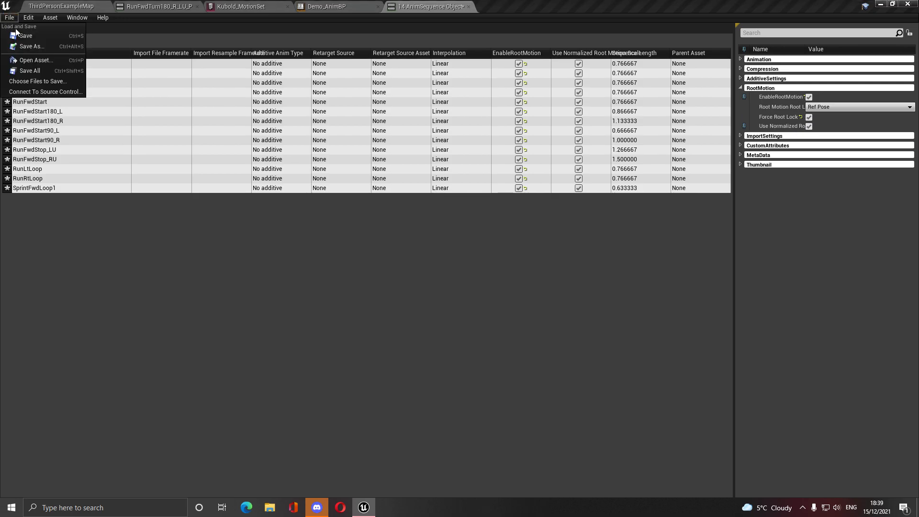
left_click(50, 69)
- Load all animations of the Run folder's Pivot subfolder into the property matrix and check their Force Root Lock setting
left_click(62, 6)
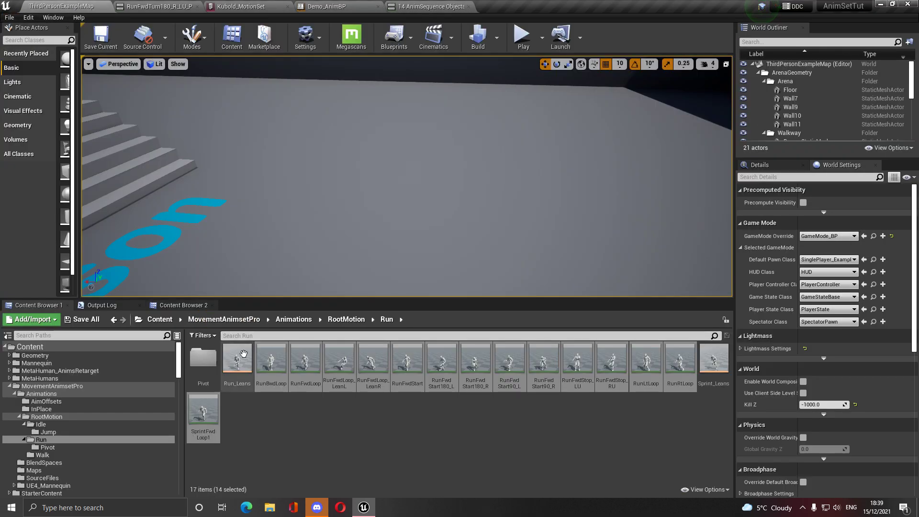
double_click(197, 370)
key("ctrl+a")
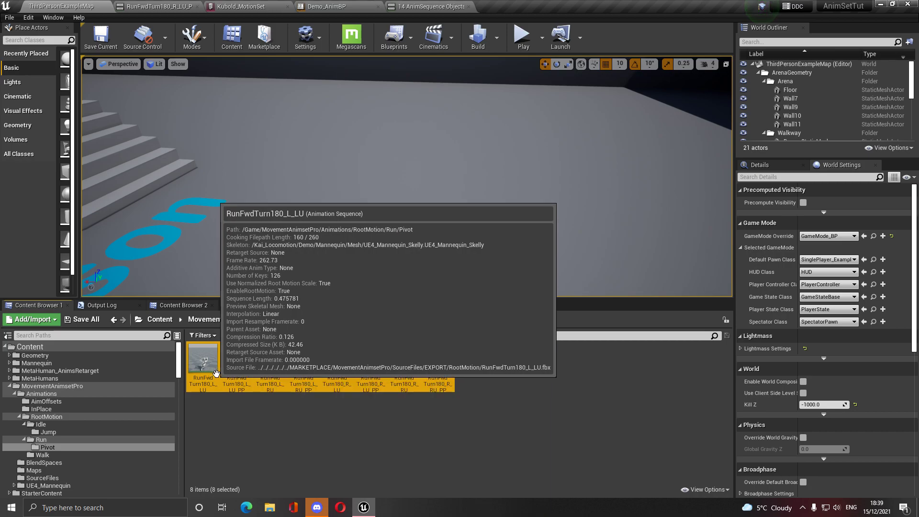
right_click(265, 362)
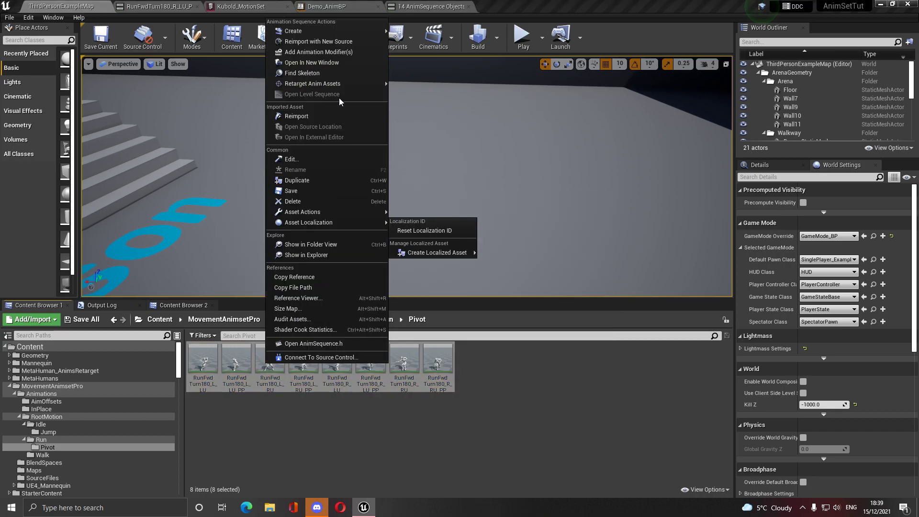
mouse_move(352, 214)
left_click(443, 317)
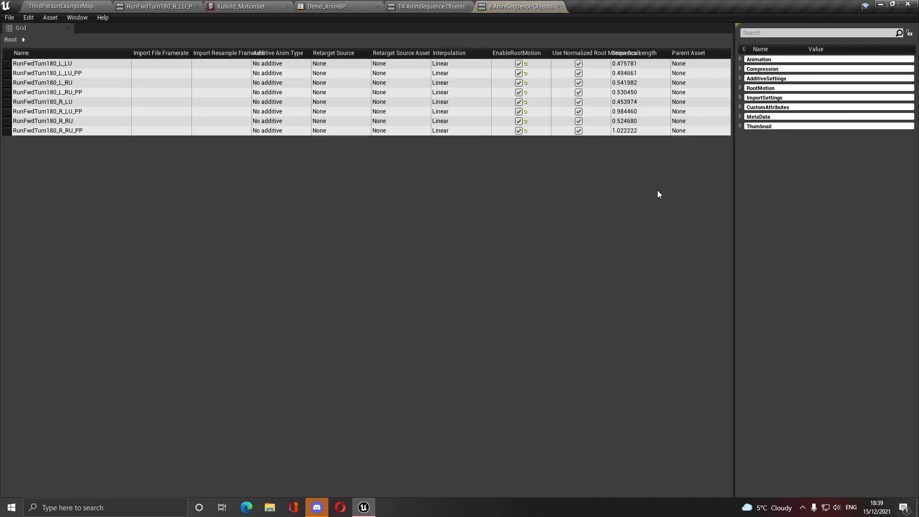
left_click(741, 88)
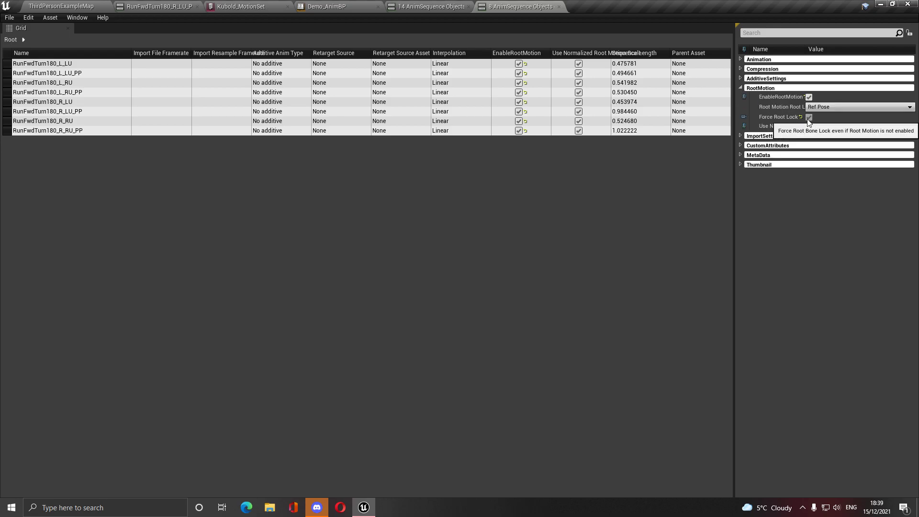
- Close the property matrices of the pivot and run animations
left_click(68, 4)
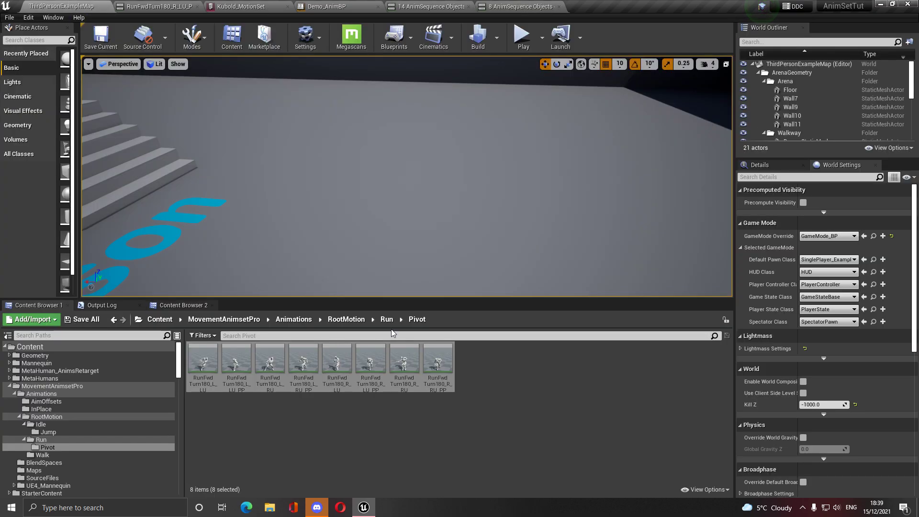
left_click(559, 6)
left_click(469, 6)
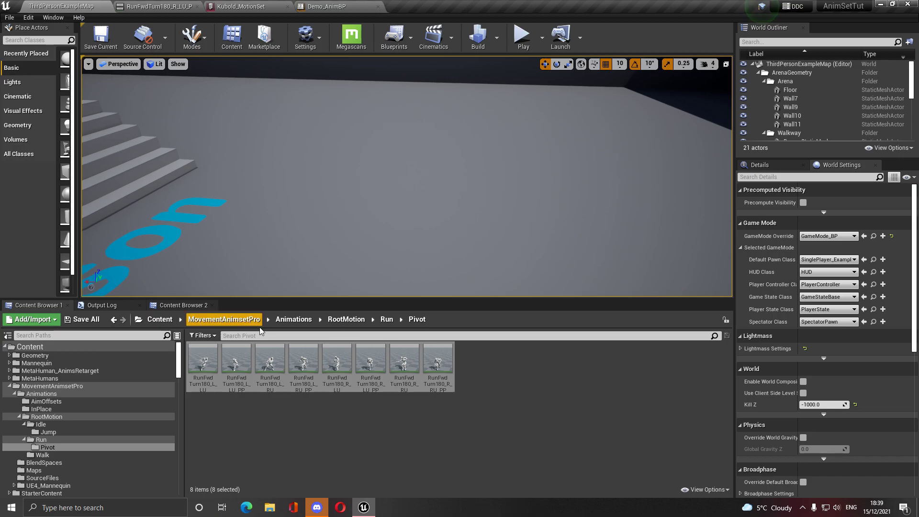
- Select all animations in the RootMotion Walk folder, excluding Walk_Leans, and bulk edit them in the property matrix
left_click(386, 319)
left_click(349, 320)
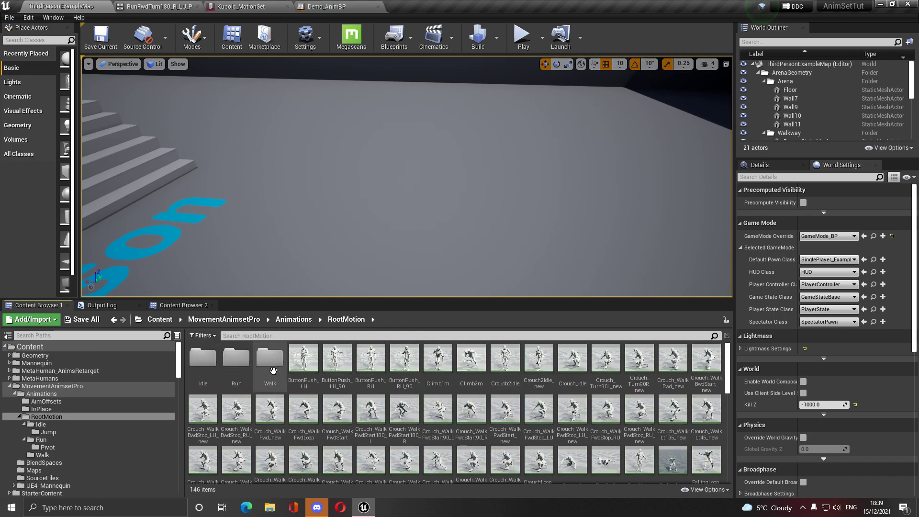
double_click(271, 359)
key("ctrl+a")
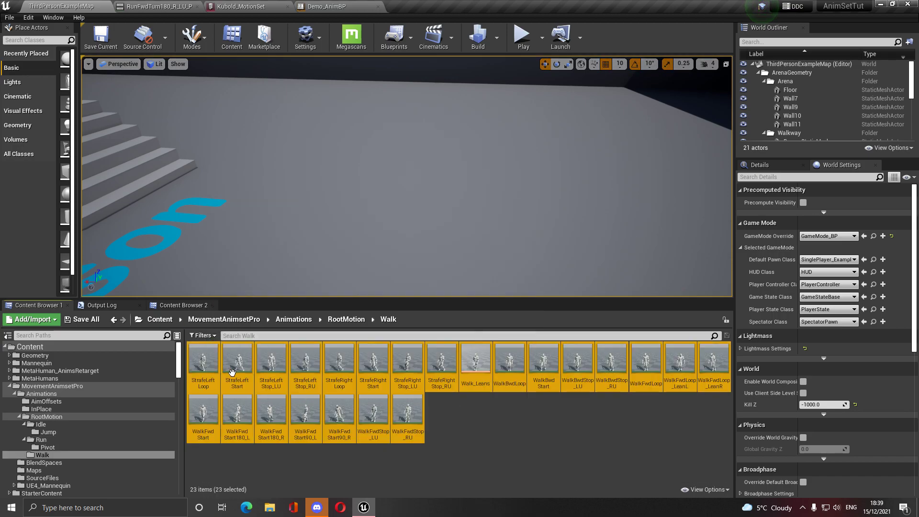
right_click(429, 364)
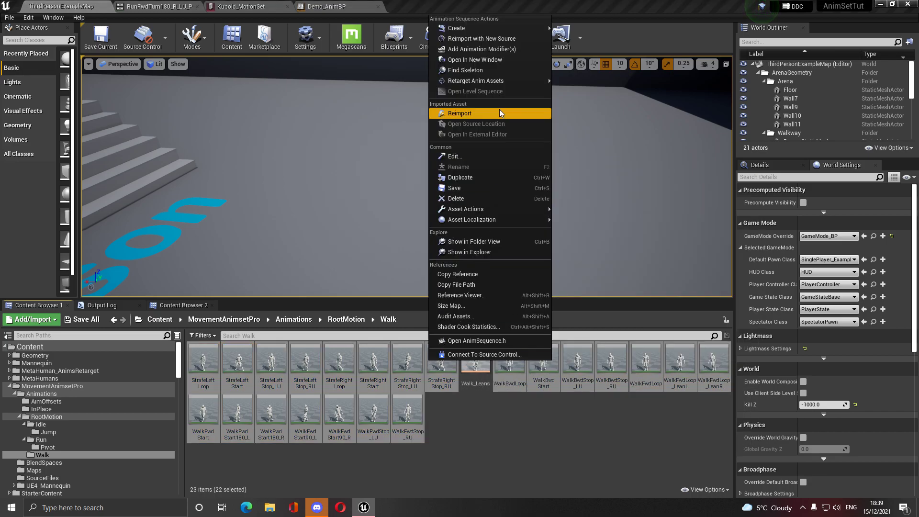
mouse_move(516, 209)
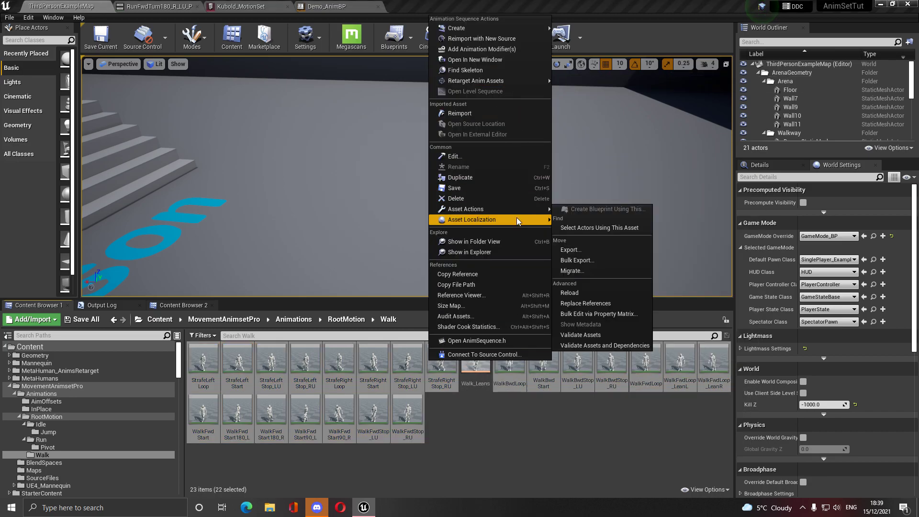
left_click(616, 314)
- Enable Force Root Lock for all the walk and strafe animations and save all modified assets
left_click(742, 88)
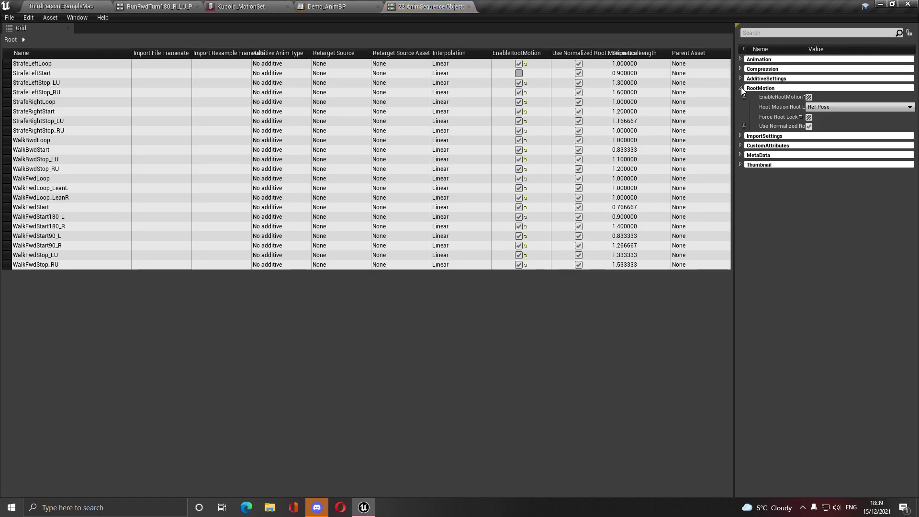
left_click(809, 118)
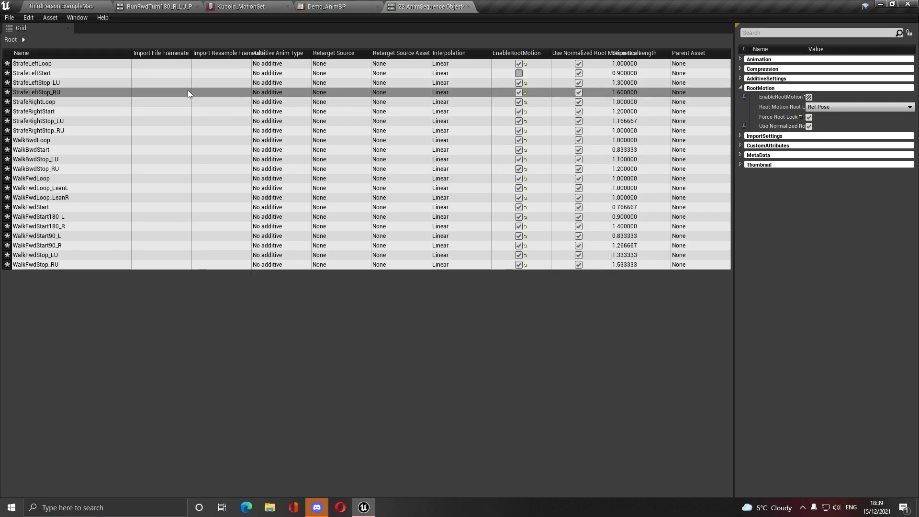
left_click(9, 18)
left_click(41, 71)
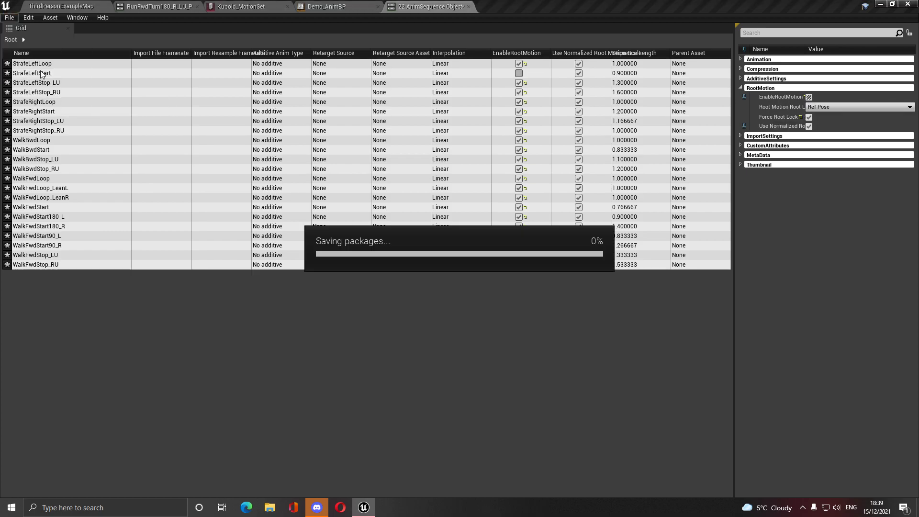
- Select all animations in the RootMotion Idle folder and open them for bulk editing in the property matrix
left_click(60, 6)
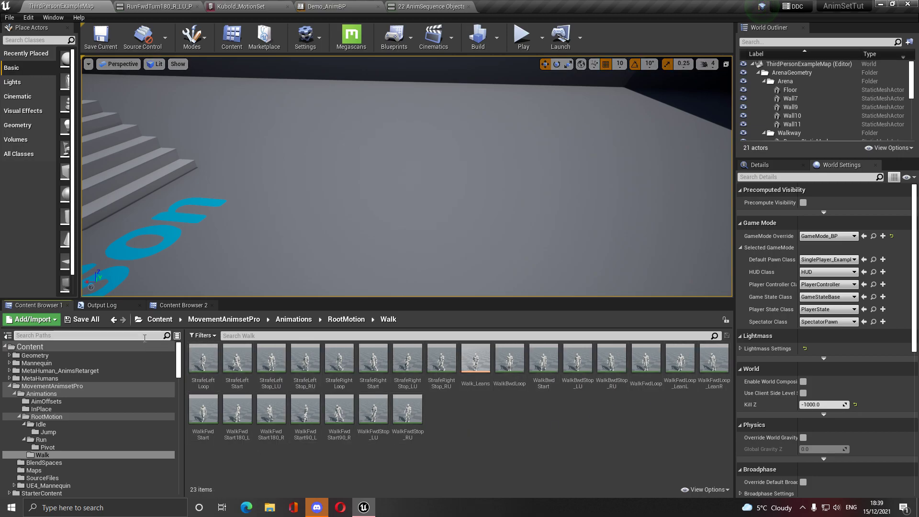
left_click(113, 319)
double_click(201, 358)
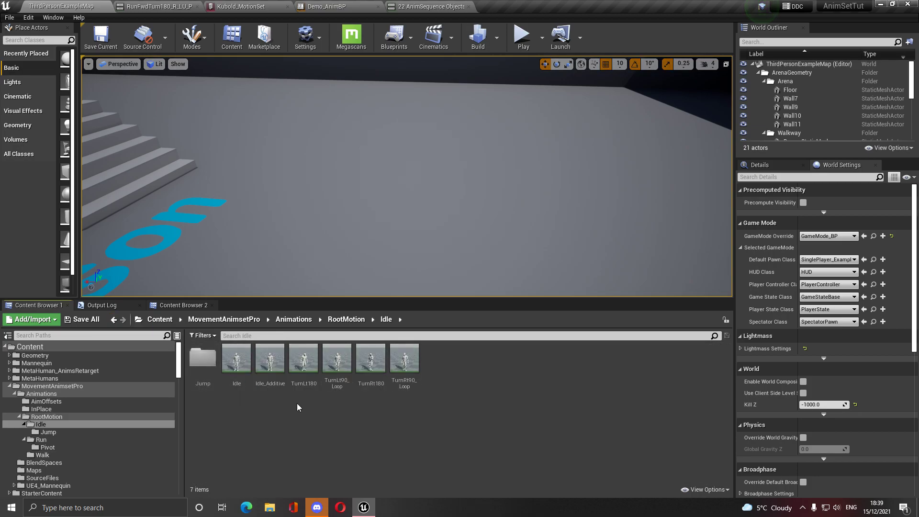
key("ctrl+a")
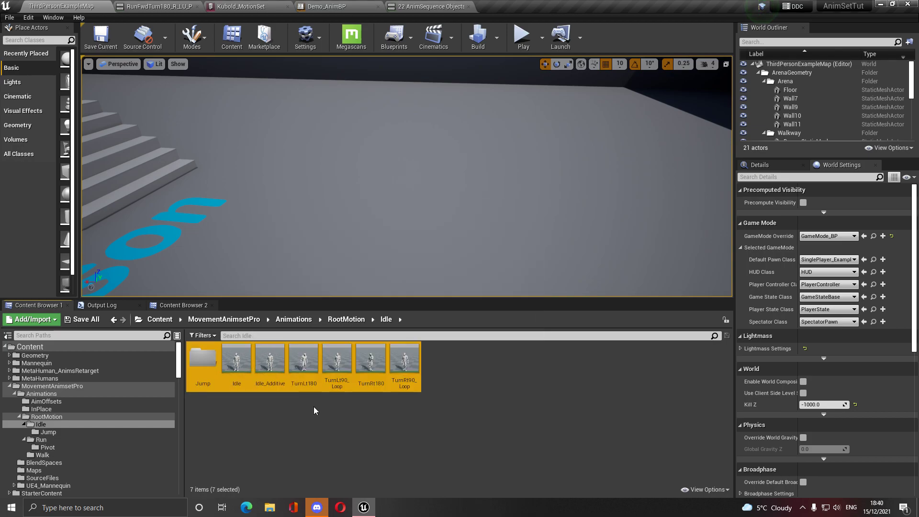
right_click(308, 364)
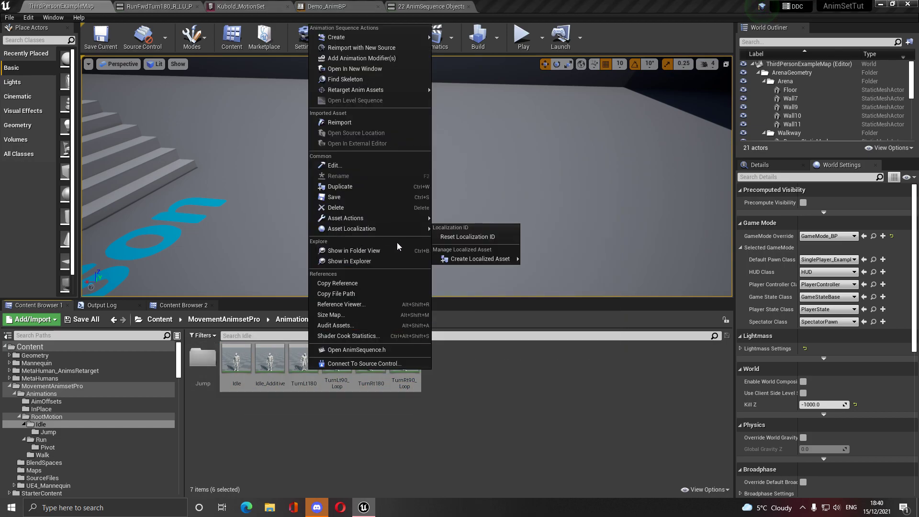
mouse_move(395, 218)
left_click(493, 323)
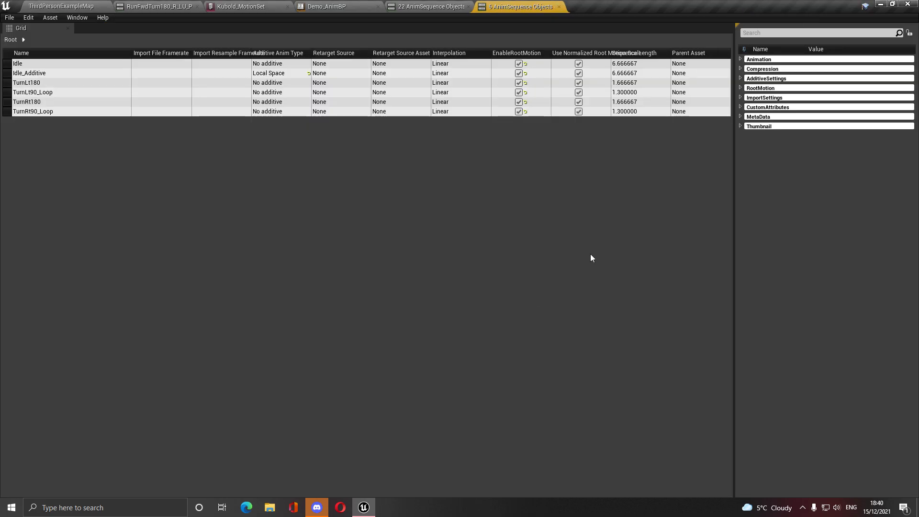
- Enable Force Root Lock for the idle and turn animations and save all modified assets
left_click(741, 88)
left_click(810, 117)
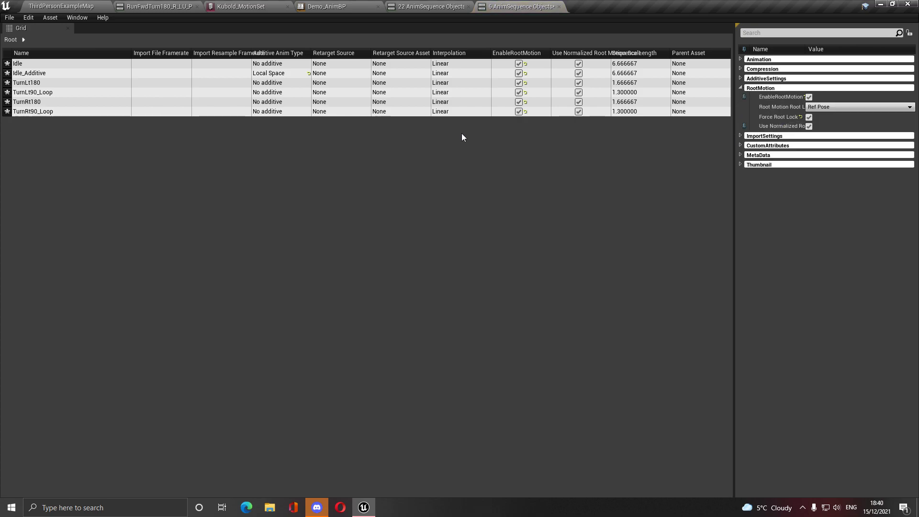
left_click(9, 17)
left_click(43, 70)
- Load all animations of the Idle folder's Jump subfolder into the property matrix and check their Force Root Lock setting
left_click(61, 6)
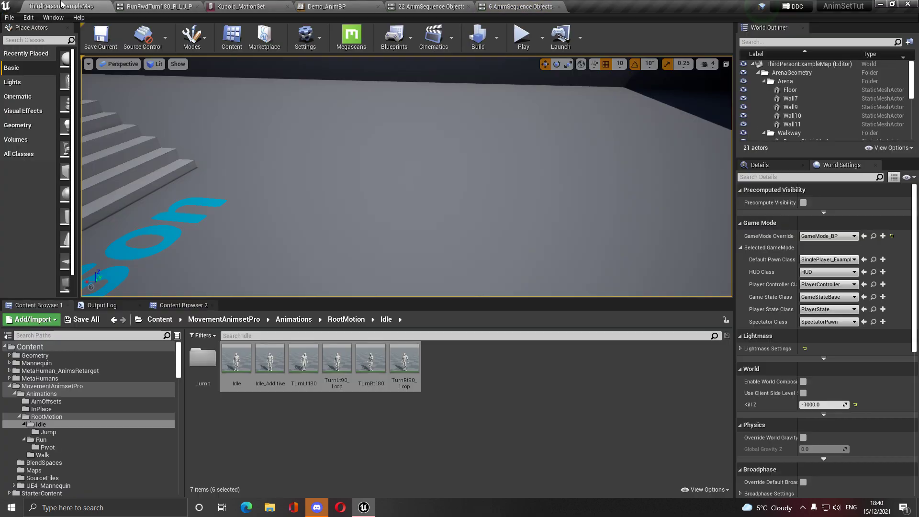
double_click(199, 362)
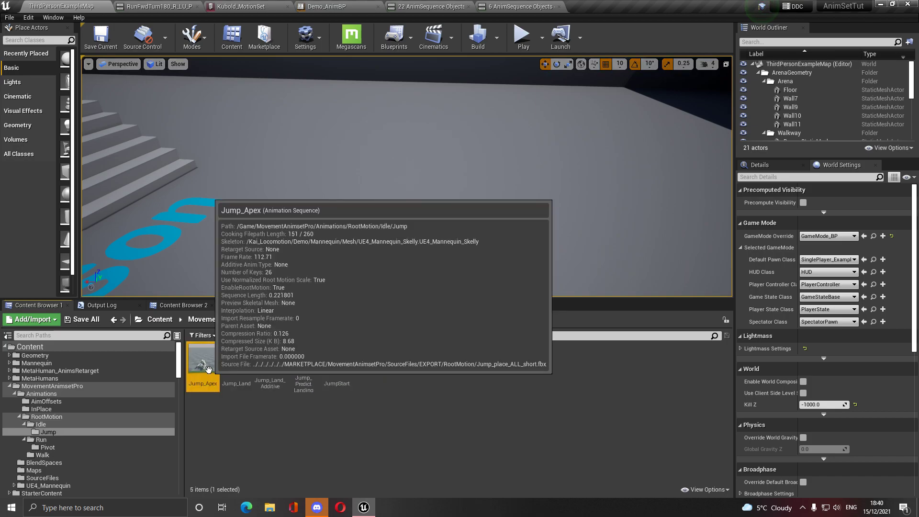
key("ctrl+a")
right_click(213, 368)
mouse_move(274, 89)
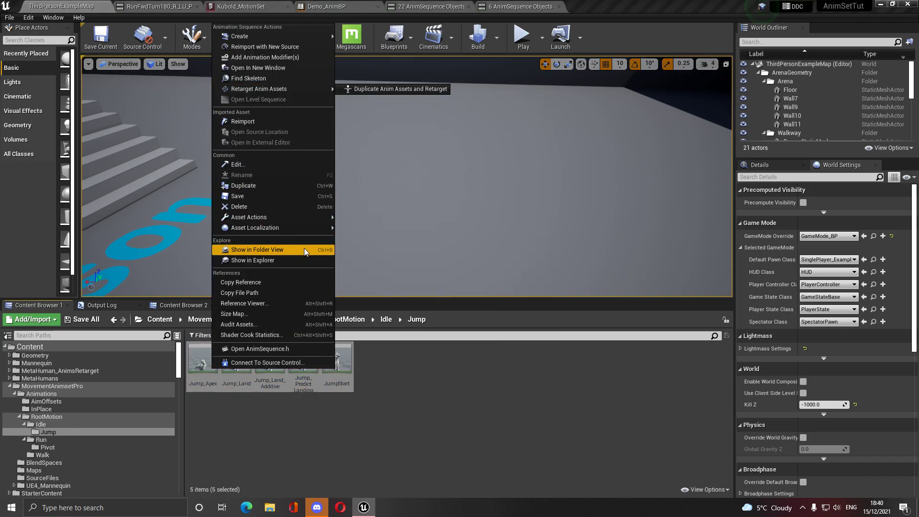
mouse_move(303, 218)
left_click(404, 321)
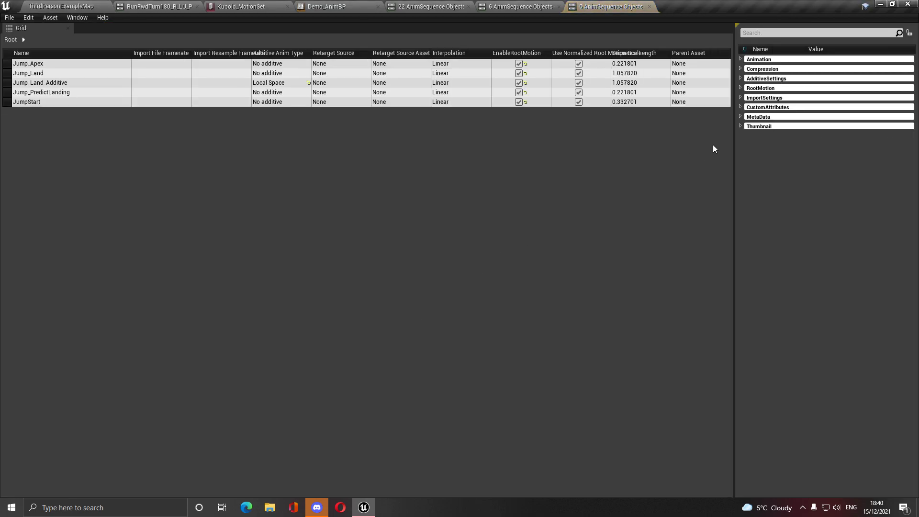
left_click(741, 88)
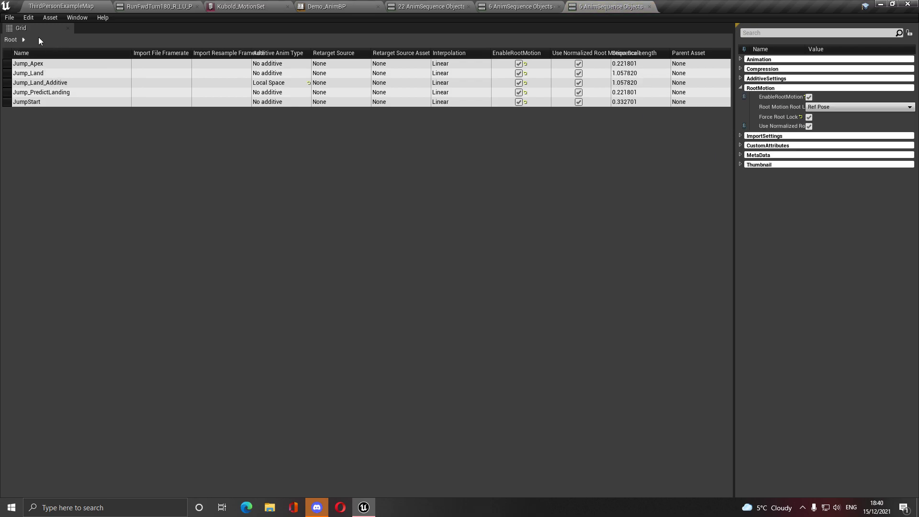
- Close the jump, idle and walk property matrices and save the Kubold_MotionSet data asset
left_click(649, 6)
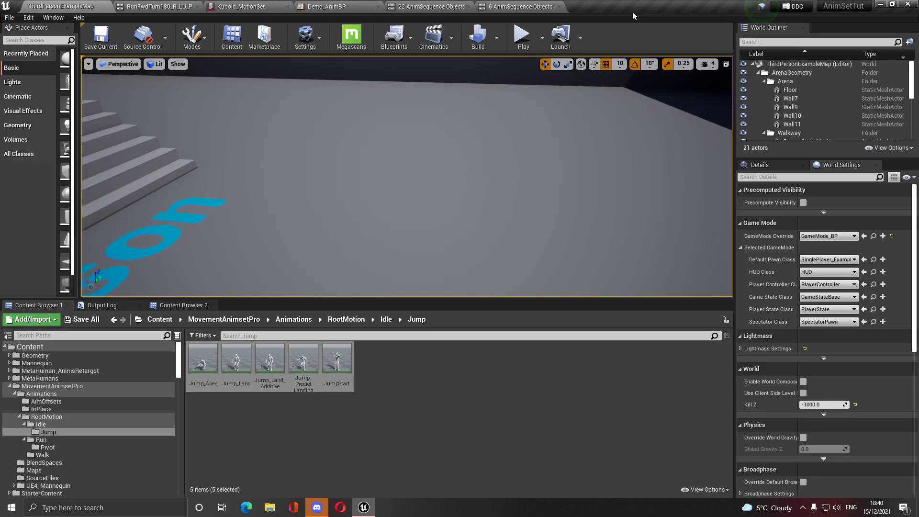
left_click(558, 6)
left_click(468, 6)
left_click(235, 6)
left_click(40, 36)
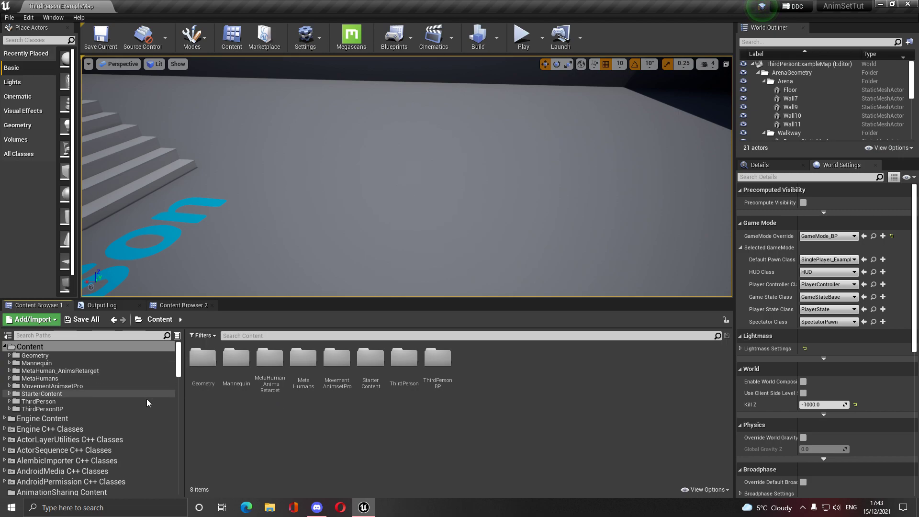
- Open the RootMotion folder inside the Animations folder of MovementAnimsetPro
scroll(155, 380, "down", 2)
scroll(156, 384, "up", 2)
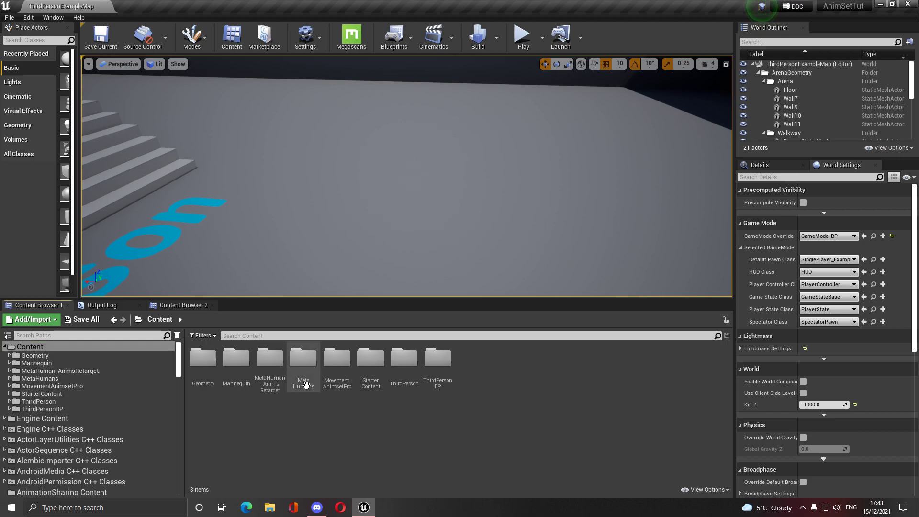
scroll(128, 398, "down", 12)
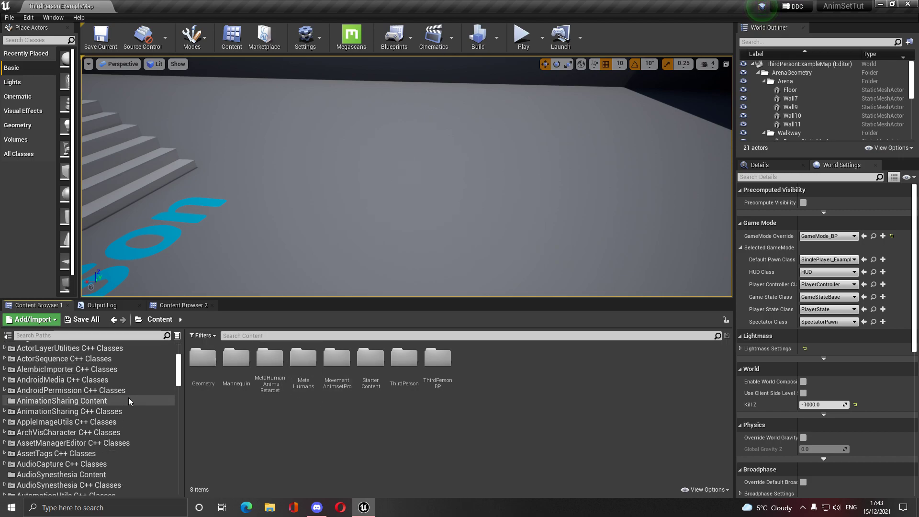
scroll(110, 416, "up", 12)
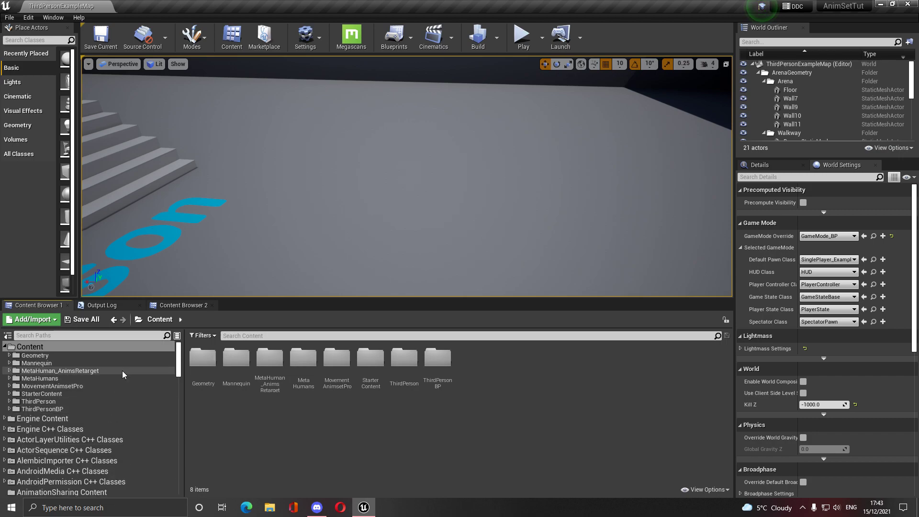
left_click(81, 386)
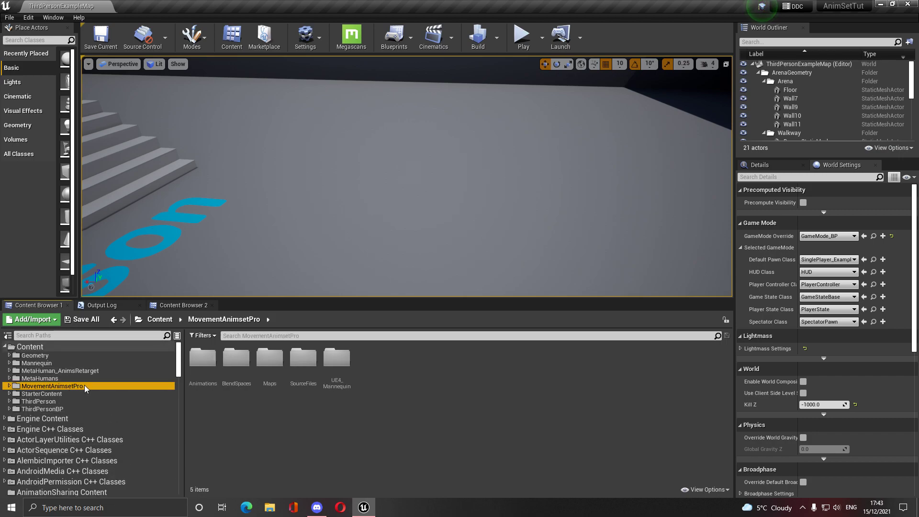
double_click(203, 378)
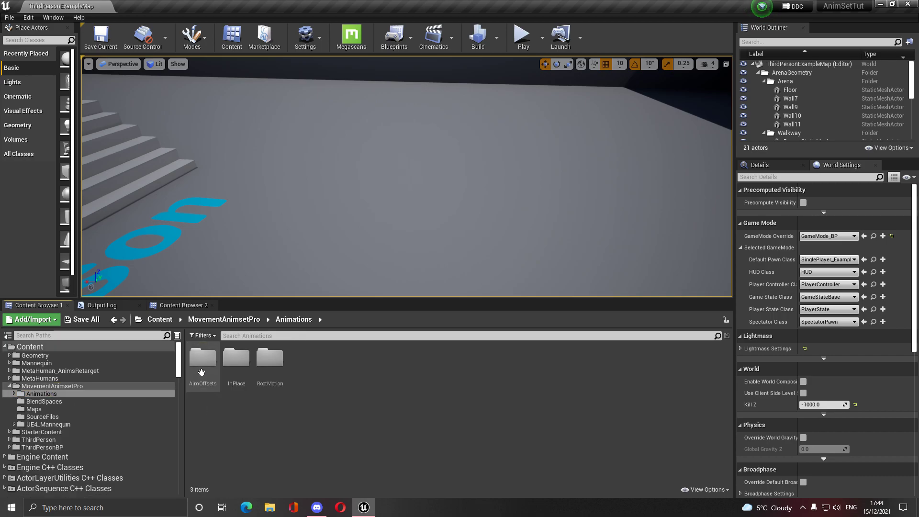
double_click(269, 383)
scroll(618, 411, "down", 5)
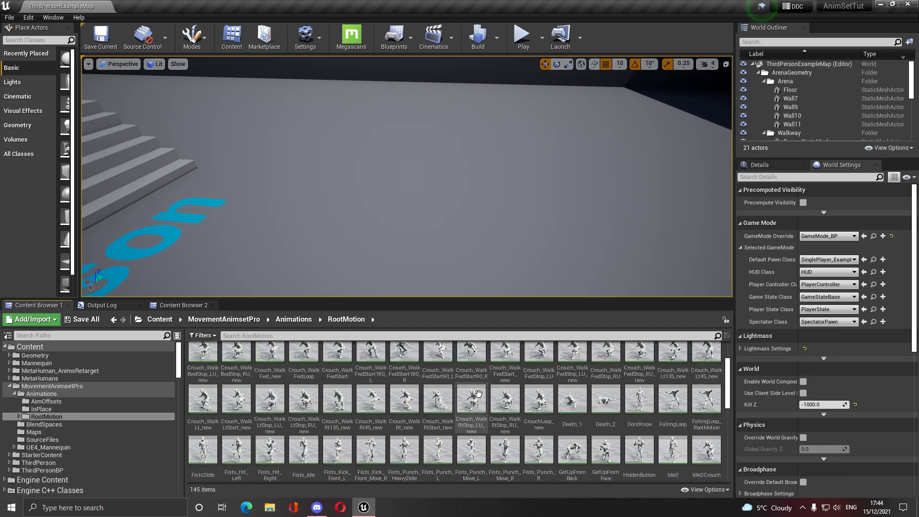
scroll(288, 383, "up", 5)
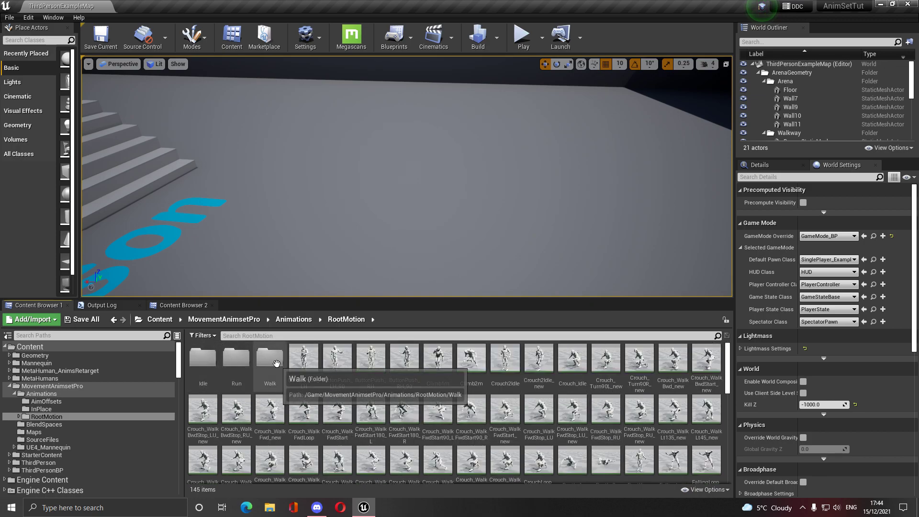
- Look through the animations in the RootMotion folder's Walk and Run subfolders
double_click(268, 366)
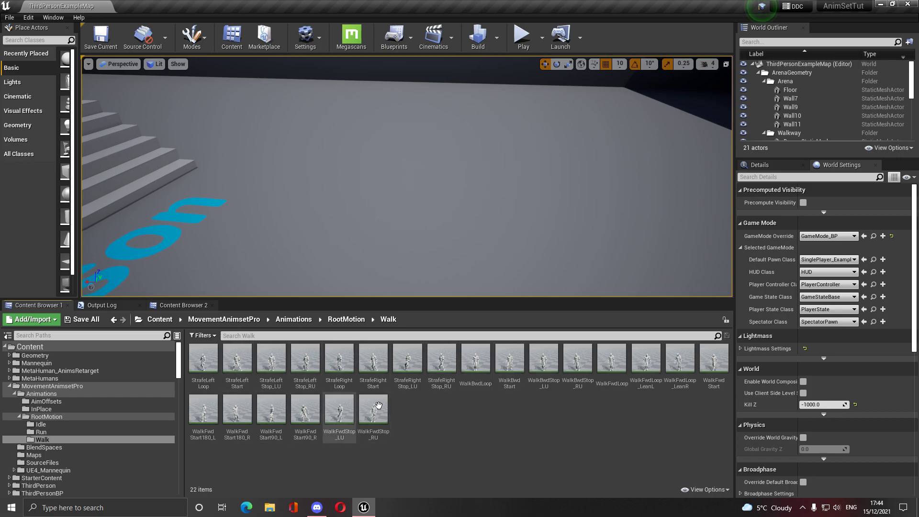
left_click(114, 320)
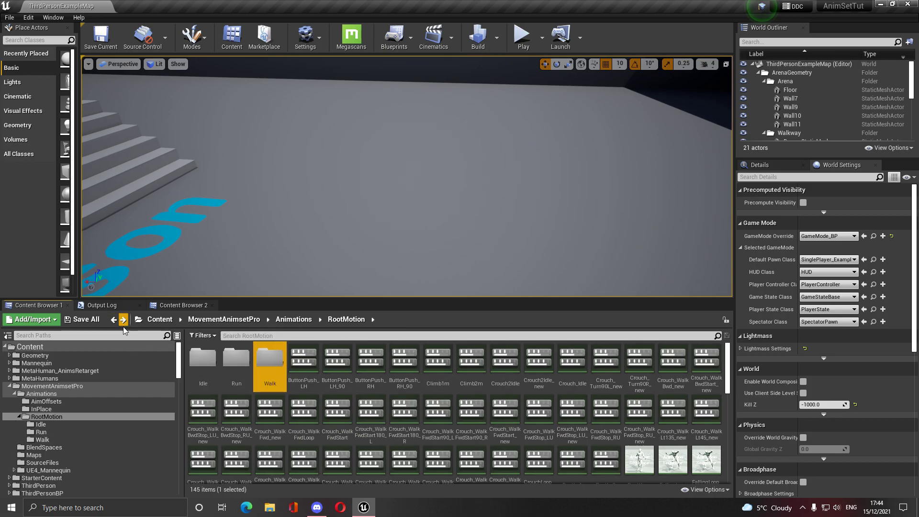
double_click(240, 364)
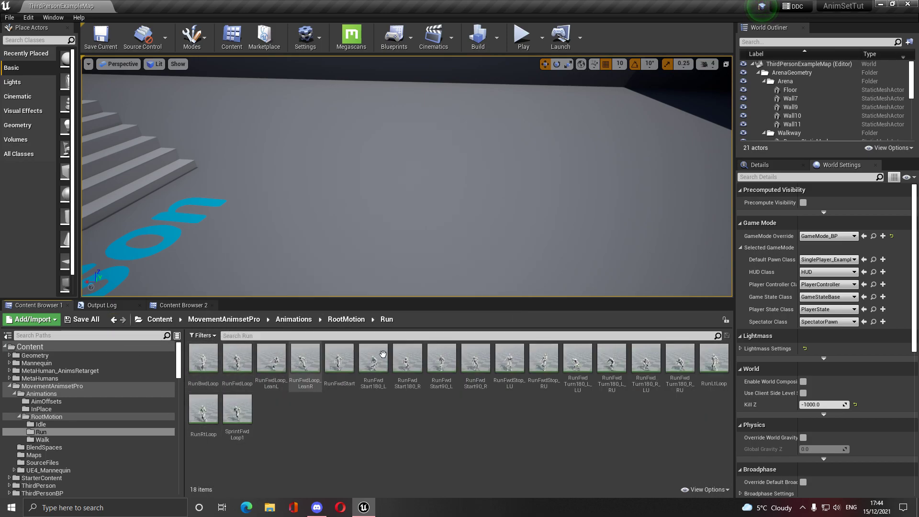
left_click(115, 320)
left_click(200, 368)
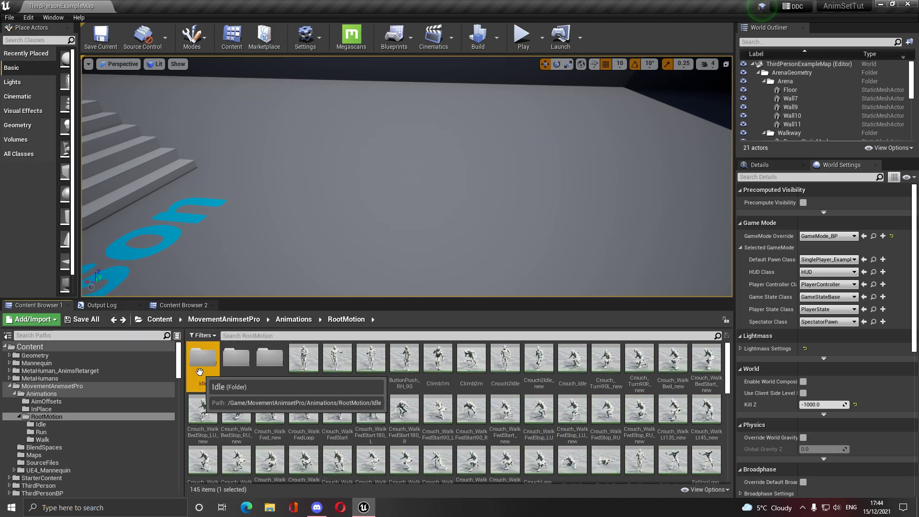
scroll(258, 371, "down", 1)
scroll(287, 371, "up", 1)
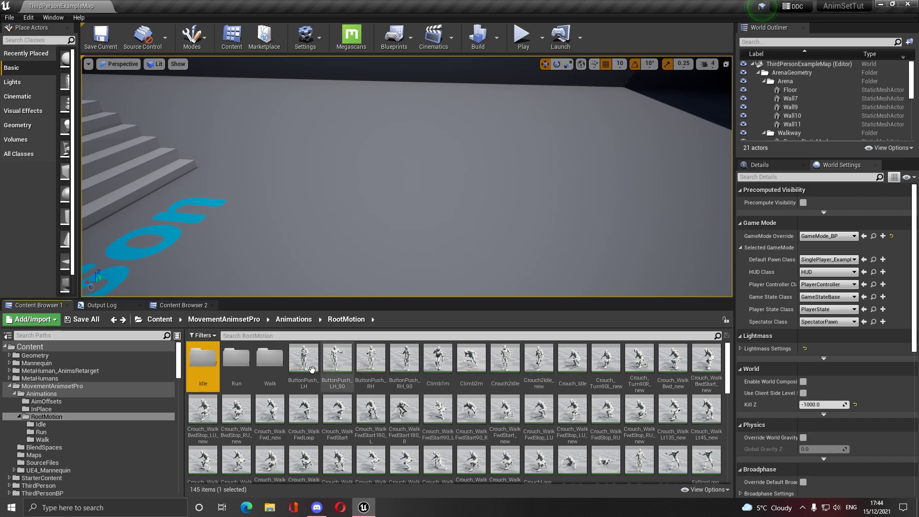
- Create a data asset of class StandingLocomotionData in the RootMotion folder and name it Kubold_MotionSet
scroll(505, 411, "down", 10)
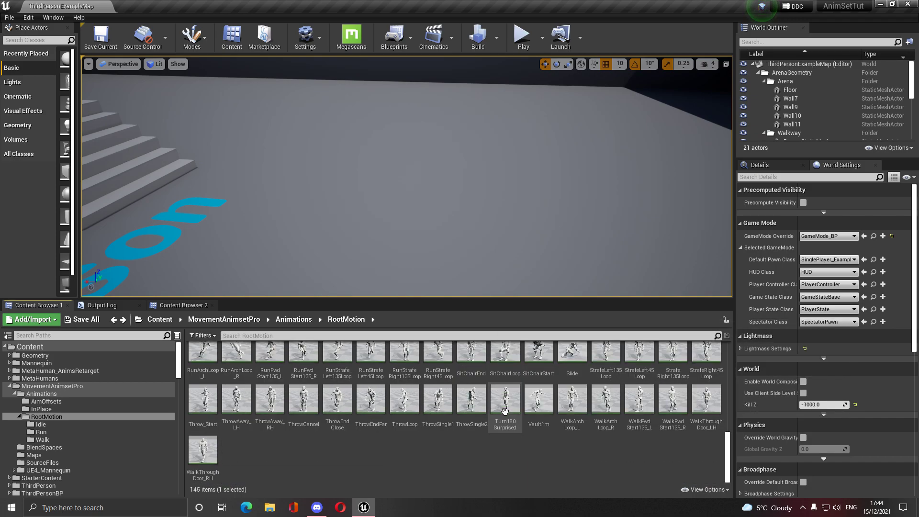
right_click(330, 452)
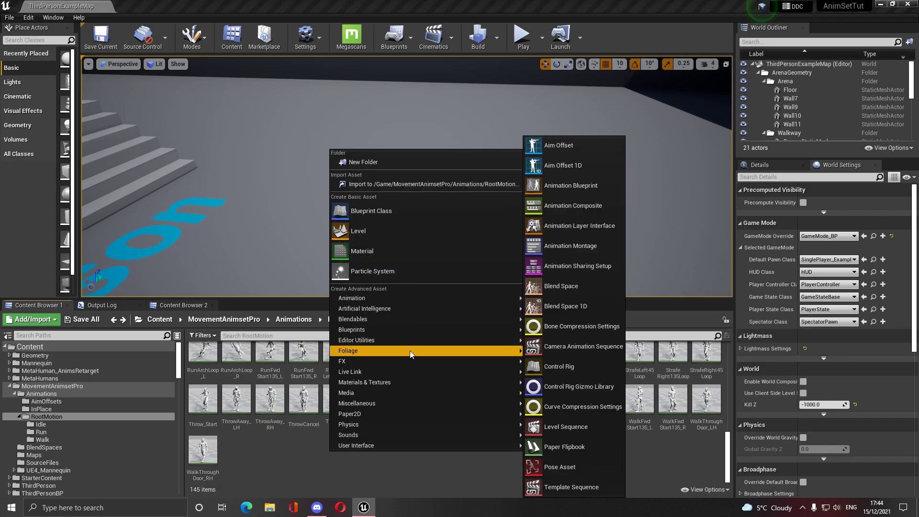
mouse_move(410, 402)
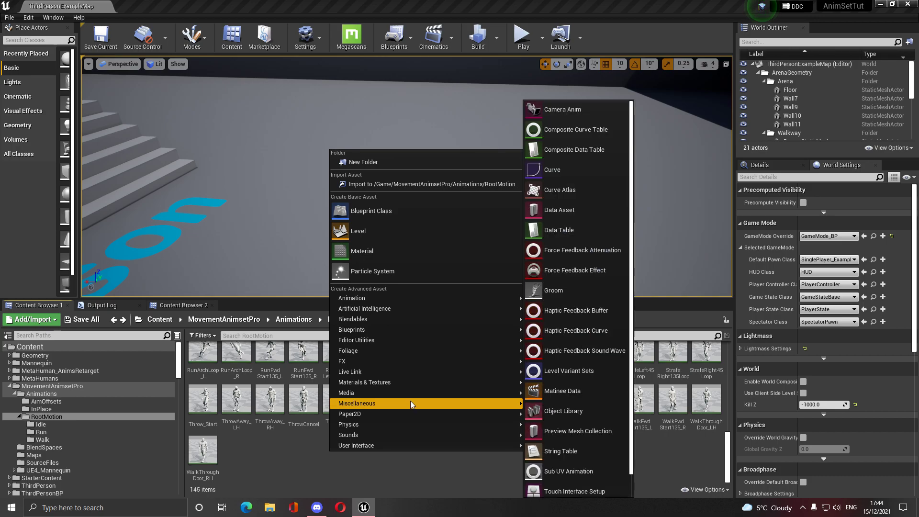
left_click(567, 212)
type("standoin")
key("BackSpace")
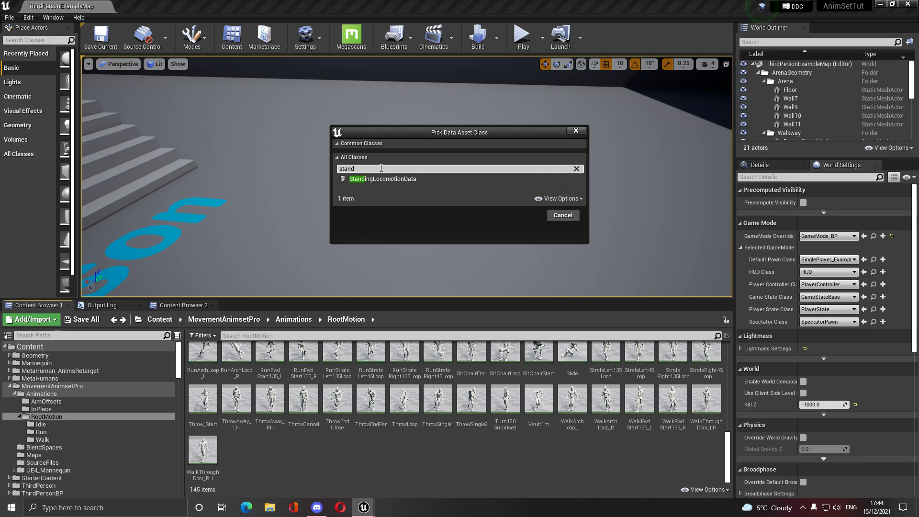
left_click(523, 206)
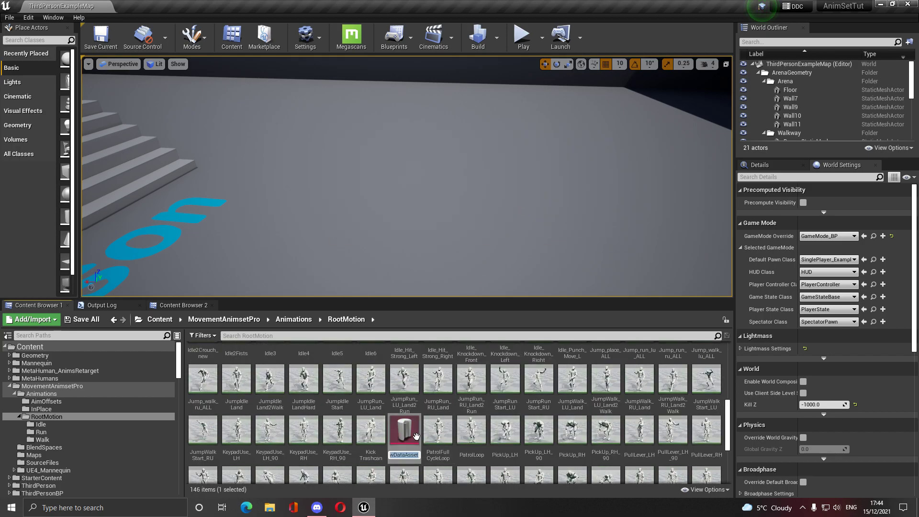
type("Kubold_MotionSet")
key("Return")
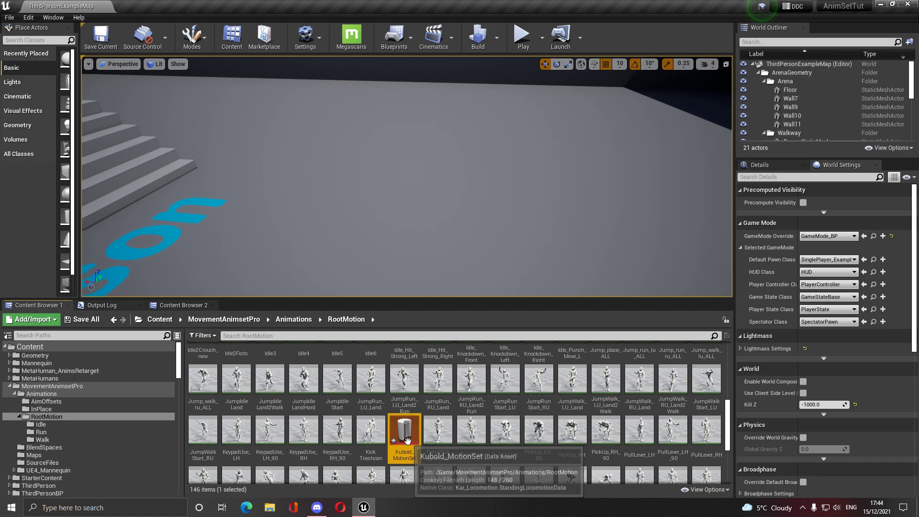
- Open Kubold_MotionSet, collapse its Standing Loop and Standing Start categories, and check the Standing Jump animation slots
double_click(405, 433)
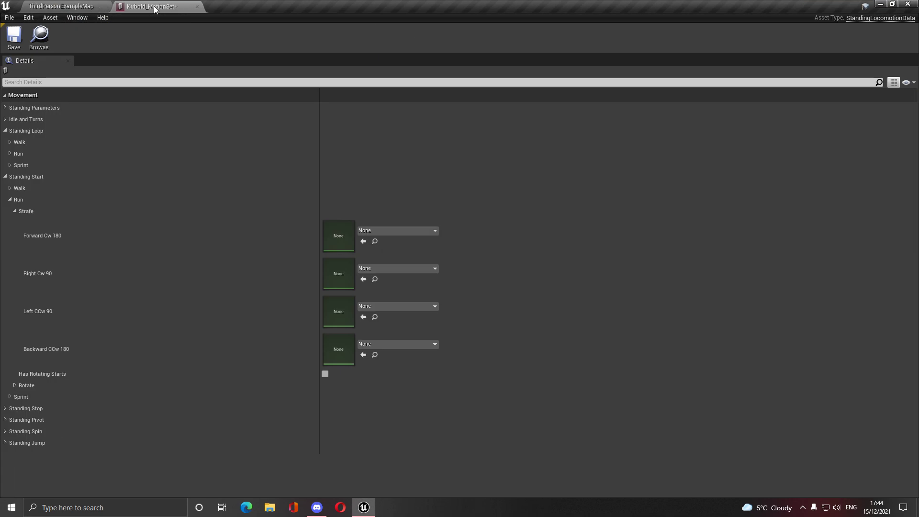
left_click(6, 131)
left_click(5, 143)
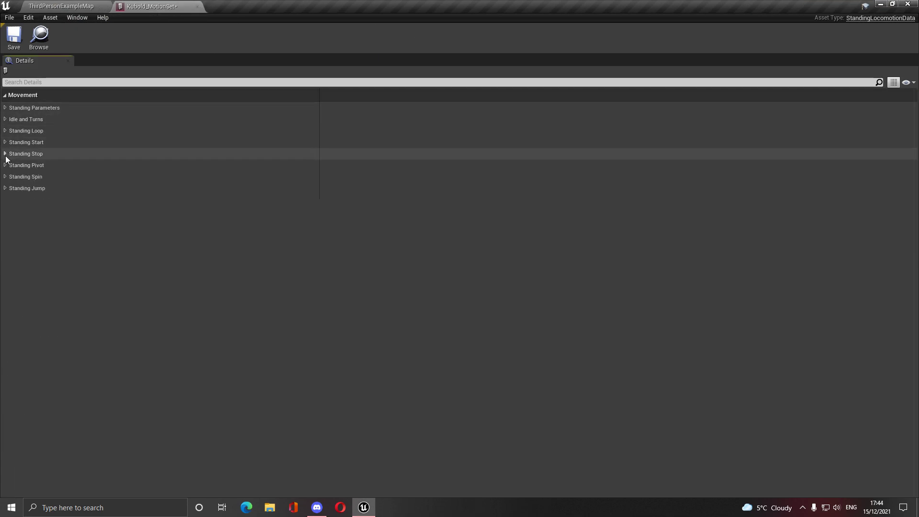
left_click(5, 189)
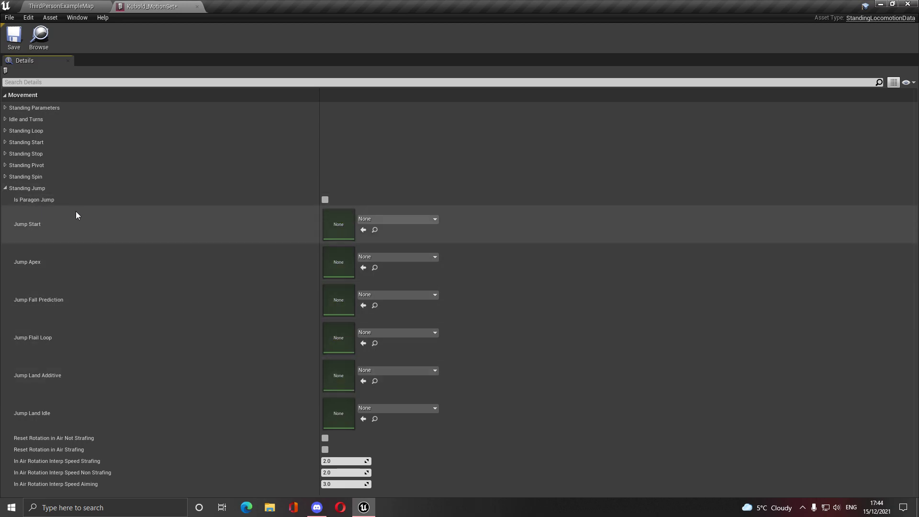
left_click(6, 189)
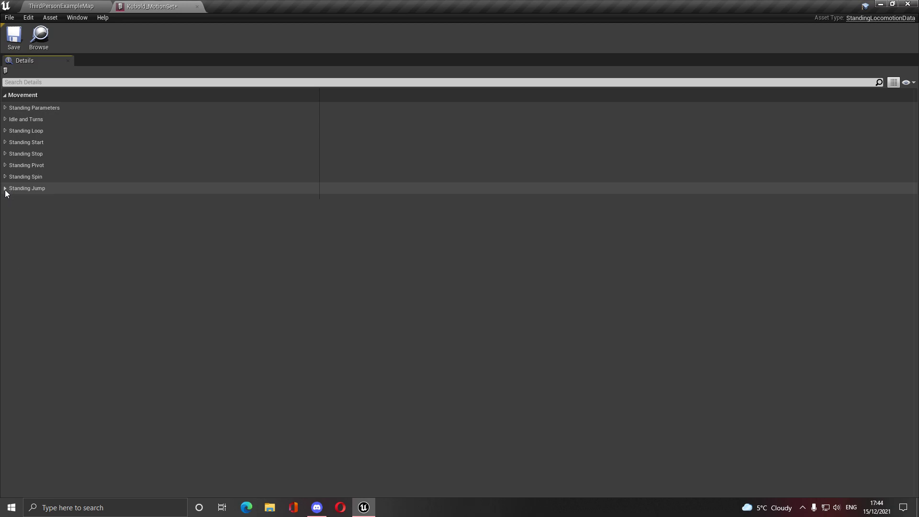
- Return to the level editor, open RootMotion's Idle folder and select the Jump_place_ALL_short animation
left_click(74, 6)
left_click(287, 320)
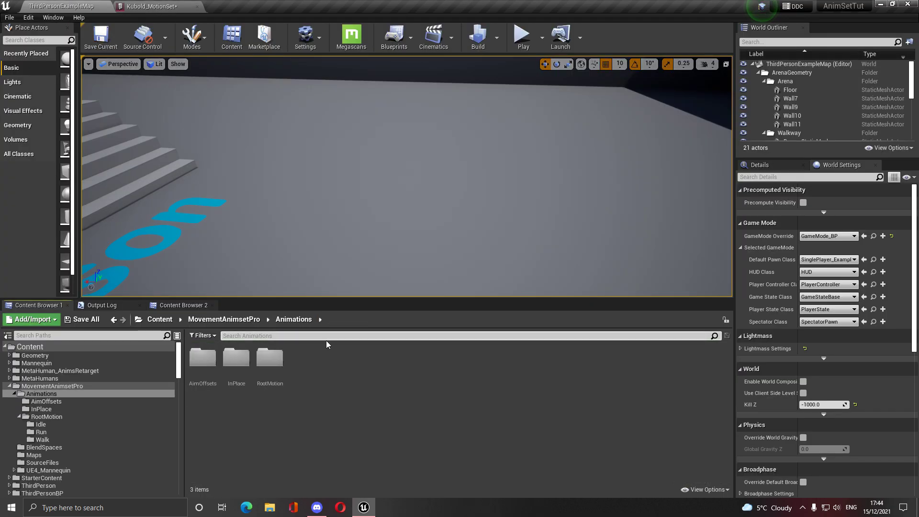
double_click(269, 358)
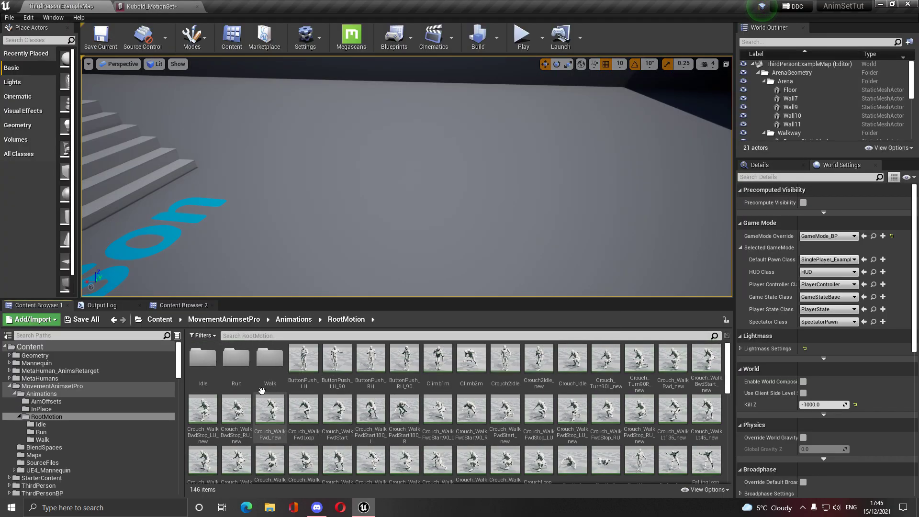
double_click(196, 358)
left_click(242, 390)
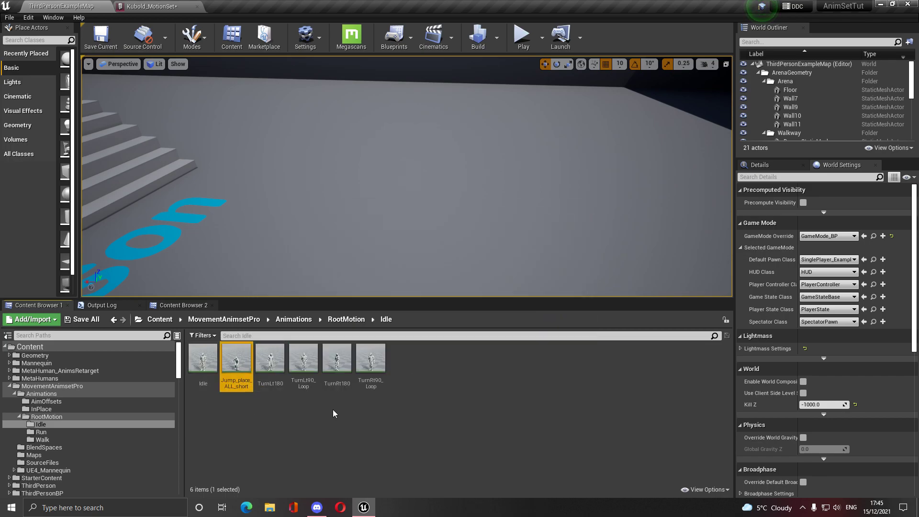